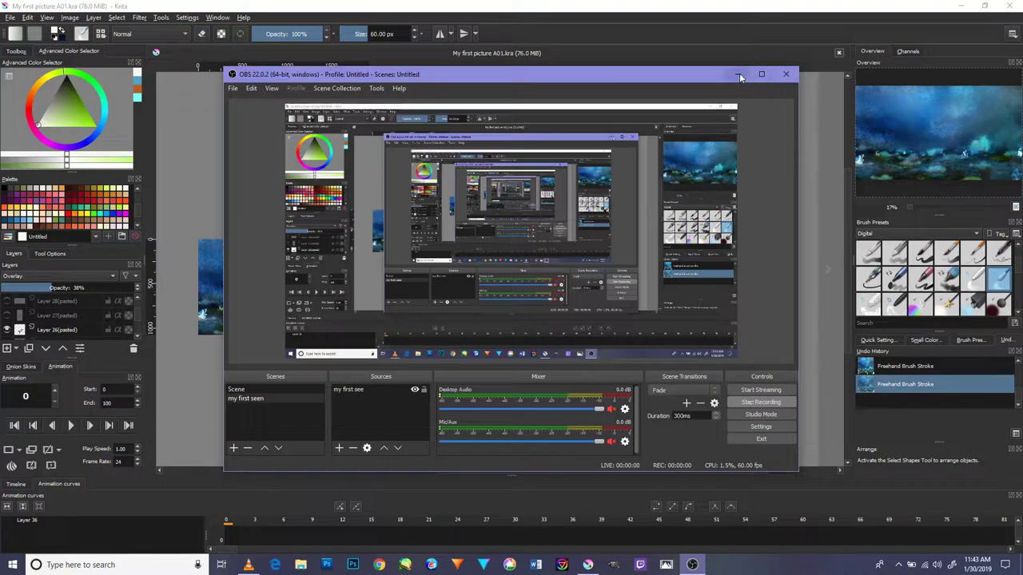
Centre the painting at 50% zoom, show the Channels docker, and list the Erasers brush presets.
{"action": "left_click", "coordinate": [737, 75]}
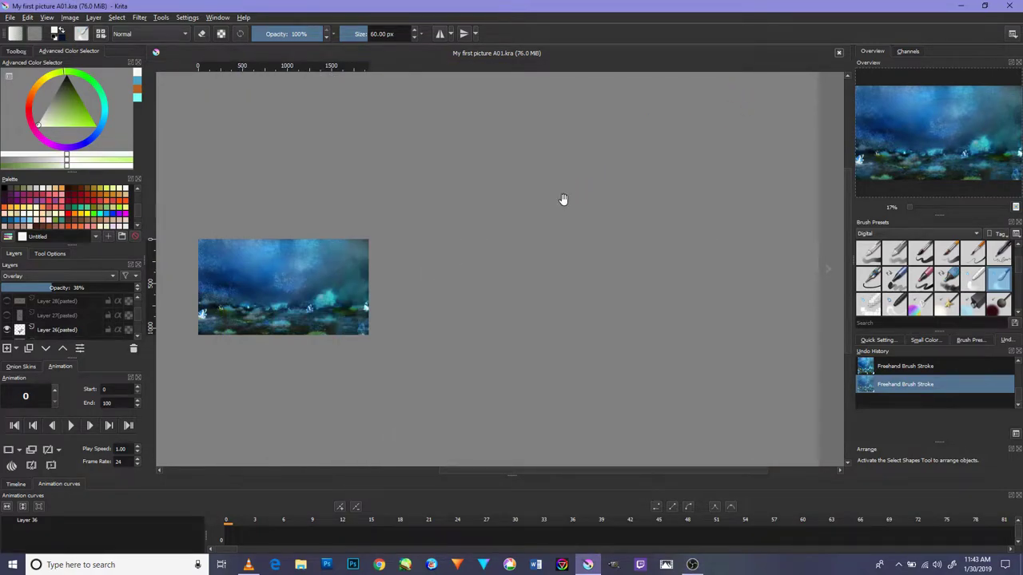
{"action": "left_click_drag", "start_coordinate": [562, 199], "coordinate": [814, 158]}
{"action": "scroll", "coordinate": [635, 223], "scroll_direction": "up", "scroll_amount": 3}
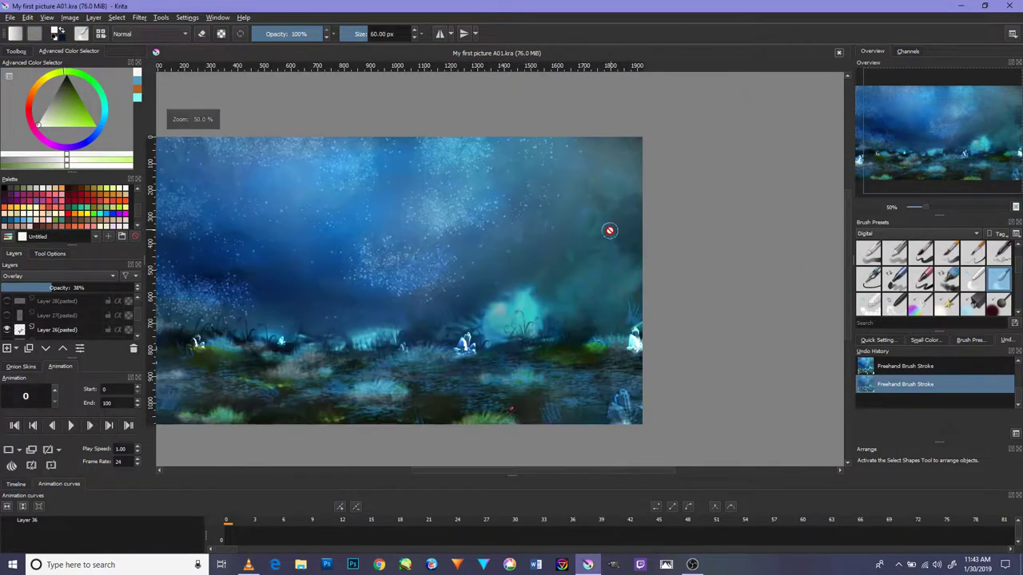
{"action": "mouse_move", "coordinate": [776, 268]}
{"action": "left_mouse_down"}
{"action": "mouse_move", "coordinate": [804, 256]}
{"action": "mouse_move", "coordinate": [835, 262]}
{"action": "left_mouse_up"}
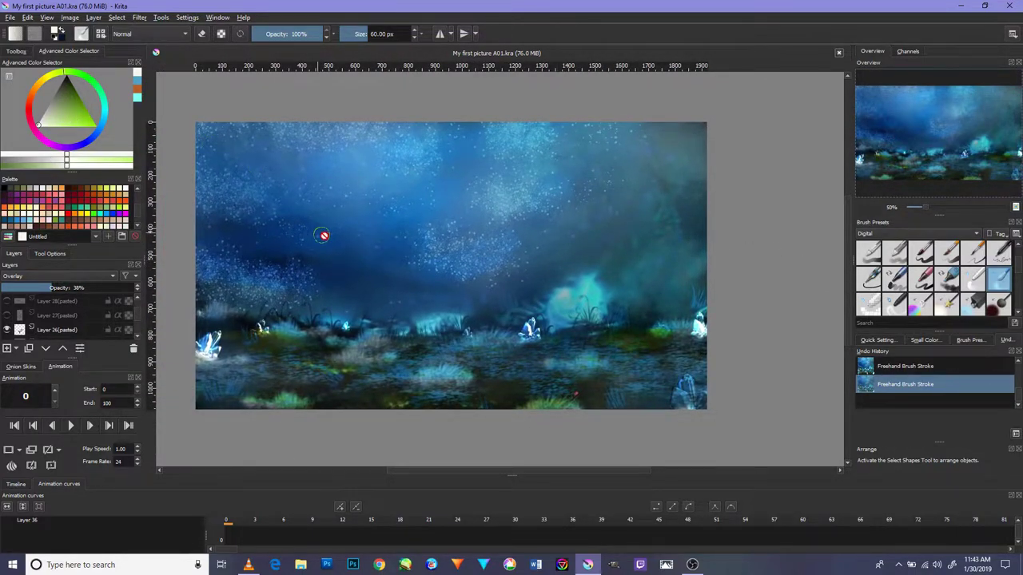
{"action": "mouse_move", "coordinate": [365, 237]}
{"action": "left_mouse_down"}
{"action": "mouse_move", "coordinate": [393, 227]}
{"action": "mouse_move", "coordinate": [399, 237]}
{"action": "left_mouse_up"}
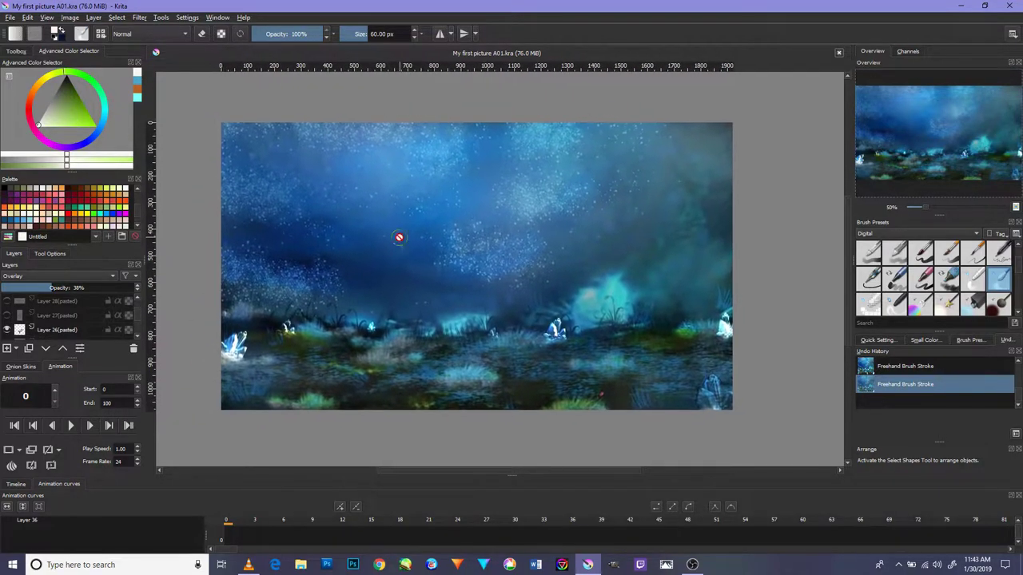
{"action": "left_click", "coordinate": [909, 51]}
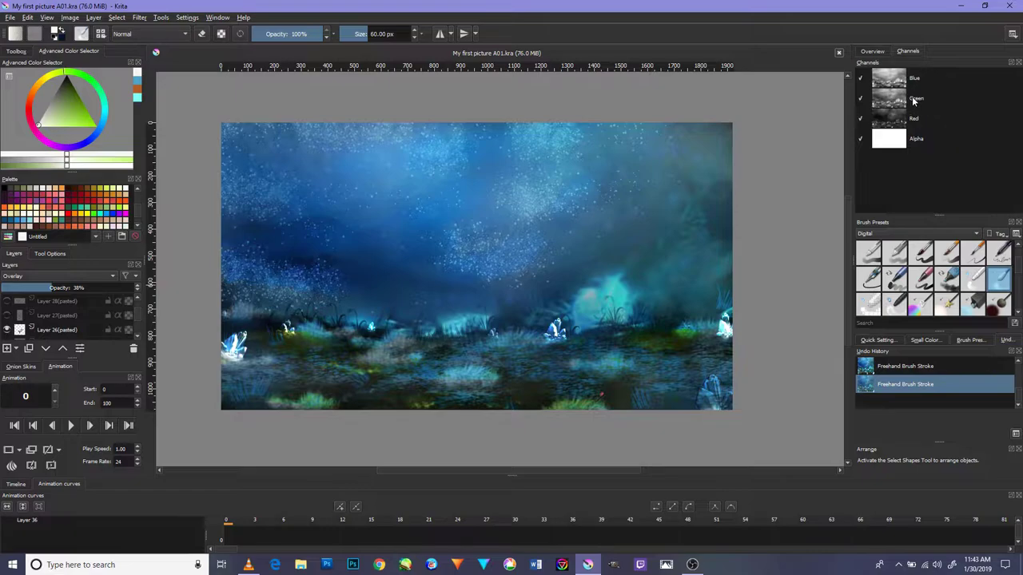
{"action": "left_click", "coordinate": [914, 234]}
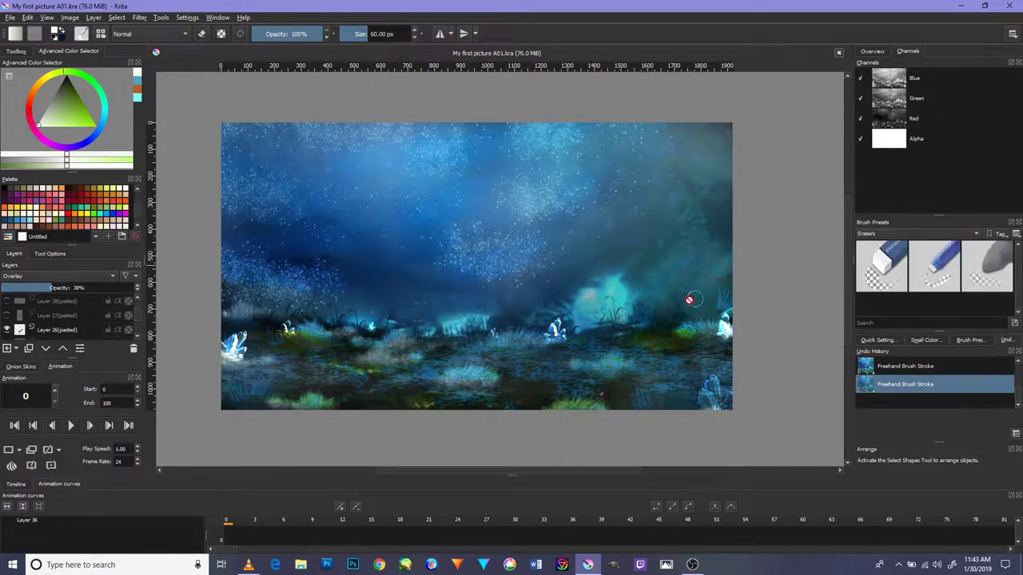
Choose the Freehand Selection tool and clear the current selection with Edit > Deselect.
{"action": "left_click", "coordinate": [17, 51]}
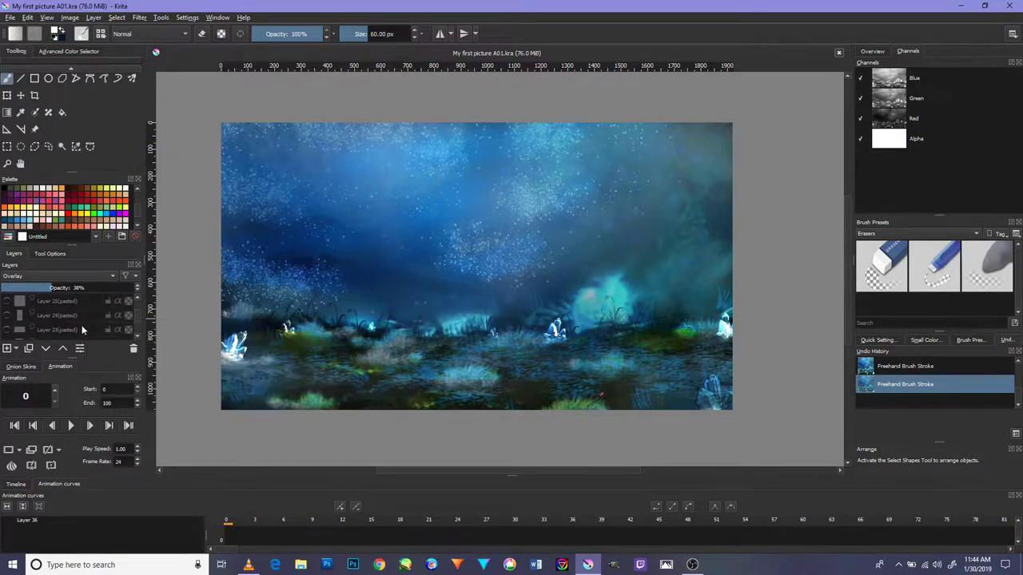
{"action": "scroll", "coordinate": [81, 330], "scroll_direction": "down", "scroll_amount": 8}
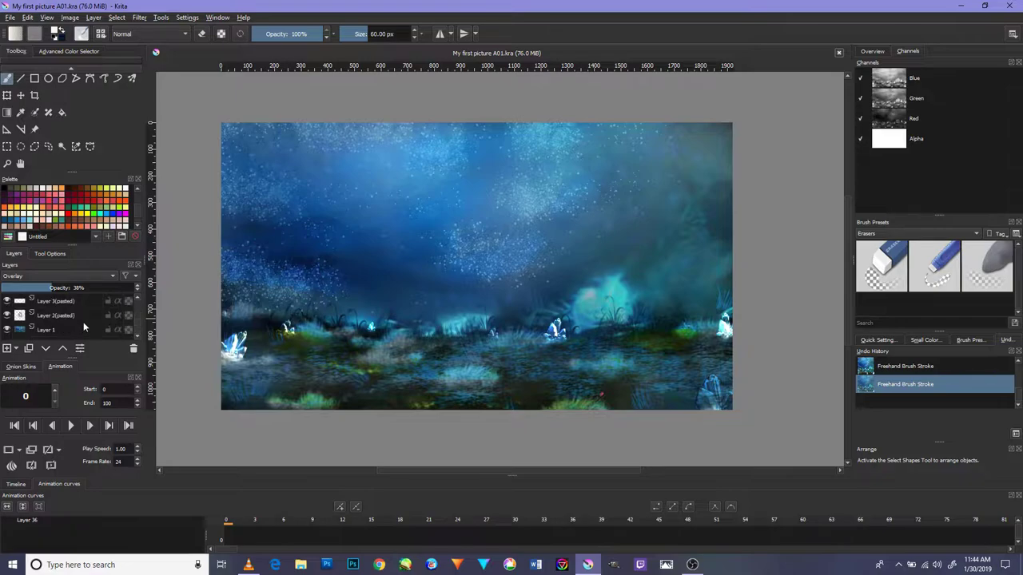
{"action": "left_click", "coordinate": [48, 145]}
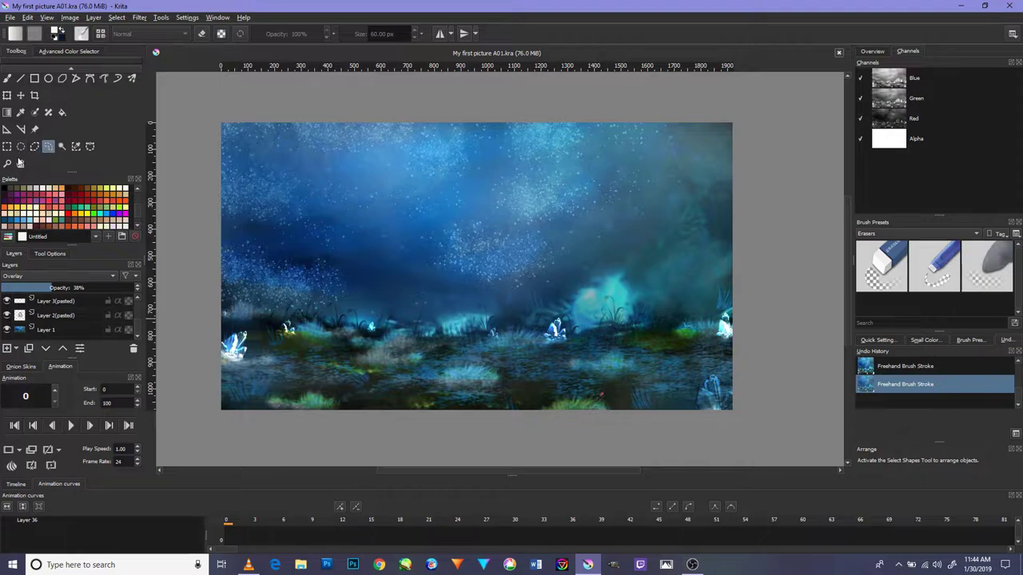
{"action": "left_click", "coordinate": [48, 254]}
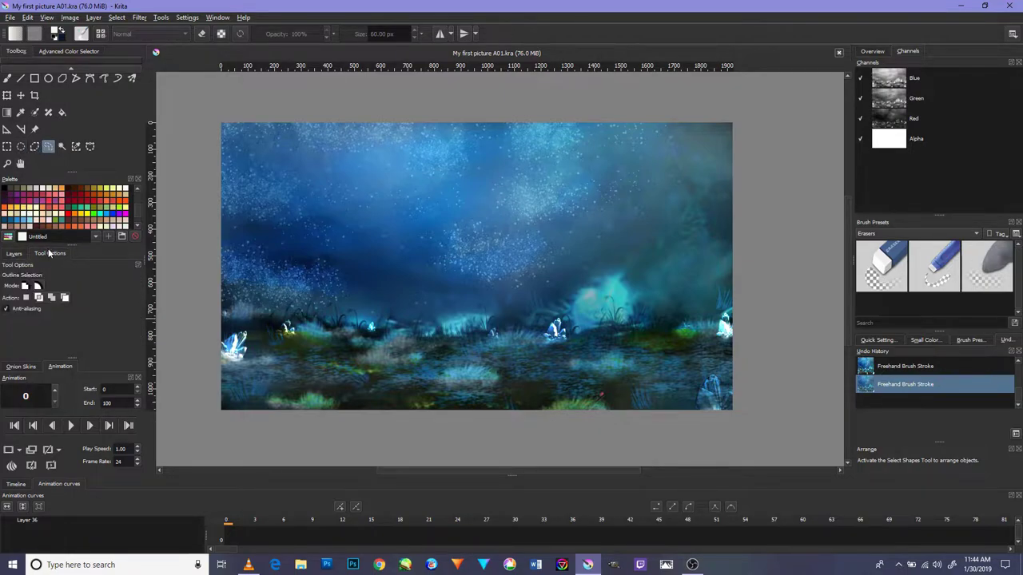
{"action": "left_click", "coordinate": [188, 18]}
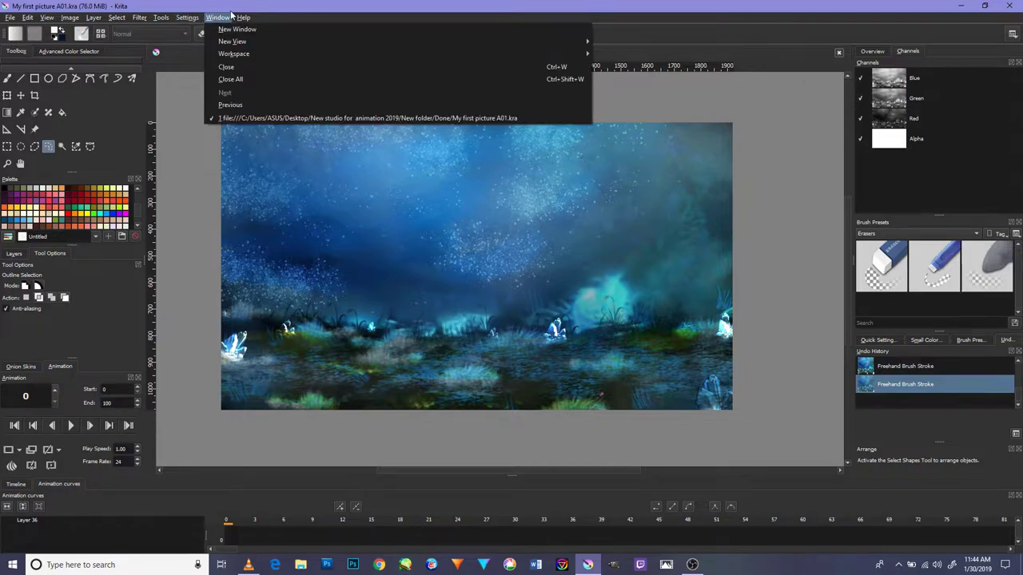
{"action": "mouse_move", "coordinate": [211, 67]}
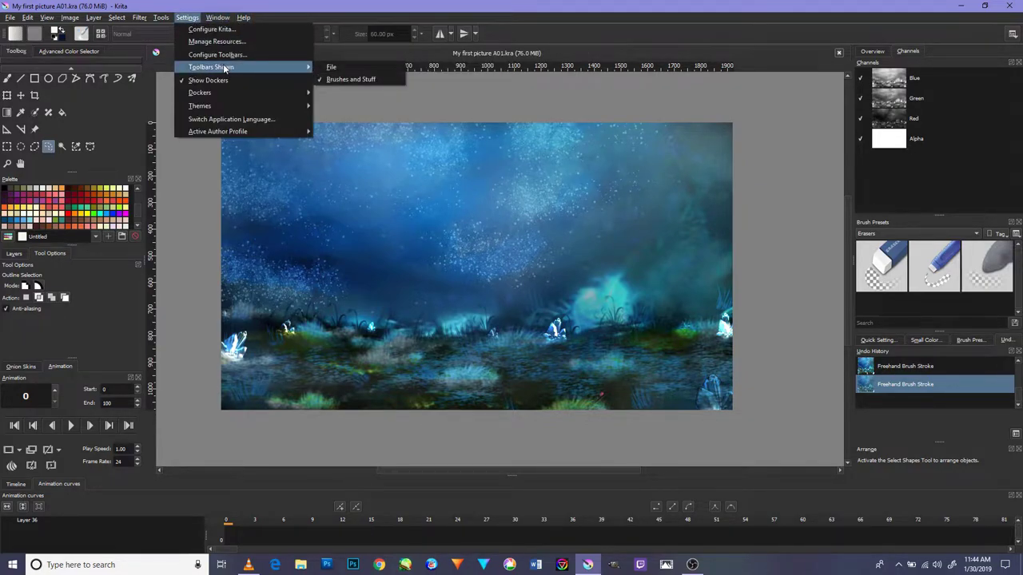
{"action": "left_click", "coordinate": [155, 28]}
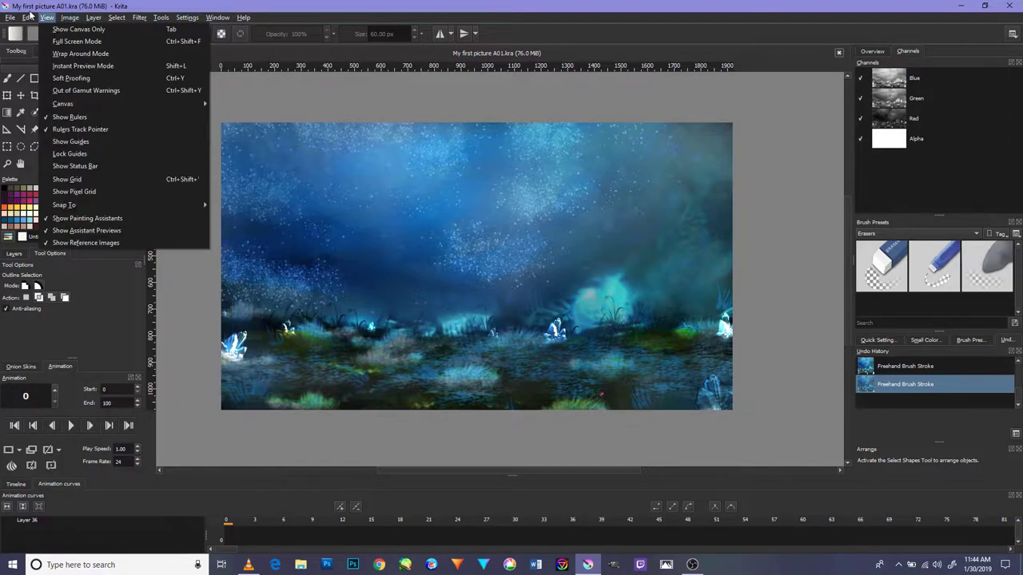
{"action": "left_click", "coordinate": [161, 345]}
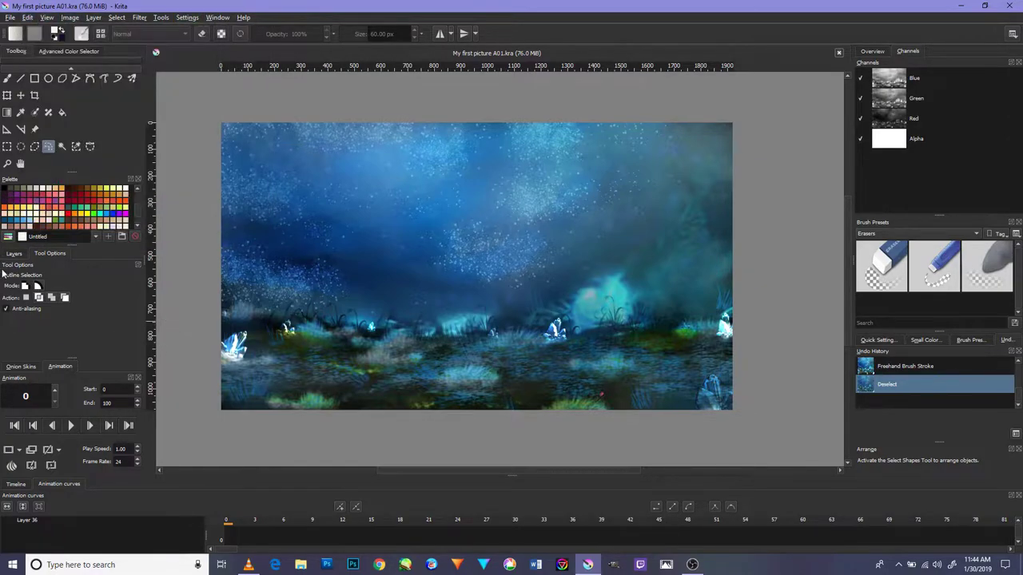
Make pasted Layers 14, 15 and 20 visible, revealing a small red flower.
{"action": "left_click", "coordinate": [25, 366]}
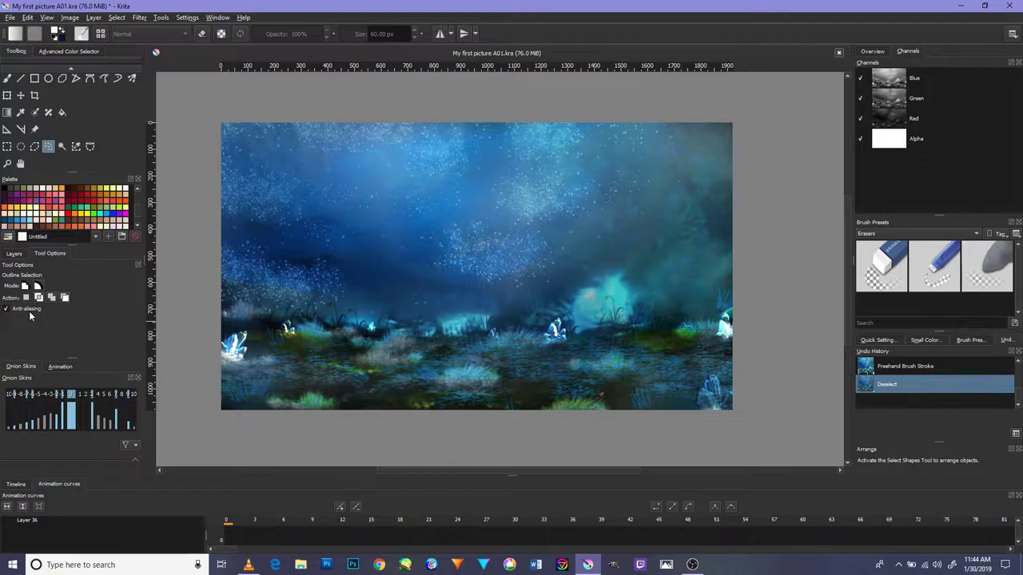
{"action": "left_click", "coordinate": [13, 254]}
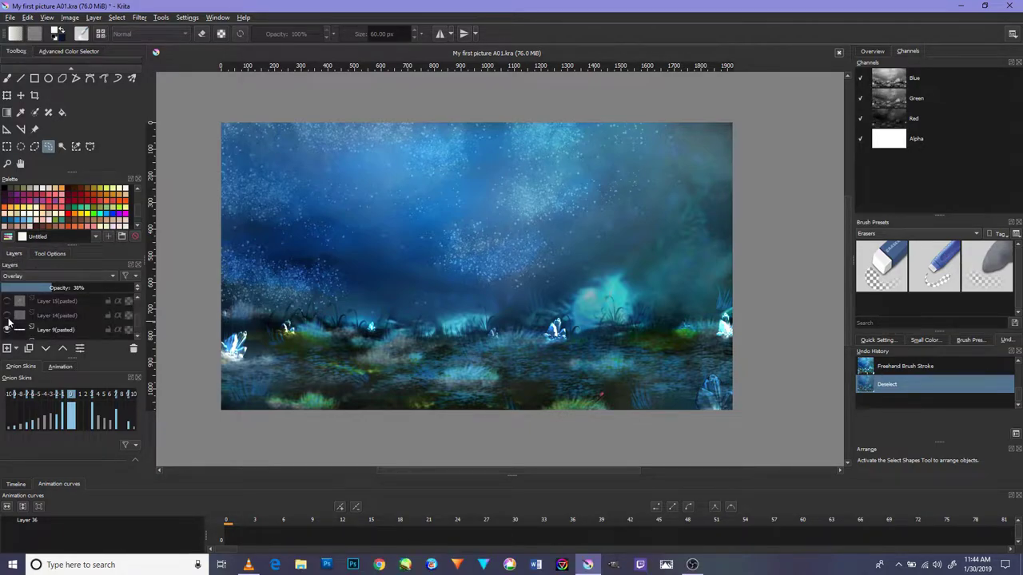
{"action": "left_click", "coordinate": [7, 314]}
{"action": "scroll", "coordinate": [11, 309], "scroll_direction": "up", "scroll_amount": 3}
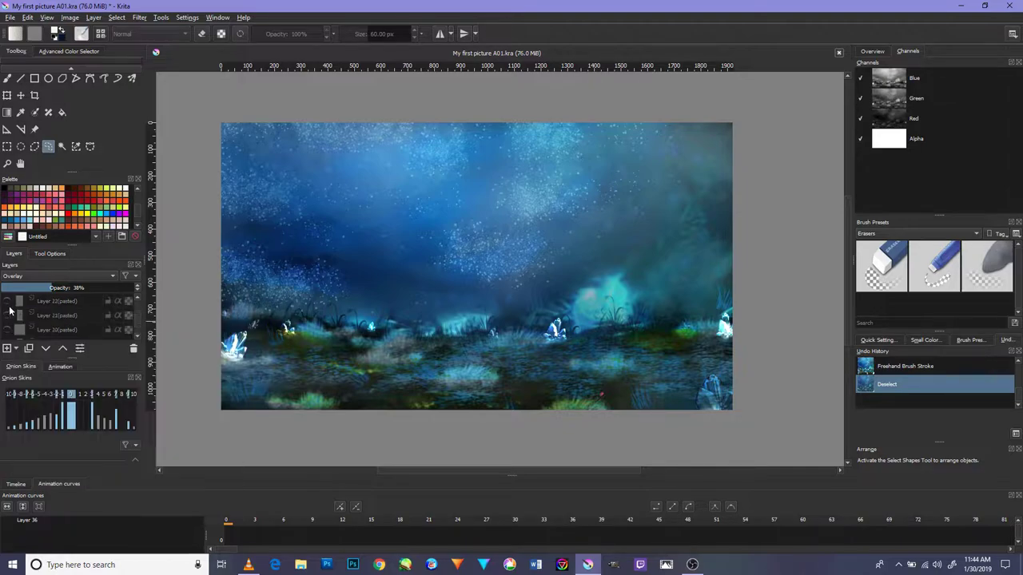
{"action": "left_click", "coordinate": [7, 329]}
{"action": "left_click", "coordinate": [8, 78]}
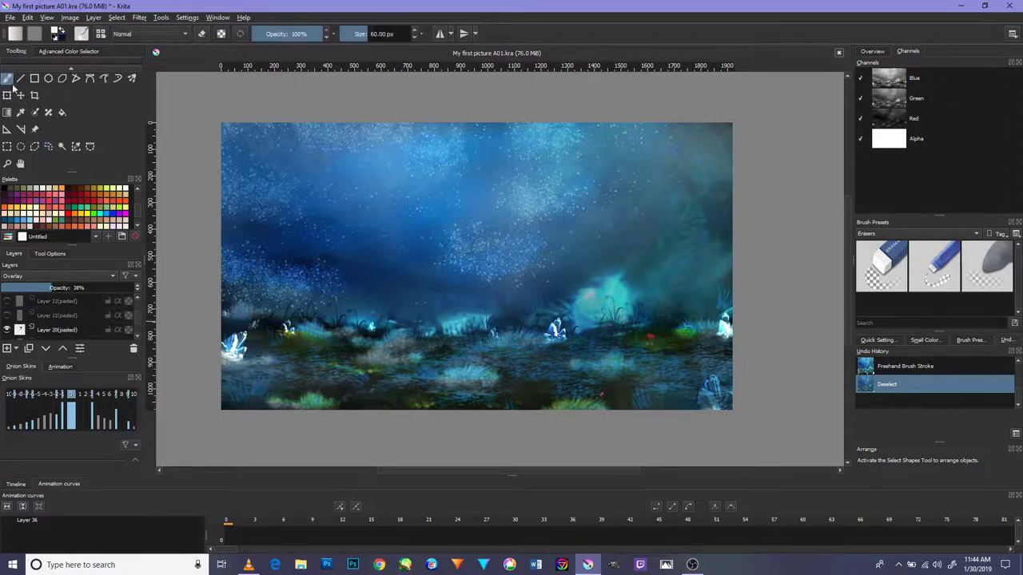
Make Layer 20 (pasted) active and show all brush presets.
{"action": "left_click", "coordinate": [46, 330]}
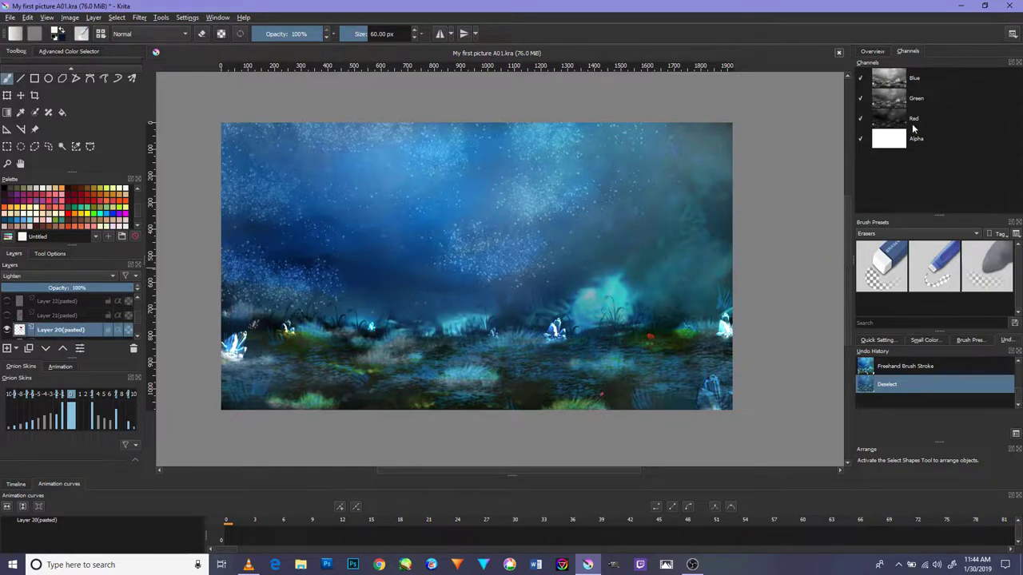
{"action": "left_click", "coordinate": [873, 340]}
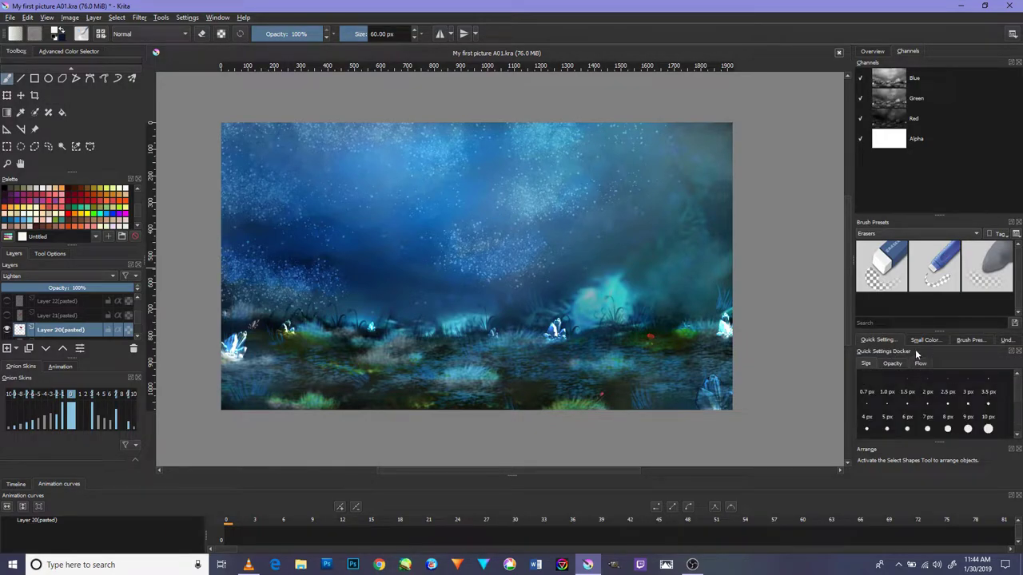
{"action": "left_click", "coordinate": [892, 364]}
{"action": "left_click", "coordinate": [925, 339]}
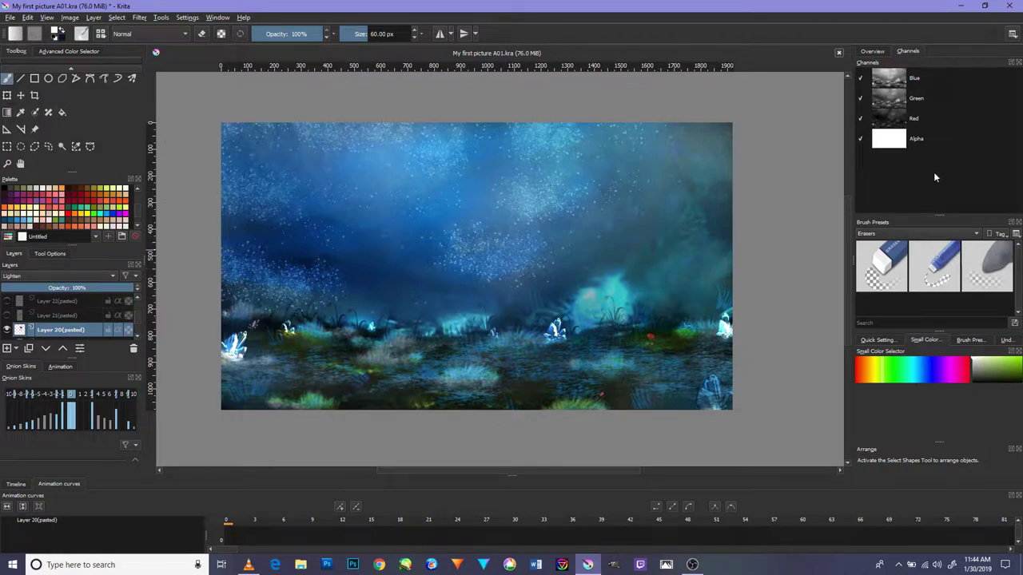
{"action": "left_click", "coordinate": [919, 232]}
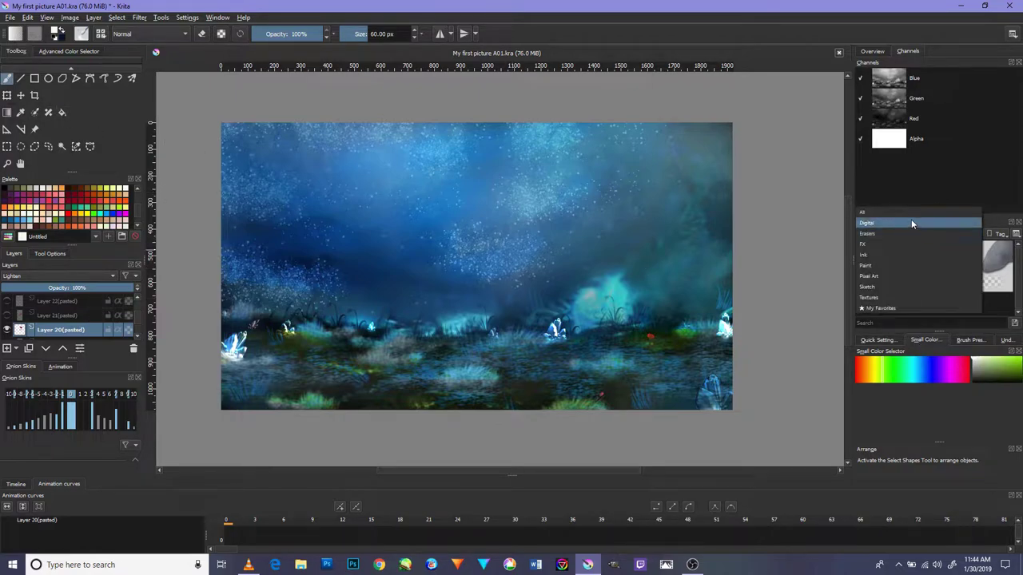
{"action": "left_click", "coordinate": [910, 211]}
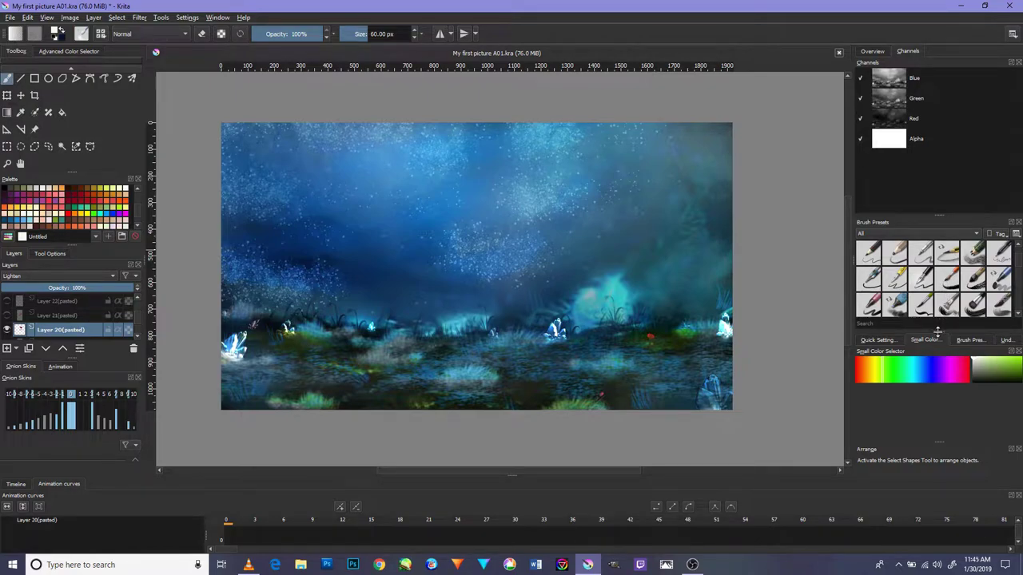
Test a textured brush preset at 246 px with a pale dab in the sky.
{"action": "left_click_drag", "start_coordinate": [938, 331], "coordinate": [948, 369]}
{"action": "scroll", "coordinate": [950, 308], "scroll_direction": "down", "scroll_amount": 2}
{"action": "scroll", "coordinate": [951, 299], "scroll_direction": "down", "scroll_amount": 2}
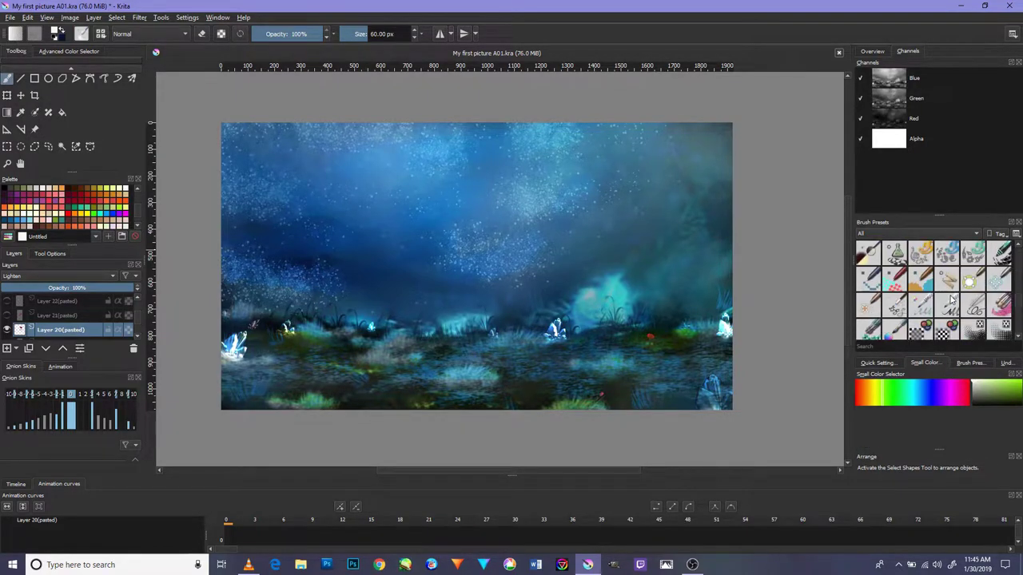
{"action": "scroll", "coordinate": [955, 308], "scroll_direction": "up", "scroll_amount": 3}
{"action": "left_click", "coordinate": [947, 278]}
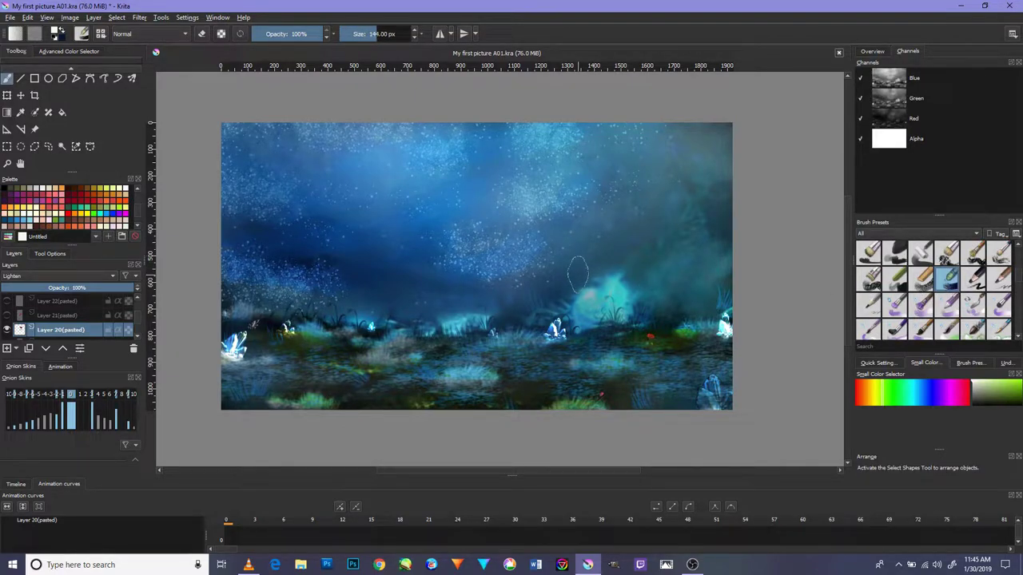
{"action": "left_click_drag", "start_coordinate": [578, 274], "coordinate": [611, 274]}
{"action": "left_click", "coordinate": [452, 182]}
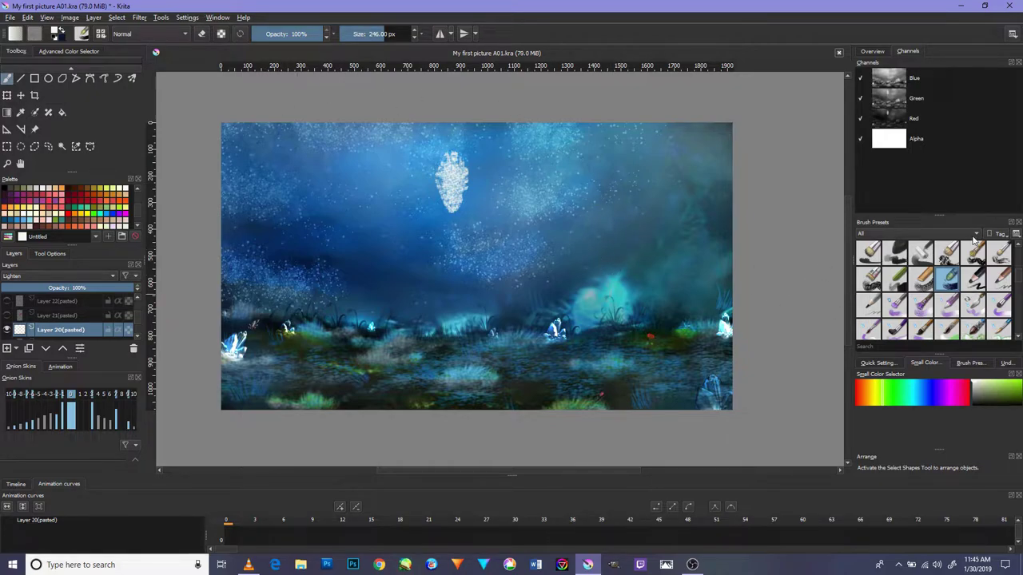
Switch to the b)_Airbrush_Soft preset, undo the sky dab, and show Layers 21 and 22.
{"action": "left_click", "coordinate": [969, 362]}
{"action": "left_click", "coordinate": [932, 414]}
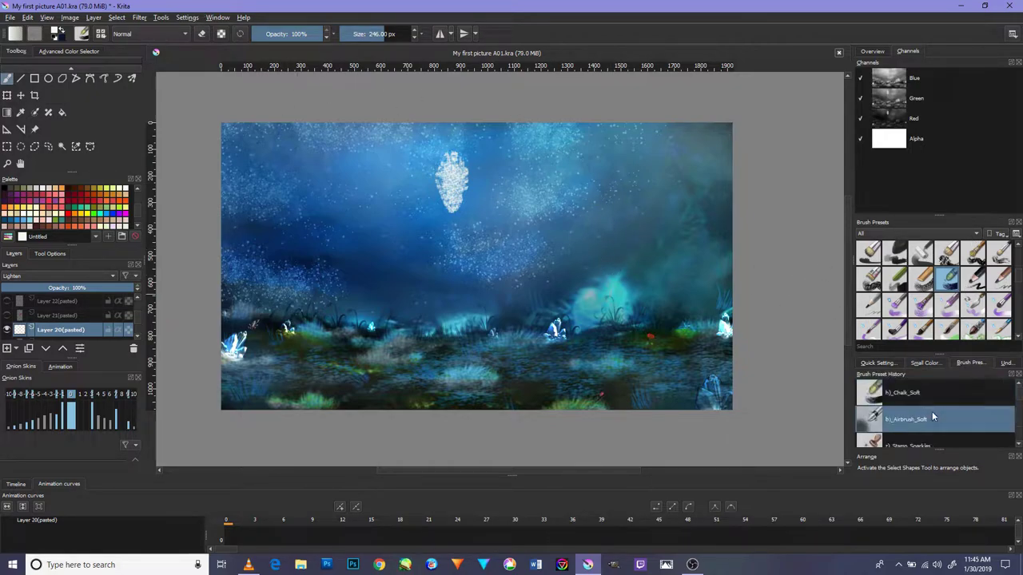
{"action": "left_click", "coordinate": [1005, 363]}
{"action": "left_click", "coordinate": [935, 394]}
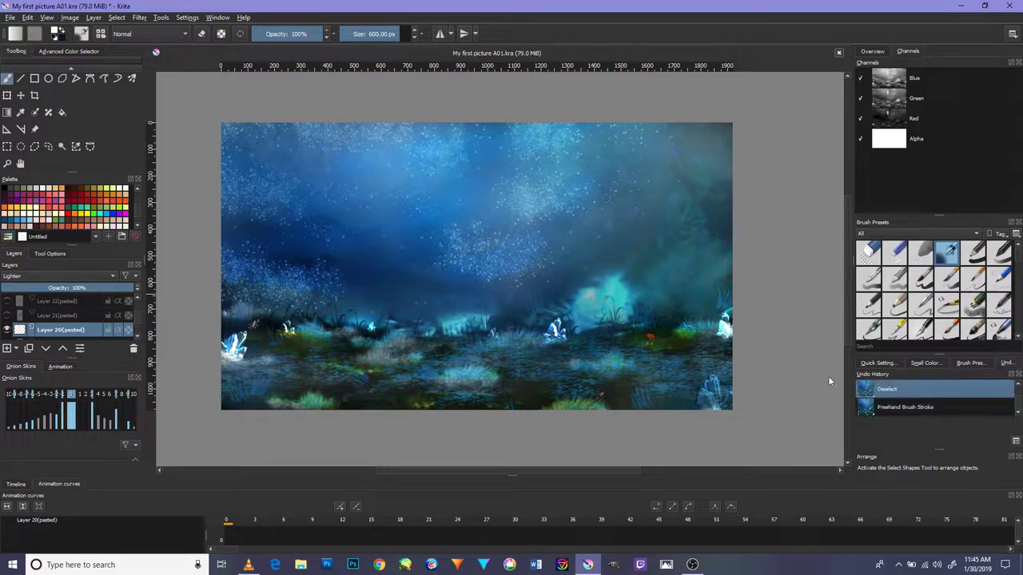
{"action": "left_click", "coordinate": [6, 315]}
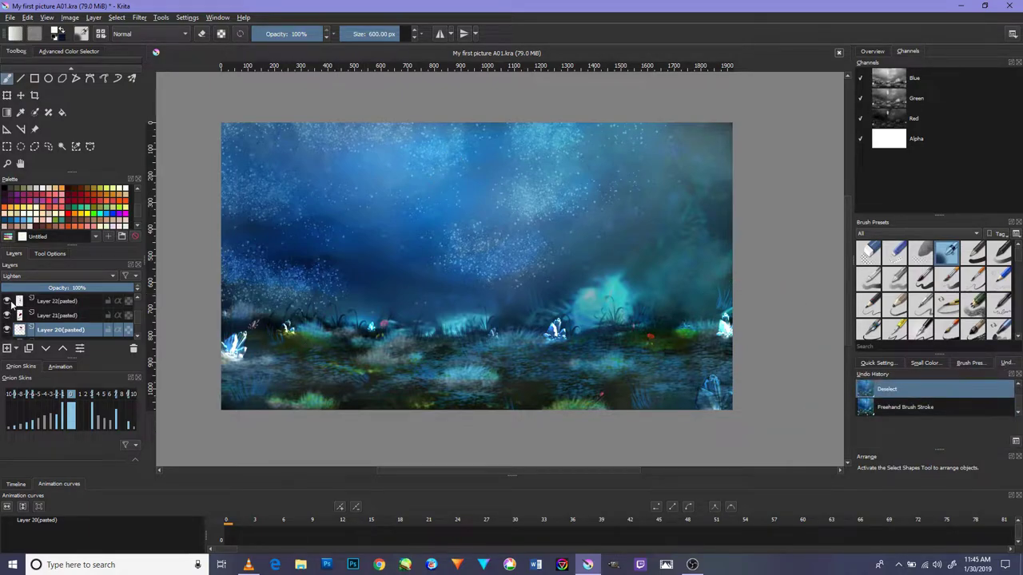
Zoom the painting to 100% and shrink the brush to about 281 px.
{"action": "scroll", "coordinate": [32, 315], "scroll_direction": "up", "scroll_amount": 1}
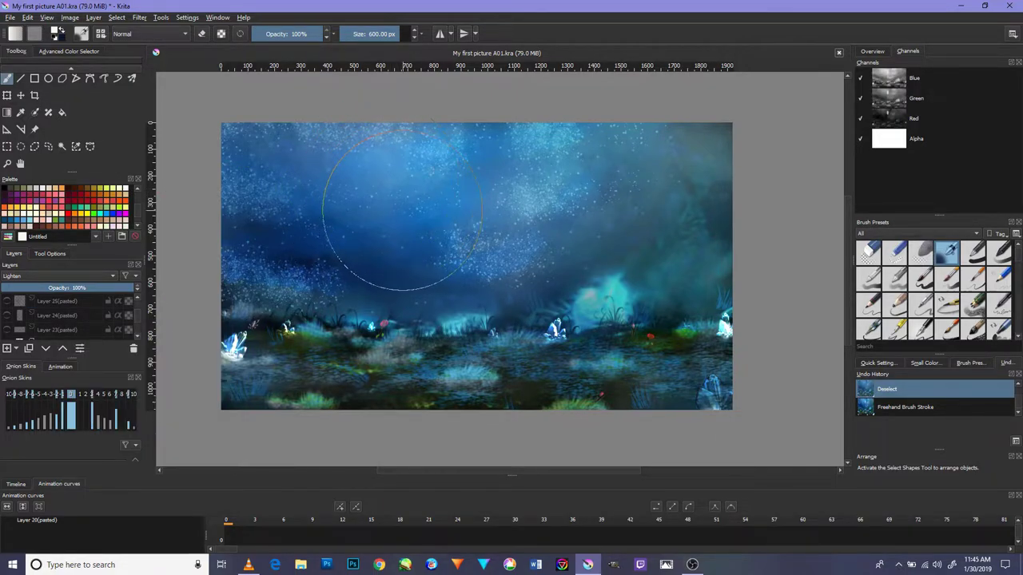
{"action": "left_click_drag", "start_coordinate": [409, 210], "coordinate": [424, 189]}
{"action": "scroll", "coordinate": [424, 189], "scroll_direction": "up", "scroll_amount": 2}
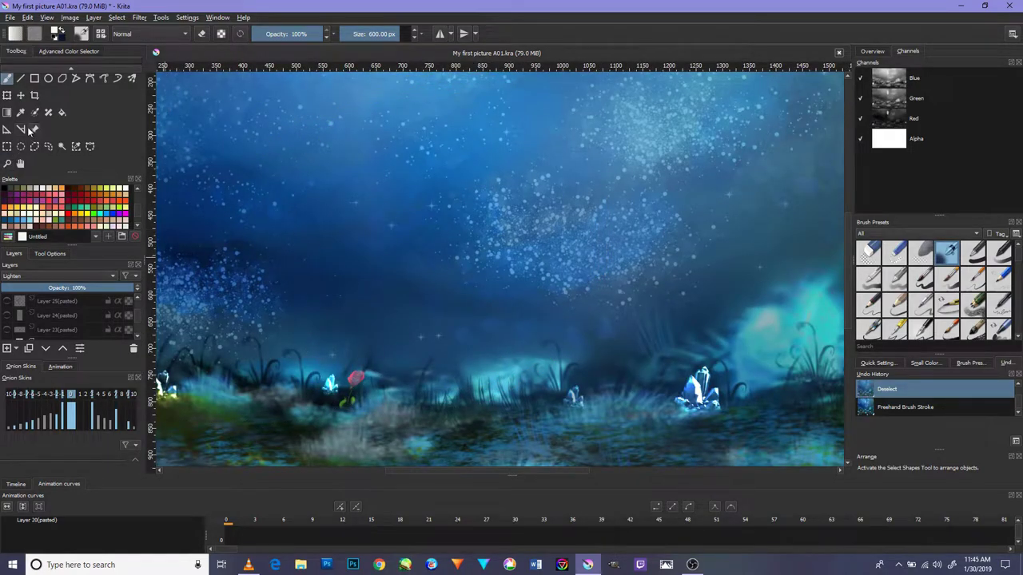
{"action": "scroll", "coordinate": [26, 134], "scroll_direction": "up", "scroll_amount": 1}
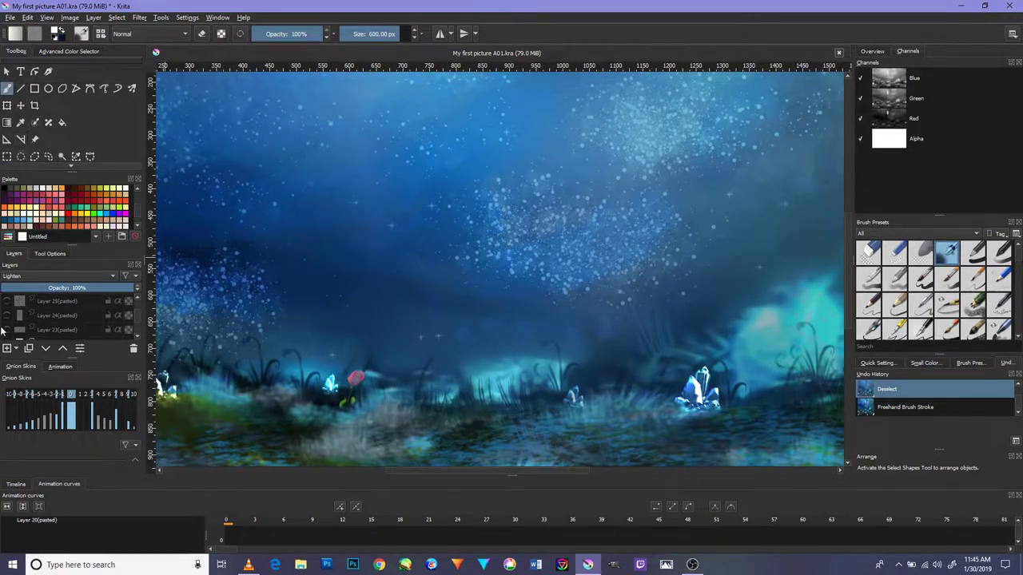
{"action": "scroll", "coordinate": [18, 317], "scroll_direction": "down", "scroll_amount": 2}
{"action": "scroll", "coordinate": [448, 276], "scroll_direction": "up", "scroll_amount": 4}
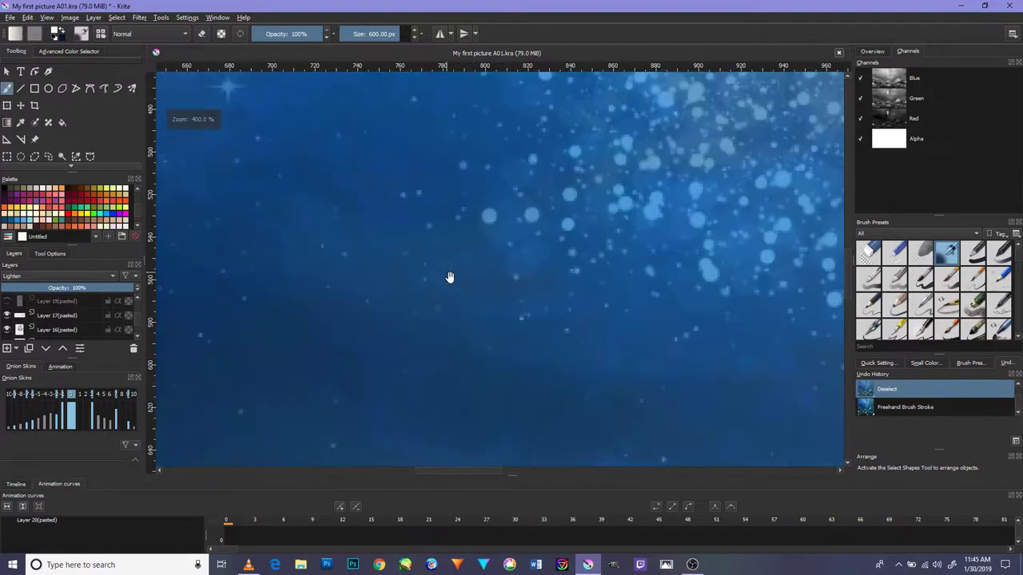
{"action": "scroll", "coordinate": [448, 237], "scroll_direction": "down", "scroll_amount": 3}
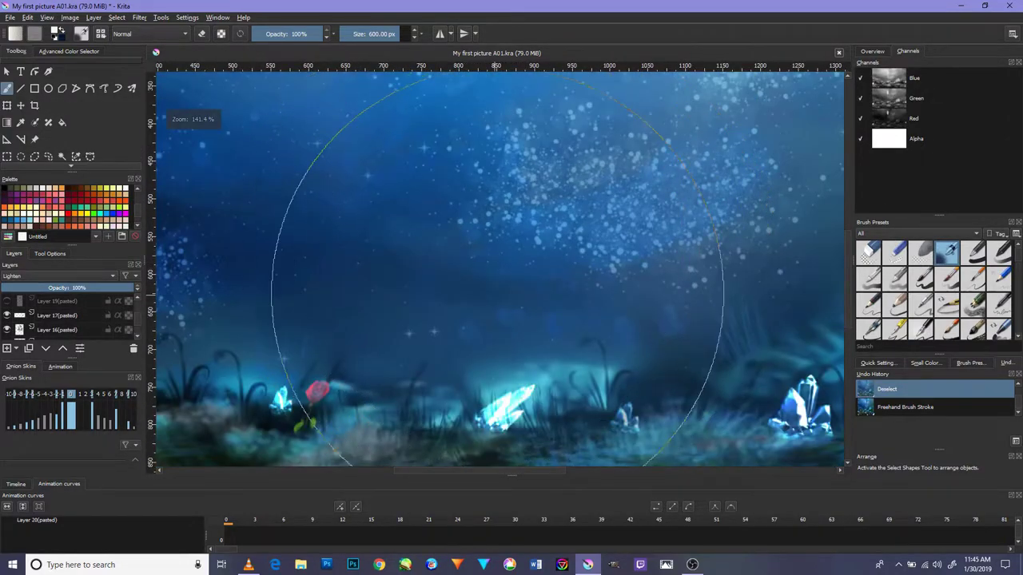
{"action": "left_click_drag", "start_coordinate": [504, 298], "coordinate": [415, 298]}
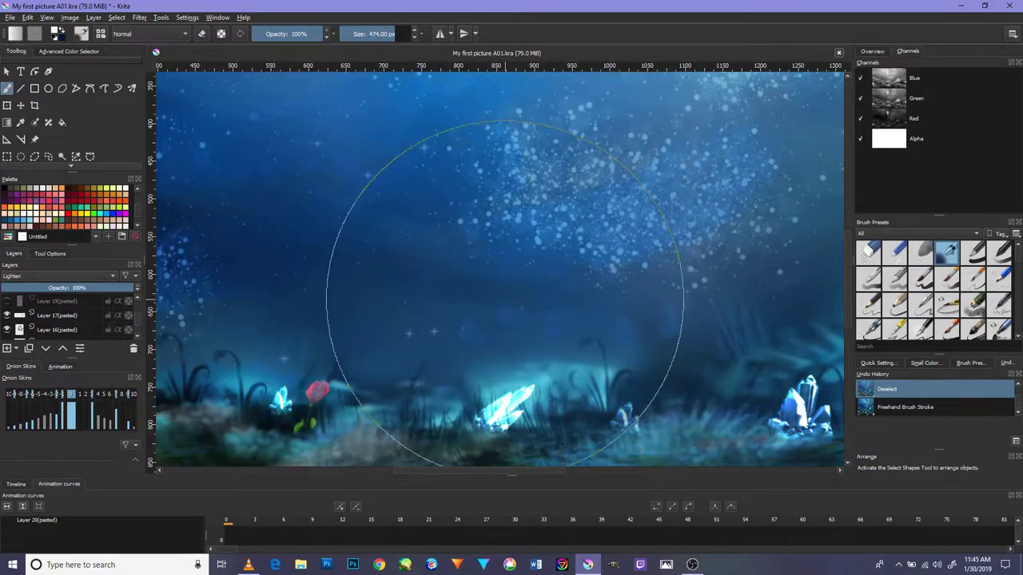
{"action": "scroll", "coordinate": [505, 305], "scroll_direction": "down", "scroll_amount": 1}
{"action": "scroll", "coordinate": [505, 305], "scroll_direction": "up", "scroll_amount": 1}
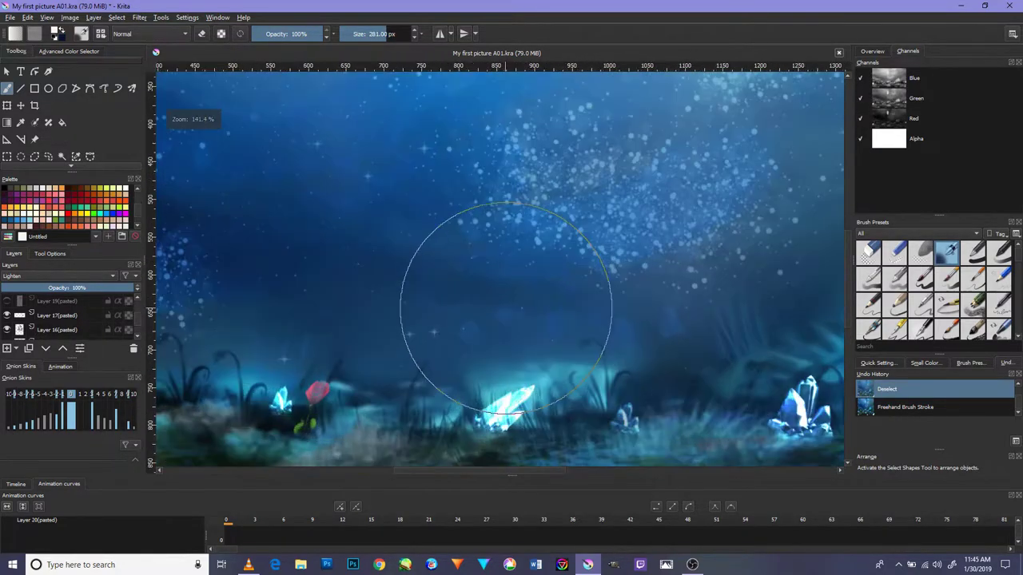
Paint a bright soft glow over a crystal on the right, then undo it.
{"action": "left_click_drag", "start_coordinate": [589, 296], "coordinate": [506, 243]}
{"action": "scroll", "coordinate": [445, 274], "scroll_direction": "up", "scroll_amount": 1}
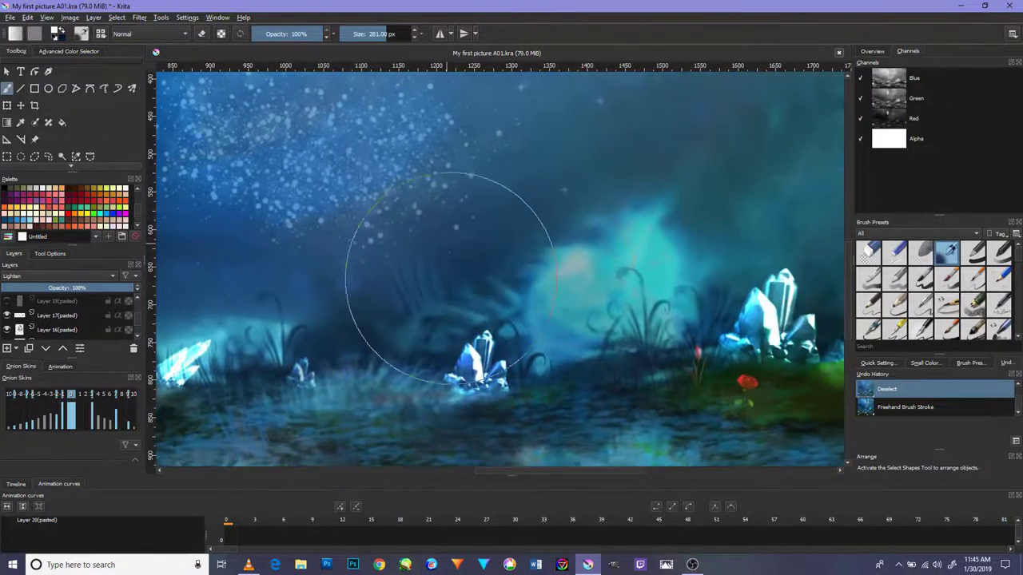
{"action": "scroll", "coordinate": [475, 315], "scroll_direction": "up", "scroll_amount": 1}
{"action": "scroll", "coordinate": [502, 331], "scroll_direction": "up", "scroll_amount": 1}
{"action": "left_click", "coordinate": [452, 261]}
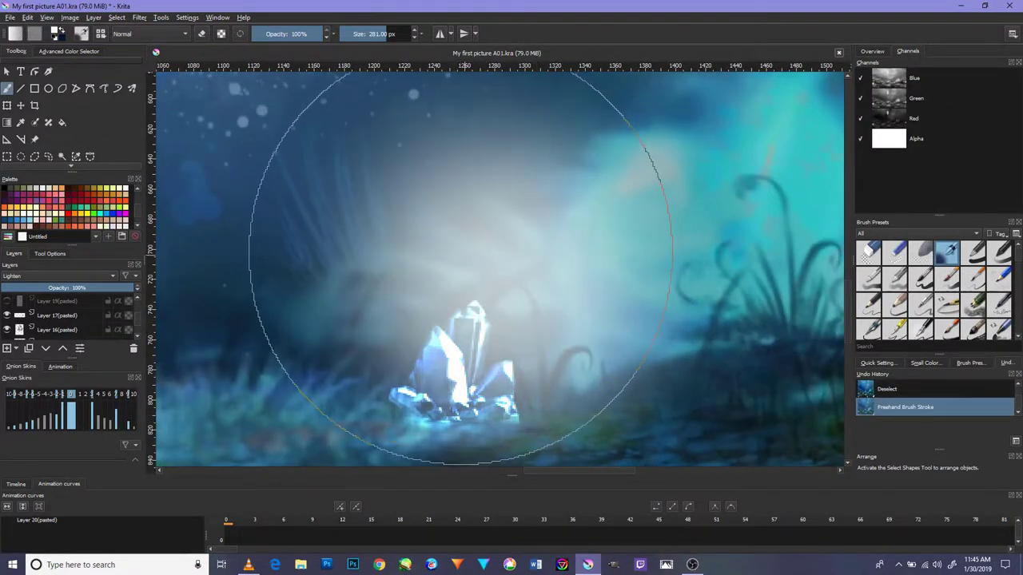
{"action": "left_click", "coordinate": [925, 388]}
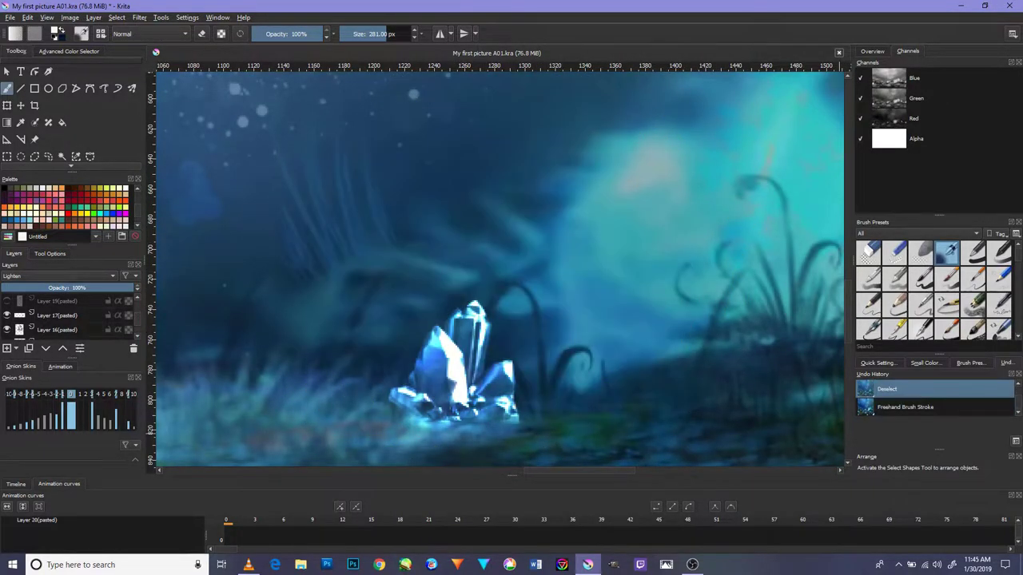
Shrink the brush to 68 px, pan across crystals, water and sky, and show Layer 23.
{"action": "key", "text": "bracketleft"}
{"action": "key", "text": "bracketleft"}
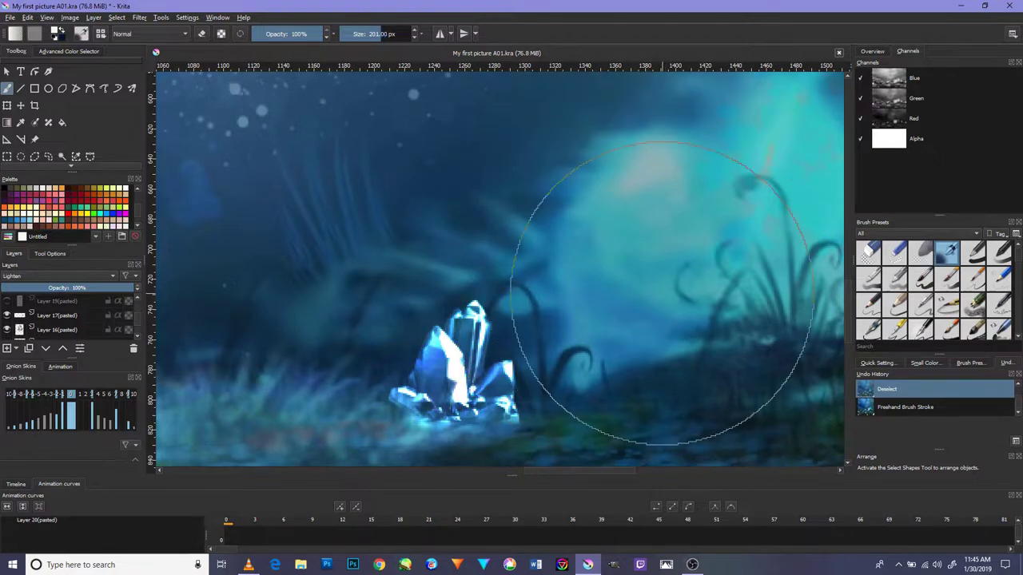
{"action": "key", "text": "bracketleft"}
{"action": "key", "text": "bracketleft"}
{"action": "key", "text": "bracketleft"}
{"action": "key", "text": "bracketleft"}
{"action": "key", "text": "bracketleft"}
{"action": "key", "text": "bracketleft"}
{"action": "key", "text": "bracketleft"}
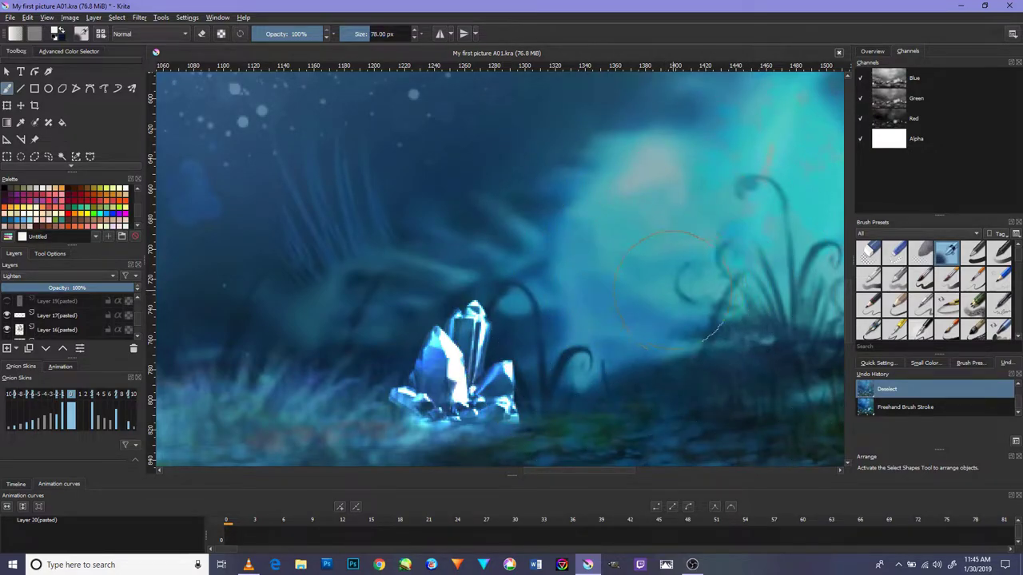
{"action": "scroll", "coordinate": [671, 288], "scroll_direction": "down", "scroll_amount": 2}
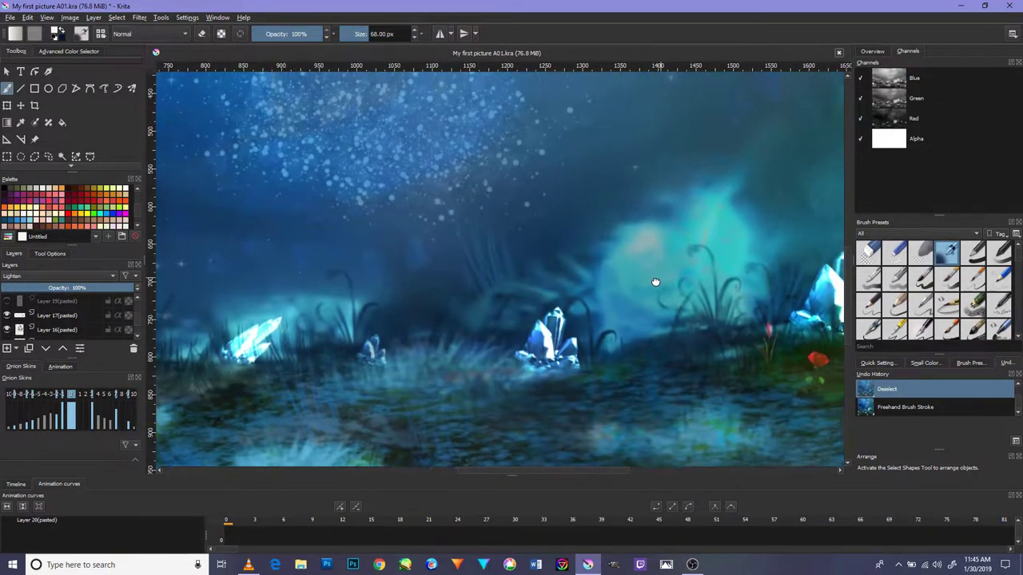
{"action": "left_click_drag", "start_coordinate": [671, 274], "coordinate": [426, 280]}
{"action": "scroll", "coordinate": [529, 302], "scroll_direction": "up", "scroll_amount": 2}
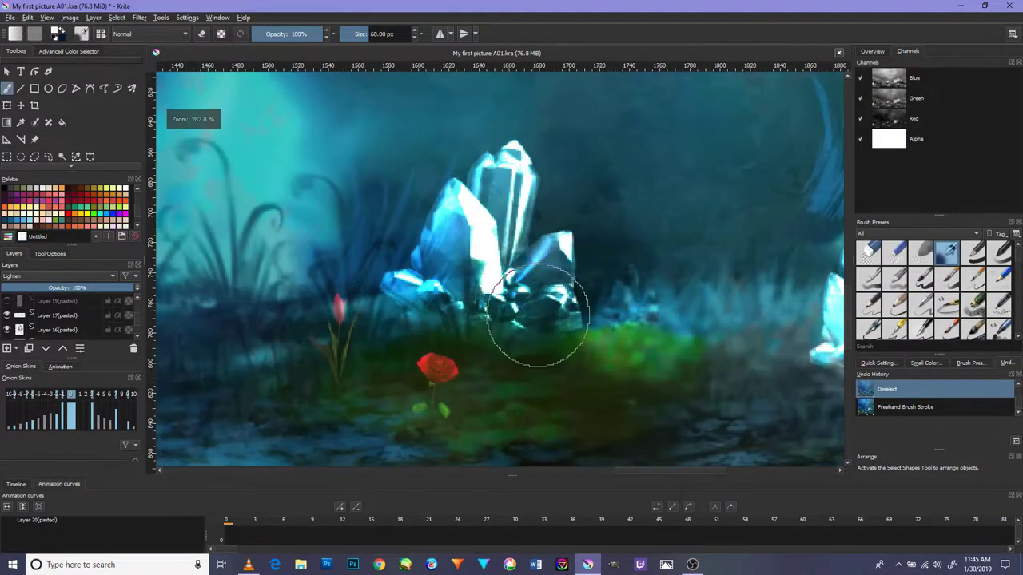
{"action": "scroll", "coordinate": [516, 377], "scroll_direction": "up", "scroll_amount": 2}
{"action": "scroll", "coordinate": [631, 324], "scroll_direction": "down", "scroll_amount": 2}
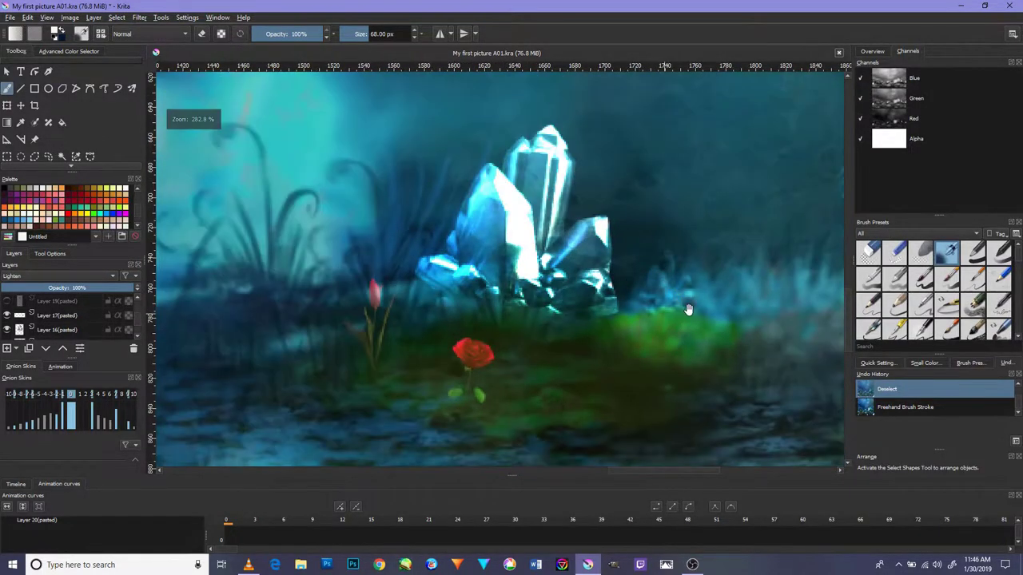
{"action": "scroll", "coordinate": [685, 304], "scroll_direction": "up", "scroll_amount": 2}
{"action": "mouse_move", "coordinate": [632, 242]}
{"action": "left_mouse_down"}
{"action": "mouse_move", "coordinate": [551, 304]}
{"action": "mouse_move", "coordinate": [573, 192]}
{"action": "mouse_move", "coordinate": [621, 416]}
{"action": "mouse_move", "coordinate": [685, 217]}
{"action": "left_mouse_up"}
{"action": "mouse_move", "coordinate": [605, 246]}
{"action": "left_mouse_down"}
{"action": "mouse_move", "coordinate": [594, 255]}
{"action": "mouse_move", "coordinate": [555, 235]}
{"action": "mouse_move", "coordinate": [343, 219]}
{"action": "mouse_move", "coordinate": [456, 162]}
{"action": "mouse_move", "coordinate": [555, 183]}
{"action": "mouse_move", "coordinate": [541, 263]}
{"action": "mouse_move", "coordinate": [528, 276]}
{"action": "left_mouse_up"}
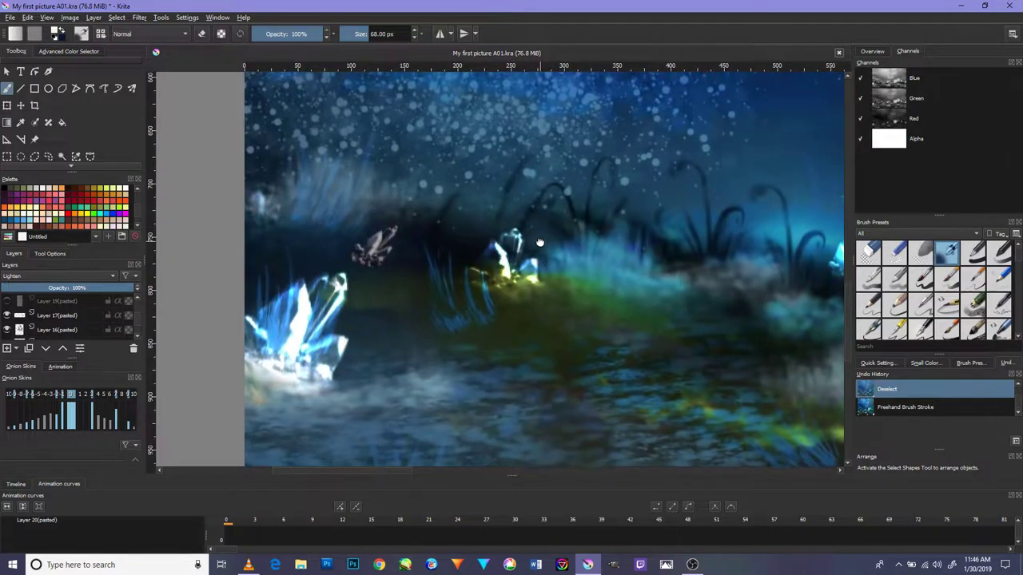
{"action": "left_click_drag", "start_coordinate": [495, 192], "coordinate": [500, 287]}
{"action": "mouse_move", "coordinate": [560, 200]}
{"action": "left_mouse_down"}
{"action": "mouse_move", "coordinate": [493, 238]}
{"action": "mouse_move", "coordinate": [425, 231]}
{"action": "mouse_move", "coordinate": [456, 279]}
{"action": "mouse_move", "coordinate": [436, 397]}
{"action": "left_mouse_up"}
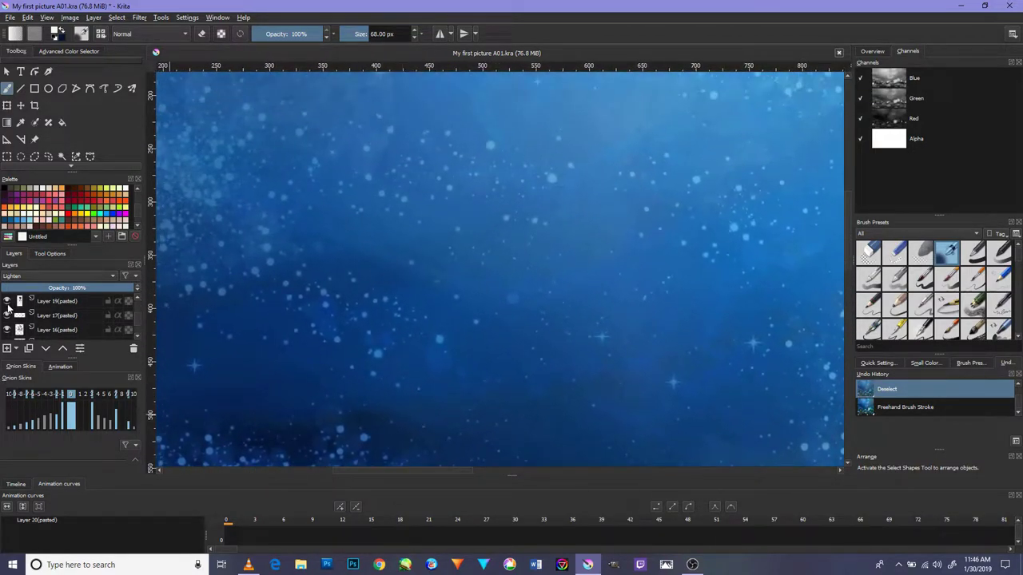
{"action": "scroll", "coordinate": [80, 315], "scroll_direction": "up", "scroll_amount": 1}
{"action": "scroll", "coordinate": [22, 316], "scroll_direction": "up", "scroll_amount": 1}
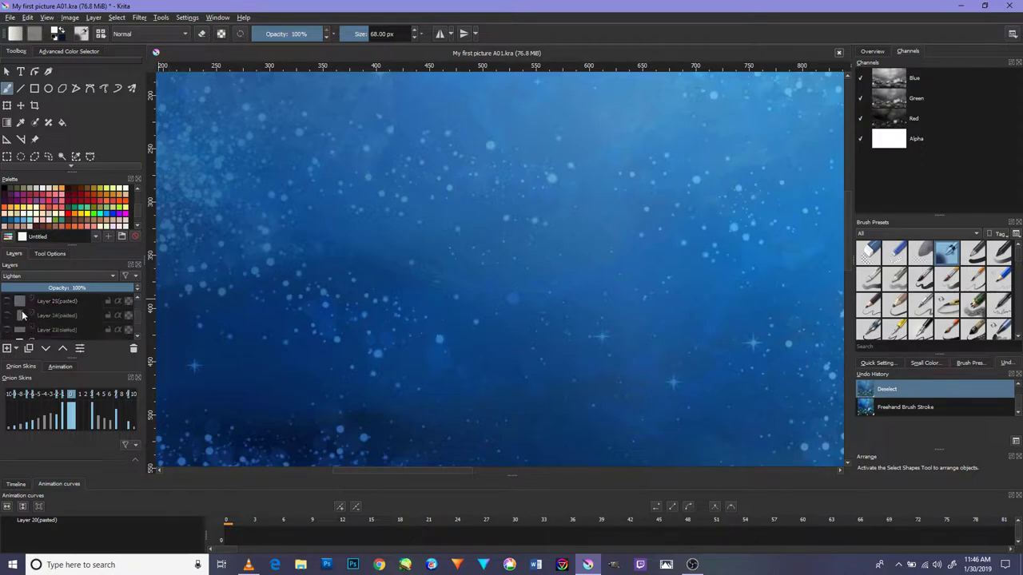
{"action": "left_click", "coordinate": [7, 329]}
At 96 px, dab soft glows by the middle crystal and ground, undoing the sky dab.
{"action": "scroll", "coordinate": [595, 218], "scroll_direction": "down", "scroll_amount": 4}
{"action": "scroll", "coordinate": [583, 251], "scroll_direction": "right", "scroll_amount": 5}
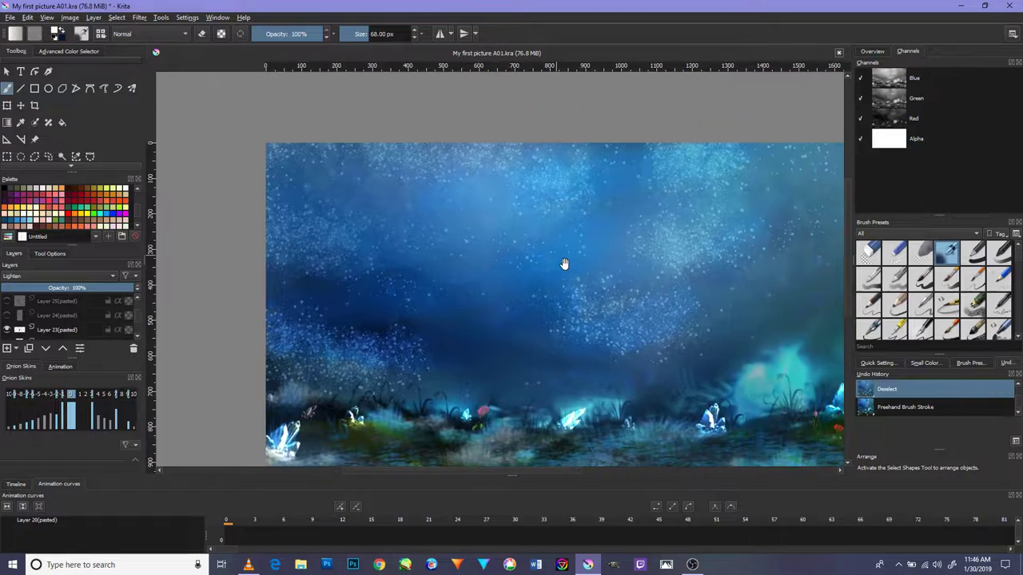
{"action": "scroll", "coordinate": [556, 318], "scroll_direction": "down", "scroll_amount": 1}
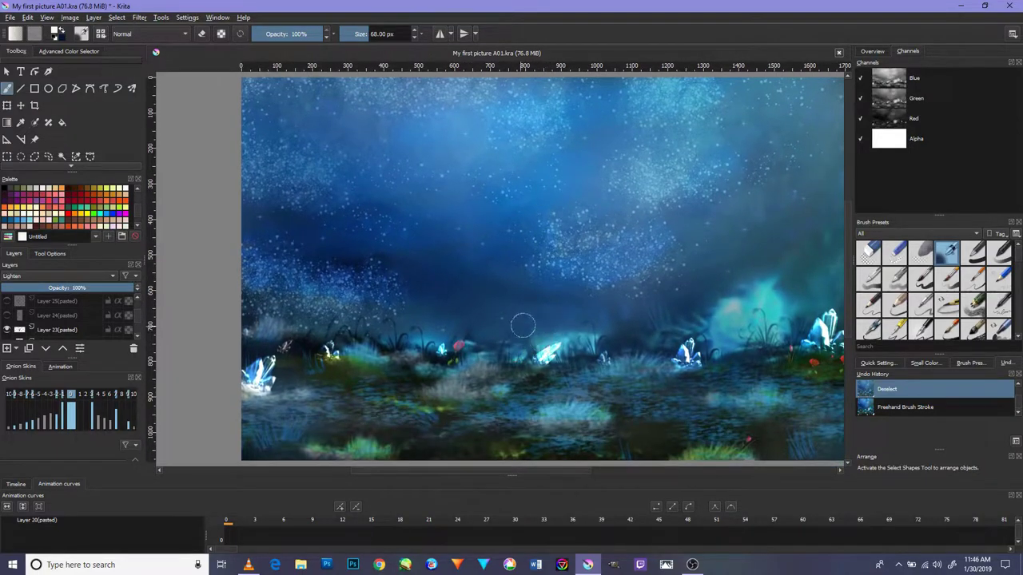
{"action": "key", "text": "bracketright"}
{"action": "left_click", "coordinate": [587, 334]}
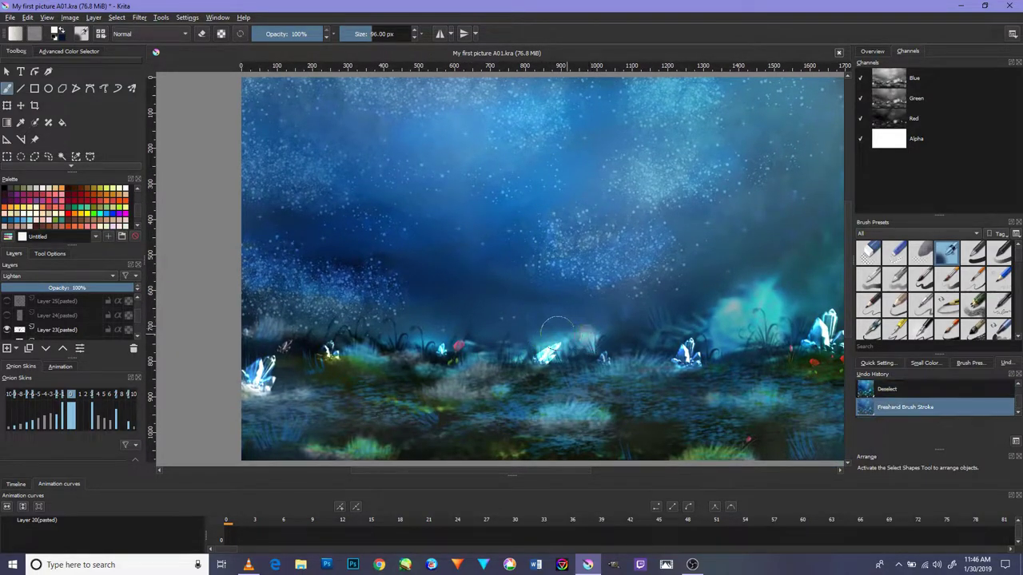
{"action": "left_click", "coordinate": [323, 394]}
{"action": "left_click", "coordinate": [725, 240]}
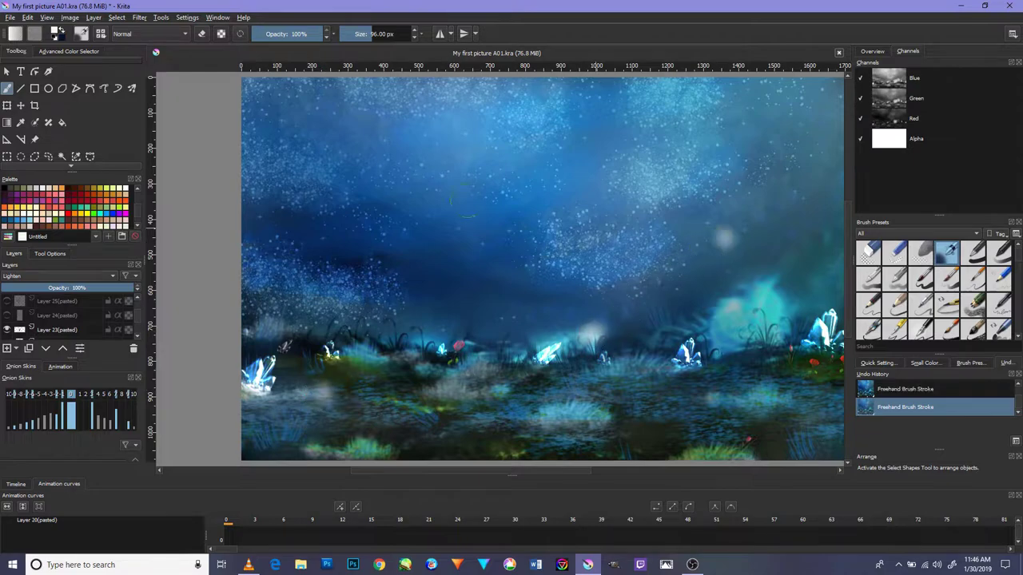
{"action": "left_click", "coordinate": [968, 391]}
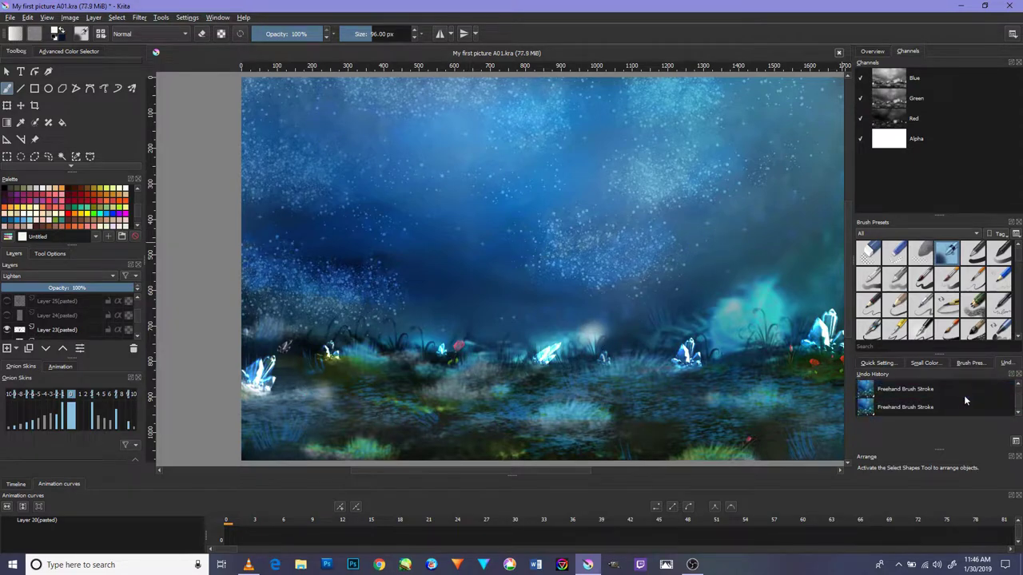
{"action": "left_click", "coordinate": [949, 391]}
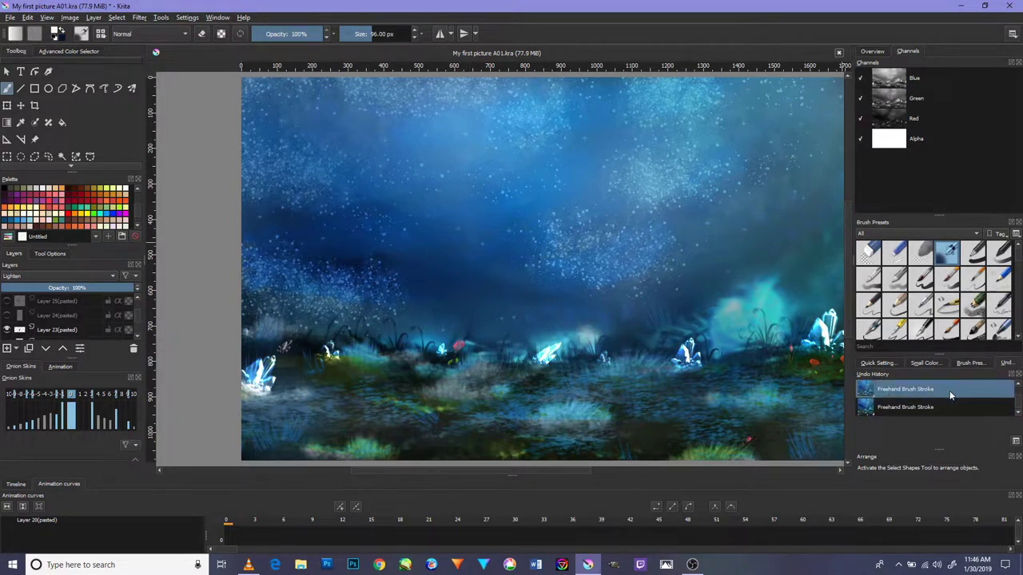
Deselect all, make Layers 24 and 25 visible, and zoom out to the whole picture.
{"action": "key", "text": "ctrl+shift+a"}
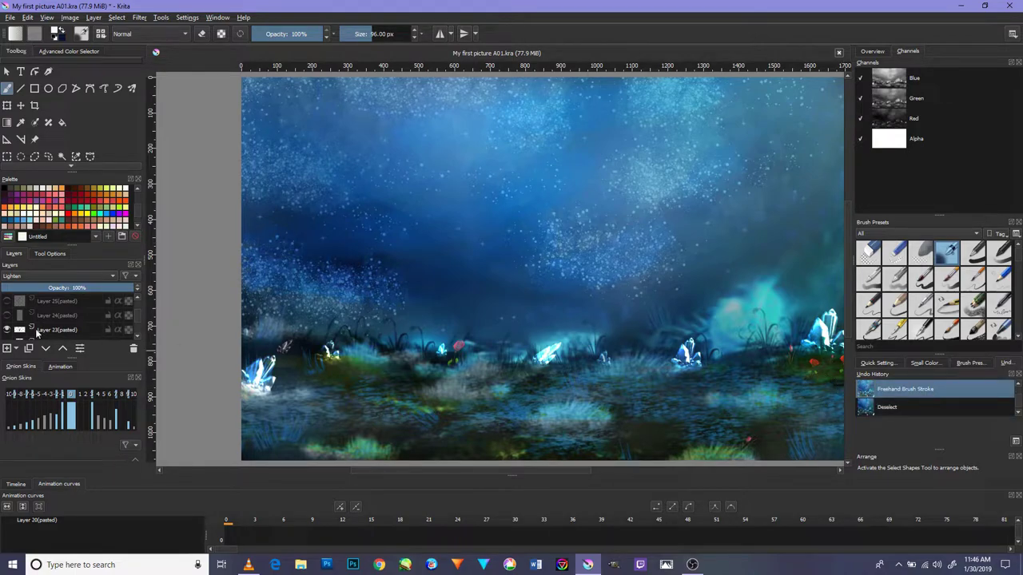
{"action": "left_click", "coordinate": [8, 315]}
{"action": "key", "text": "minus"}
{"action": "key", "text": "minus"}
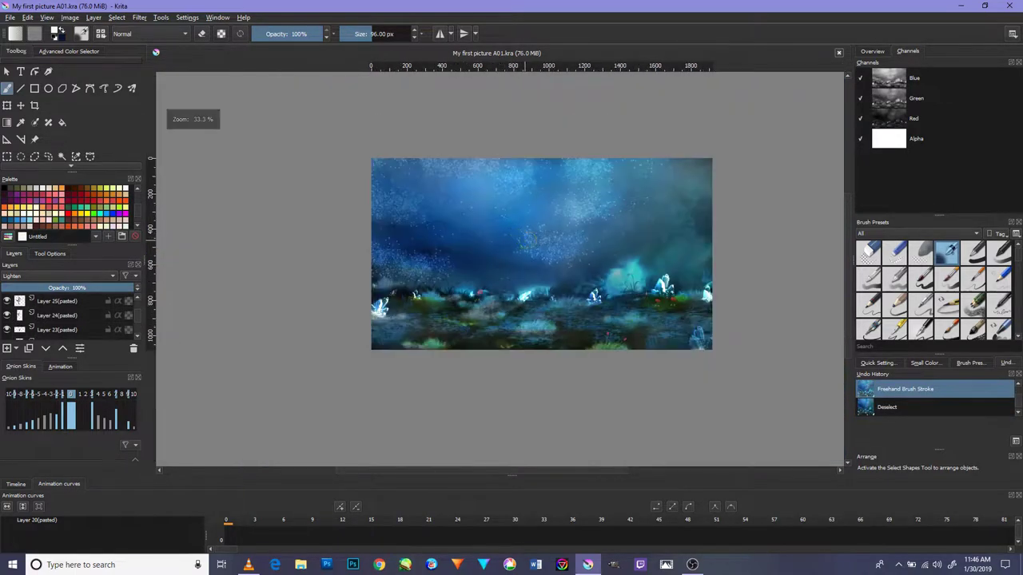
{"action": "left_click_drag", "start_coordinate": [558, 227], "coordinate": [506, 280]}
Lightly erase around the right-hand crystals with a 201 px low-opacity eraser, then restore 100% opacity.
{"action": "key", "text": "1"}
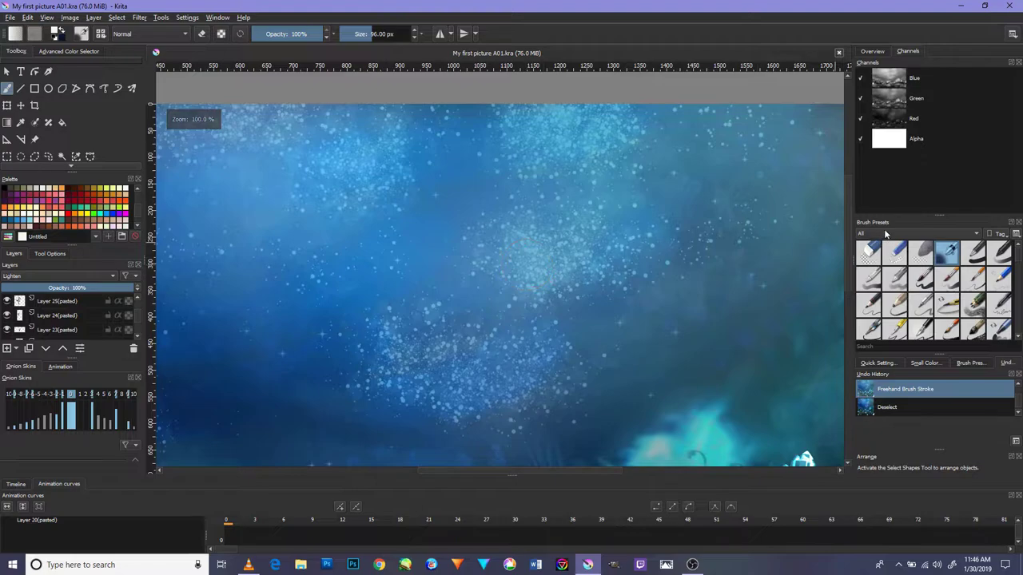
{"action": "left_click", "coordinate": [871, 253]}
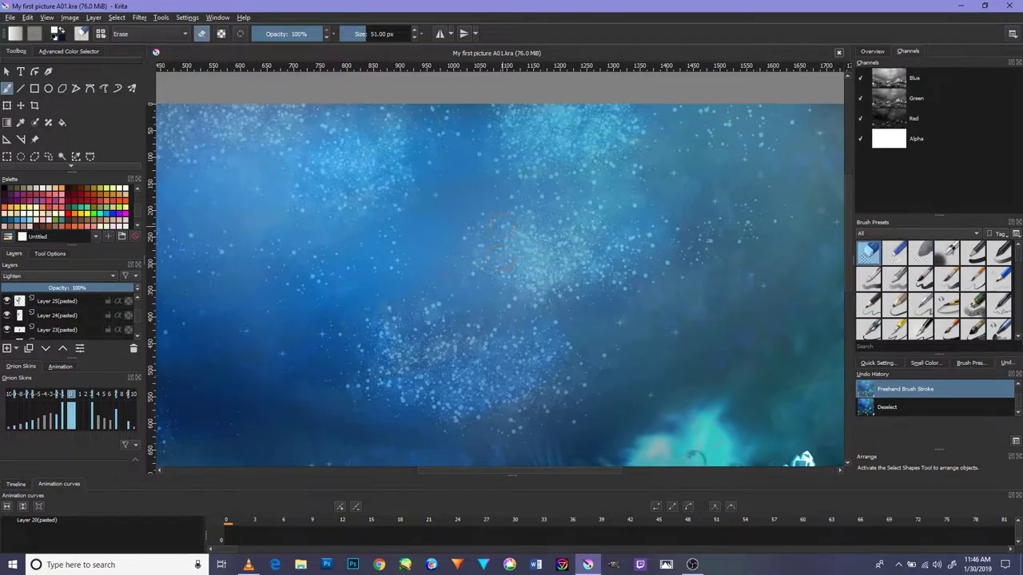
{"action": "left_click_drag", "start_coordinate": [489, 316], "coordinate": [468, 237]}
{"action": "left_click_drag", "start_coordinate": [401, 206], "coordinate": [516, 102]}
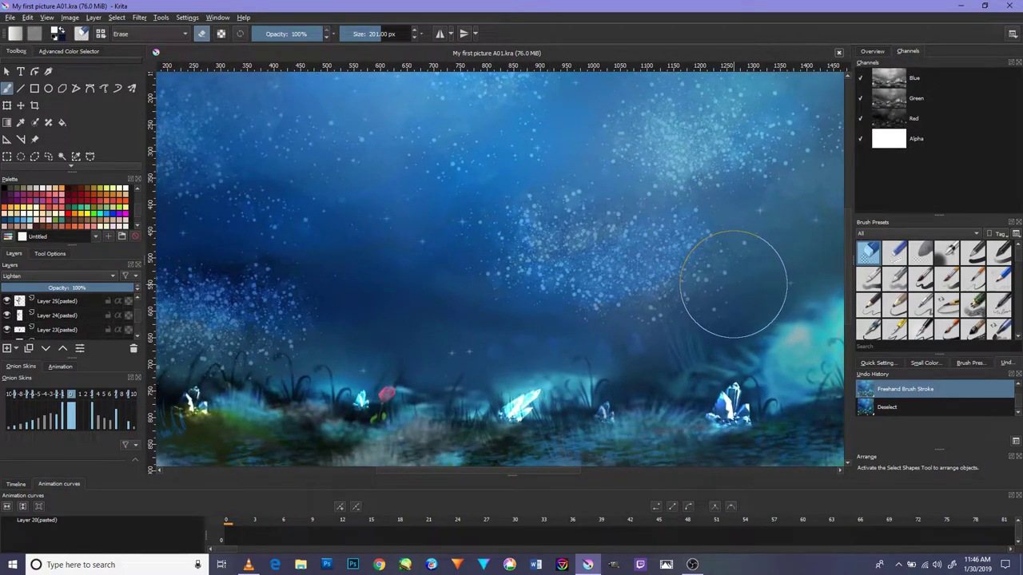
{"action": "left_click", "coordinate": [258, 33]}
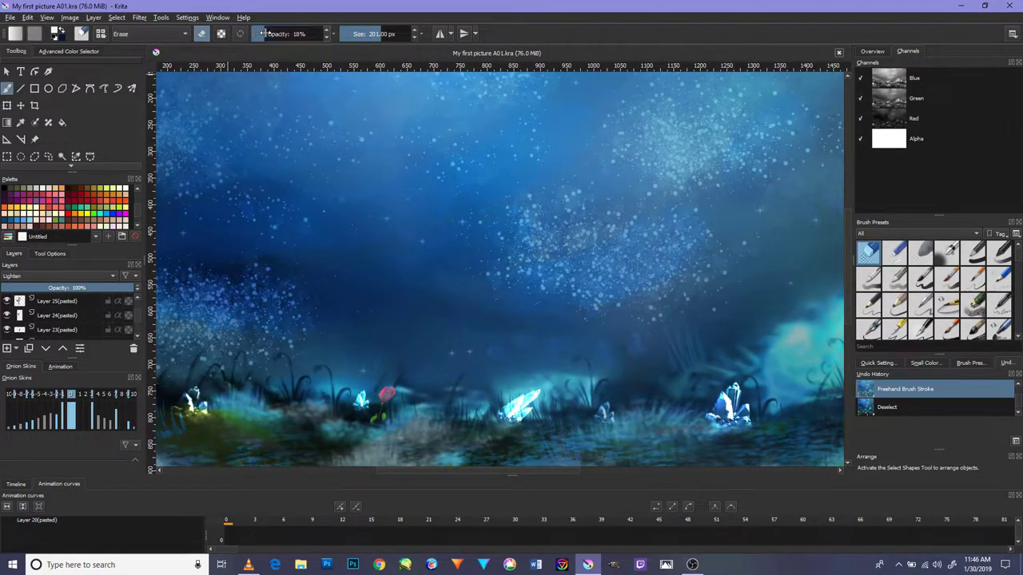
{"action": "left_click_drag", "start_coordinate": [287, 188], "coordinate": [304, 183]}
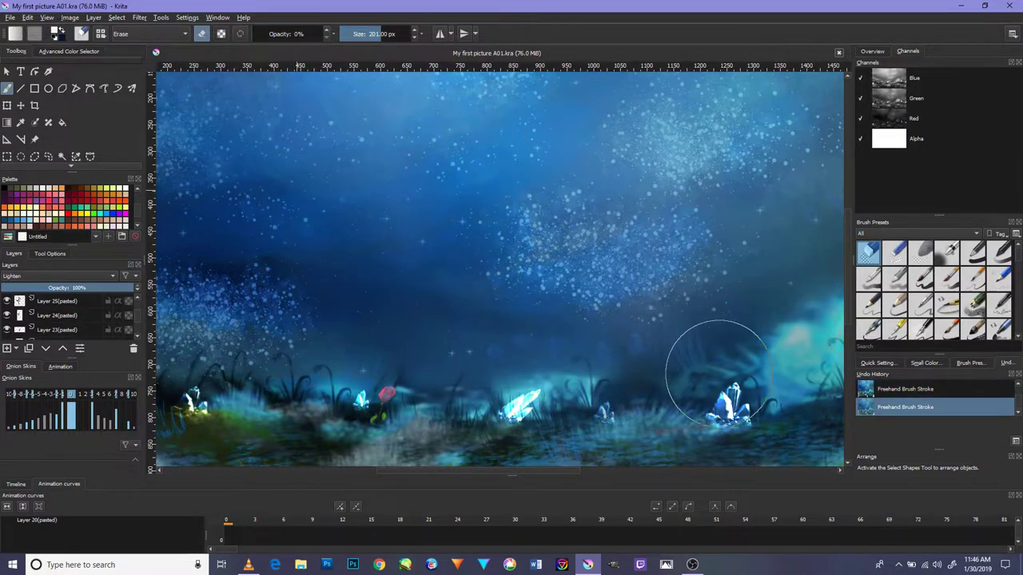
{"action": "left_click_drag", "start_coordinate": [281, 34], "coordinate": [332, 33]}
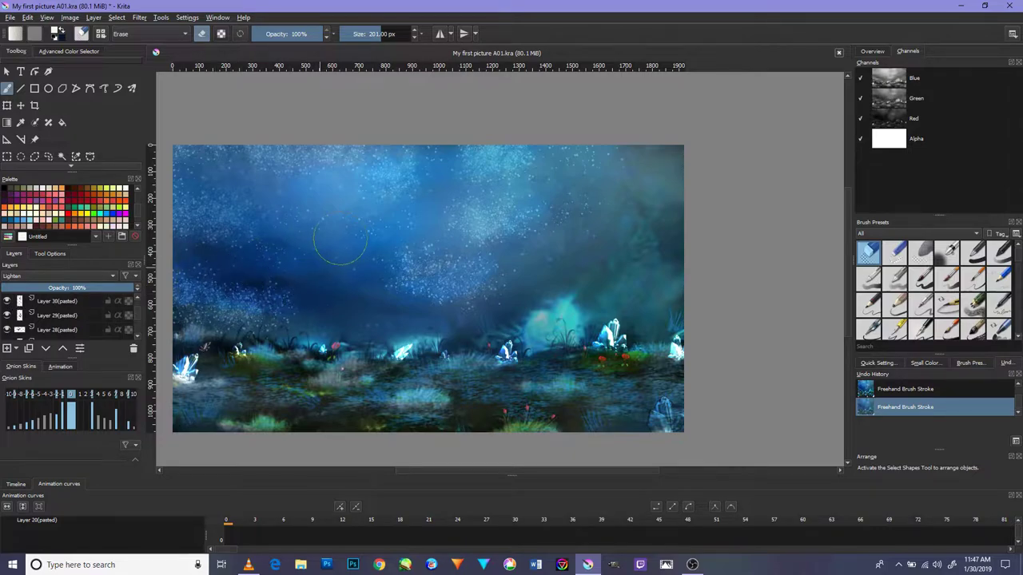
Sample the teal glow colour from the painting with the Color Sampler.
{"action": "left_click_drag", "start_coordinate": [357, 218], "coordinate": [369, 229]}
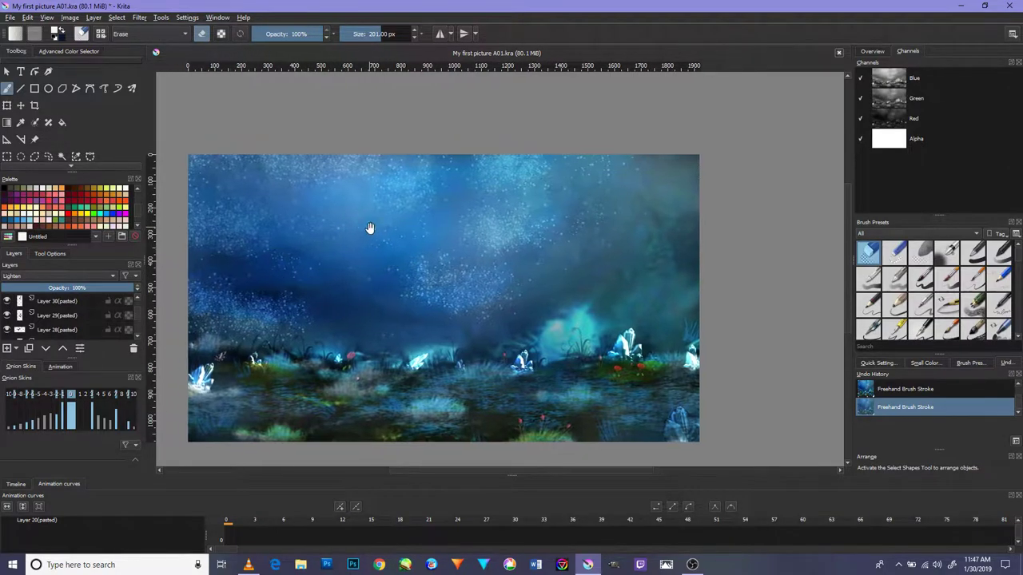
{"action": "scroll", "coordinate": [24, 316], "scroll_direction": "down", "scroll_amount": 6}
{"action": "scroll", "coordinate": [522, 314], "scroll_direction": "up", "scroll_amount": 1}
{"action": "scroll", "coordinate": [523, 313], "scroll_direction": "down", "scroll_amount": 1}
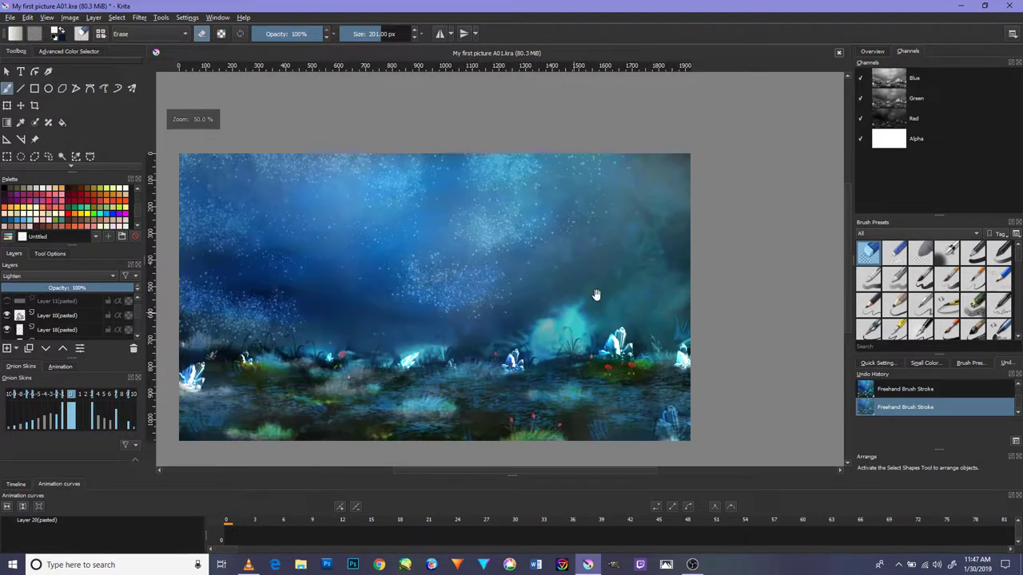
{"action": "scroll", "coordinate": [520, 296], "scroll_direction": "up", "scroll_amount": 2}
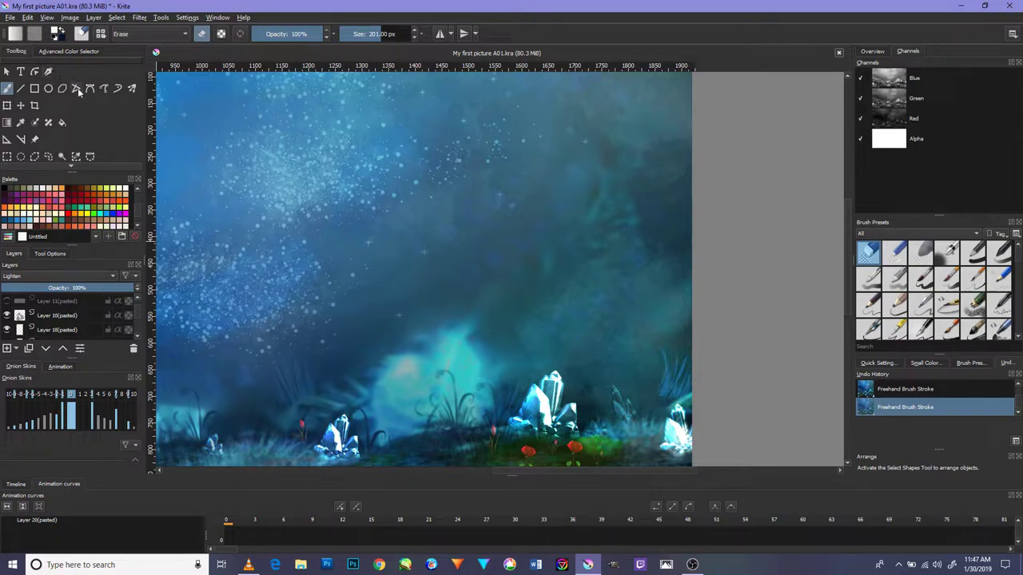
{"action": "left_click", "coordinate": [22, 124]}
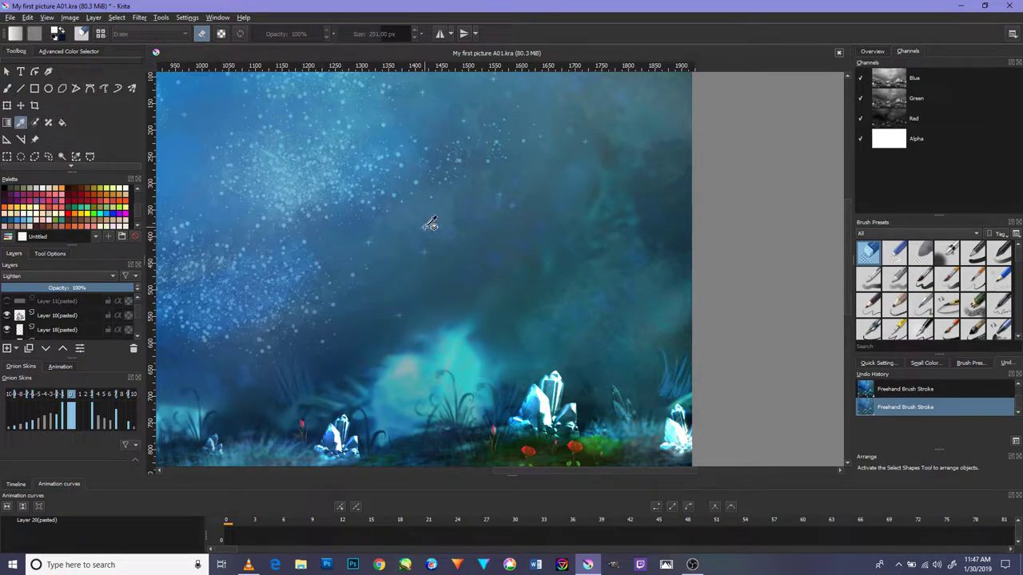
{"action": "left_click", "coordinate": [449, 363]}
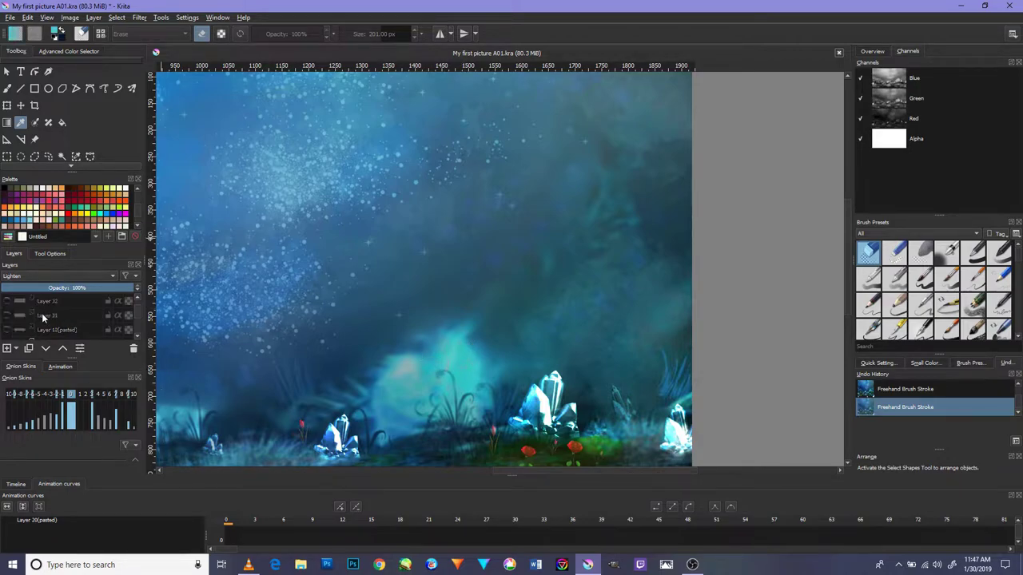
Recentre the painting and switch to a normal 40 px brush preset at 100% opacity.
{"action": "scroll", "coordinate": [20, 316], "scroll_direction": "up", "scroll_amount": 3}
{"action": "scroll", "coordinate": [357, 272], "scroll_direction": "down", "scroll_amount": 5}
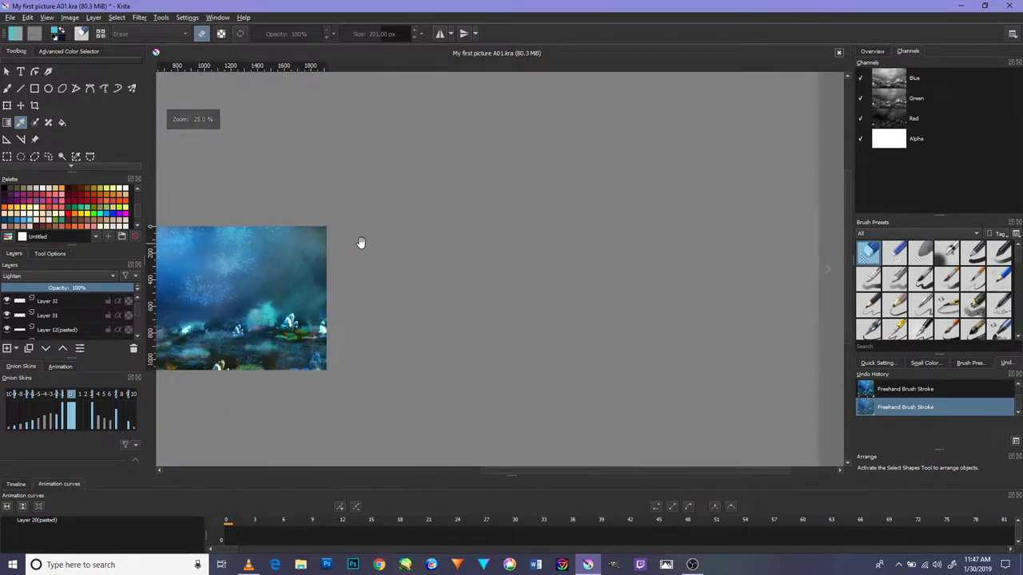
{"action": "left_click_drag", "start_coordinate": [361, 242], "coordinate": [558, 308]}
{"action": "scroll", "coordinate": [569, 328], "scroll_direction": "down", "scroll_amount": 2}
{"action": "scroll", "coordinate": [570, 328], "scroll_direction": "up", "scroll_amount": 5}
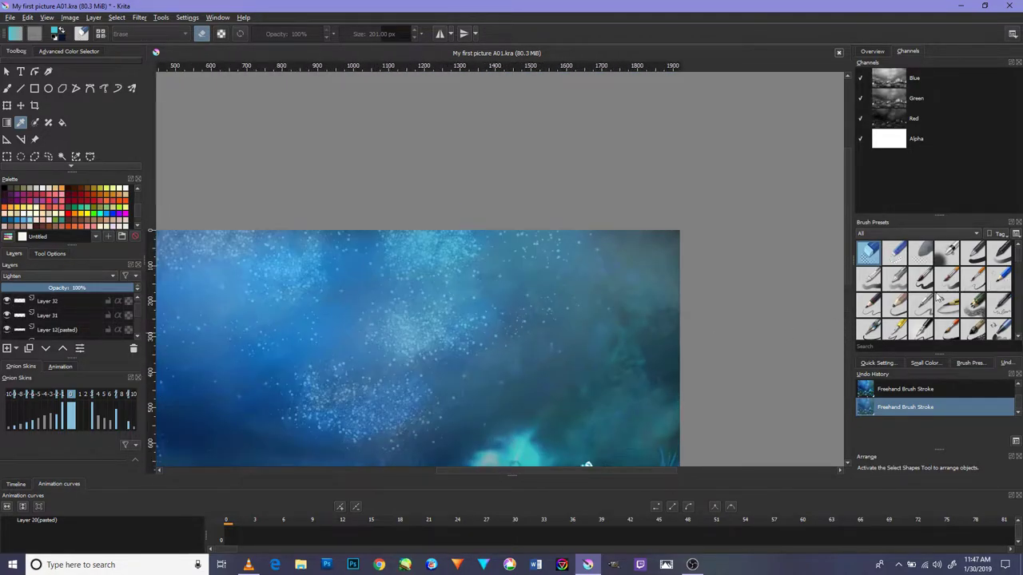
{"action": "left_click", "coordinate": [897, 309]}
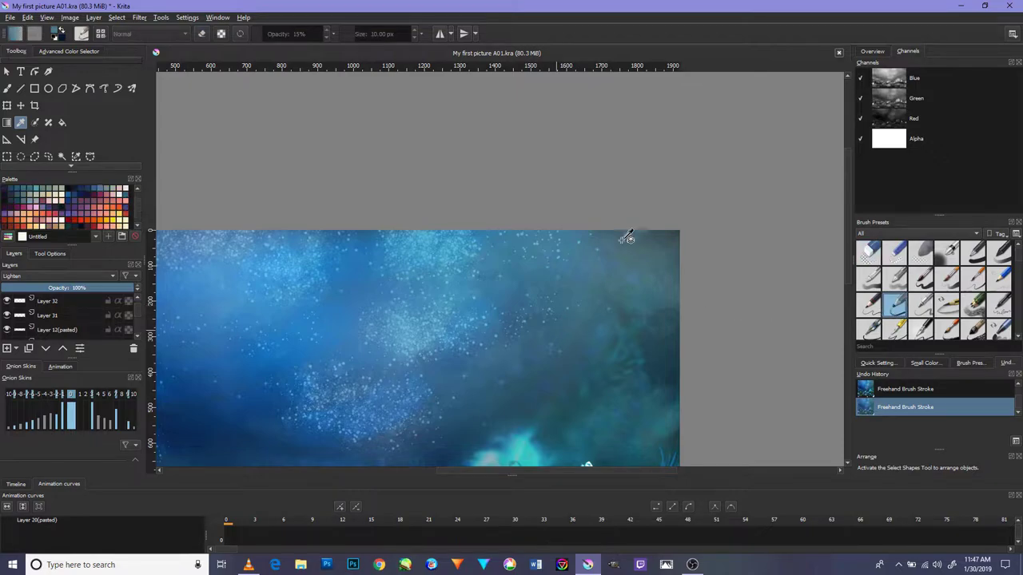
{"action": "left_click_drag", "start_coordinate": [612, 297], "coordinate": [719, 151]}
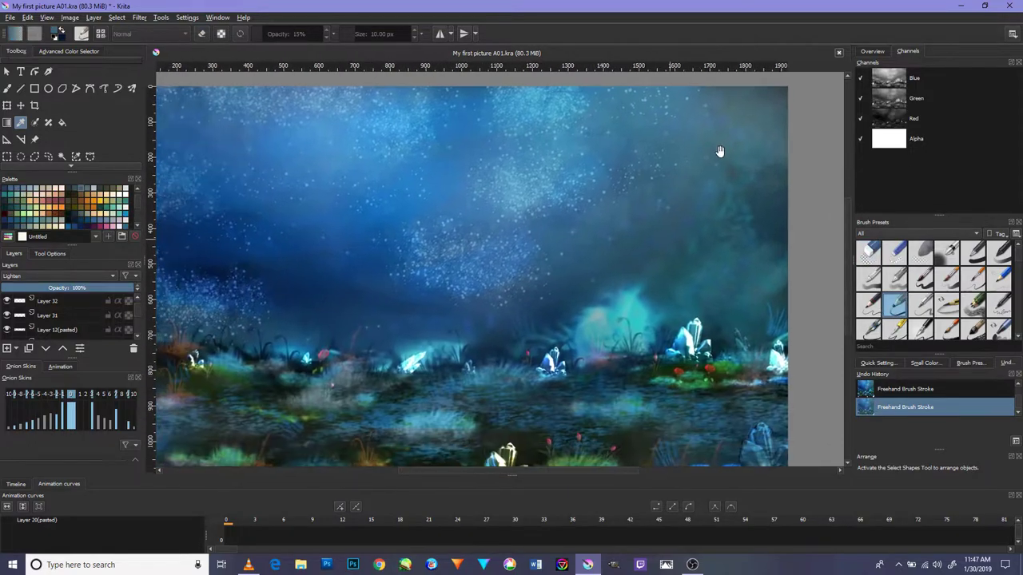
{"action": "scroll", "coordinate": [680, 232], "scroll_direction": "down", "scroll_amount": 1}
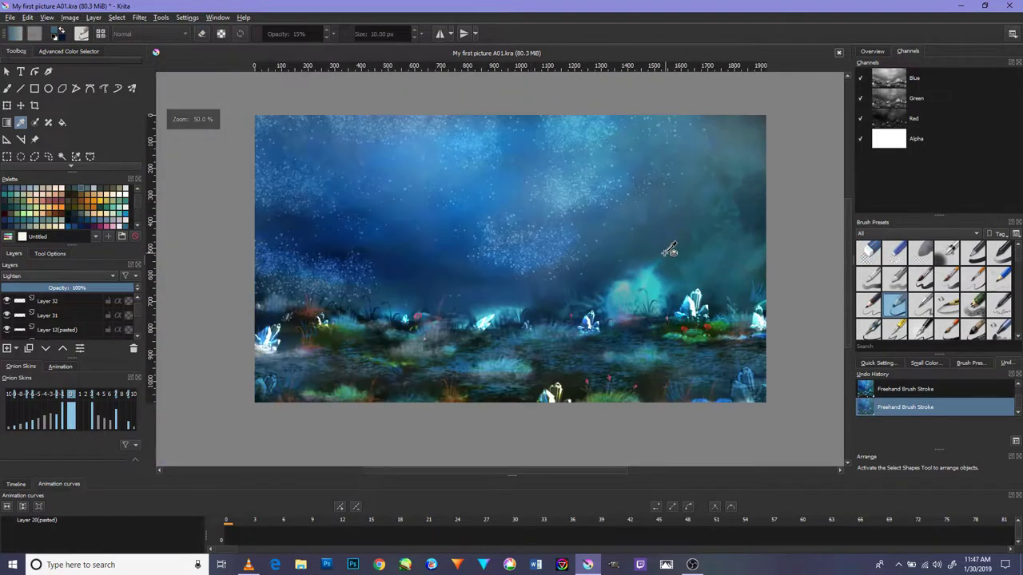
{"action": "left_click", "coordinate": [904, 275]}
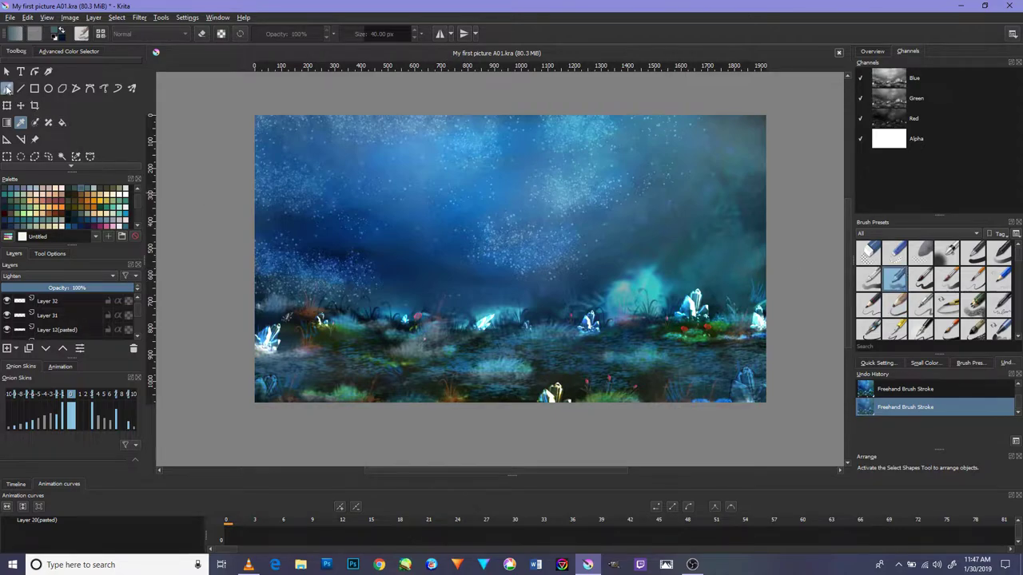
Switch to the Freehand Brush at 540 px and 100% opacity.
{"action": "left_click", "coordinate": [7, 89]}
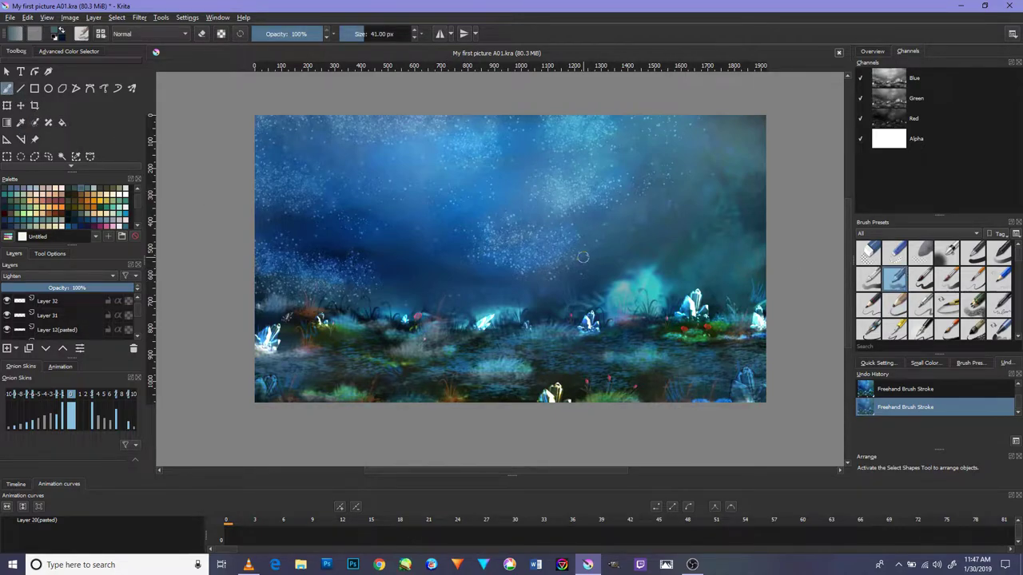
{"action": "left_click_drag", "start_coordinate": [583, 253], "coordinate": [408, 312]}
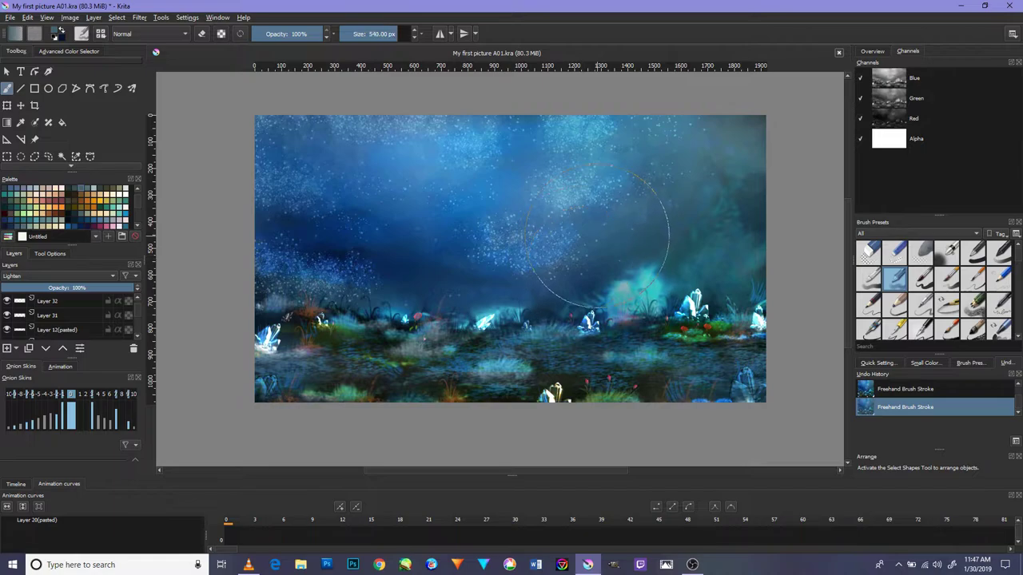
{"action": "key", "text": "o"}
{"action": "key", "text": "o"}
{"action": "key", "text": "o"}
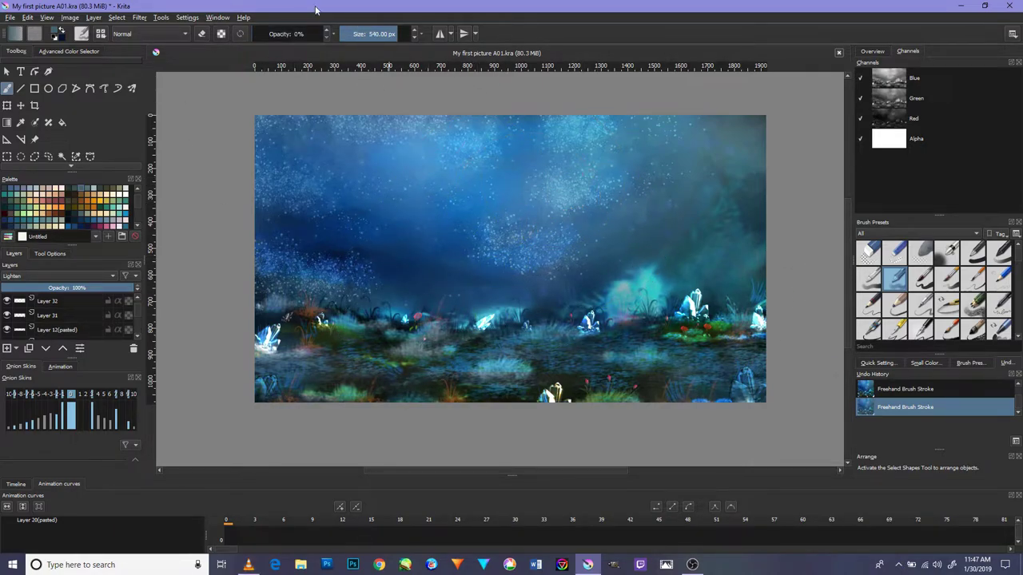
{"action": "left_click_drag", "start_coordinate": [264, 34], "coordinate": [324, 33]}
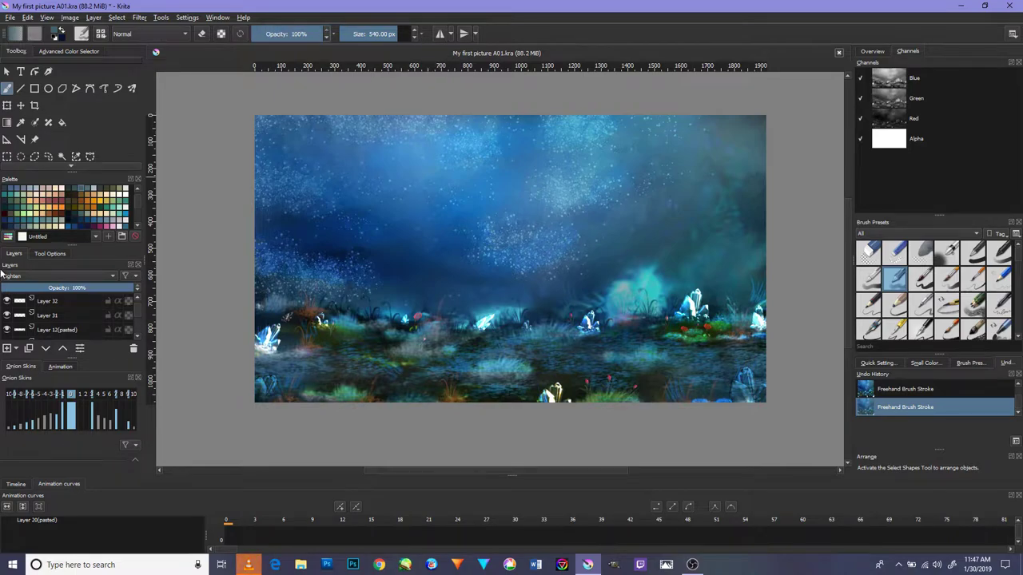
Add three new layers to the layer stack.
{"action": "key", "text": "Insert"}
{"action": "key", "text": "Insert"}
{"action": "key", "text": "Insert"}
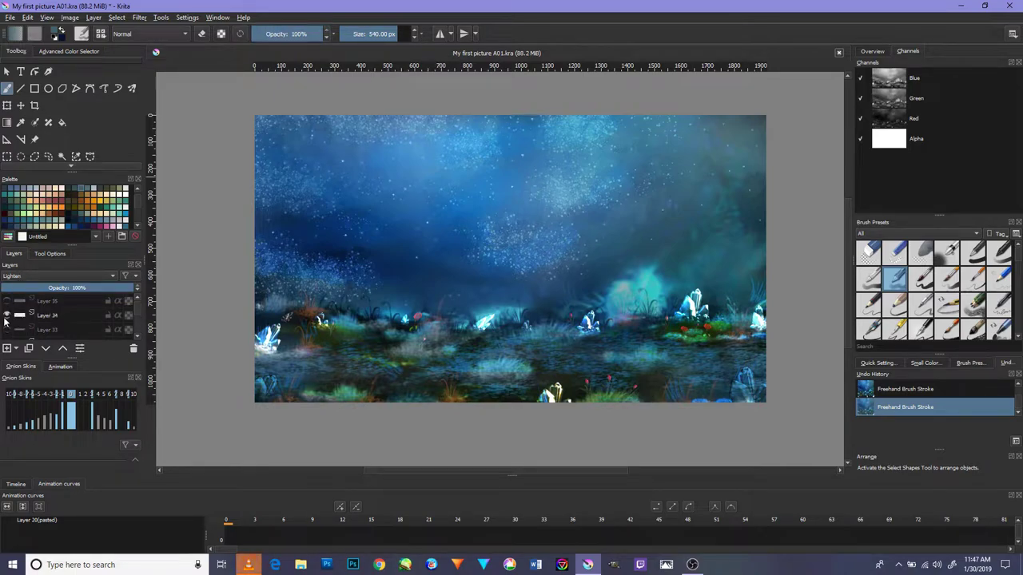
{"action": "scroll", "coordinate": [223, 252], "scroll_direction": "down", "scroll_amount": 3}
{"action": "scroll", "coordinate": [376, 264], "scroll_direction": "down", "scroll_amount": 2}
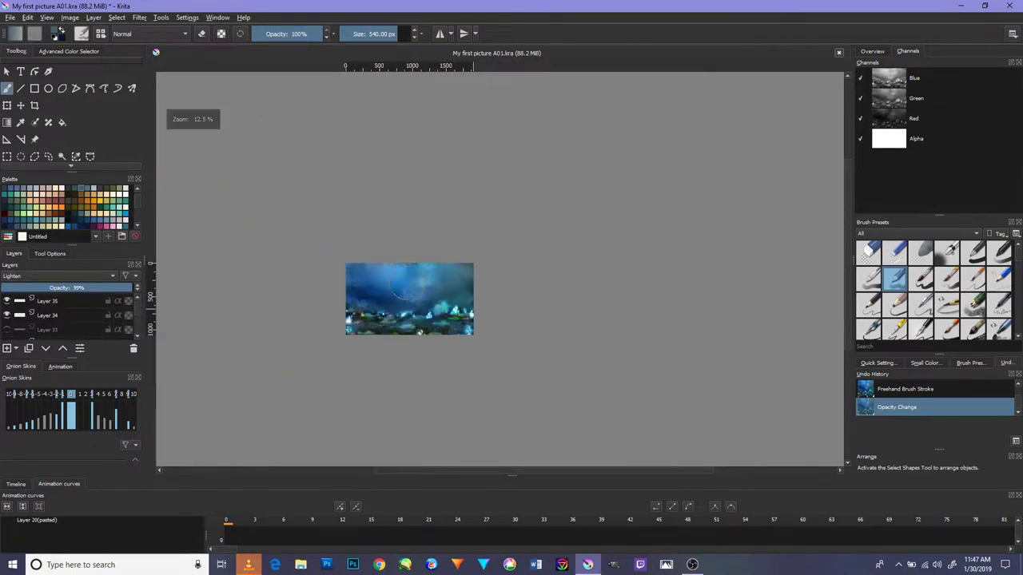
{"action": "scroll", "coordinate": [436, 302], "scroll_direction": "up", "scroll_amount": 1}
{"action": "scroll", "coordinate": [469, 320], "scroll_direction": "up", "scroll_amount": 2}
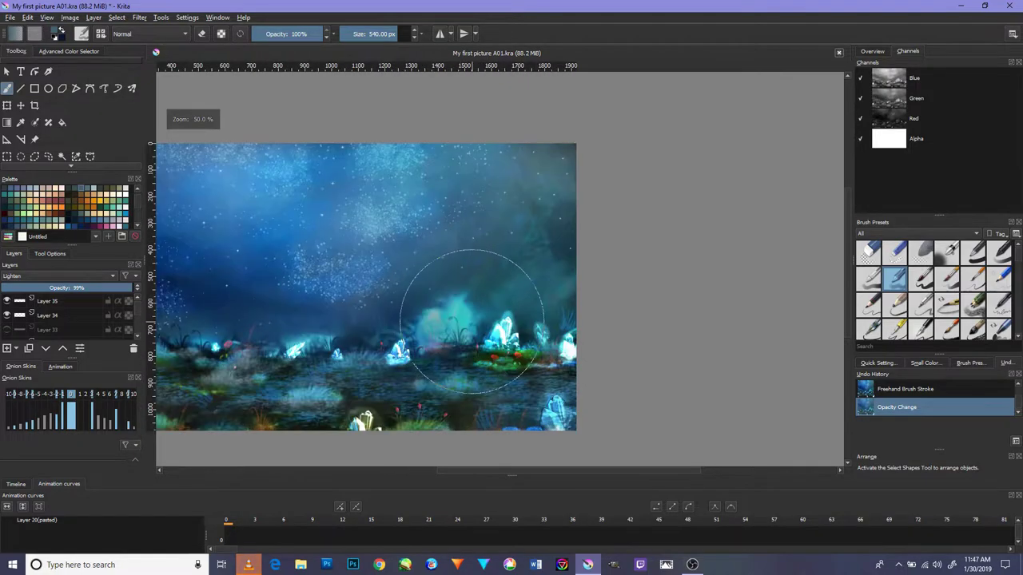
{"action": "scroll", "coordinate": [605, 365], "scroll_direction": "up", "scroll_amount": 1}
{"action": "scroll", "coordinate": [616, 320], "scroll_direction": "up", "scroll_amount": 1}
{"action": "scroll", "coordinate": [583, 331], "scroll_direction": "down", "scroll_amount": 1}
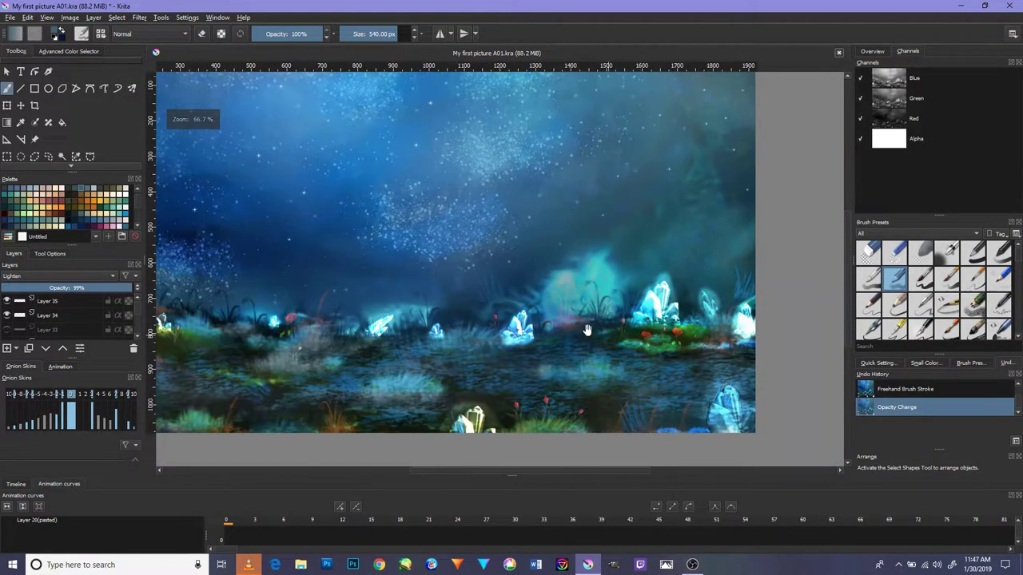
{"action": "scroll", "coordinate": [637, 377], "scroll_direction": "up", "scroll_amount": 1}
Undo a grey test dab, set brush opacity to 0%, and show Layer 33's stones.
{"action": "mouse_move", "coordinate": [493, 285]}
{"action": "left_mouse_down"}
{"action": "mouse_move", "coordinate": [562, 333]}
{"action": "mouse_move", "coordinate": [567, 269]}
{"action": "mouse_move", "coordinate": [511, 267]}
{"action": "left_mouse_up"}
{"action": "left_click", "coordinate": [510, 307]}
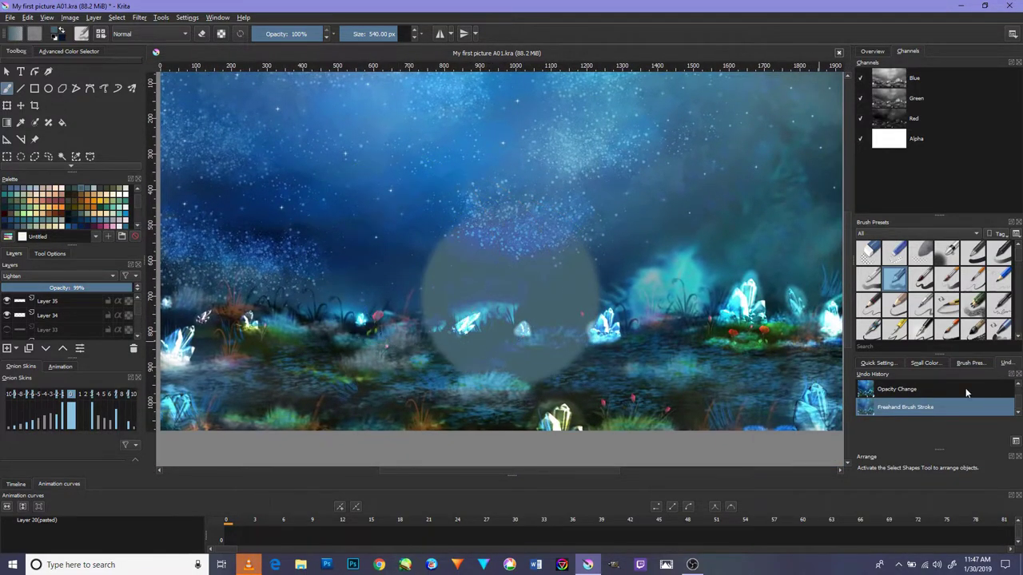
{"action": "key", "text": "ctrl+z"}
{"action": "left_click_drag", "start_coordinate": [275, 33], "coordinate": [249, 34]}
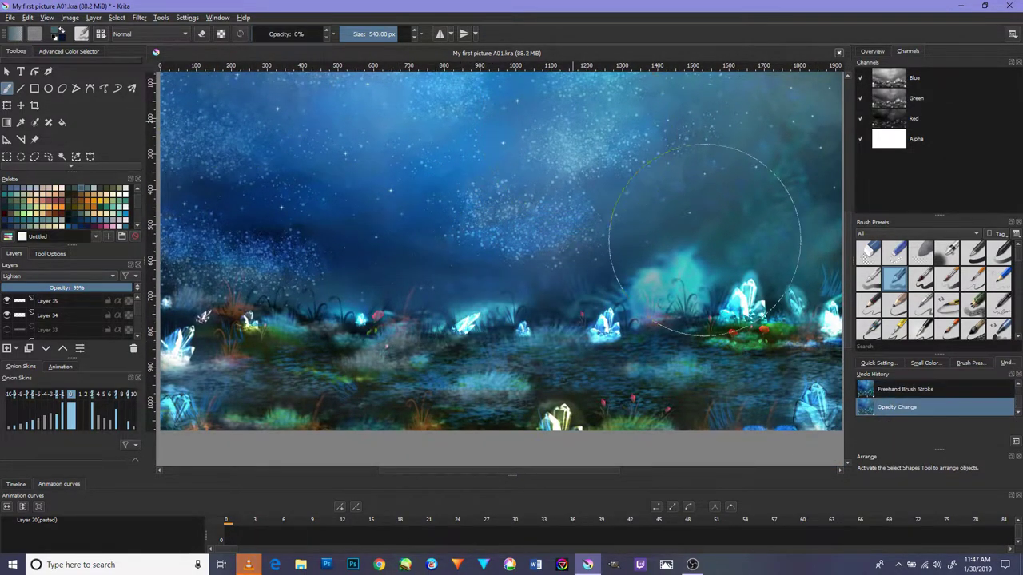
{"action": "left_click", "coordinate": [255, 268]}
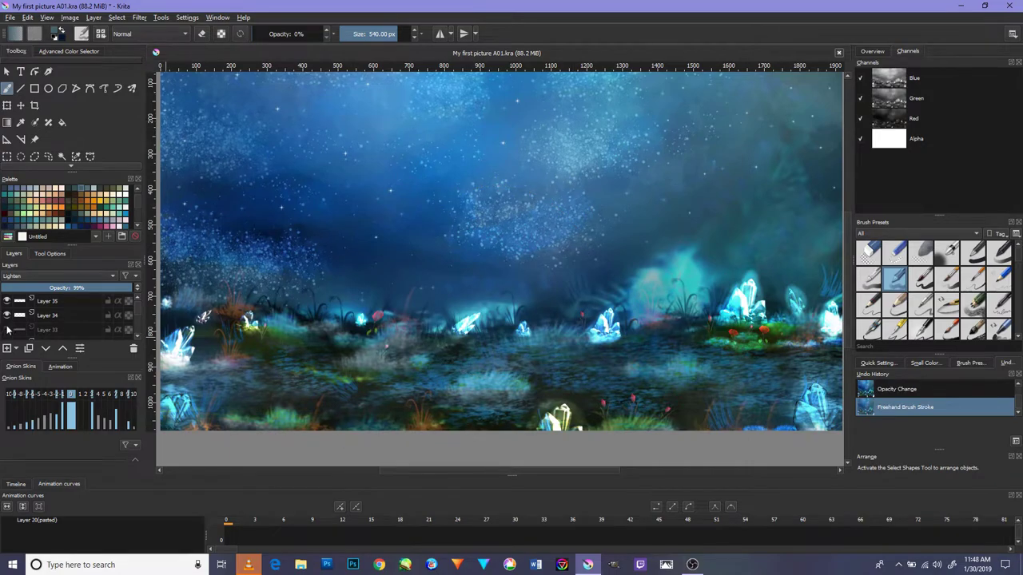
{"action": "left_click", "coordinate": [8, 330]}
{"action": "scroll", "coordinate": [48, 315], "scroll_direction": "down", "scroll_amount": 2}
{"action": "scroll", "coordinate": [433, 239], "scroll_direction": "down", "scroll_amount": 1}
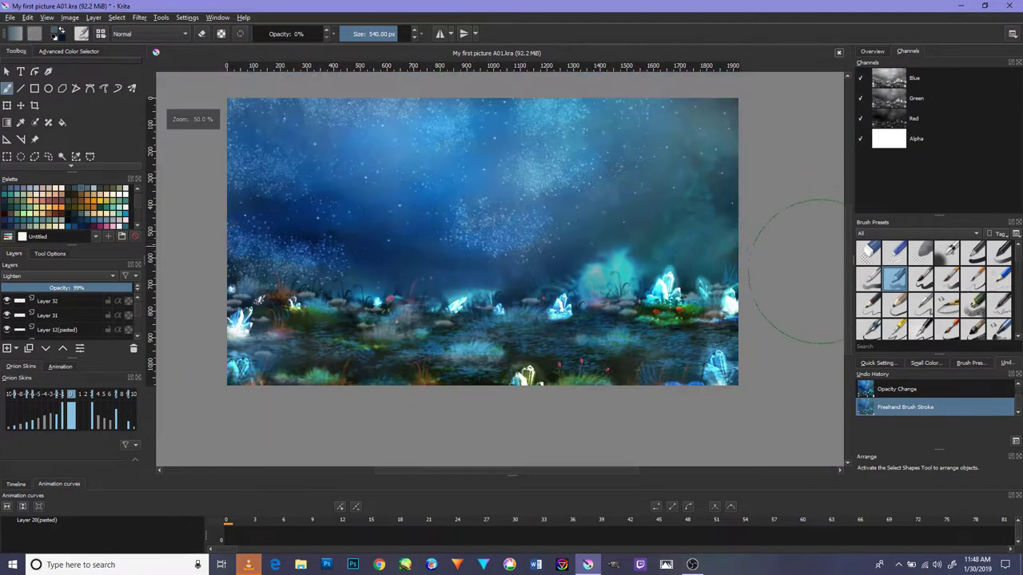
Try a 130 px brush from the Textures set on the sky, then undo the grey stroke.
{"action": "left_click", "coordinate": [882, 232]}
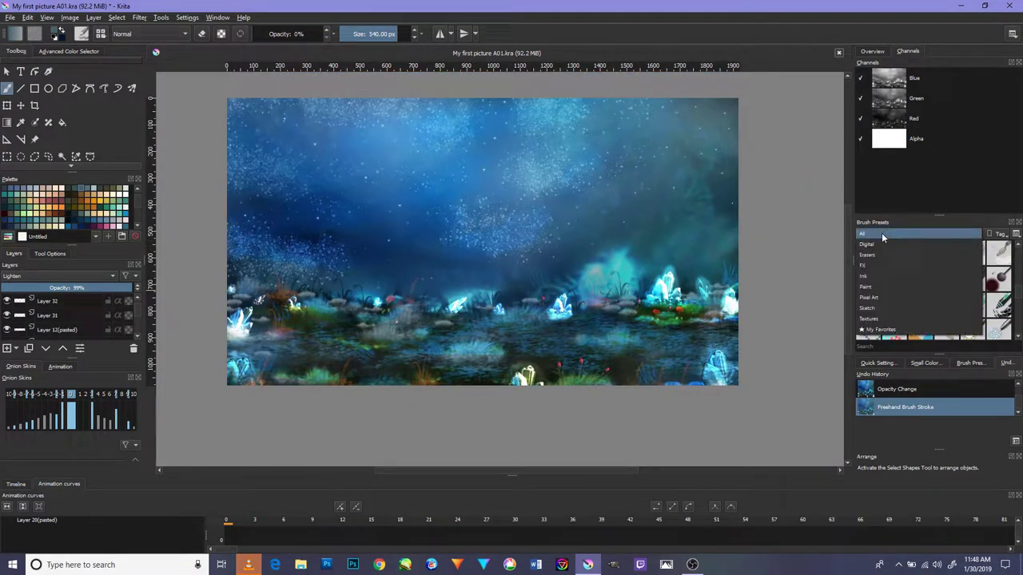
{"action": "left_click", "coordinate": [879, 314]}
{"action": "scroll", "coordinate": [631, 291], "scroll_direction": "down", "scroll_amount": 2}
{"action": "scroll", "coordinate": [799, 292], "scroll_direction": "up", "scroll_amount": 3}
{"action": "scroll", "coordinate": [605, 297], "scroll_direction": "down", "scroll_amount": 1}
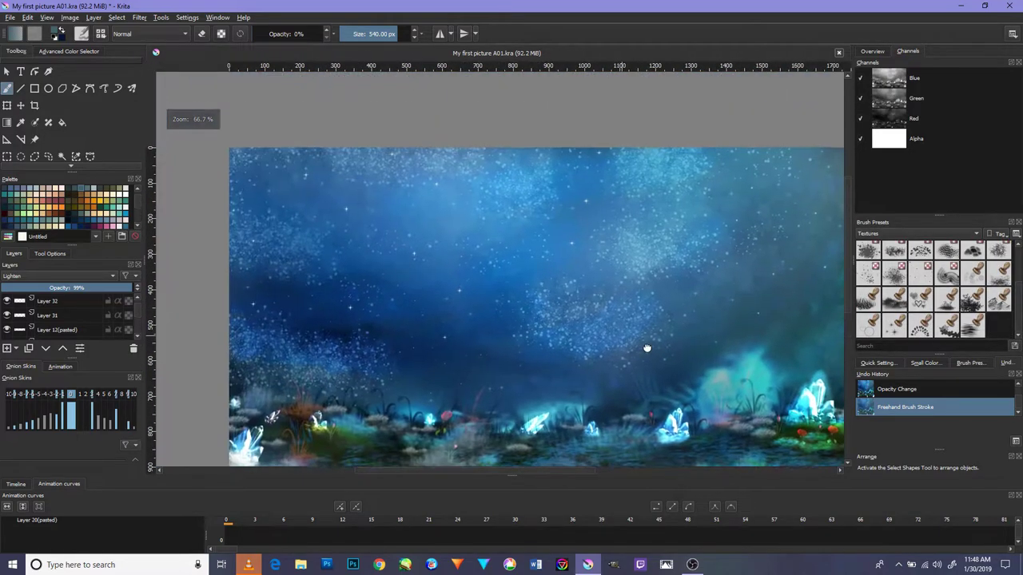
{"action": "mouse_move", "coordinate": [608, 283]}
{"action": "left_mouse_down"}
{"action": "mouse_move", "coordinate": [594, 259]}
{"action": "mouse_move", "coordinate": [529, 214]}
{"action": "left_mouse_up"}
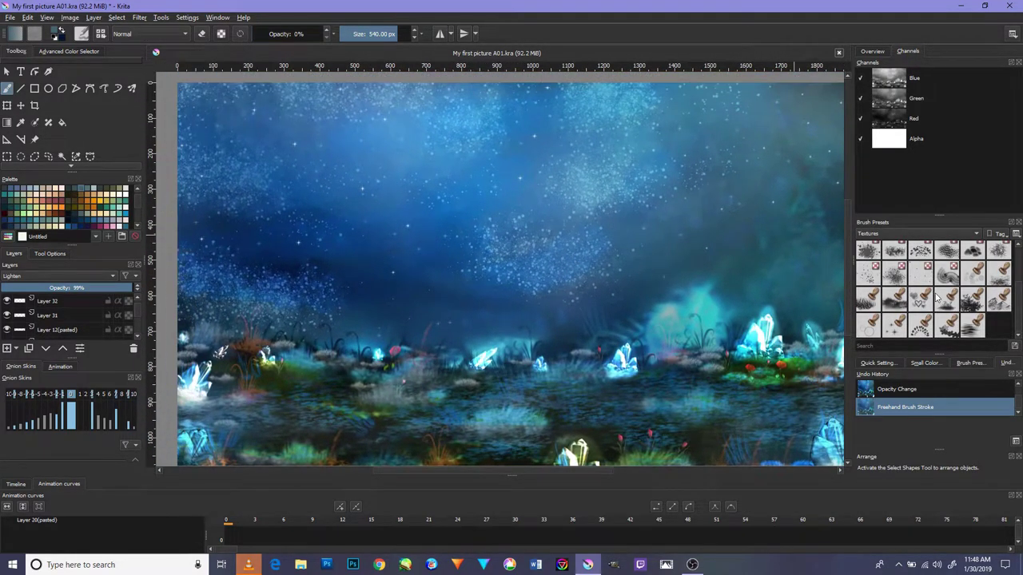
{"action": "left_click", "coordinate": [921, 326]}
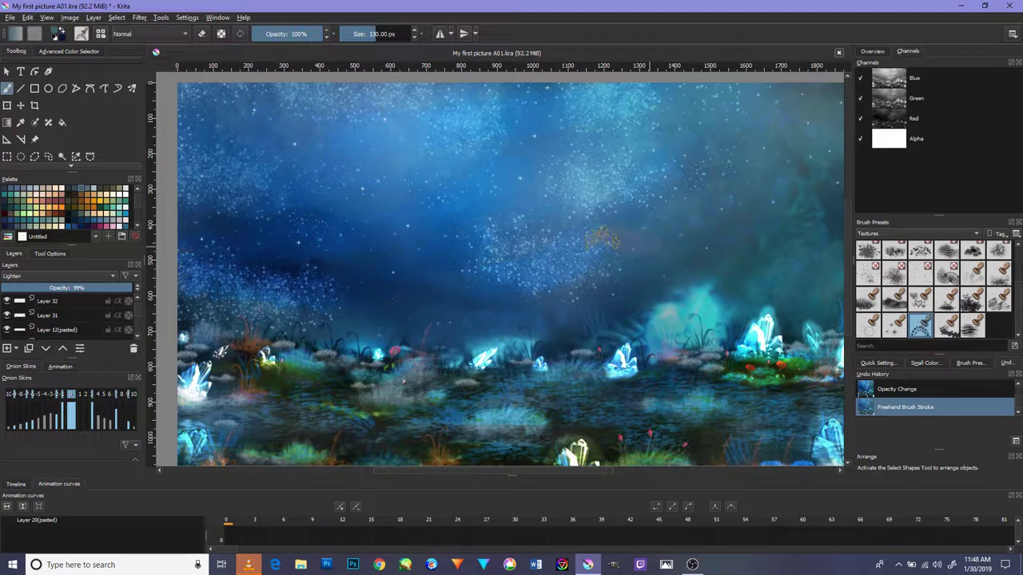
{"action": "mouse_move", "coordinate": [471, 225]}
{"action": "left_mouse_down"}
{"action": "mouse_move", "coordinate": [419, 240]}
{"action": "mouse_move", "coordinate": [472, 308]}
{"action": "left_mouse_up"}
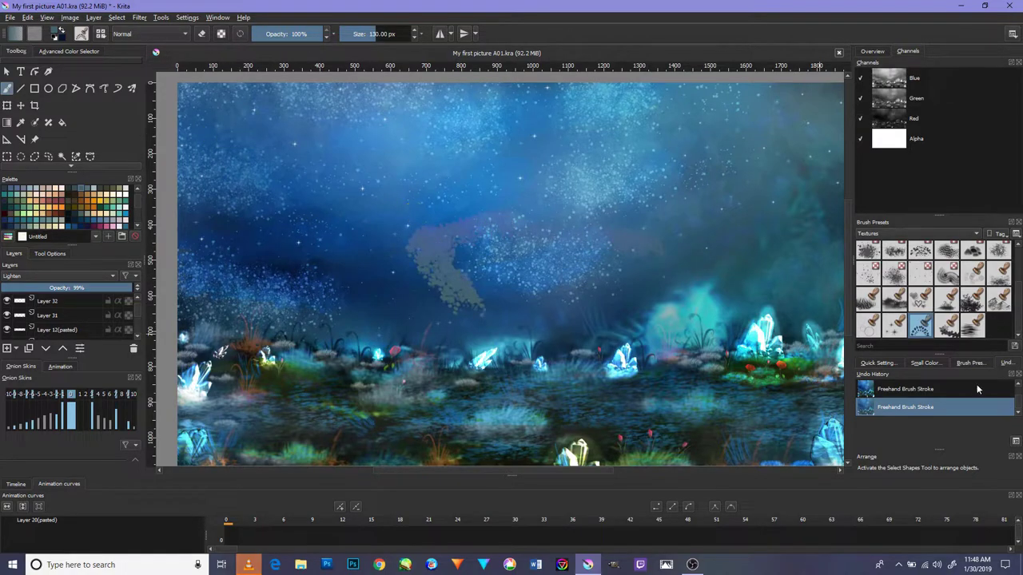
{"action": "left_click", "coordinate": [976, 389]}
{"action": "scroll", "coordinate": [512, 271], "scroll_direction": "down", "scroll_amount": 3}
{"action": "scroll", "coordinate": [511, 272], "scroll_direction": "up", "scroll_amount": 6}
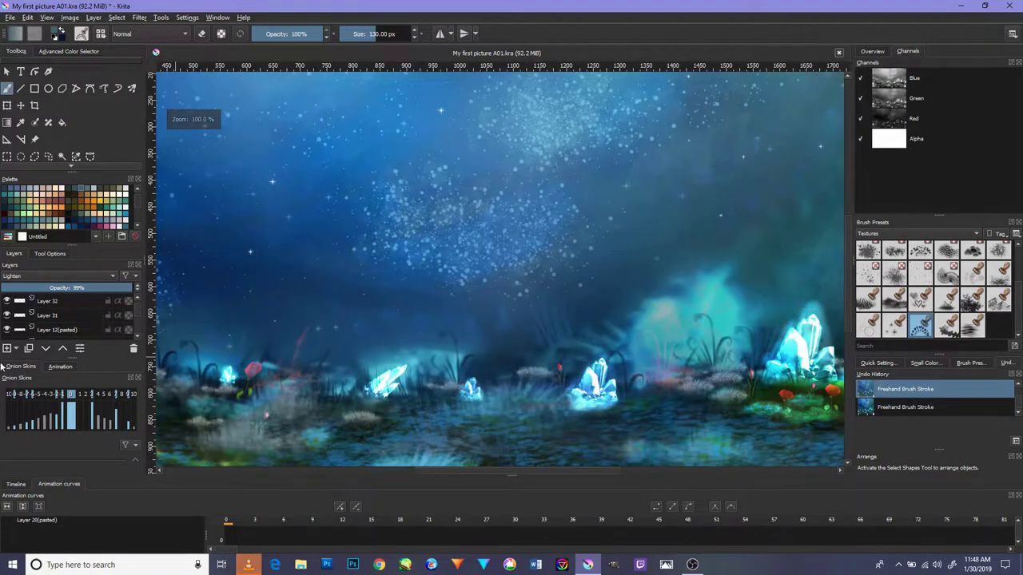
Make Layer 36 visible and zoom out to 33.3% to see the whole landscape.
{"action": "left_click", "coordinate": [59, 366]}
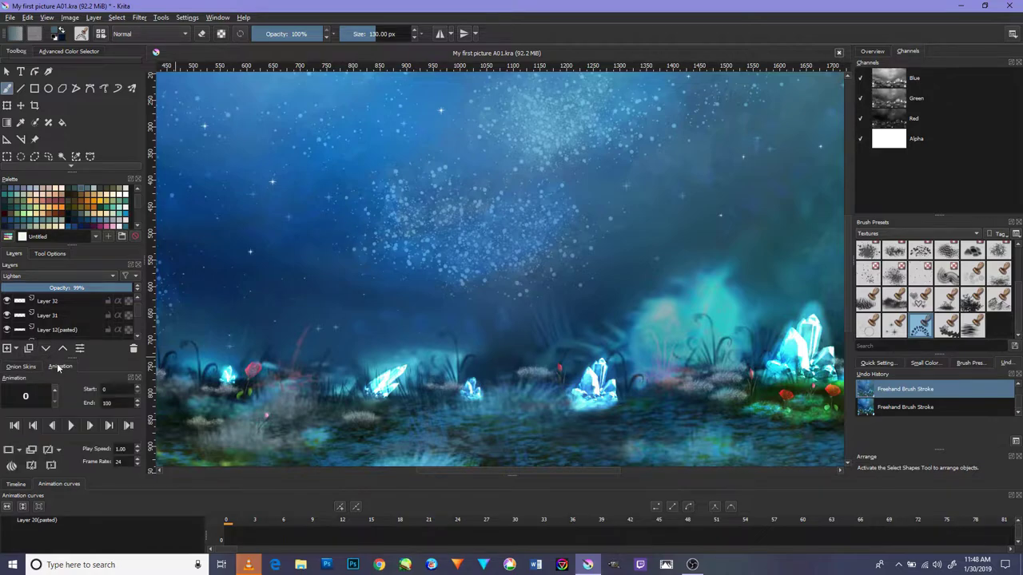
{"action": "left_click", "coordinate": [21, 366]}
{"action": "scroll", "coordinate": [486, 270], "scroll_direction": "down", "scroll_amount": 2}
{"action": "scroll", "coordinate": [486, 270], "scroll_direction": "up", "scroll_amount": 2}
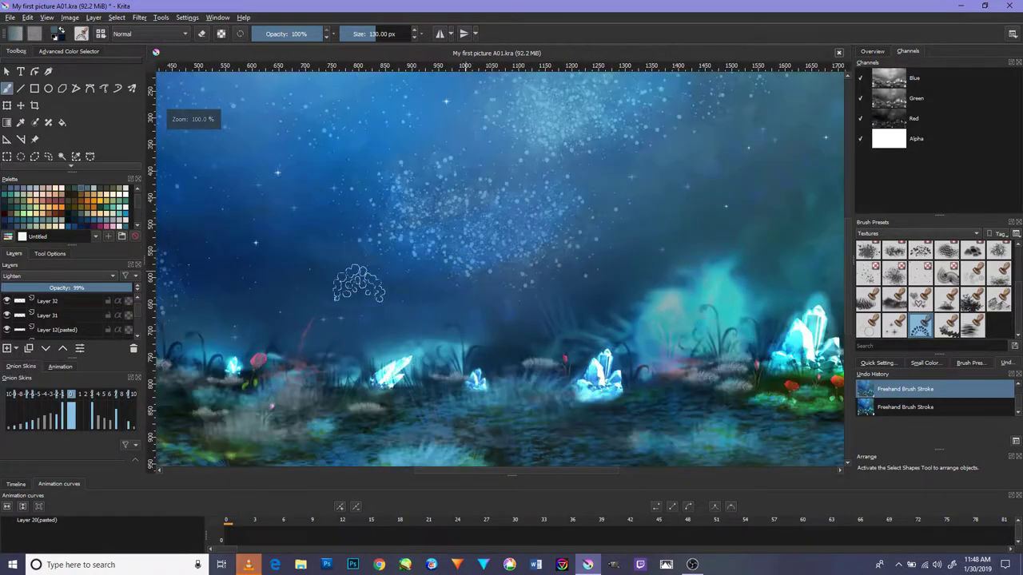
{"action": "scroll", "coordinate": [38, 317], "scroll_direction": "up", "scroll_amount": 2}
{"action": "left_click", "coordinate": [8, 302]}
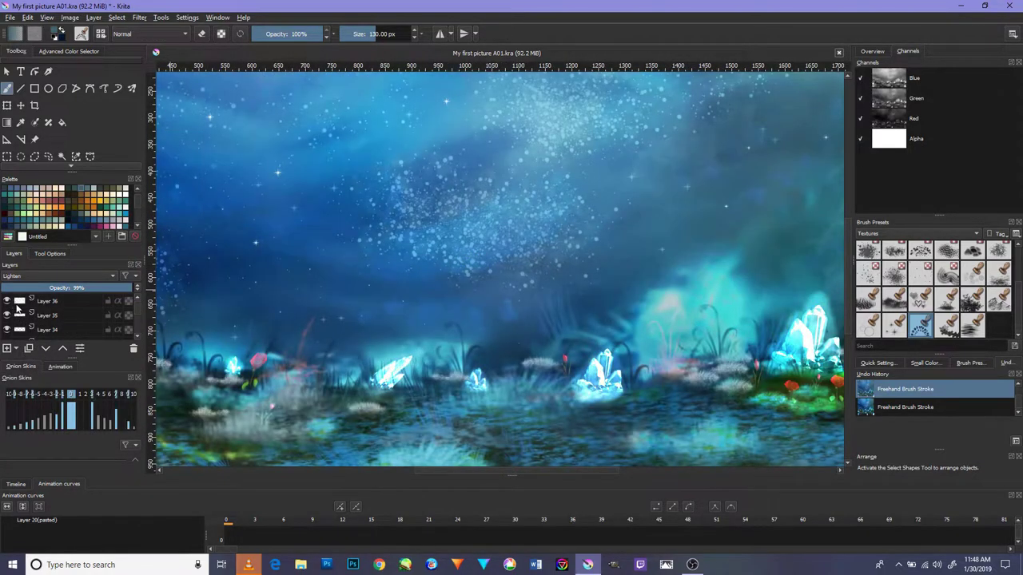
{"action": "scroll", "coordinate": [483, 221], "scroll_direction": "down", "scroll_amount": 2}
{"action": "scroll", "coordinate": [483, 222], "scroll_direction": "down", "scroll_amount": 2}
{"action": "left_click_drag", "start_coordinate": [485, 213], "coordinate": [506, 263]}
{"action": "scroll", "coordinate": [507, 263], "scroll_direction": "down", "scroll_amount": 1}
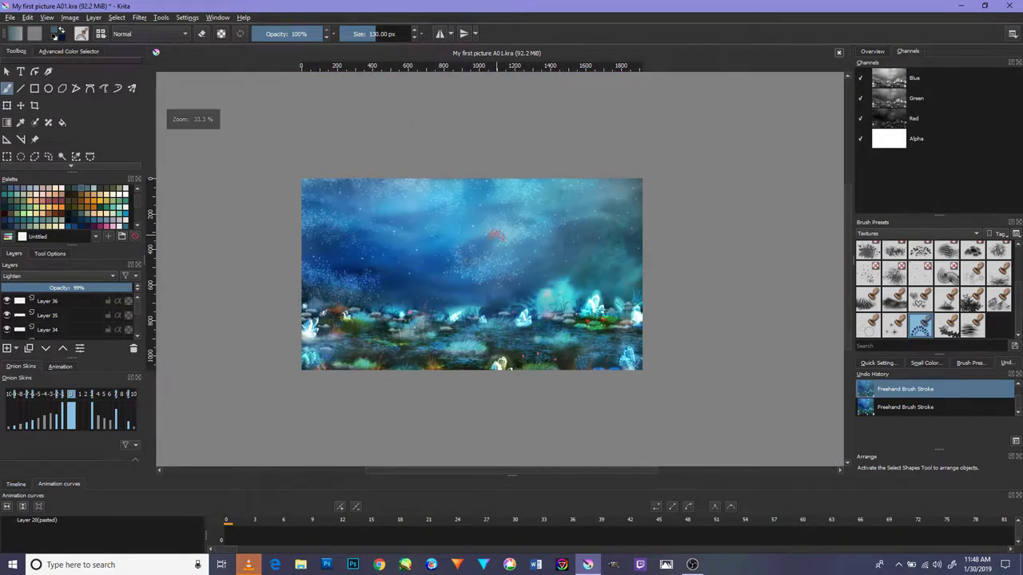
{"action": "scroll", "coordinate": [91, 304], "scroll_direction": "down", "scroll_amount": 3}
Pan and zoom to reframe the view on the starry sky.
{"action": "scroll", "coordinate": [91, 300], "scroll_direction": "down", "scroll_amount": 1}
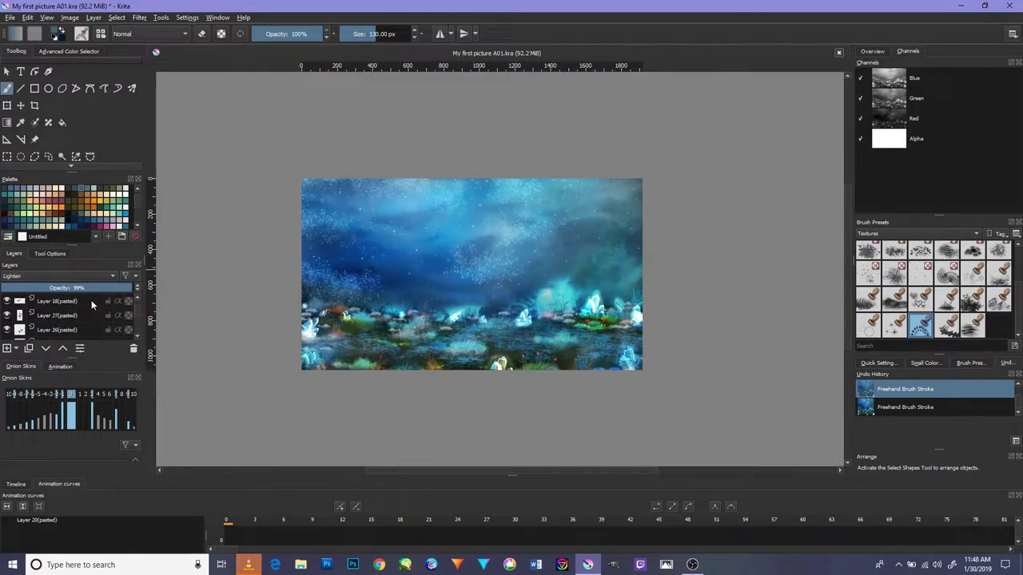
{"action": "scroll", "coordinate": [93, 299], "scroll_direction": "down", "scroll_amount": 2}
{"action": "scroll", "coordinate": [96, 302], "scroll_direction": "down", "scroll_amount": 5}
{"action": "scroll", "coordinate": [224, 292], "scroll_direction": "up", "scroll_amount": 2}
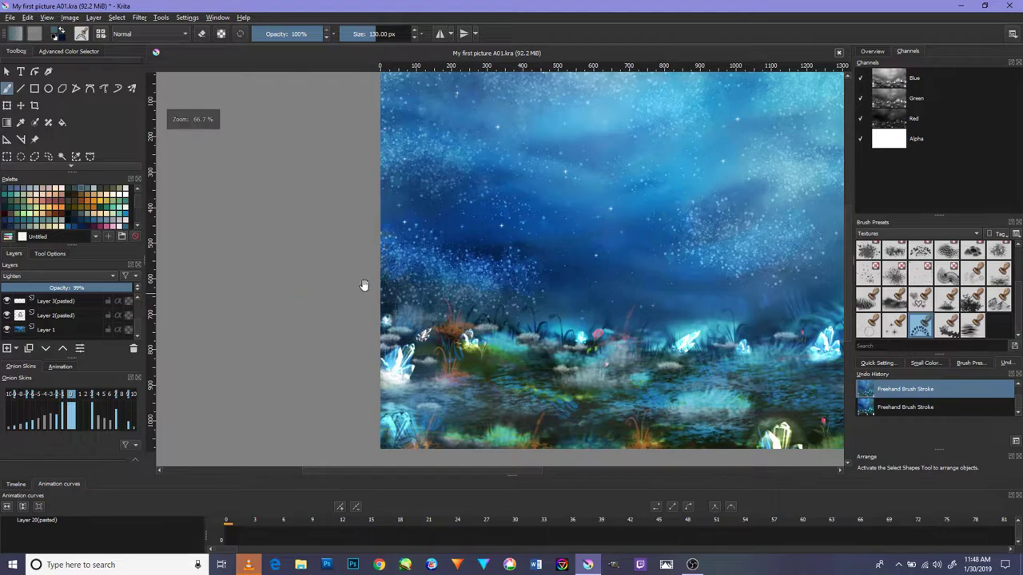
{"action": "mouse_move", "coordinate": [649, 210]}
{"action": "left_mouse_down"}
{"action": "mouse_move", "coordinate": [504, 287]}
{"action": "mouse_move", "coordinate": [521, 297]}
{"action": "mouse_move", "coordinate": [485, 238]}
{"action": "mouse_move", "coordinate": [488, 250]}
{"action": "left_mouse_up"}
{"action": "scroll", "coordinate": [489, 250], "scroll_direction": "down", "scroll_amount": 1}
{"action": "scroll", "coordinate": [520, 255], "scroll_direction": "up", "scroll_amount": 3}
{"action": "scroll", "coordinate": [644, 244], "scroll_direction": "down", "scroll_amount": 1}
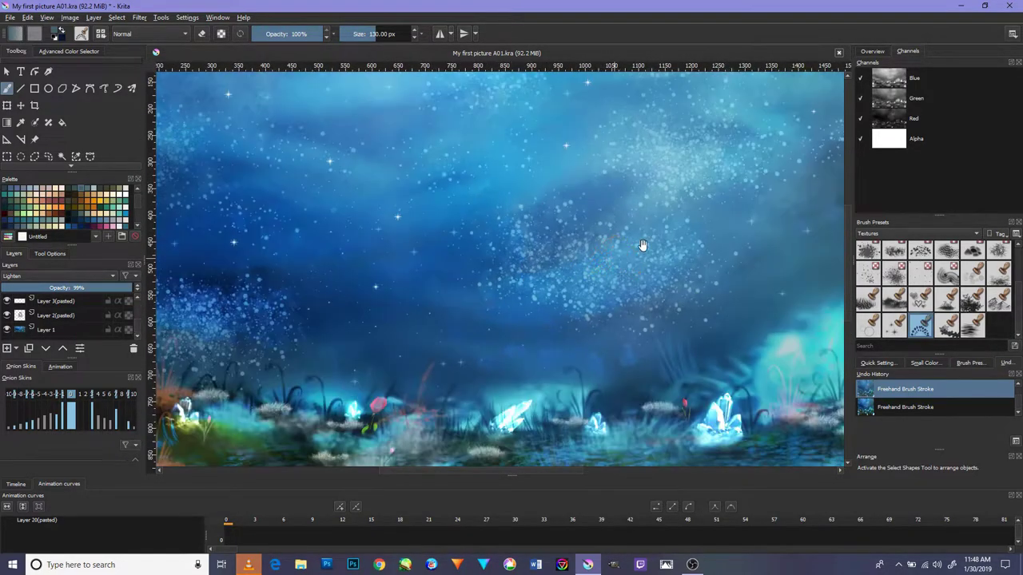
{"action": "mouse_move", "coordinate": [644, 244]}
{"action": "left_mouse_down"}
{"action": "mouse_move", "coordinate": [617, 238]}
{"action": "mouse_move", "coordinate": [439, 279]}
{"action": "left_mouse_up"}
{"action": "scroll", "coordinate": [583, 256], "scroll_direction": "down", "scroll_amount": 1}
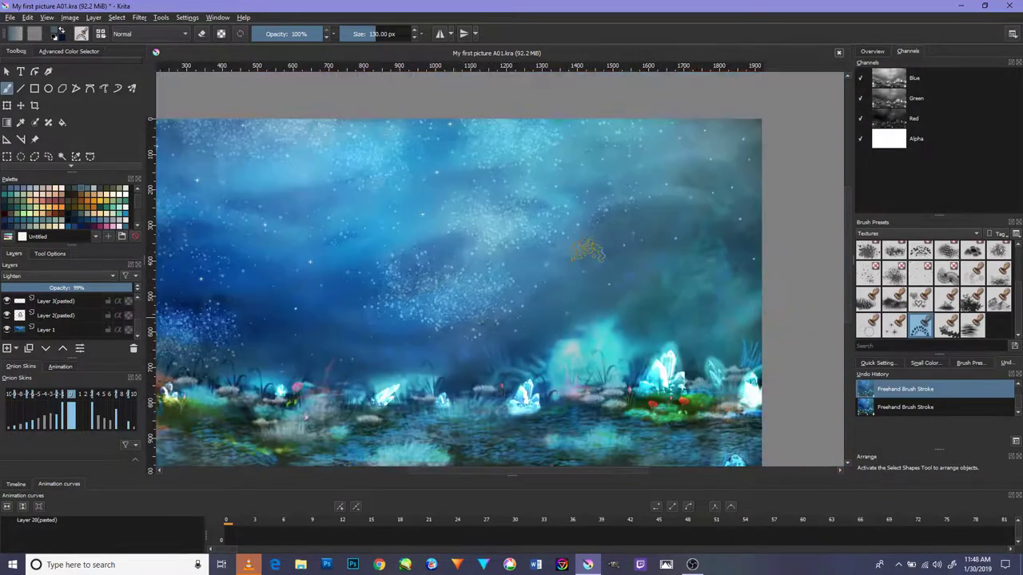
{"action": "scroll", "coordinate": [599, 248], "scroll_direction": "down", "scroll_amount": 1}
{"action": "left_click_drag", "start_coordinate": [631, 230], "coordinate": [530, 245]}
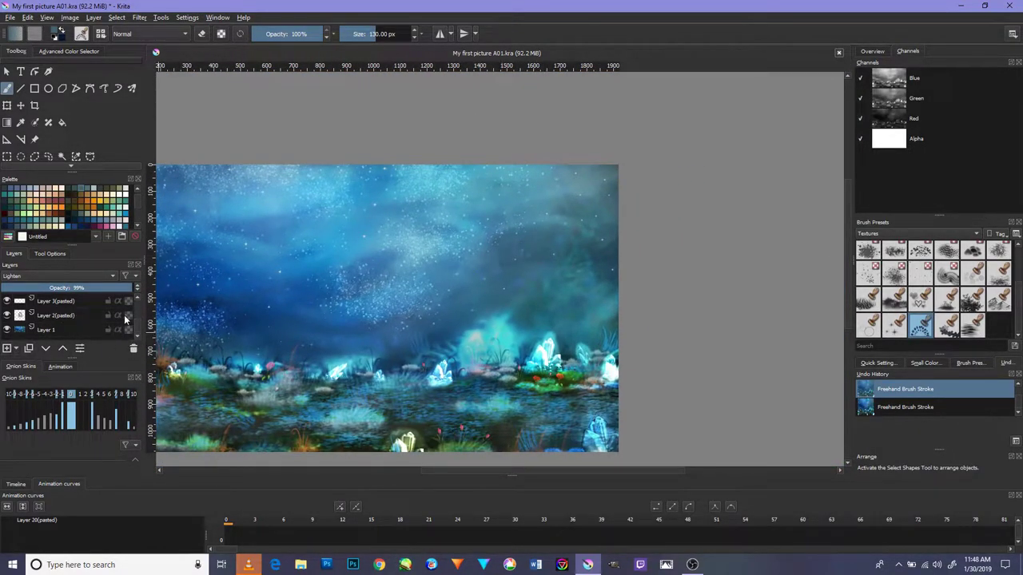
Step the active layer up through the layer stack toward Layer 36.
{"action": "key", "text": "ctrl+v"}
{"action": "key", "text": "ctrl+v"}
{"action": "key", "text": "ctrl+v"}
{"action": "key", "text": "ctrl+v"}
{"action": "key", "text": "ctrl+v"}
{"action": "key", "text": "ctrl+v"}
{"action": "key", "text": "ctrl+v"}
{"action": "key", "text": "ctrl+v"}
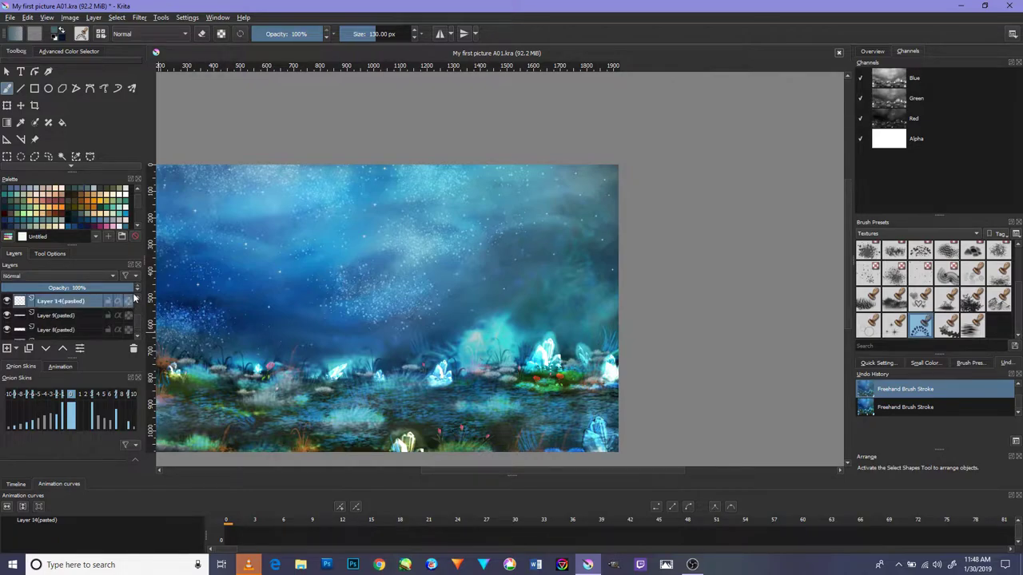
{"action": "key", "text": "ctrl+v"}
{"action": "key", "text": "ctrl+v"}
{"action": "key", "text": "ctrl+v"}
{"action": "key", "text": "ctrl+v"}
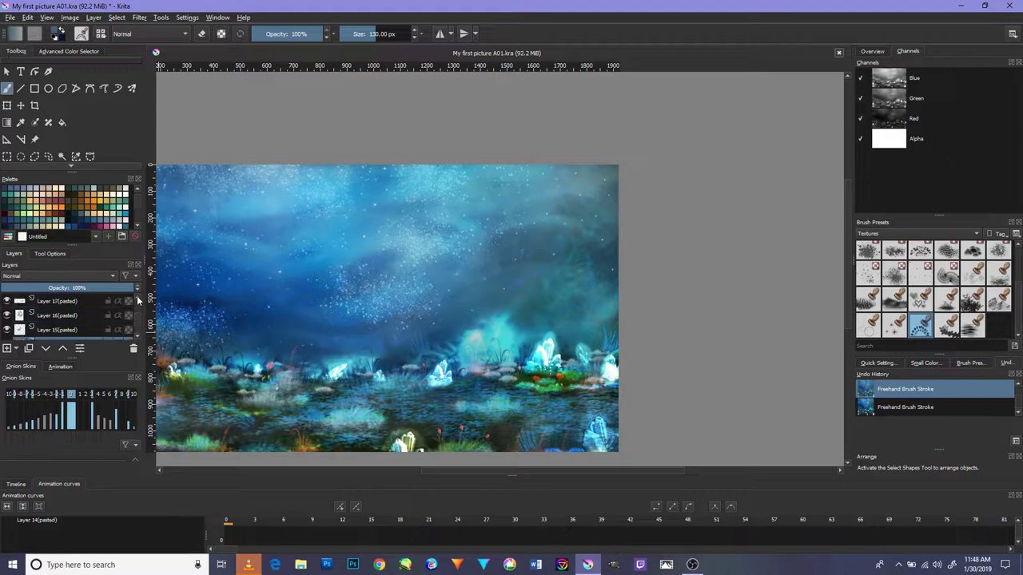
{"action": "key", "text": "ctrl+v"}
{"action": "key", "text": "ctrl+v"}
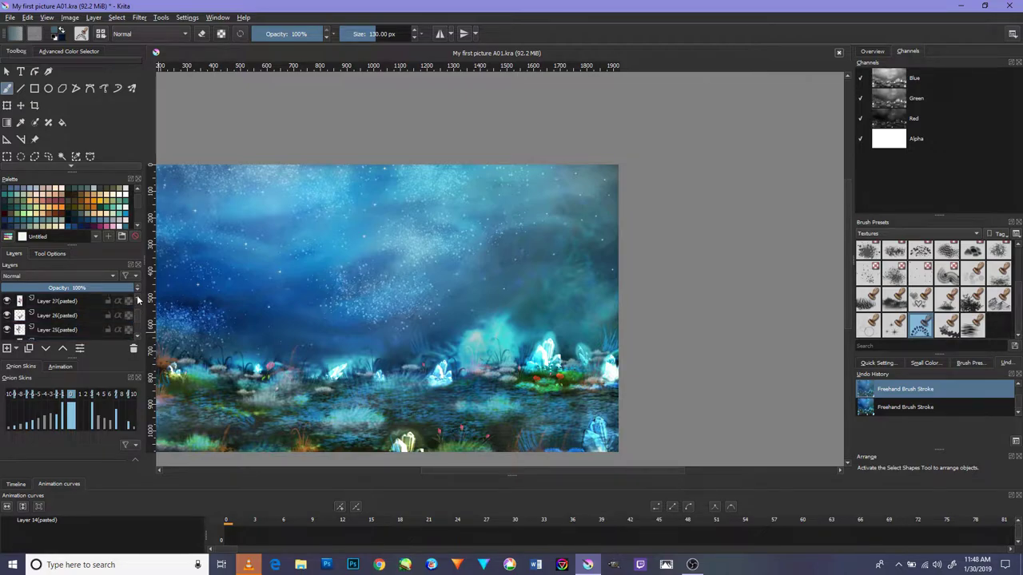
{"action": "key", "text": "Insert"}
{"action": "key", "text": "Insert"}
{"action": "key", "text": "Insert"}
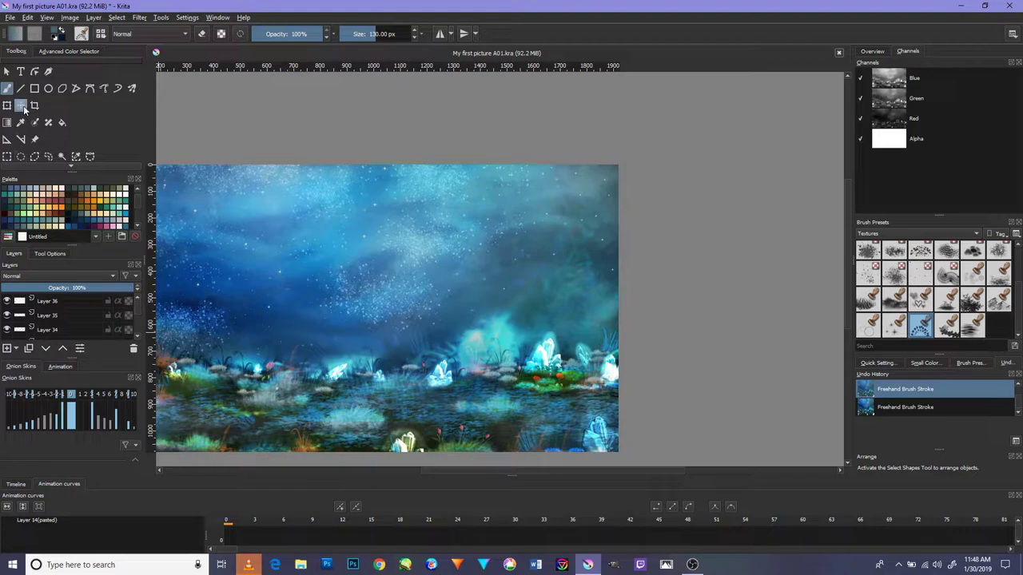
Pick a saturated blue in the Advanced Color Selector triangle as the painting colour.
{"action": "left_click", "coordinate": [40, 53]}
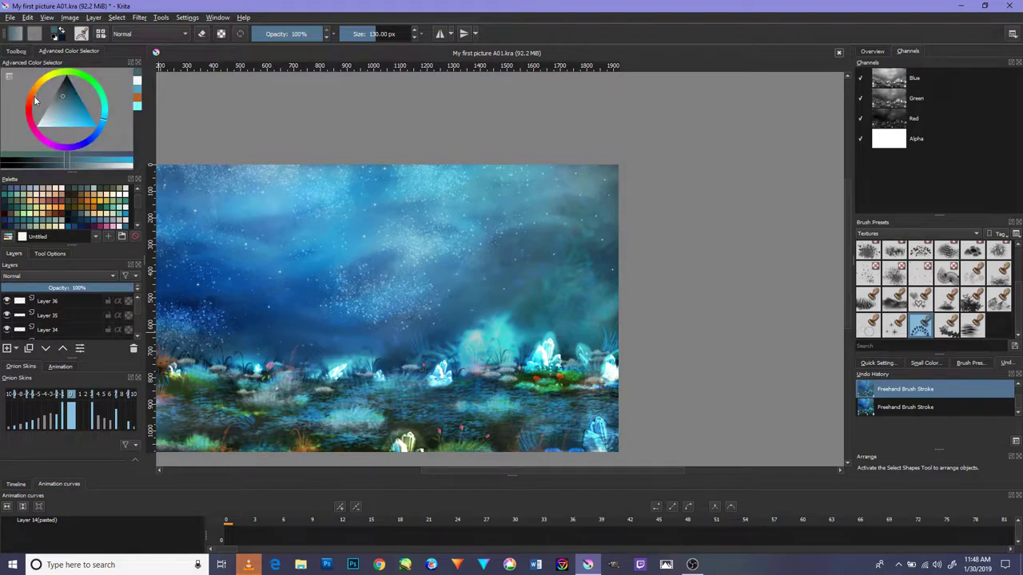
{"action": "left_click_drag", "start_coordinate": [54, 112], "coordinate": [87, 119]}
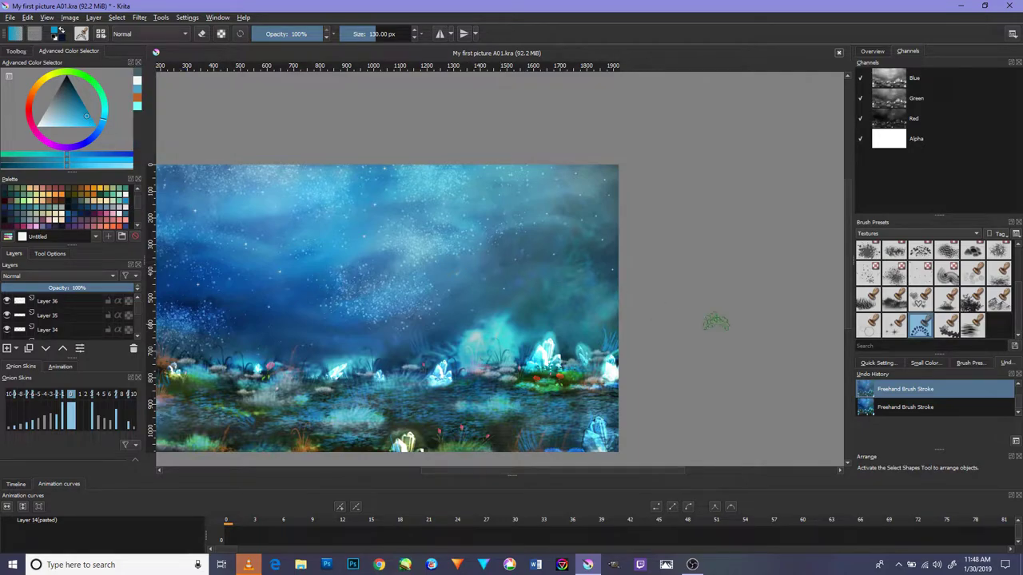
{"action": "left_click_drag", "start_coordinate": [553, 217], "coordinate": [635, 186]}
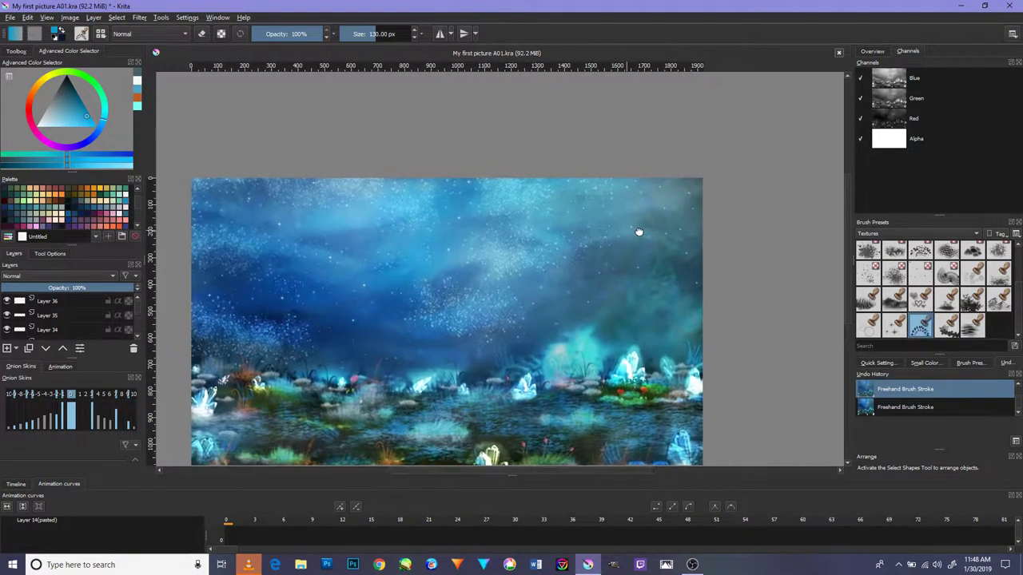
{"action": "scroll", "coordinate": [637, 186], "scroll_direction": "down", "scroll_amount": 2}
{"action": "scroll", "coordinate": [343, 240], "scroll_direction": "up", "scroll_amount": 4}
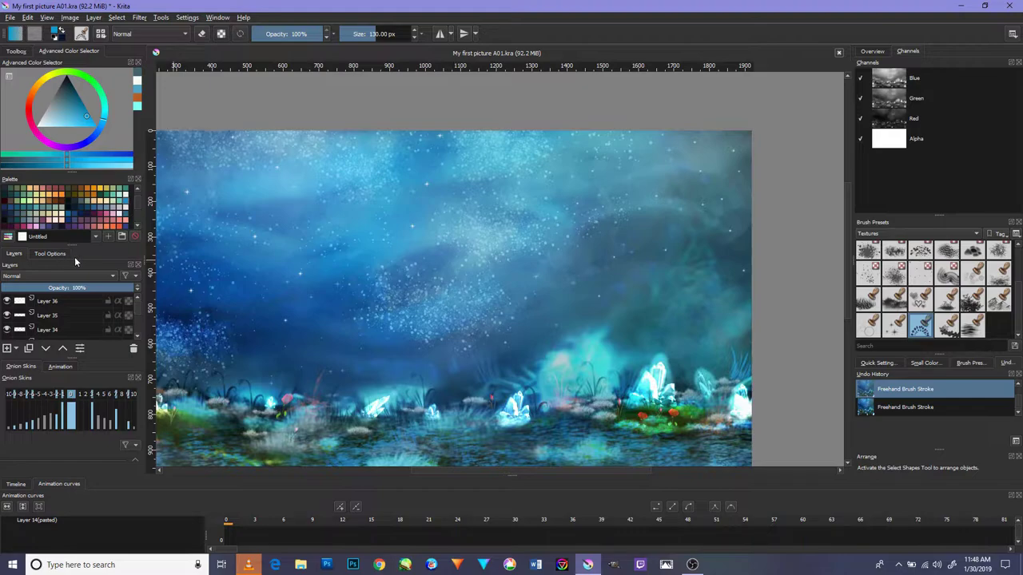
{"action": "scroll", "coordinate": [344, 240], "scroll_direction": "up", "scroll_amount": 2}
{"action": "left_click_drag", "start_coordinate": [328, 253], "coordinate": [286, 311]}
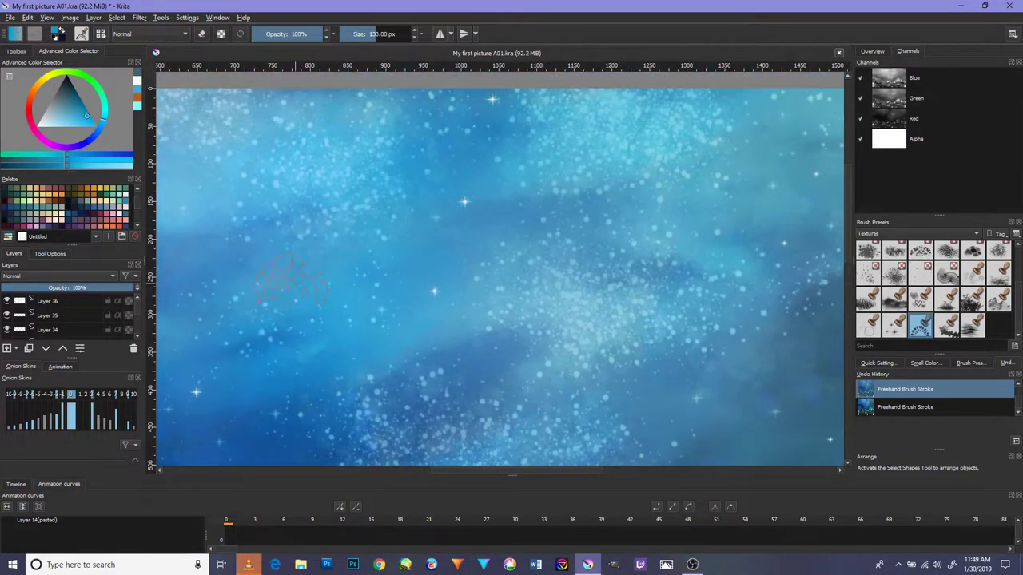
Set the Brush Presets tag to Sketch.
{"action": "left_click", "coordinate": [871, 233]}
{"action": "left_click", "coordinate": [870, 229]}
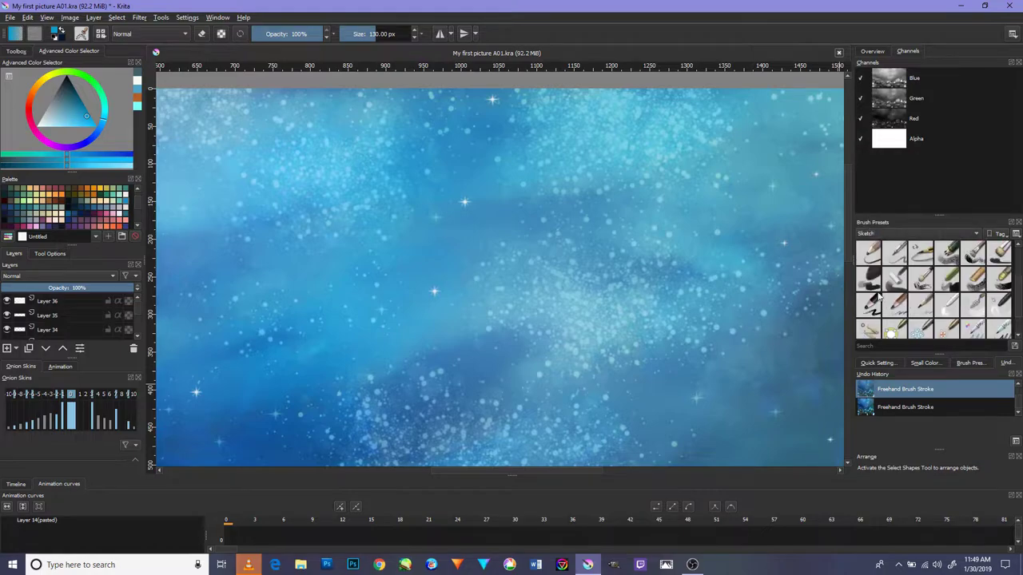
{"action": "scroll", "coordinate": [748, 296], "scroll_direction": "down", "scroll_amount": 2}
{"action": "scroll", "coordinate": [525, 296], "scroll_direction": "up", "scroll_amount": 2}
Pan and zoom along the bottom of the image to inspect the ground and lower crystal.
{"action": "left_click_drag", "start_coordinate": [527, 304], "coordinate": [552, 130]}
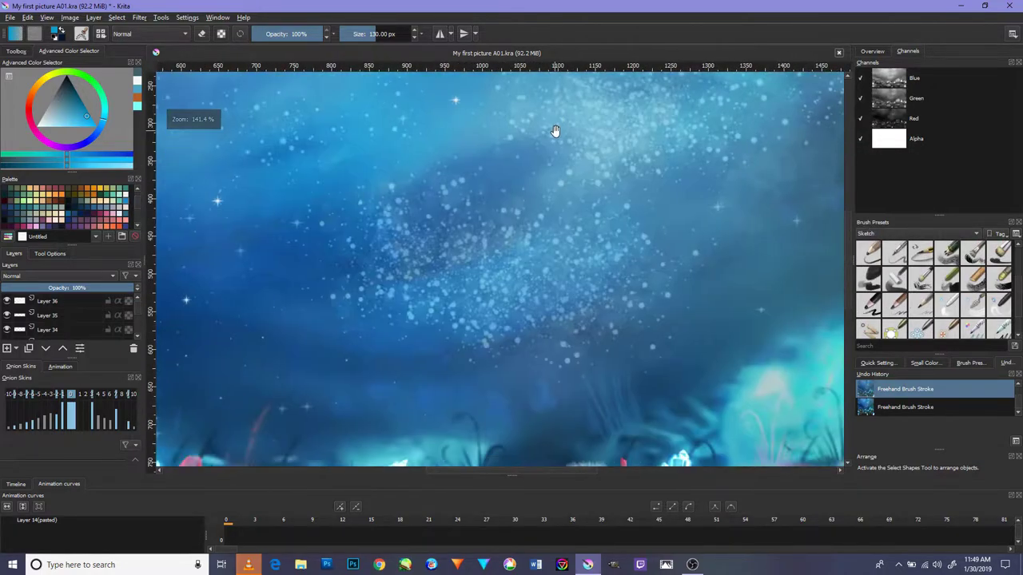
{"action": "scroll", "coordinate": [591, 330], "scroll_direction": "up", "scroll_amount": 1}
{"action": "mouse_move", "coordinate": [591, 330]}
{"action": "left_mouse_down"}
{"action": "mouse_move", "coordinate": [623, 205]}
{"action": "mouse_move", "coordinate": [549, 178]}
{"action": "left_mouse_up"}
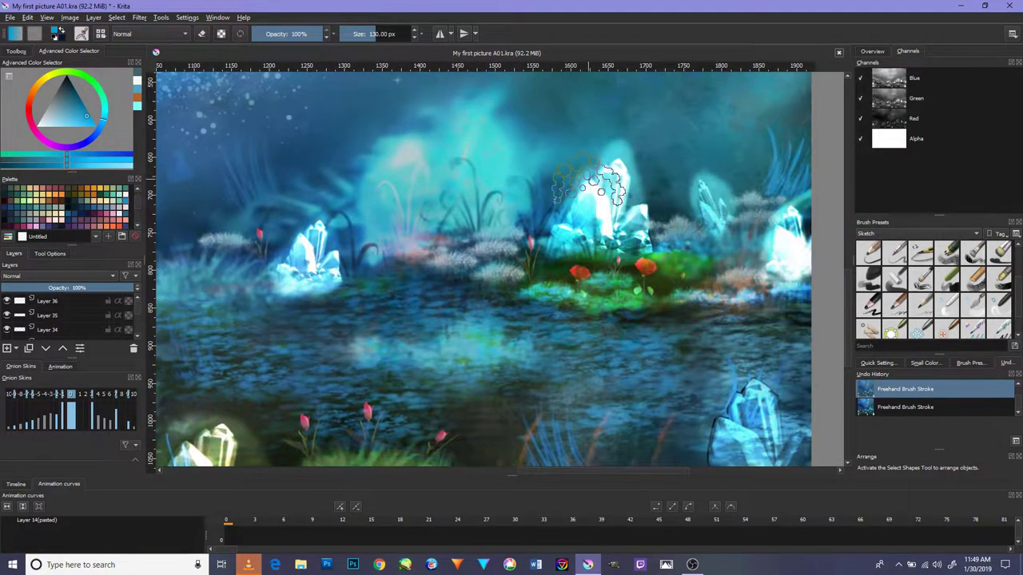
{"action": "scroll", "coordinate": [631, 188], "scroll_direction": "down", "scroll_amount": 1}
{"action": "left_click_drag", "start_coordinate": [632, 187], "coordinate": [552, 108]}
{"action": "scroll", "coordinate": [707, 319], "scroll_direction": "up", "scroll_amount": 2}
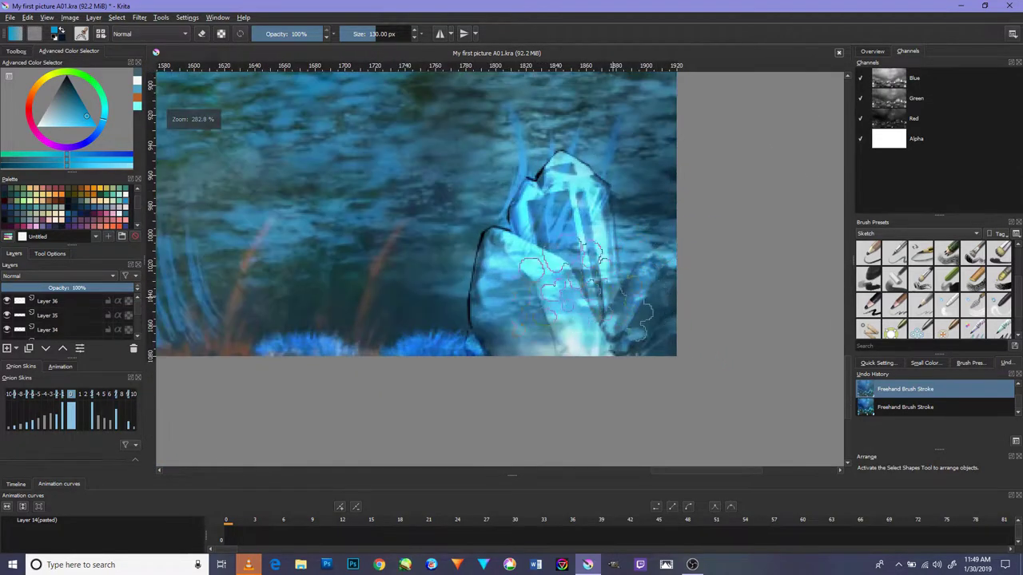
{"action": "scroll", "coordinate": [378, 211], "scroll_direction": "down", "scroll_amount": 2}
{"action": "left_click_drag", "start_coordinate": [378, 212], "coordinate": [730, 258]}
{"action": "scroll", "coordinate": [499, 264], "scroll_direction": "up", "scroll_amount": 1}
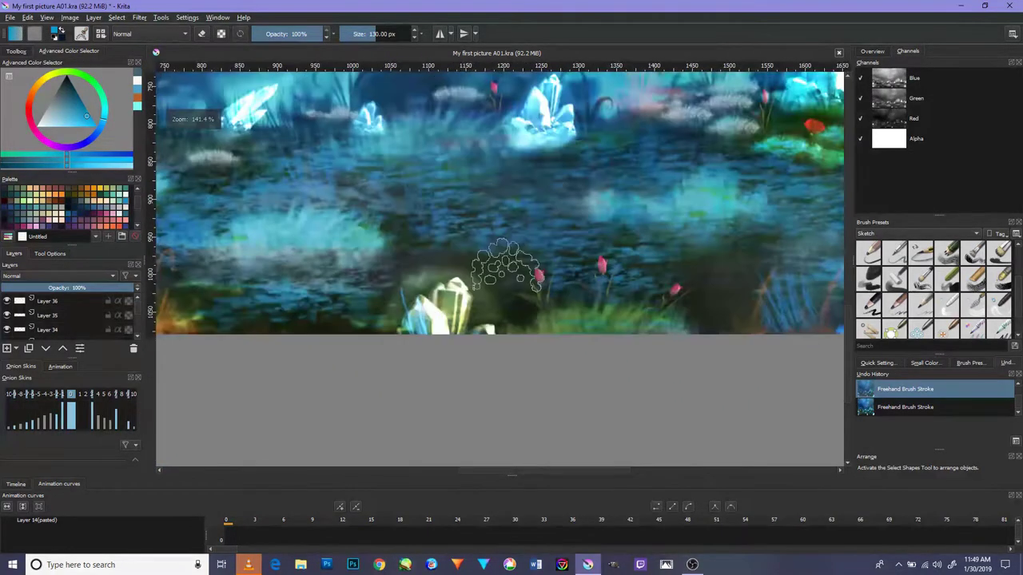
{"action": "scroll", "coordinate": [491, 263], "scroll_direction": "up", "scroll_amount": 1}
{"action": "left_click_drag", "start_coordinate": [402, 232], "coordinate": [567, 274]}
Examine the orange plant, cyan grass, crystals and butterfly up close.
{"action": "scroll", "coordinate": [567, 274], "scroll_direction": "down", "scroll_amount": 2}
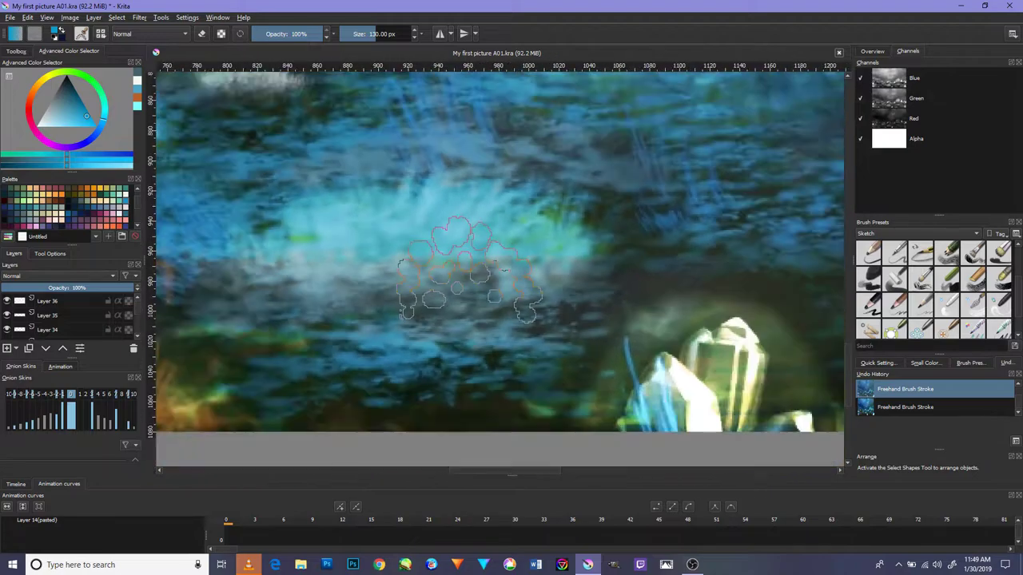
{"action": "left_click_drag", "start_coordinate": [424, 280], "coordinate": [543, 270]}
{"action": "scroll", "coordinate": [595, 180], "scroll_direction": "up", "scroll_amount": 1}
{"action": "scroll", "coordinate": [595, 180], "scroll_direction": "down", "scroll_amount": 1}
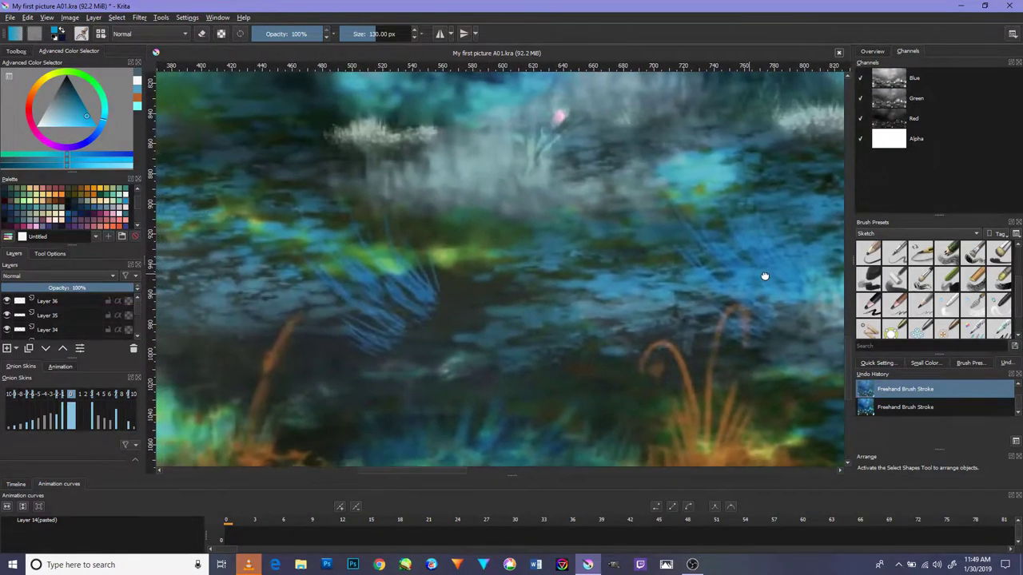
{"action": "scroll", "coordinate": [486, 242], "scroll_direction": "up", "scroll_amount": 1}
{"action": "left_click_drag", "start_coordinate": [504, 237], "coordinate": [646, 187]}
{"action": "scroll", "coordinate": [646, 187], "scroll_direction": "down", "scroll_amount": 1}
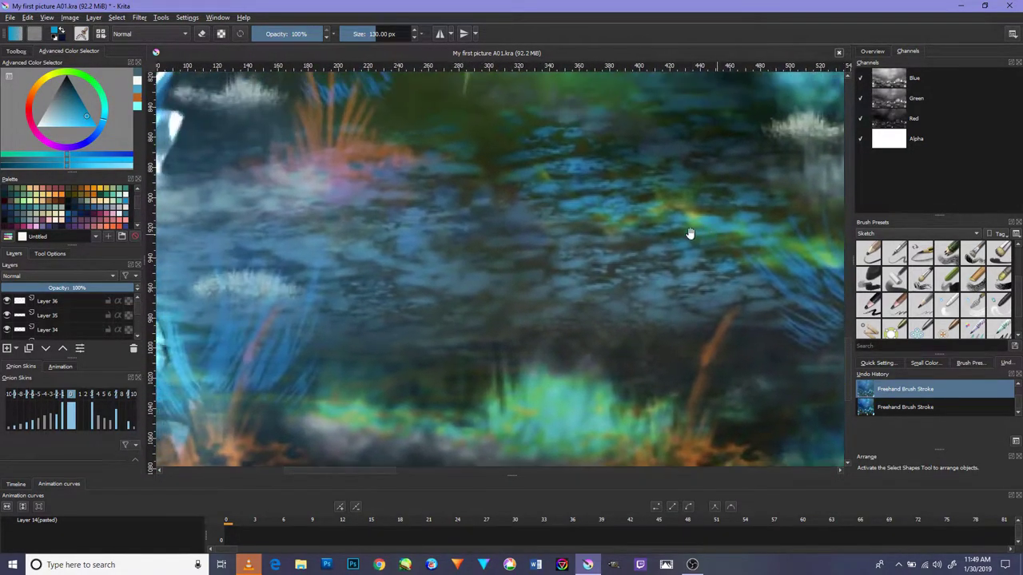
{"action": "scroll", "coordinate": [466, 281], "scroll_direction": "up", "scroll_amount": 1}
{"action": "mouse_move", "coordinate": [347, 213]}
{"action": "left_mouse_down"}
{"action": "mouse_move", "coordinate": [452, 164]}
{"action": "mouse_move", "coordinate": [434, 211]}
{"action": "left_mouse_up"}
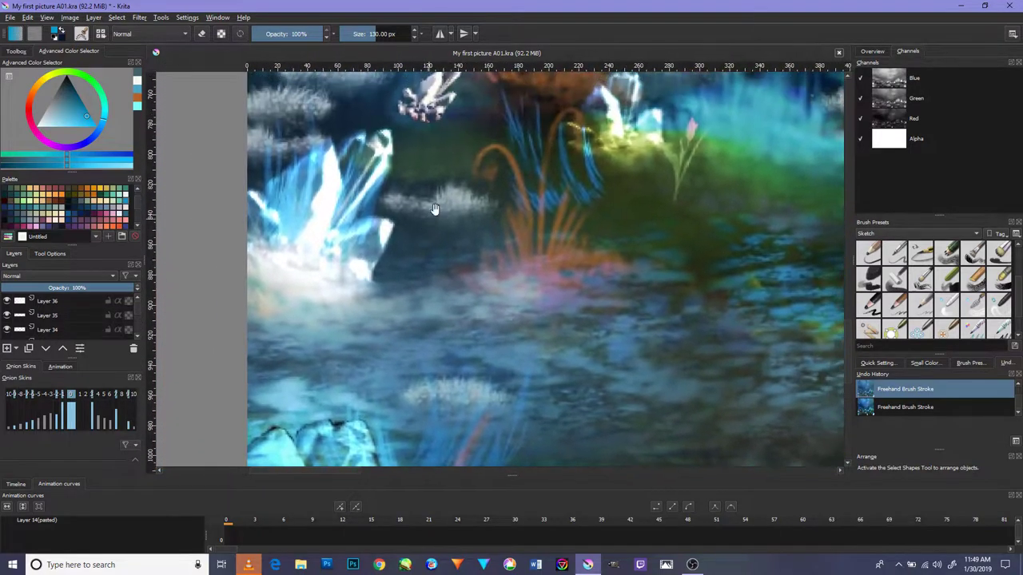
{"action": "left_click_drag", "start_coordinate": [463, 171], "coordinate": [430, 341]}
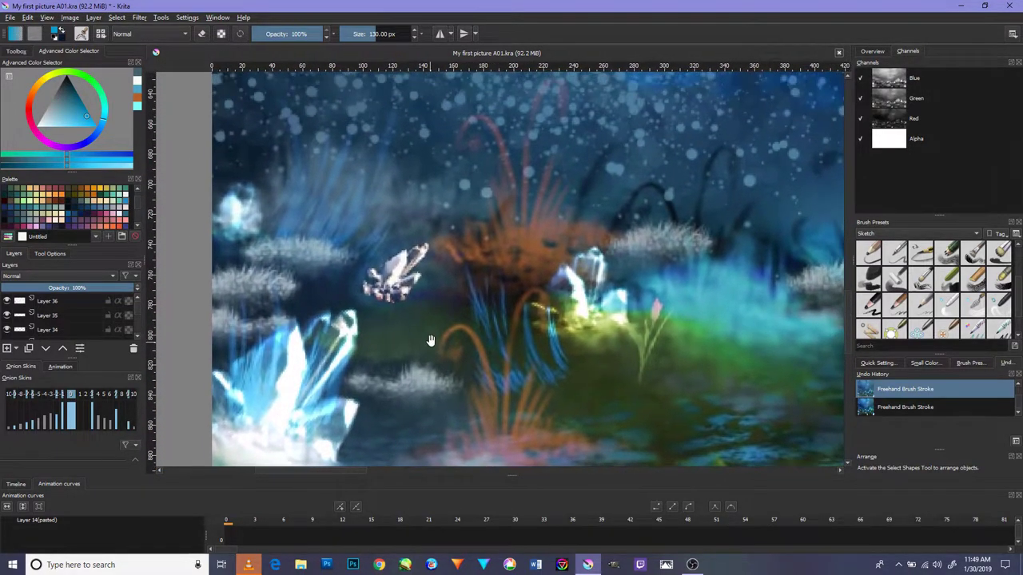
{"action": "scroll", "coordinate": [450, 266], "scroll_direction": "up", "scroll_amount": 1}
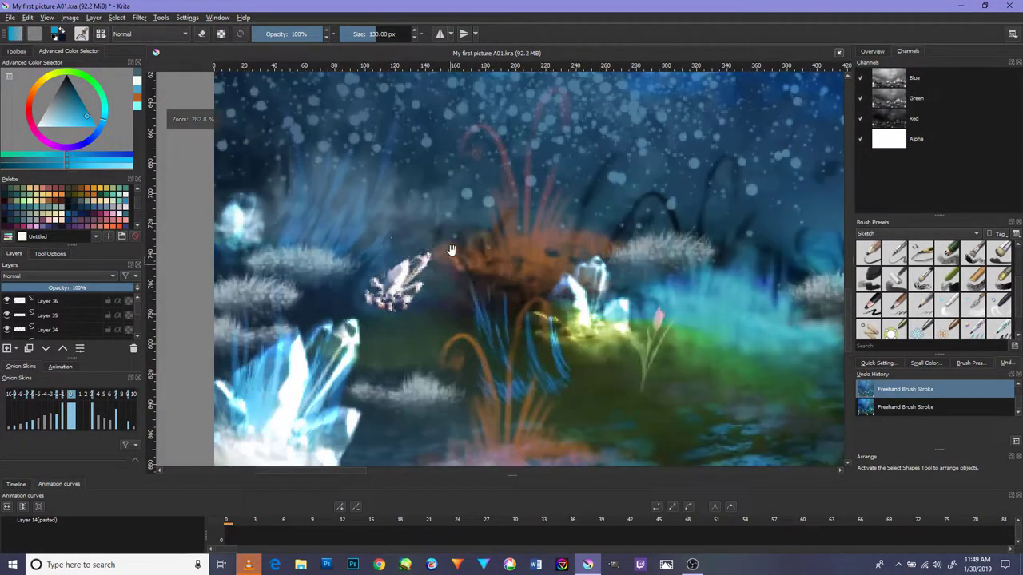
{"action": "left_click_drag", "start_coordinate": [451, 250], "coordinate": [448, 320]}
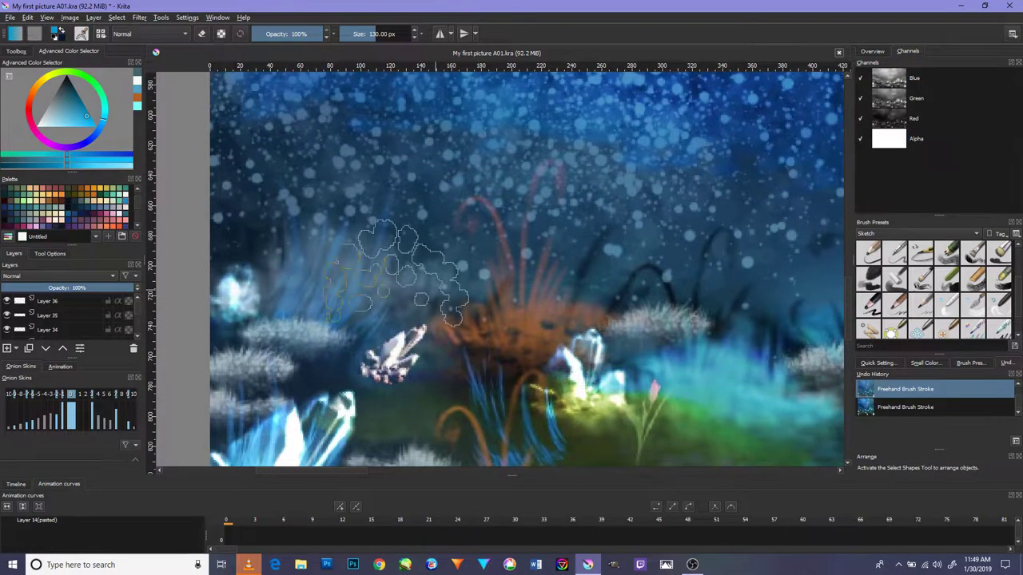
{"action": "left_click", "coordinate": [23, 53]}
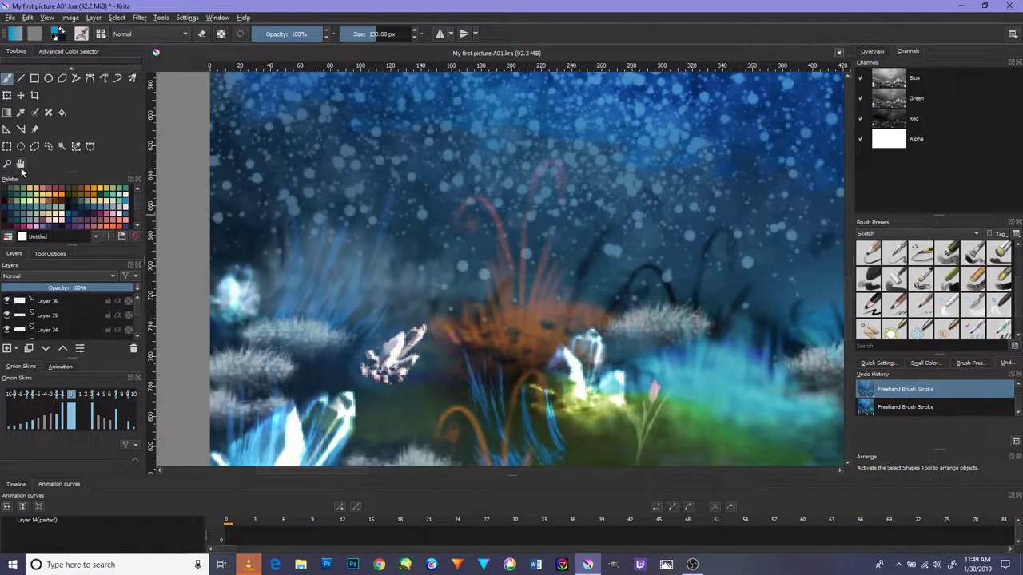
{"action": "left_click", "coordinate": [21, 163]}
{"action": "left_click_drag", "start_coordinate": [297, 171], "coordinate": [369, 259]}
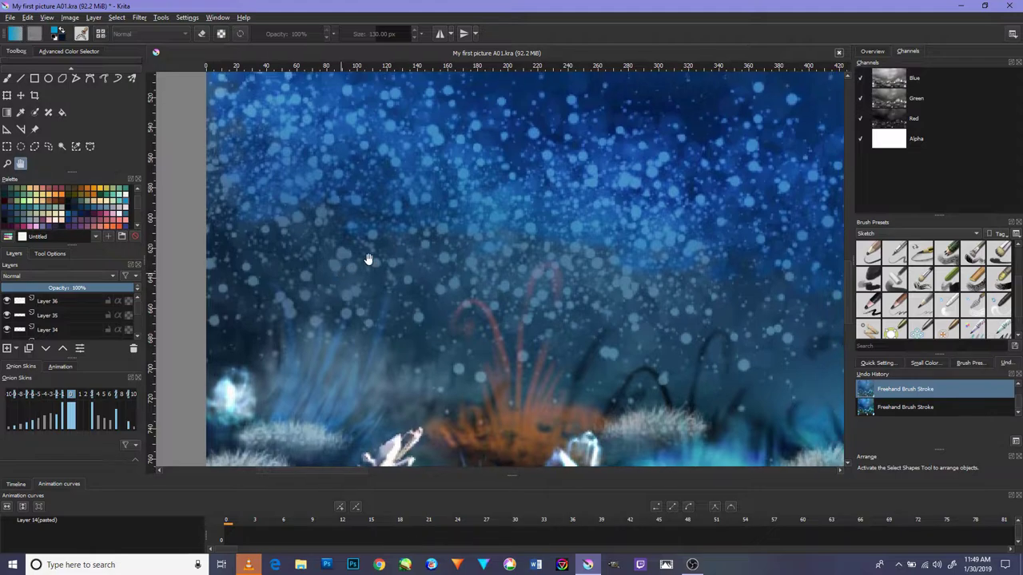
{"action": "left_click_drag", "start_coordinate": [436, 205], "coordinate": [418, 290]}
{"action": "left_click_drag", "start_coordinate": [429, 237], "coordinate": [437, 350]}
{"action": "left_click_drag", "start_coordinate": [437, 210], "coordinate": [456, 397]}
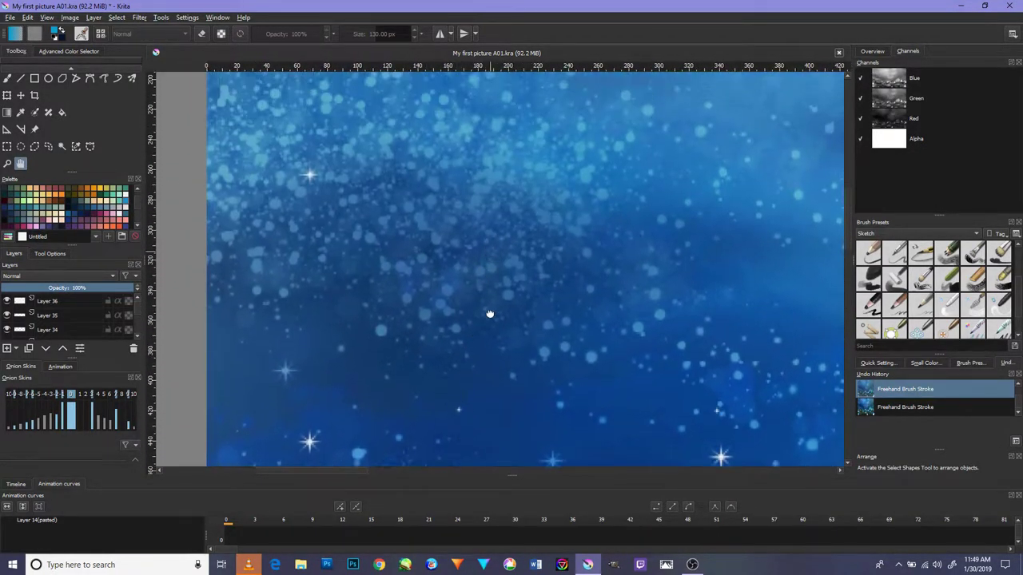
{"action": "left_click_drag", "start_coordinate": [488, 312], "coordinate": [506, 267]}
{"action": "mouse_move", "coordinate": [516, 222]}
{"action": "left_mouse_down"}
{"action": "mouse_move", "coordinate": [485, 303]}
{"action": "mouse_move", "coordinate": [568, 338]}
{"action": "left_mouse_up"}
{"action": "mouse_move", "coordinate": [545, 303]}
{"action": "left_mouse_down"}
{"action": "mouse_move", "coordinate": [613, 275]}
{"action": "mouse_move", "coordinate": [427, 236]}
{"action": "left_mouse_up"}
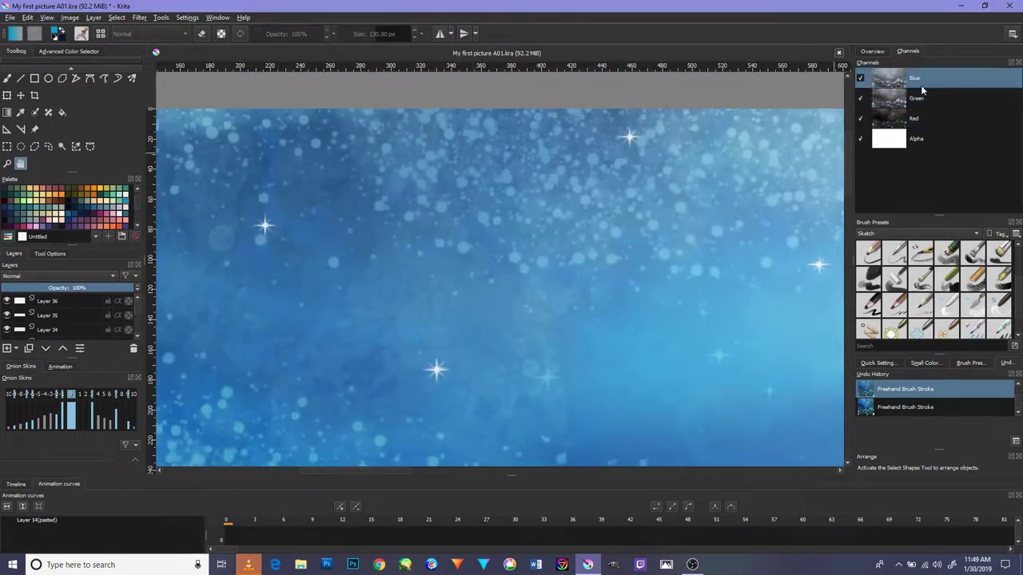
{"action": "left_click_drag", "start_coordinate": [719, 185], "coordinate": [667, 186]}
{"action": "left_click_drag", "start_coordinate": [751, 192], "coordinate": [676, 201]}
{"action": "left_click_drag", "start_coordinate": [799, 192], "coordinate": [427, 205]}
{"action": "left_click_drag", "start_coordinate": [799, 216], "coordinate": [247, 208]}
{"action": "scroll", "coordinate": [458, 196], "scroll_direction": "down", "scroll_amount": 3}
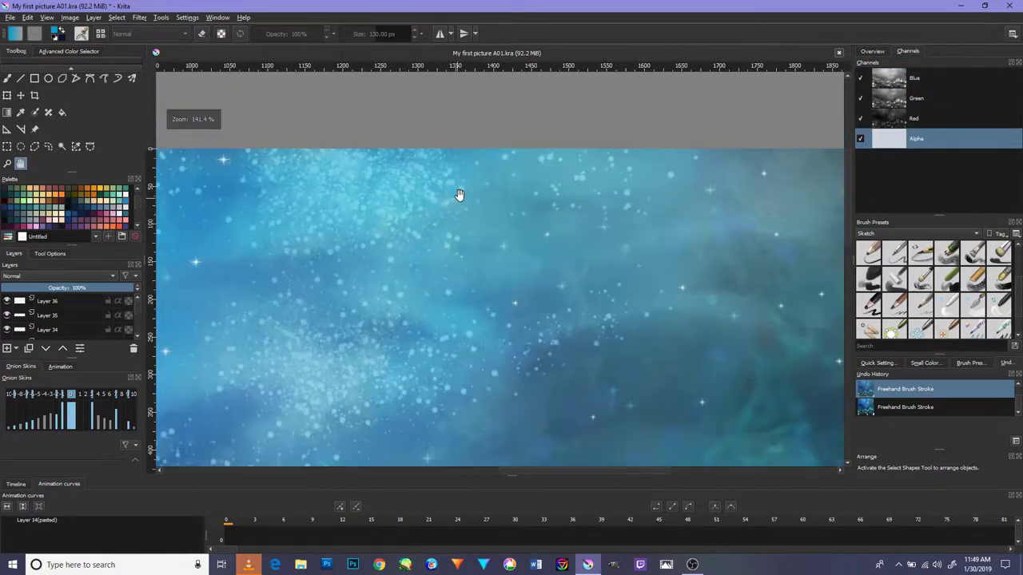
{"action": "scroll", "coordinate": [554, 192], "scroll_direction": "down", "scroll_amount": 1}
{"action": "scroll", "coordinate": [557, 200], "scroll_direction": "up", "scroll_amount": 4}
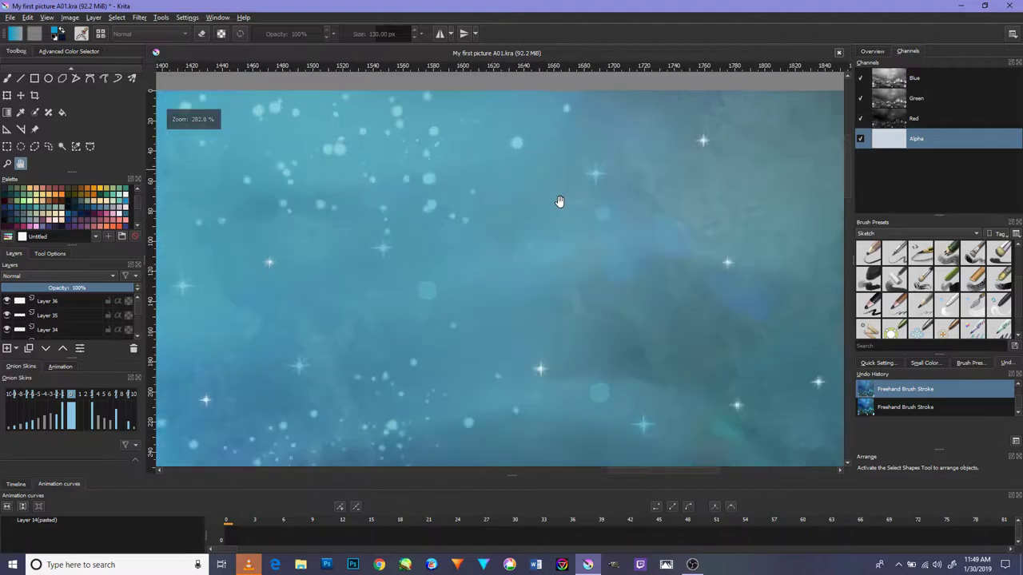
{"action": "mouse_move", "coordinate": [563, 220]}
{"action": "left_mouse_down"}
{"action": "mouse_move", "coordinate": [434, 201]}
{"action": "mouse_move", "coordinate": [360, 224]}
{"action": "left_mouse_up"}
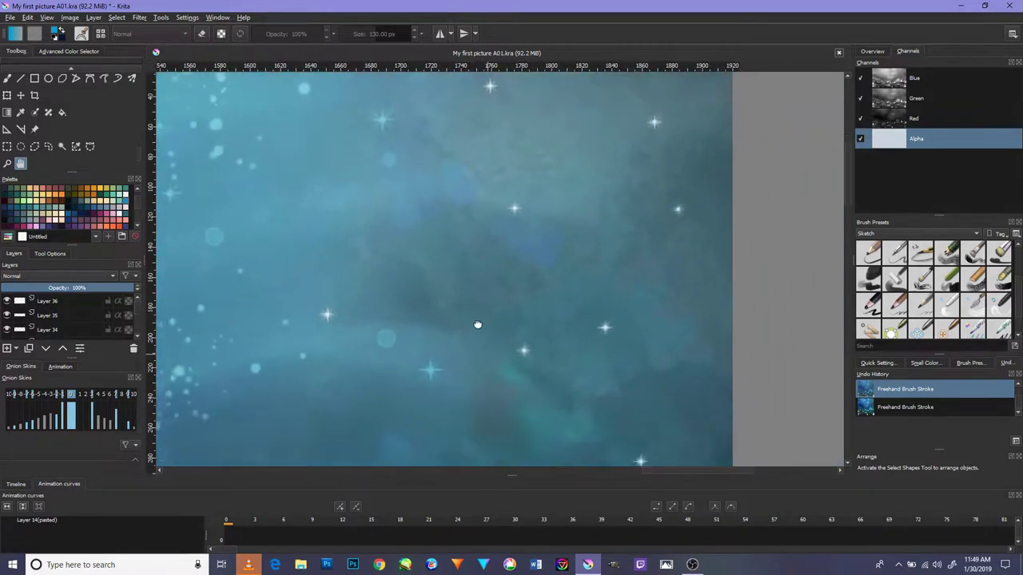
{"action": "left_click_drag", "start_coordinate": [477, 324], "coordinate": [482, 251]}
{"action": "scroll", "coordinate": [482, 251], "scroll_direction": "down", "scroll_amount": 1}
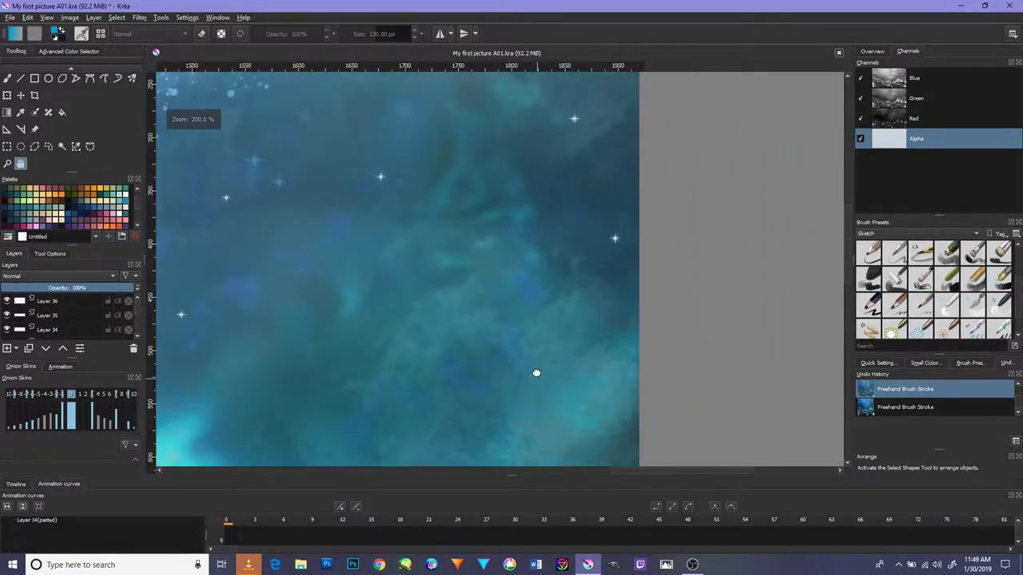
{"action": "left_click_drag", "start_coordinate": [536, 373], "coordinate": [522, 281]}
{"action": "left_click_drag", "start_coordinate": [525, 413], "coordinate": [525, 202]}
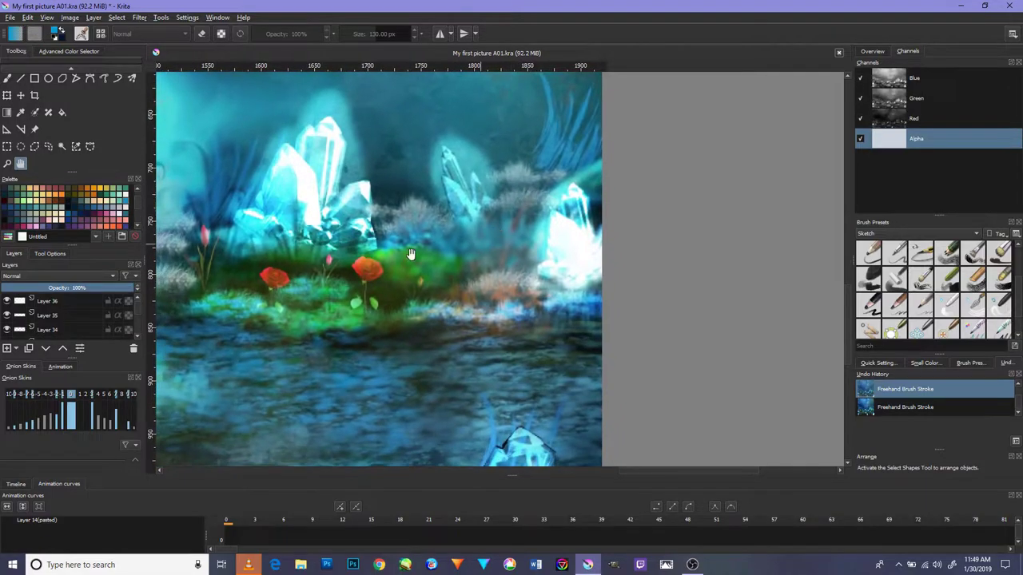
{"action": "mouse_move", "coordinate": [397, 280]}
{"action": "left_mouse_down"}
{"action": "mouse_move", "coordinate": [519, 301]}
{"action": "mouse_move", "coordinate": [639, 302]}
{"action": "left_mouse_up"}
{"action": "left_click_drag", "start_coordinate": [328, 272], "coordinate": [464, 286]}
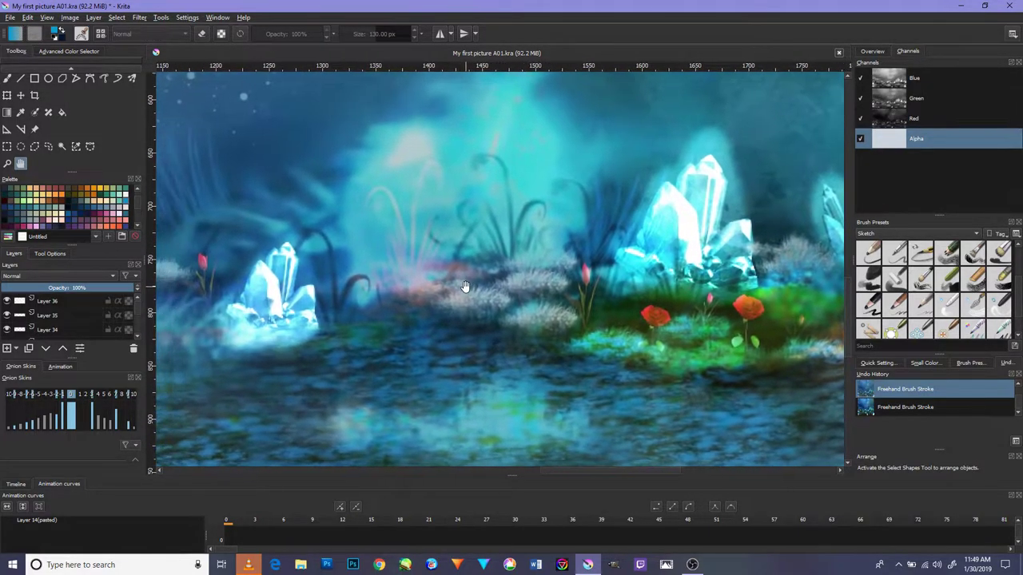
{"action": "mouse_move", "coordinate": [320, 222]}
{"action": "left_mouse_down"}
{"action": "mouse_move", "coordinate": [456, 201]}
{"action": "mouse_move", "coordinate": [640, 230]}
{"action": "left_mouse_up"}
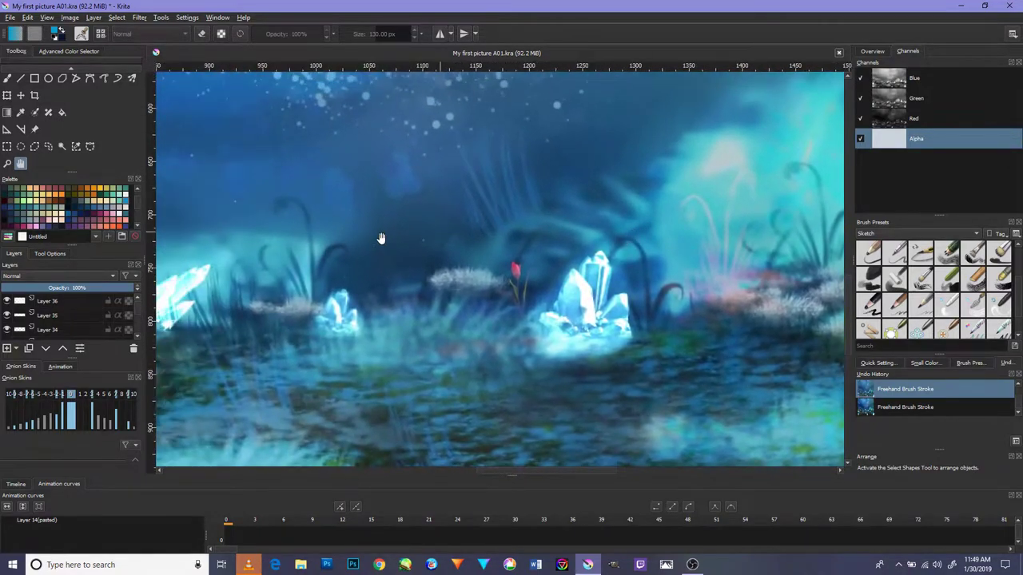
{"action": "mouse_move", "coordinate": [381, 238]}
{"action": "left_mouse_down"}
{"action": "mouse_move", "coordinate": [538, 236]}
{"action": "mouse_move", "coordinate": [456, 199]}
{"action": "mouse_move", "coordinate": [498, 107]}
{"action": "mouse_move", "coordinate": [632, 325]}
{"action": "mouse_move", "coordinate": [615, 250]}
{"action": "mouse_move", "coordinate": [539, 338]}
{"action": "mouse_move", "coordinate": [450, 360]}
{"action": "left_mouse_up"}
Center the landscape and zoom in and out to review the whole painting.
{"action": "scroll", "coordinate": [518, 342], "scroll_direction": "down", "scroll_amount": 3}
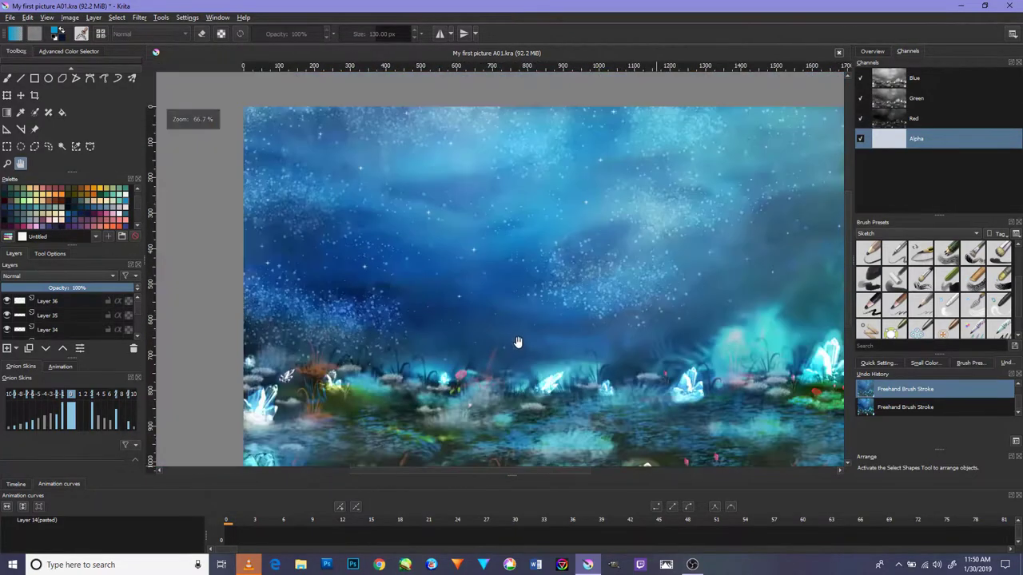
{"action": "mouse_move", "coordinate": [588, 310]}
{"action": "left_mouse_down"}
{"action": "mouse_move", "coordinate": [599, 314]}
{"action": "mouse_move", "coordinate": [548, 304]}
{"action": "mouse_move", "coordinate": [506, 259]}
{"action": "mouse_move", "coordinate": [523, 275]}
{"action": "left_mouse_up"}
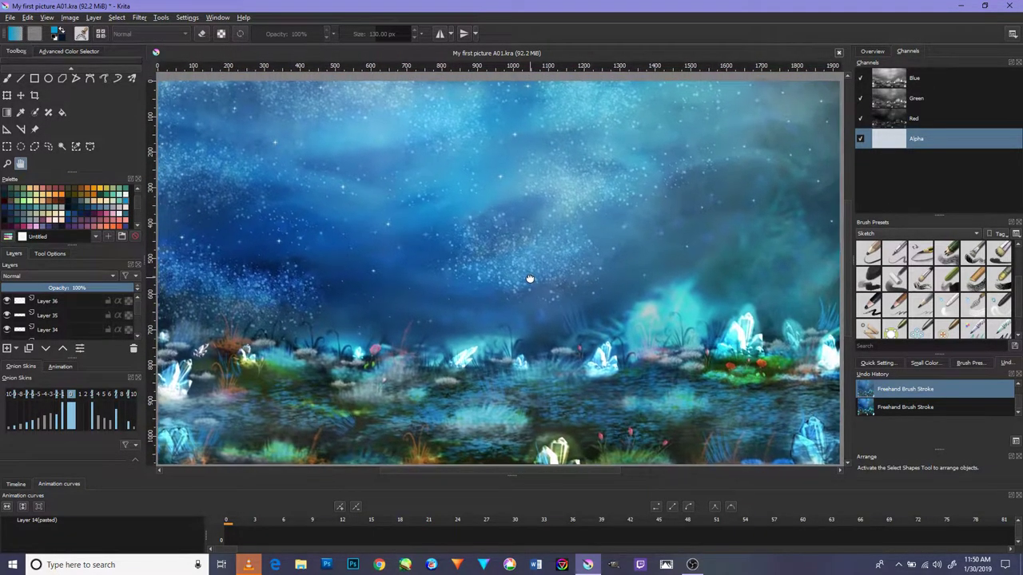
{"action": "scroll", "coordinate": [528, 277], "scroll_direction": "up", "scroll_amount": 2}
{"action": "scroll", "coordinate": [590, 373], "scroll_direction": "up", "scroll_amount": 1}
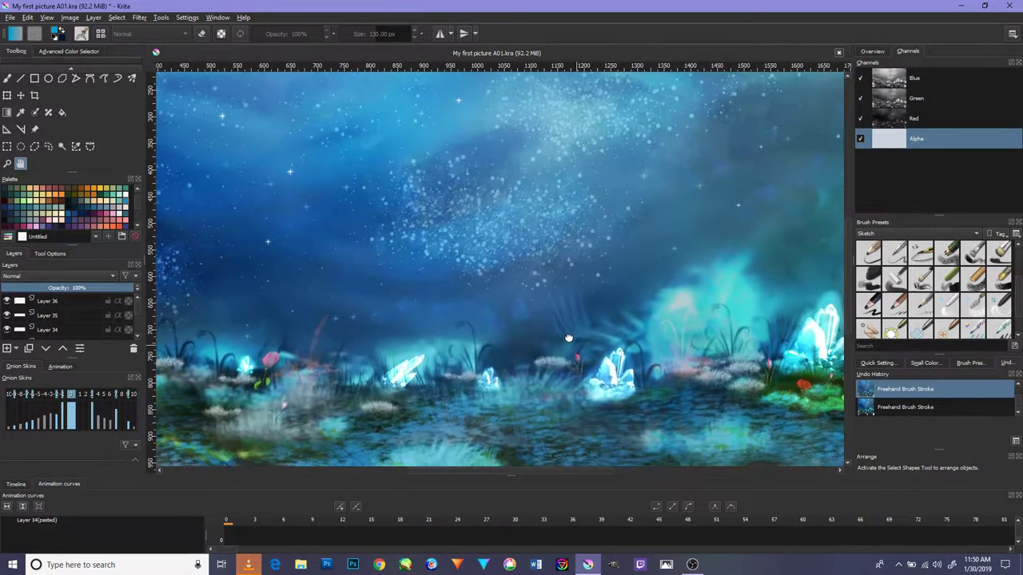
{"action": "scroll", "coordinate": [548, 342], "scroll_direction": "up", "scroll_amount": 1}
{"action": "scroll", "coordinate": [537, 335], "scroll_direction": "up", "scroll_amount": 1}
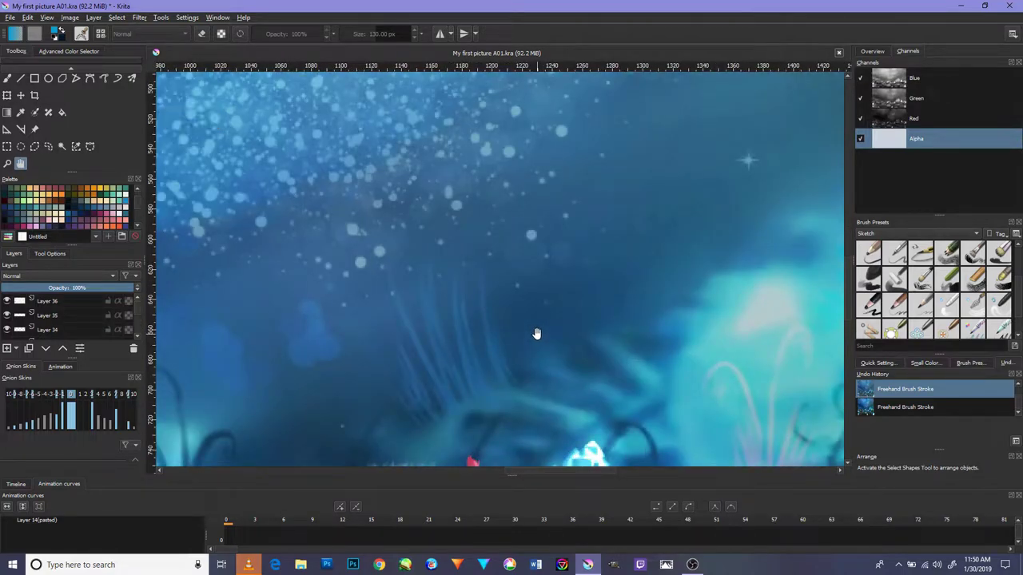
{"action": "scroll", "coordinate": [578, 323], "scroll_direction": "down", "scroll_amount": 3}
{"action": "scroll", "coordinate": [608, 343], "scroll_direction": "down", "scroll_amount": 3}
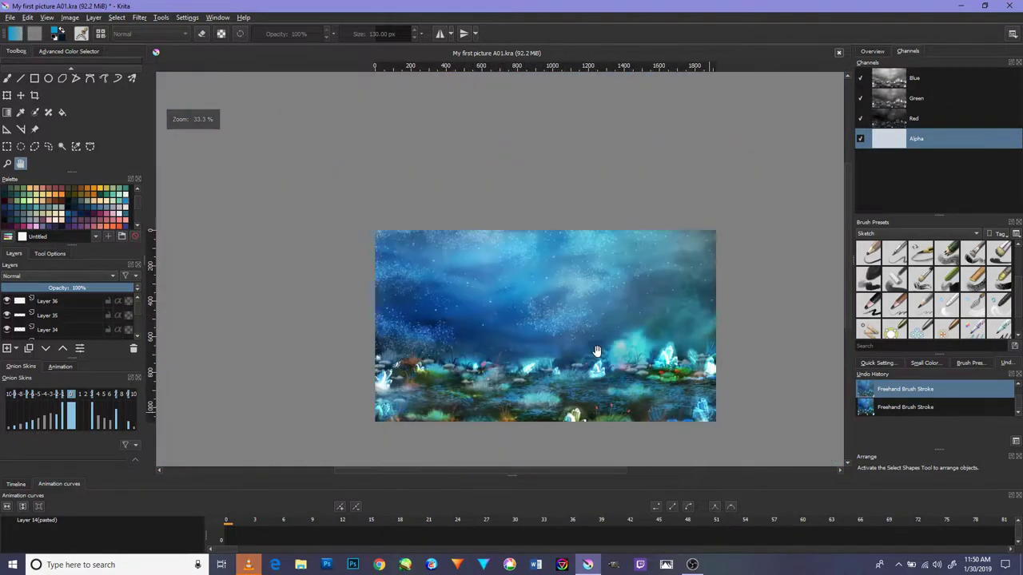
{"action": "scroll", "coordinate": [582, 351], "scroll_direction": "up", "scroll_amount": 1}
{"action": "scroll", "coordinate": [569, 314], "scroll_direction": "up", "scroll_amount": 1}
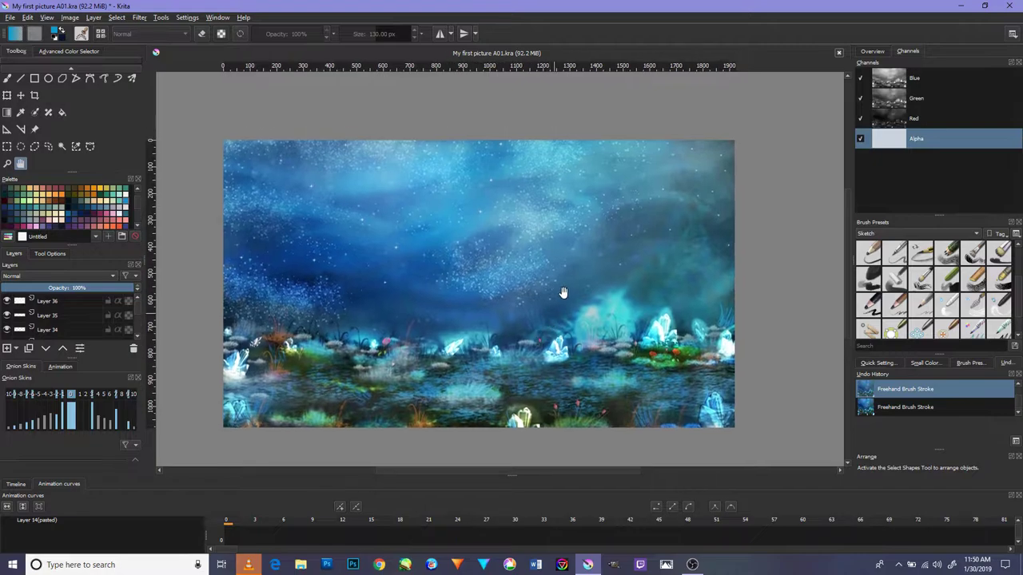
{"action": "scroll", "coordinate": [562, 290], "scroll_direction": "up", "scroll_amount": 1}
{"action": "scroll", "coordinate": [577, 295], "scroll_direction": "up", "scroll_amount": 1}
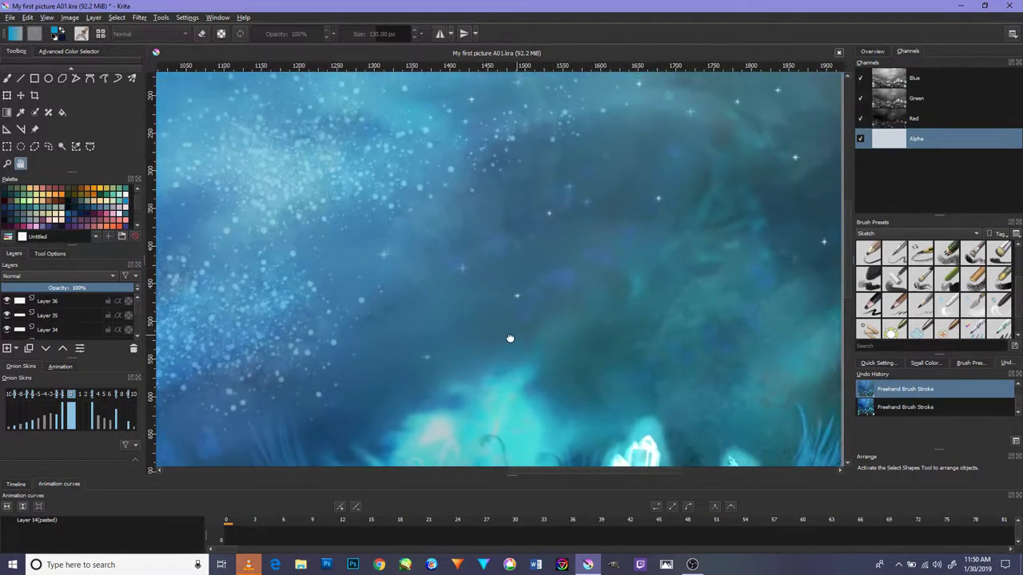
Recenter on the starry sky and crystals, then add a new empty Layer 37.
{"action": "scroll", "coordinate": [496, 347], "scroll_direction": "down", "scroll_amount": 3}
{"action": "scroll", "coordinate": [523, 287], "scroll_direction": "up", "scroll_amount": 1}
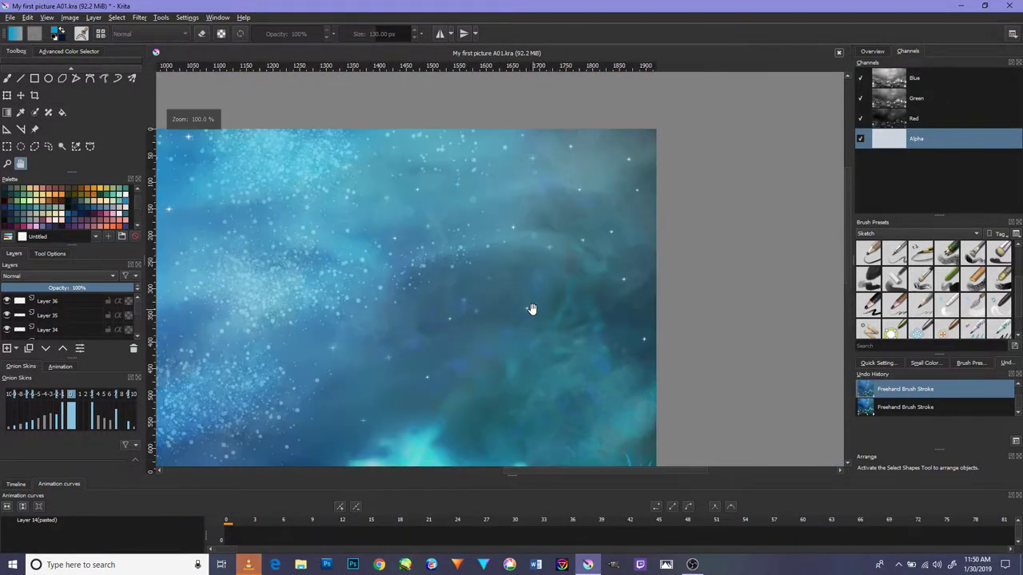
{"action": "scroll", "coordinate": [529, 309], "scroll_direction": "up", "scroll_amount": 1}
{"action": "scroll", "coordinate": [552, 263], "scroll_direction": "up", "scroll_amount": 1}
{"action": "scroll", "coordinate": [520, 280], "scroll_direction": "down", "scroll_amount": 1}
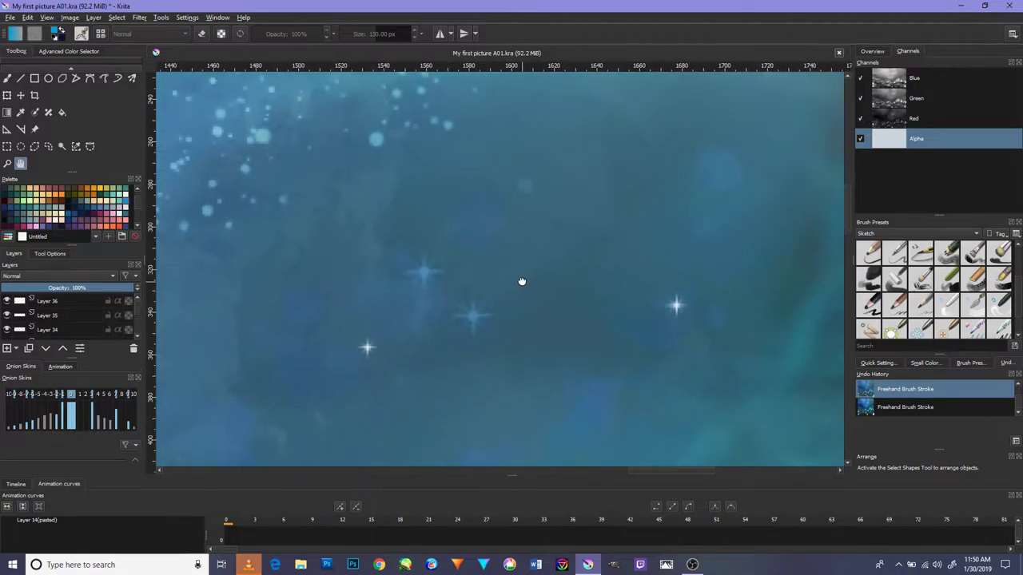
{"action": "scroll", "coordinate": [520, 279], "scroll_direction": "down", "scroll_amount": 1}
{"action": "left_click_drag", "start_coordinate": [511, 277], "coordinate": [680, 229]}
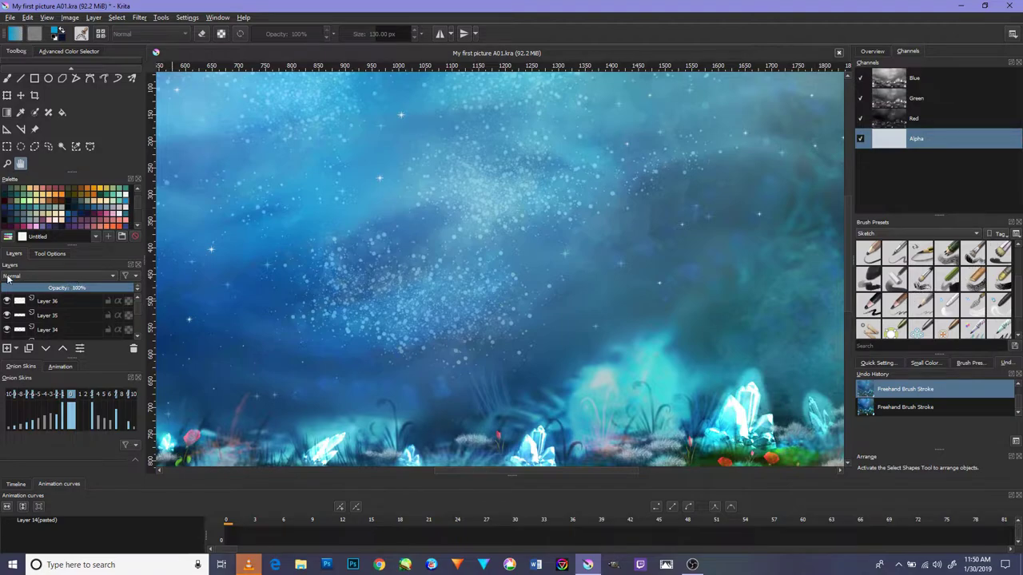
{"action": "left_click", "coordinate": [8, 348]}
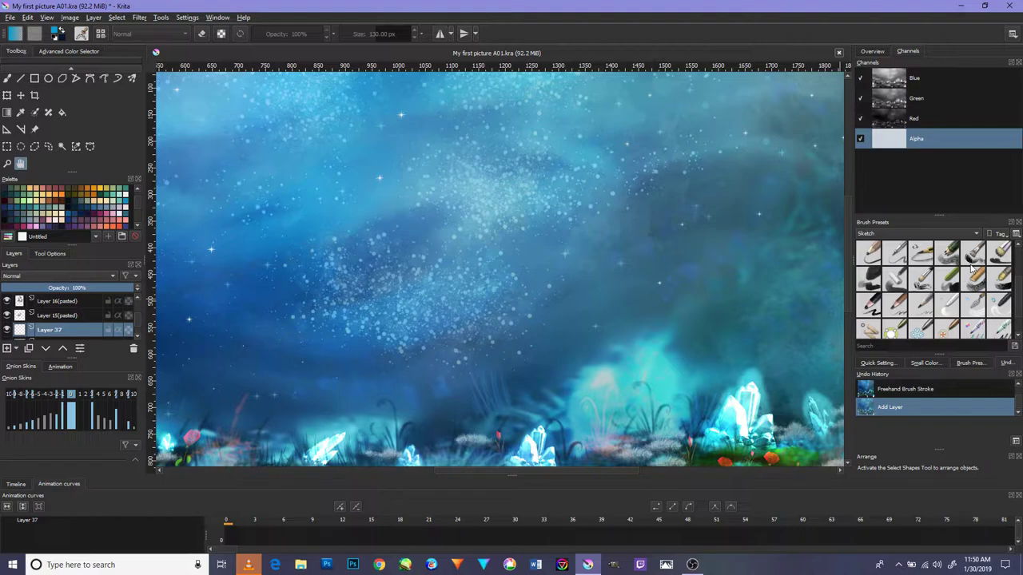
Choose a smaller preset with the Freehand Brush and paint a test stroke on Layer 37.
{"action": "left_click", "coordinate": [947, 303]}
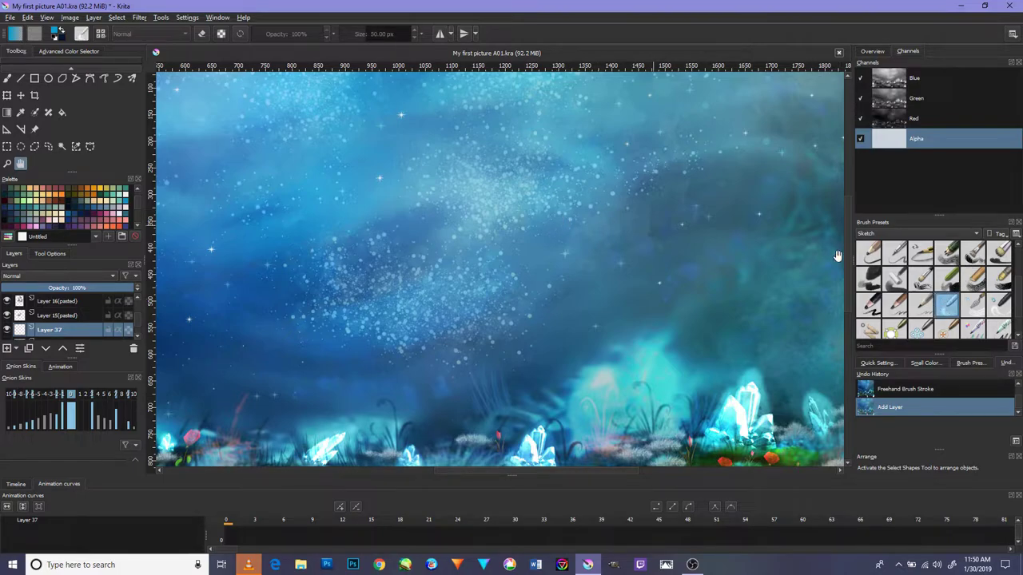
{"action": "left_click", "coordinate": [7, 79]}
{"action": "left_click_drag", "start_coordinate": [678, 242], "coordinate": [663, 226]}
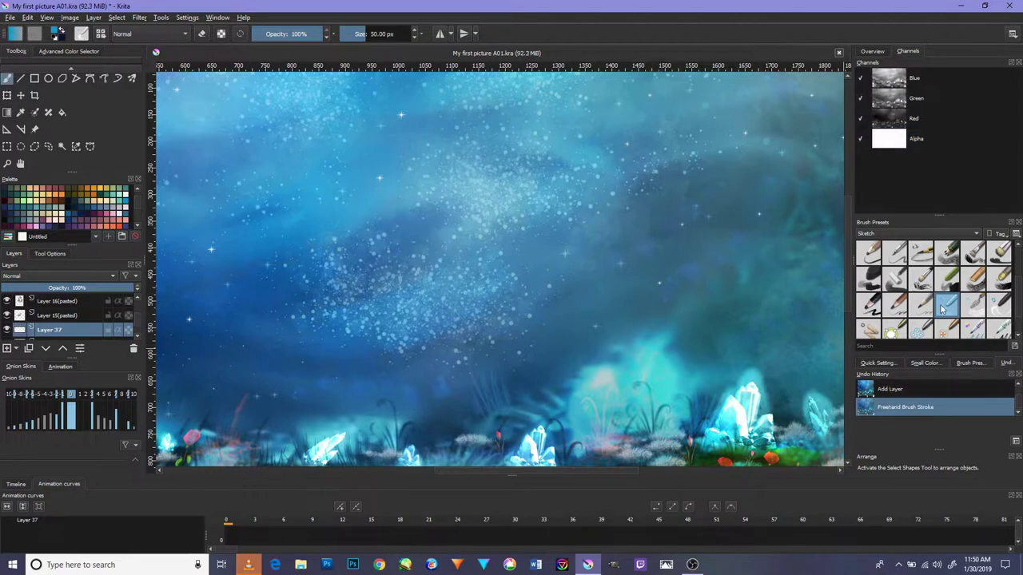
{"action": "scroll", "coordinate": [951, 293], "scroll_direction": "up", "scroll_amount": 2}
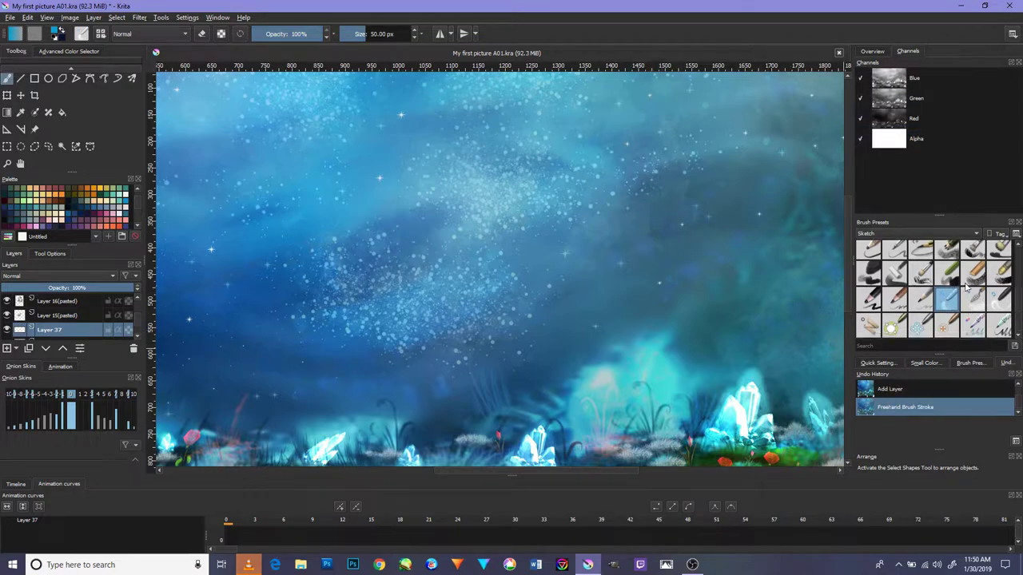
{"action": "scroll", "coordinate": [971, 286], "scroll_direction": "down", "scroll_amount": 2}
Switch the Brush Presets tag to Digital and pick a large 416 px soft brush.
{"action": "left_click", "coordinate": [862, 234]}
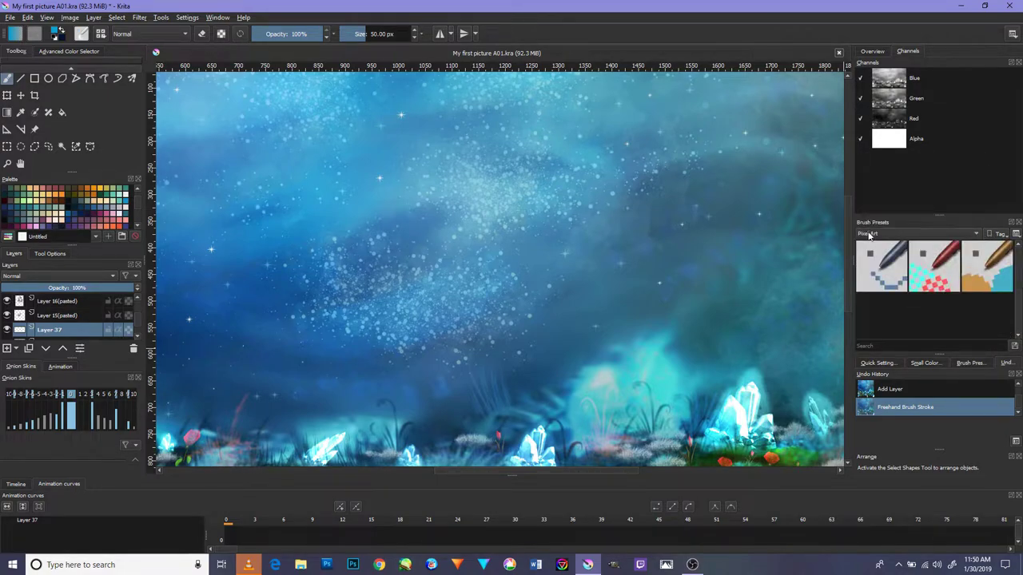
{"action": "left_click", "coordinate": [868, 234]}
{"action": "left_click", "coordinate": [873, 181]}
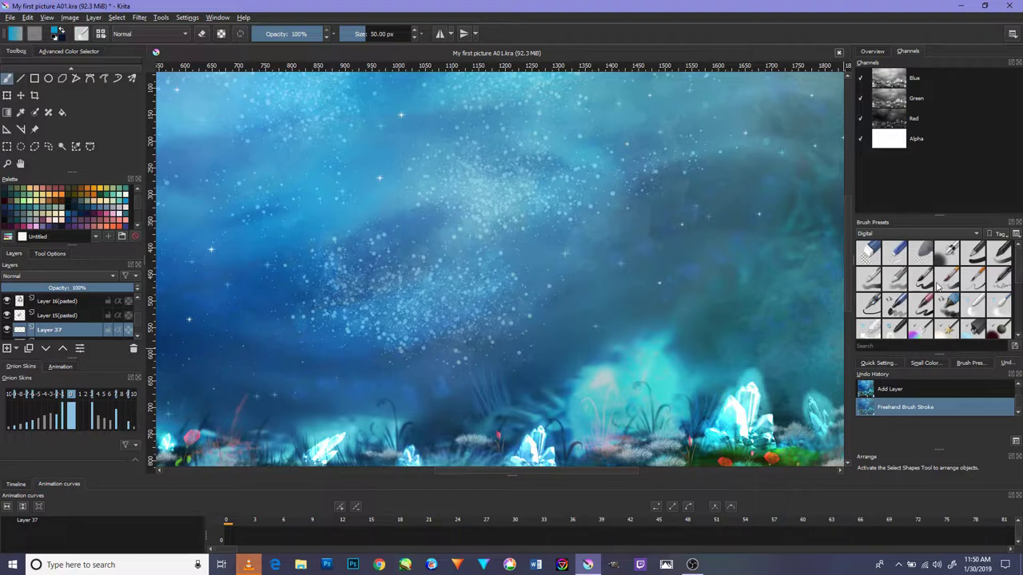
{"action": "left_click", "coordinate": [951, 253]}
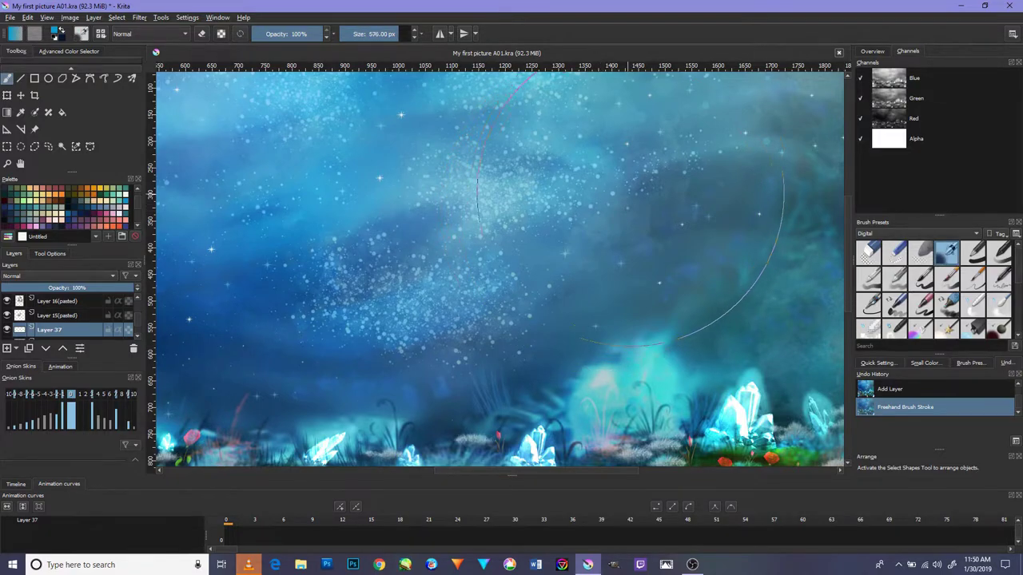
{"action": "scroll", "coordinate": [638, 191], "scroll_direction": "down", "scroll_amount": 1}
{"action": "scroll", "coordinate": [638, 160], "scroll_direction": "down", "scroll_amount": 1}
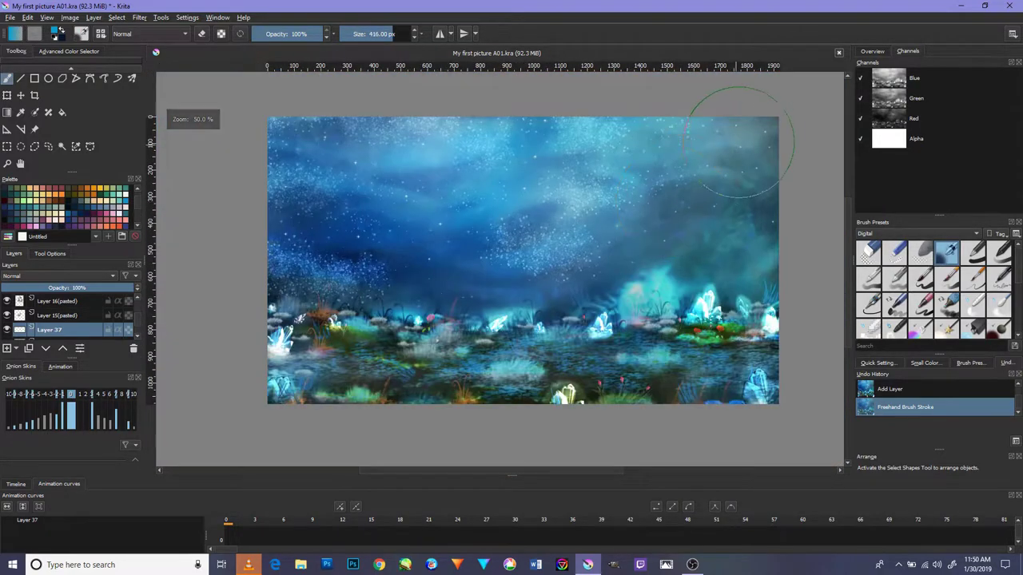
Paint soft cyan strokes across the upper sky on Layer 37.
{"action": "left_click_drag", "start_coordinate": [639, 128], "coordinate": [607, 108]}
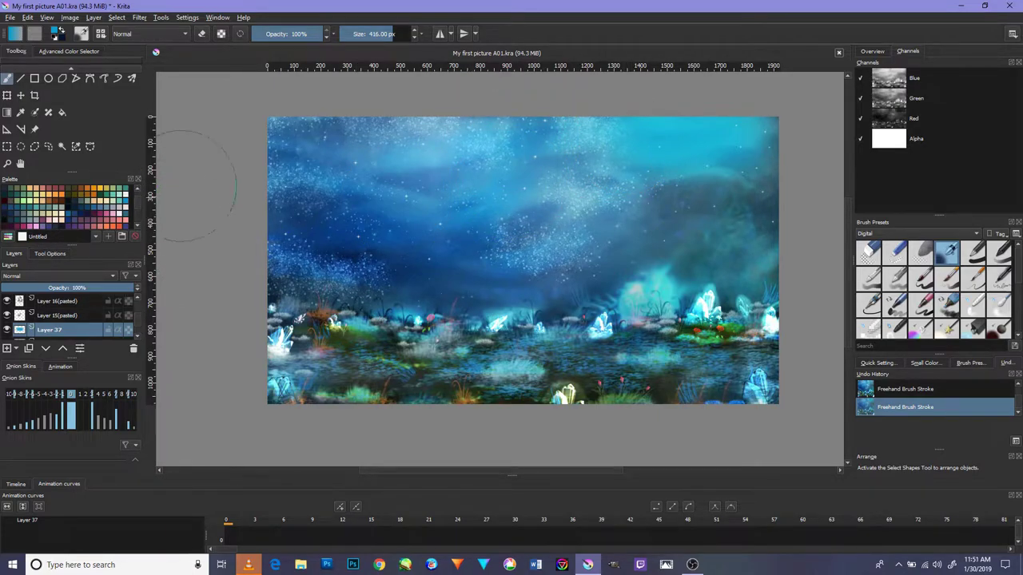
{"action": "mouse_move", "coordinate": [240, 120]}
{"action": "left_mouse_down"}
{"action": "mouse_move", "coordinate": [456, 171]}
{"action": "mouse_move", "coordinate": [384, 242]}
{"action": "mouse_move", "coordinate": [240, 267]}
{"action": "left_mouse_up"}
{"action": "mouse_move", "coordinate": [576, 240]}
{"action": "left_mouse_down"}
{"action": "mouse_move", "coordinate": [767, 216]}
{"action": "mouse_move", "coordinate": [673, 343]}
{"action": "mouse_move", "coordinate": [416, 359]}
{"action": "left_mouse_up"}
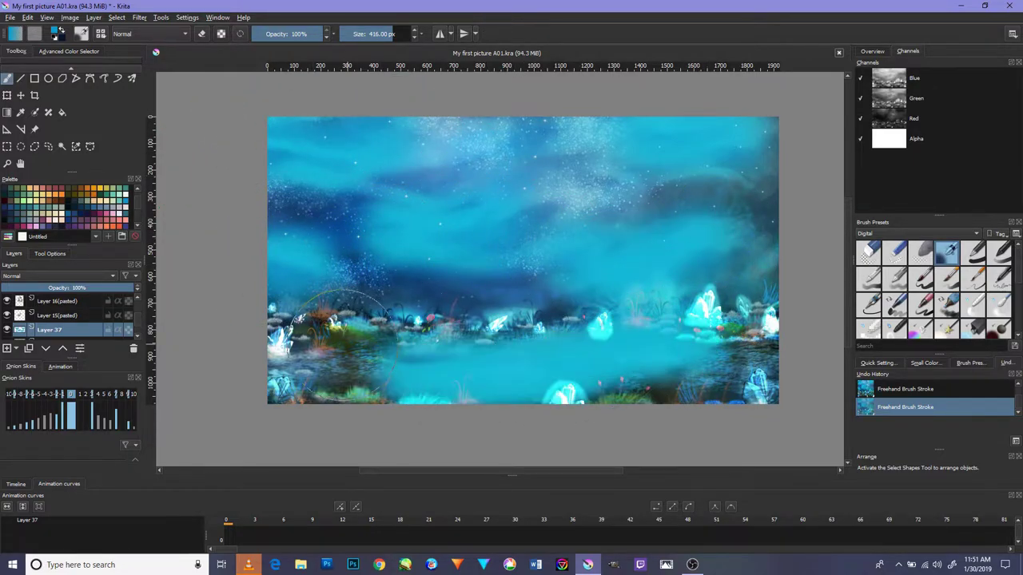
Set Layer 37 to Color blending and paint teal tint strokes over the ground.
{"action": "left_click", "coordinate": [40, 254]}
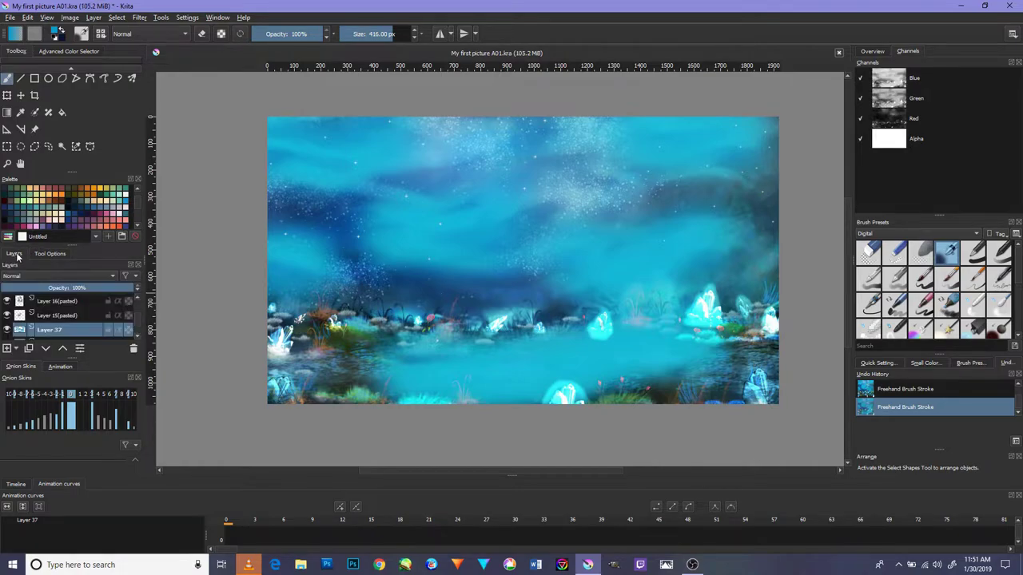
{"action": "left_click", "coordinate": [27, 275]}
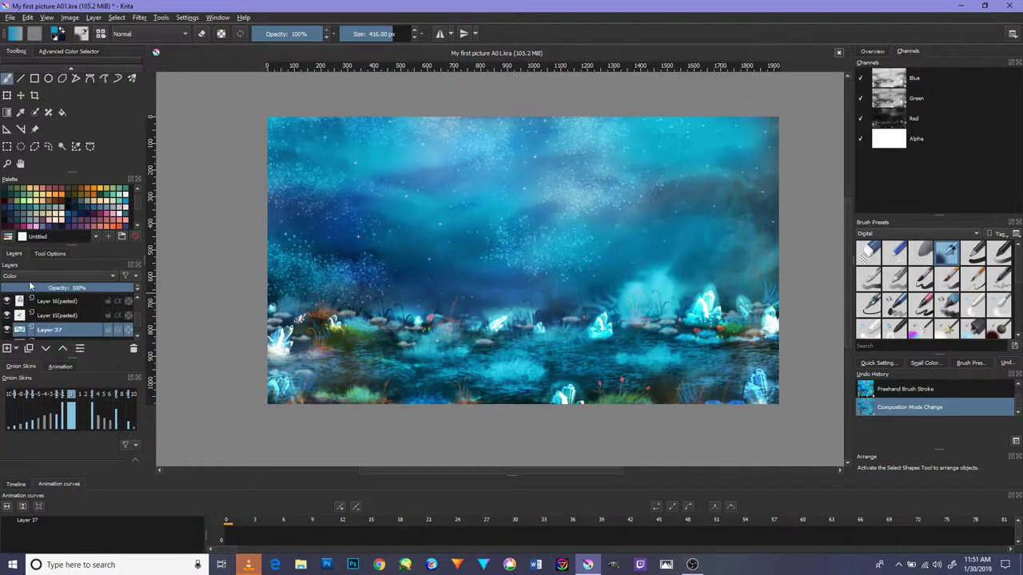
{"action": "left_click_drag", "start_coordinate": [320, 311], "coordinate": [387, 340]}
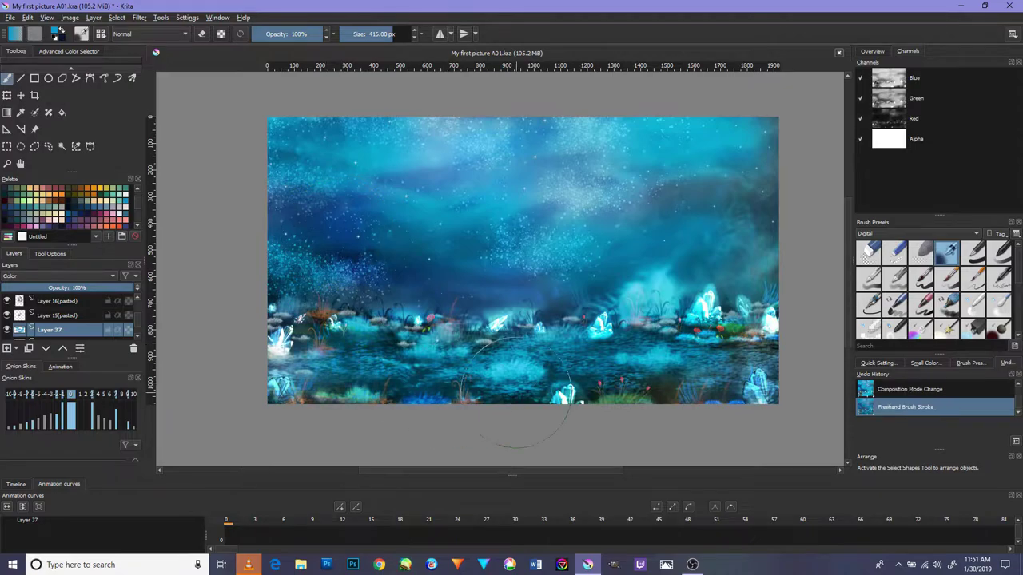
{"action": "left_click_drag", "start_coordinate": [683, 394], "coordinate": [671, 336]}
{"action": "left_click_drag", "start_coordinate": [487, 224], "coordinate": [549, 316]}
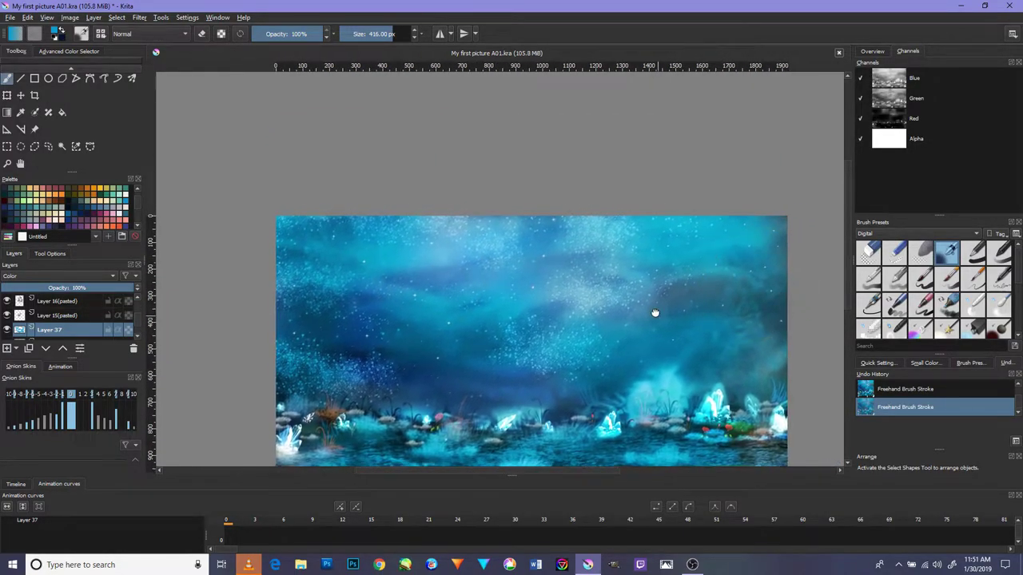
Pan and zoom to reframe the tinted meadow.
{"action": "left_click_drag", "start_coordinate": [656, 312], "coordinate": [644, 248]}
{"action": "scroll", "coordinate": [662, 343], "scroll_direction": "down", "scroll_amount": 2}
{"action": "scroll", "coordinate": [662, 344], "scroll_direction": "up", "scroll_amount": 4}
{"action": "scroll", "coordinate": [662, 343], "scroll_direction": "down", "scroll_amount": 1}
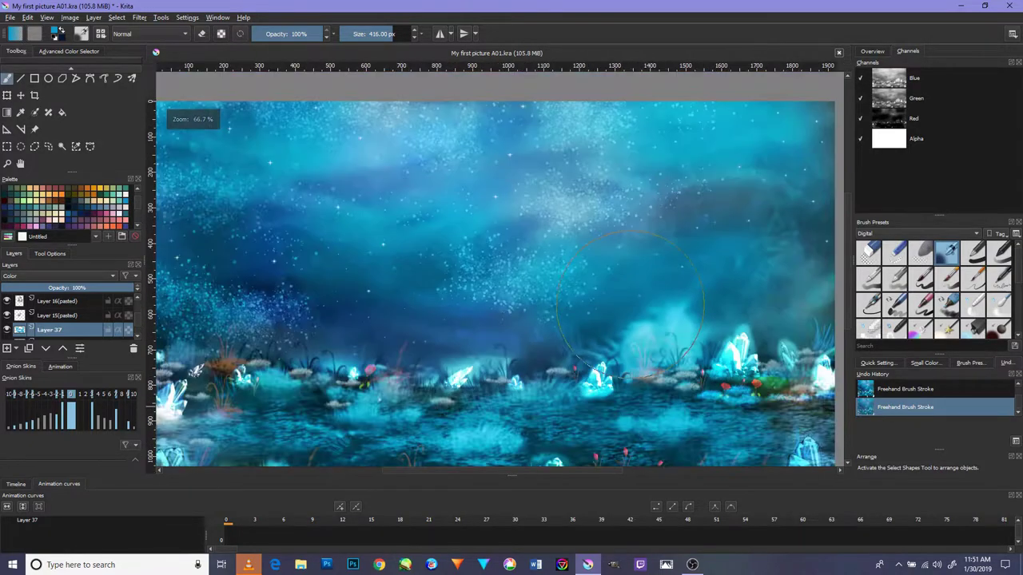
{"action": "left_click_drag", "start_coordinate": [662, 344], "coordinate": [644, 341]}
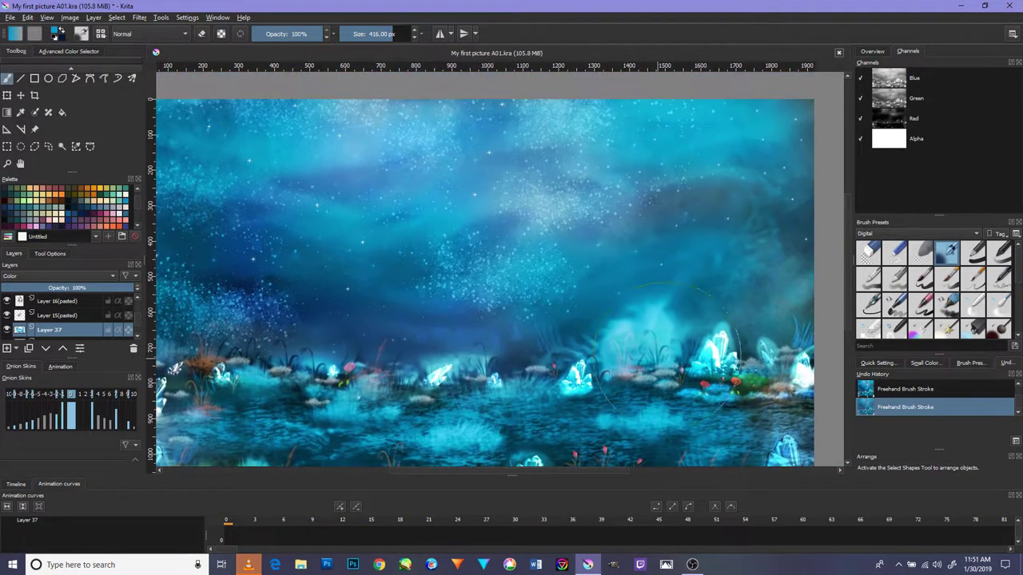
{"action": "scroll", "coordinate": [962, 316], "scroll_direction": "down", "scroll_amount": 3}
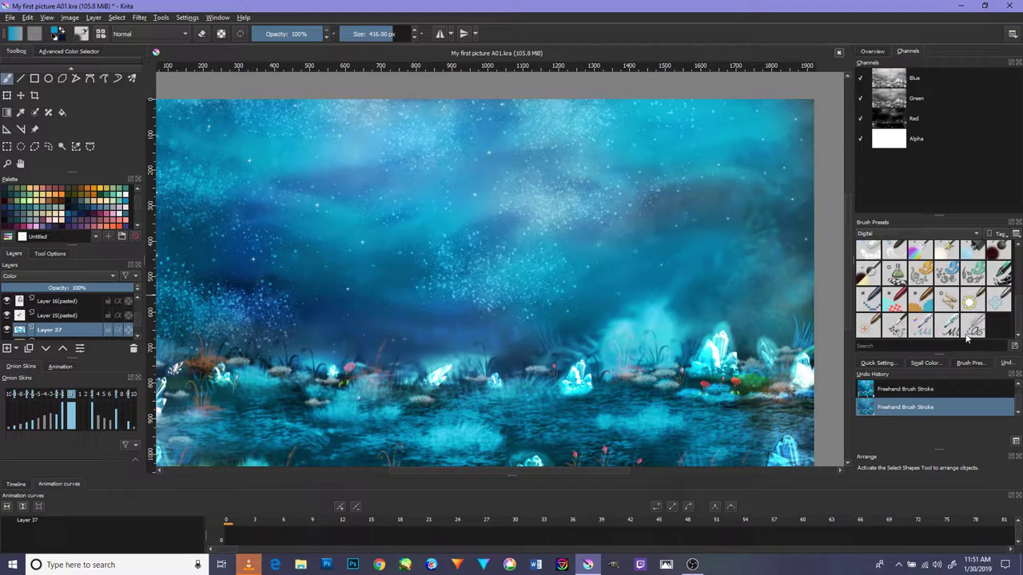
{"action": "scroll", "coordinate": [959, 319], "scroll_direction": "up", "scroll_amount": 3}
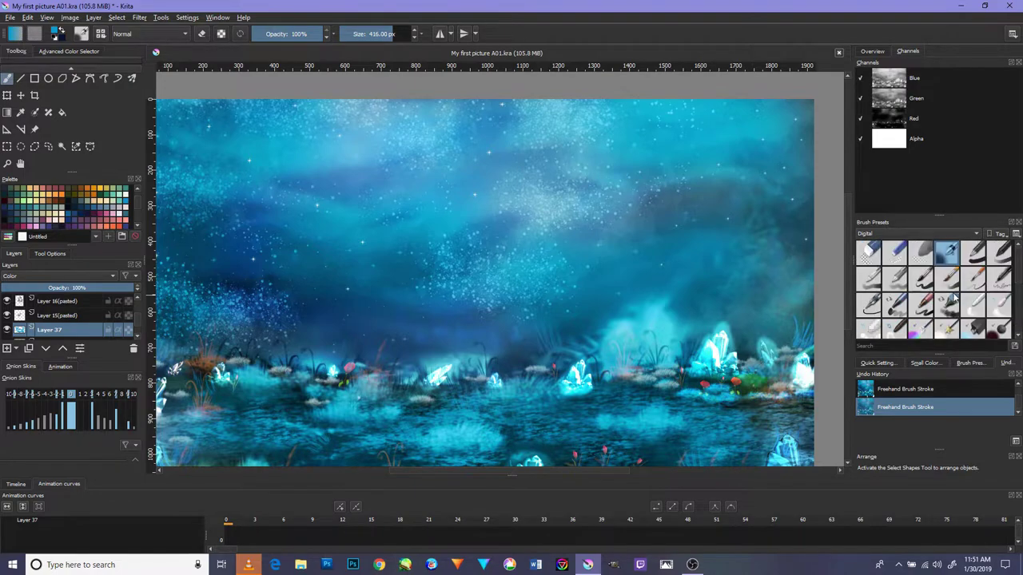
Cycle the Brush Presets tag through Paint and Pixel Art, settling on Sketch.
{"action": "left_click", "coordinate": [907, 234]}
{"action": "left_click", "coordinate": [891, 272]}
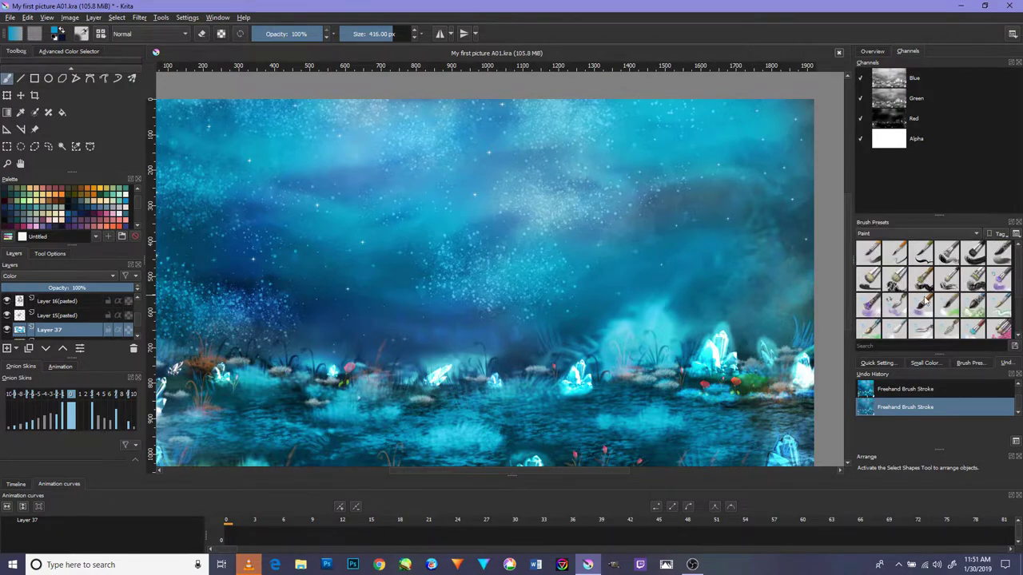
{"action": "scroll", "coordinate": [935, 300], "scroll_direction": "down", "scroll_amount": 2}
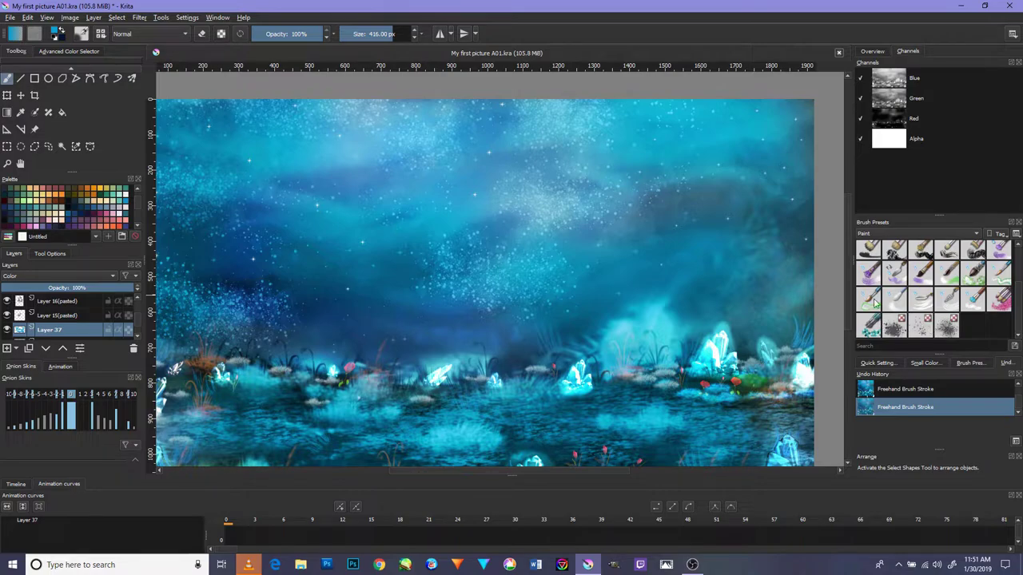
{"action": "left_click", "coordinate": [877, 234]}
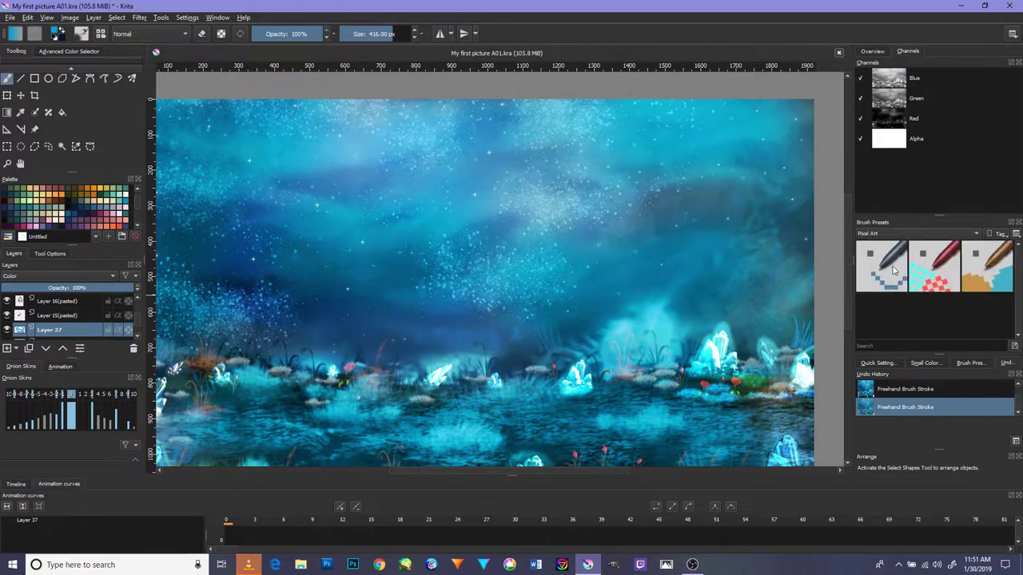
{"action": "left_click", "coordinate": [883, 234]}
{"action": "left_click", "coordinate": [883, 251]}
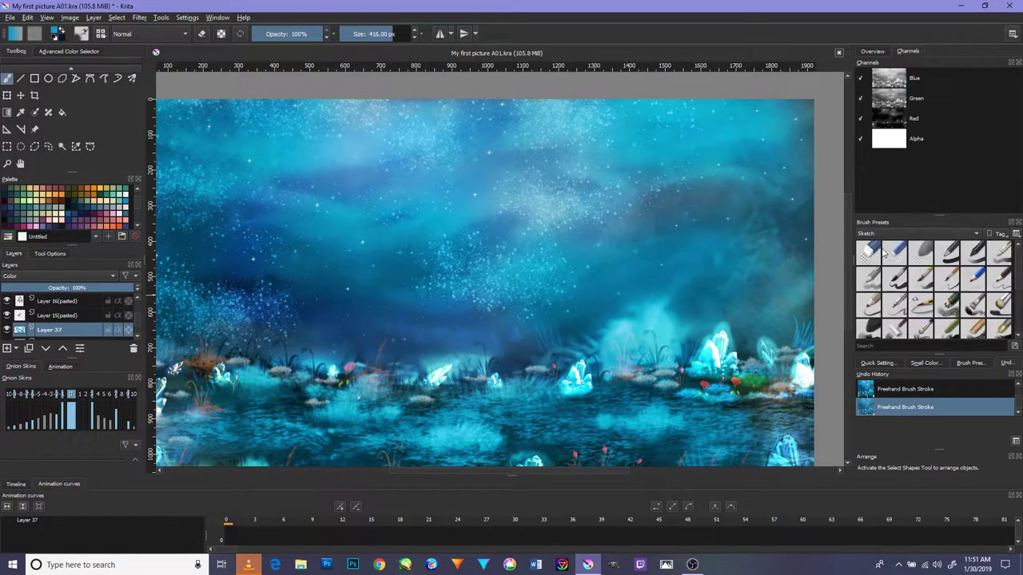
{"action": "scroll", "coordinate": [918, 312], "scroll_direction": "down", "scroll_amount": 2}
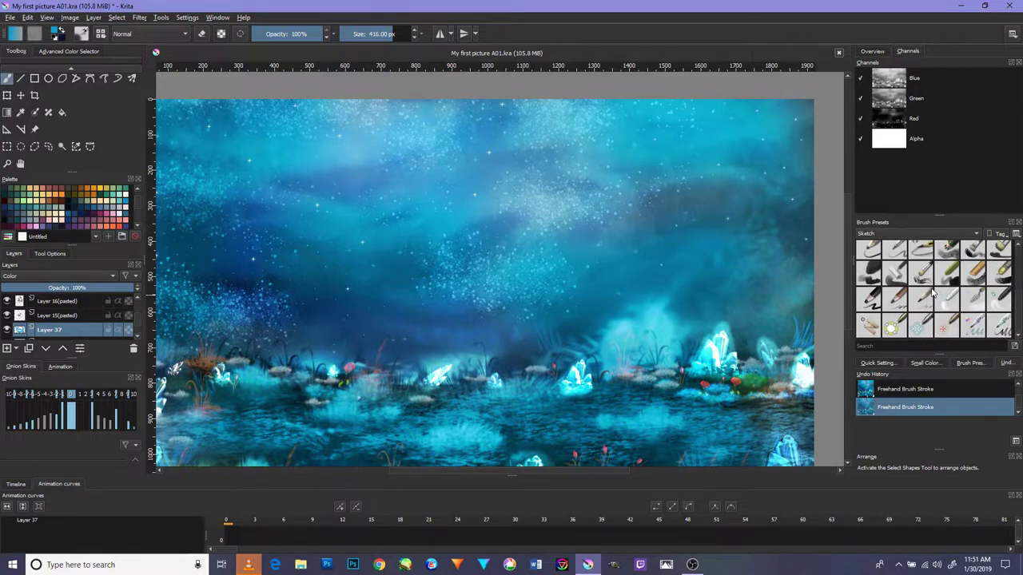
{"action": "scroll", "coordinate": [932, 294], "scroll_direction": "up", "scroll_amount": 2}
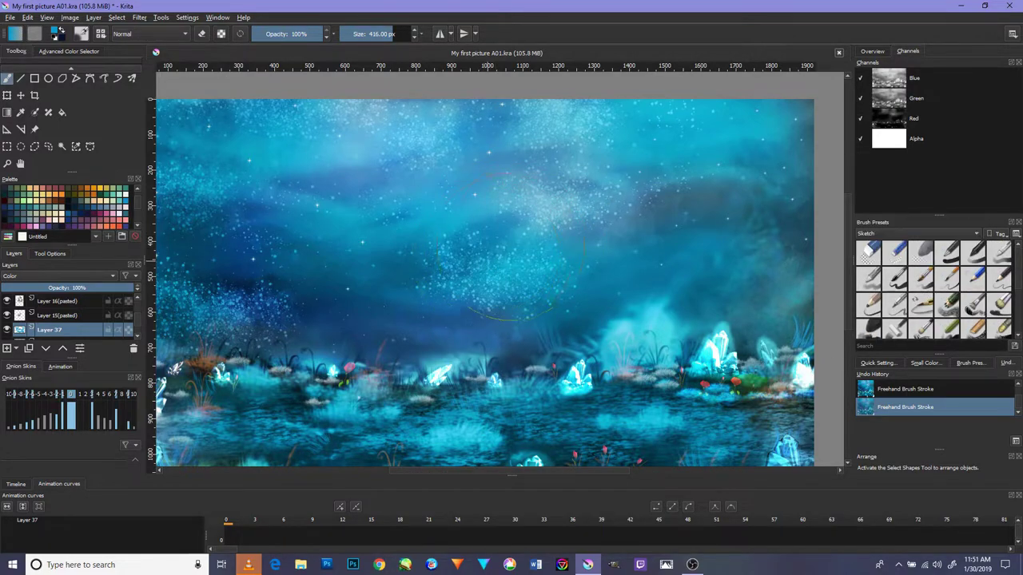
Select the Alpha channel in Channels and bring up the Layer menu's grouping options.
{"action": "left_click_drag", "start_coordinate": [539, 219], "coordinate": [589, 181]}
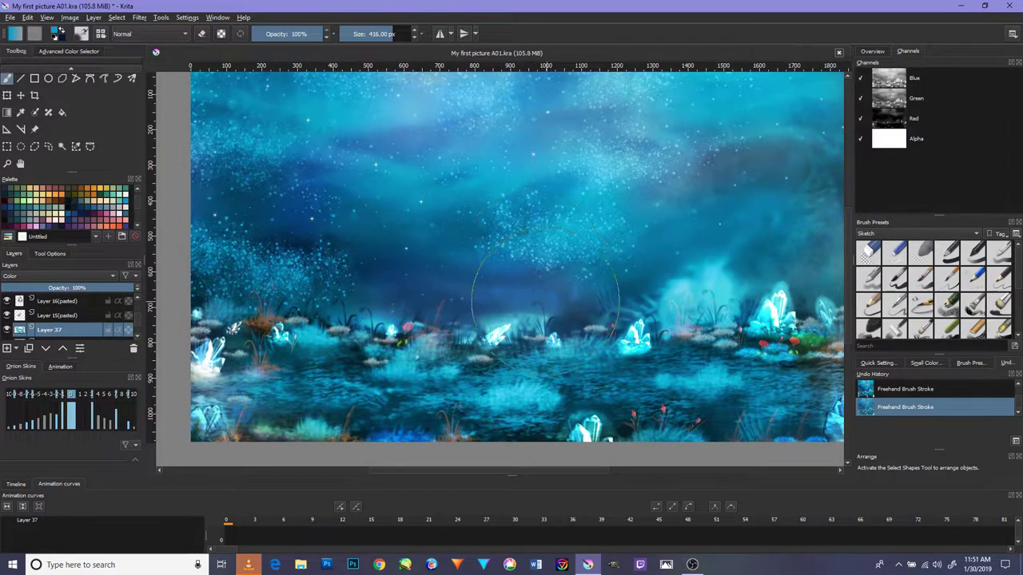
{"action": "scroll", "coordinate": [543, 237], "scroll_direction": "up", "scroll_amount": 1}
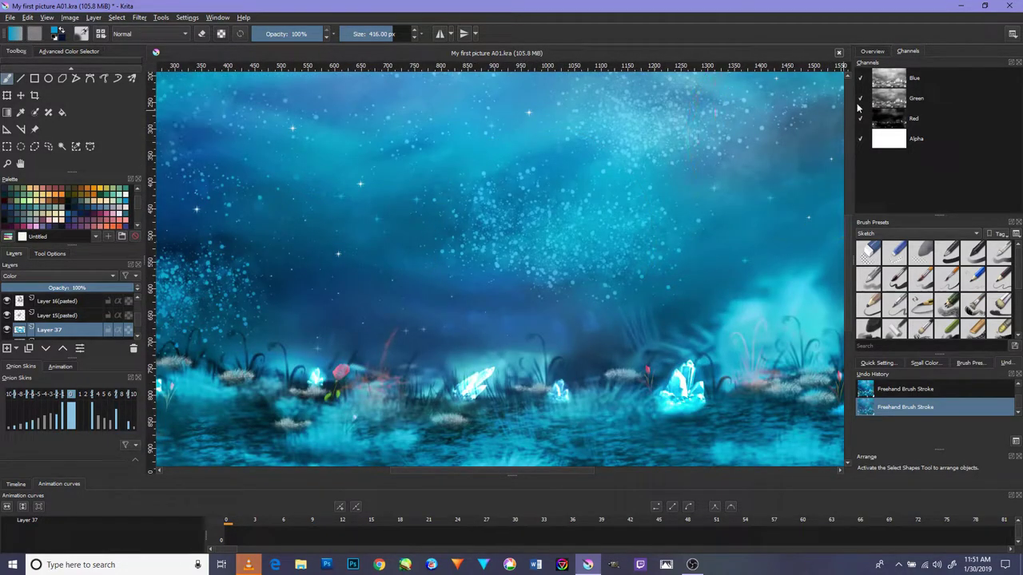
{"action": "left_click", "coordinate": [903, 97]}
{"action": "left_click", "coordinate": [911, 77]}
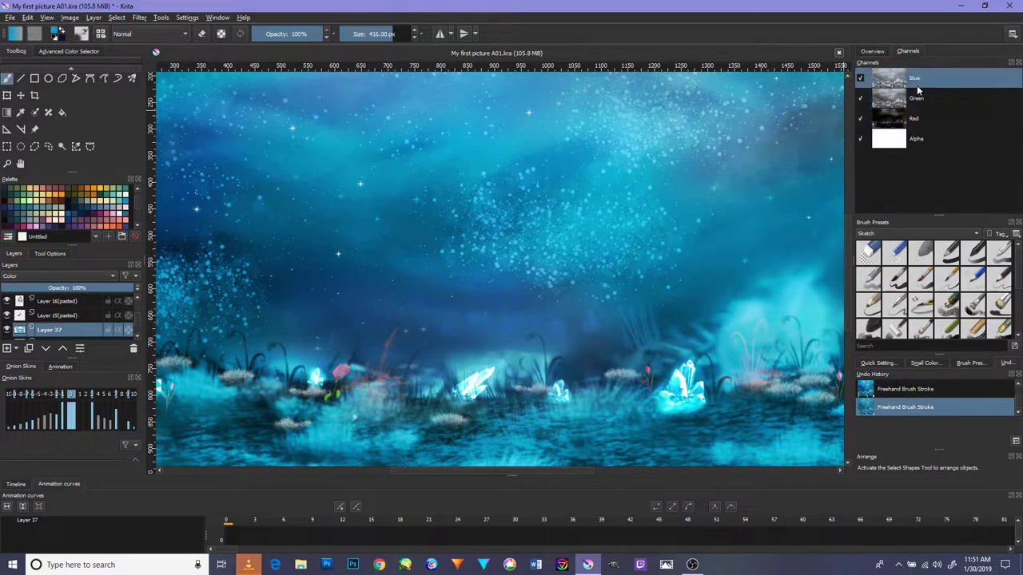
{"action": "left_click", "coordinate": [923, 139]}
{"action": "scroll", "coordinate": [630, 214], "scroll_direction": "down", "scroll_amount": 2}
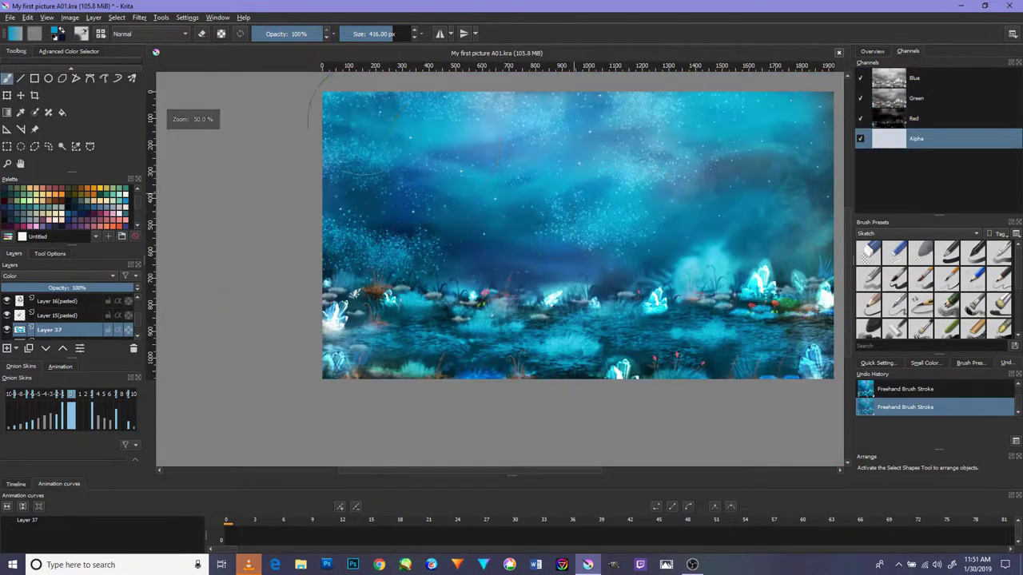
{"action": "left_click", "coordinate": [92, 17]}
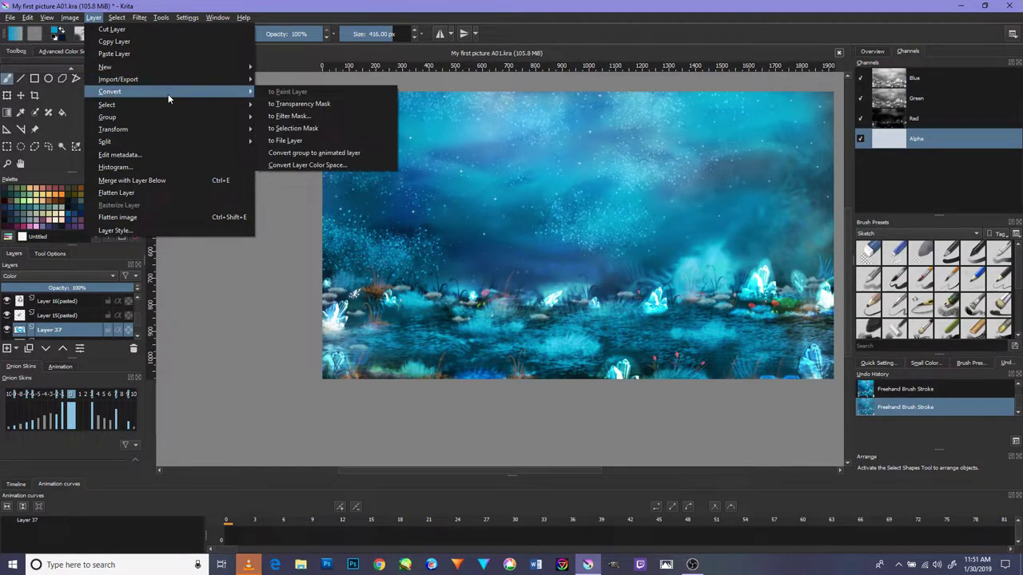
{"action": "mouse_move", "coordinate": [107, 117]}
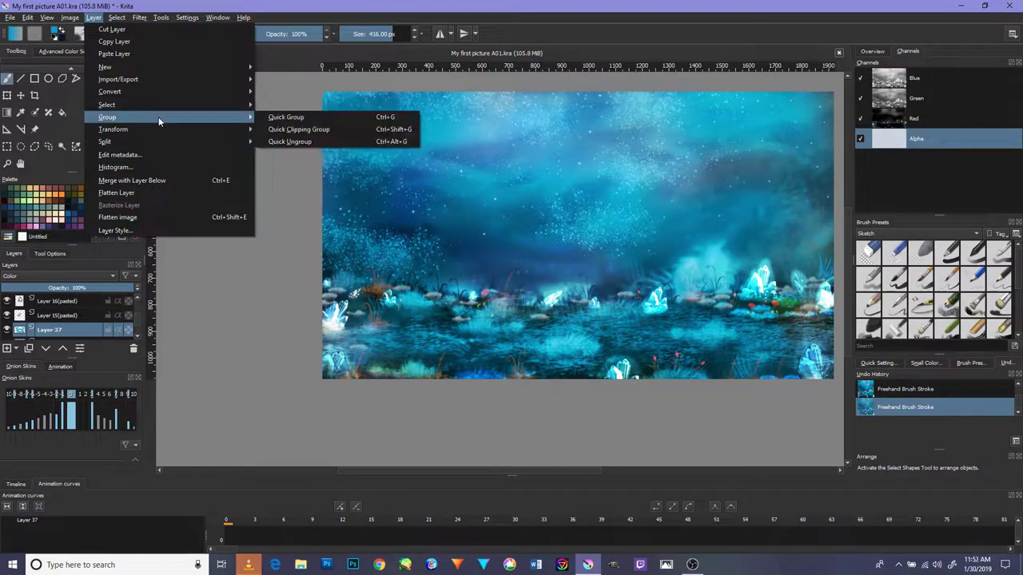
Close the layer commands and choose a different brush preset from the quick palette.
{"action": "left_click", "coordinate": [267, 267]}
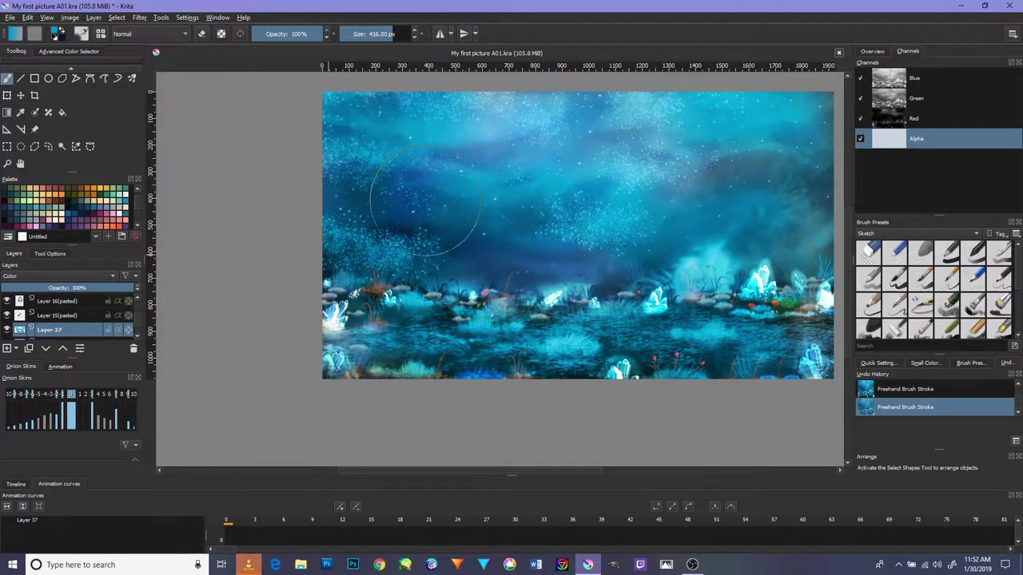
{"action": "right_click", "coordinate": [428, 202]}
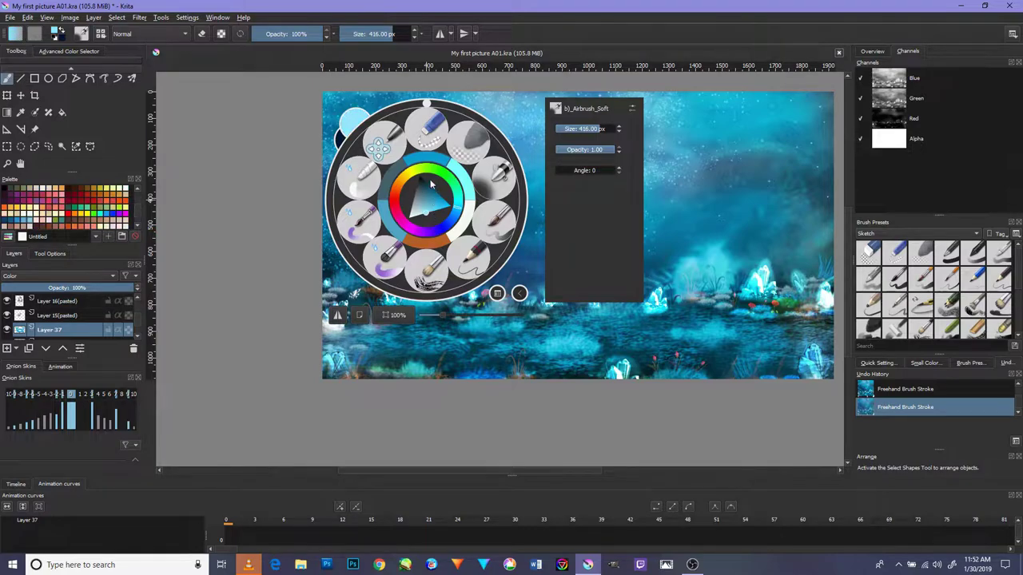
{"action": "right_click", "coordinate": [430, 184]}
{"action": "right_click", "coordinate": [438, 168]}
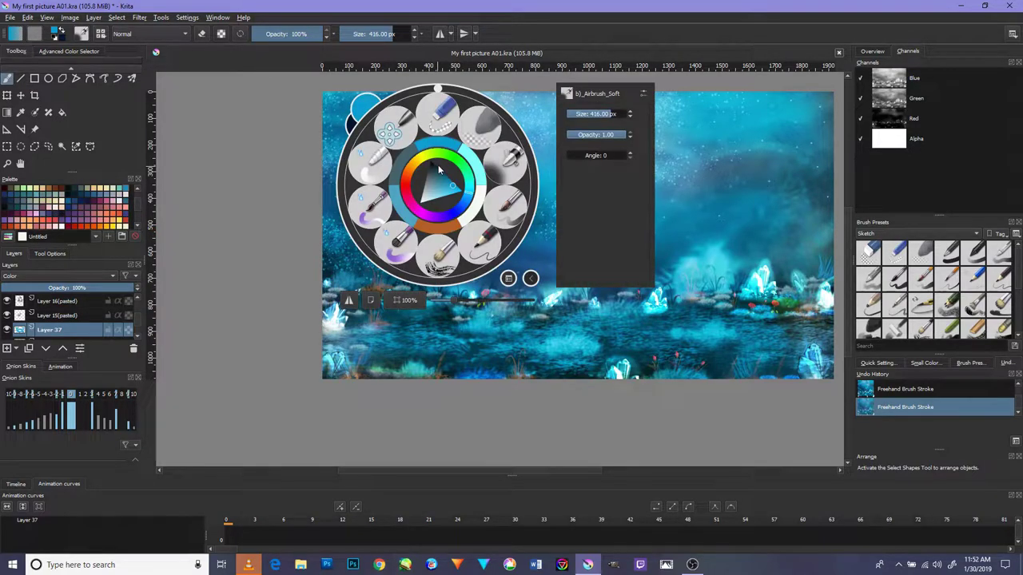
{"action": "left_click", "coordinate": [394, 128]}
Scroll back and forth through the Layers docker and canvas.
{"action": "scroll", "coordinate": [482, 270], "scroll_direction": "up", "scroll_amount": 3}
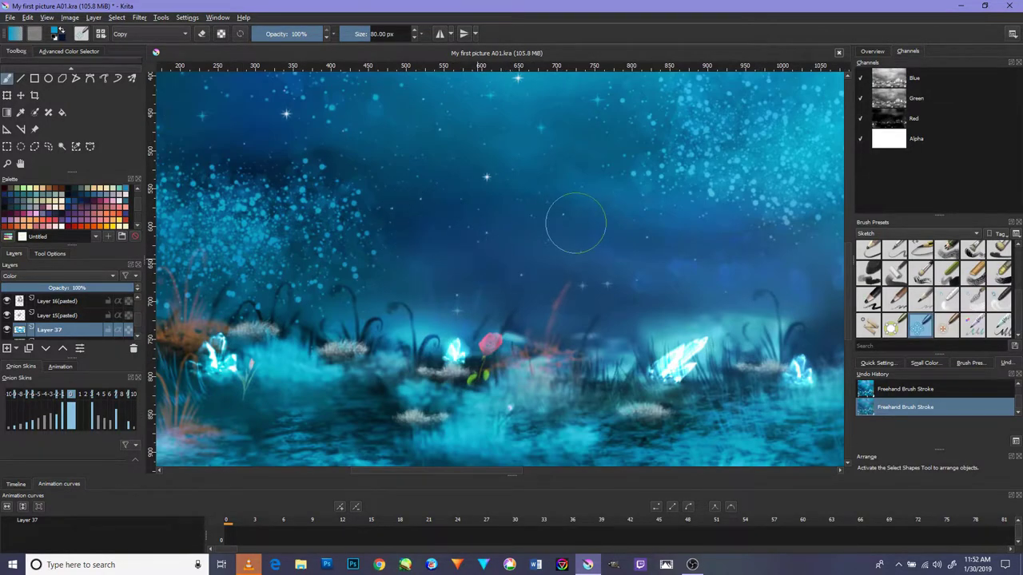
{"action": "scroll", "coordinate": [589, 283], "scroll_direction": "down", "scroll_amount": 3}
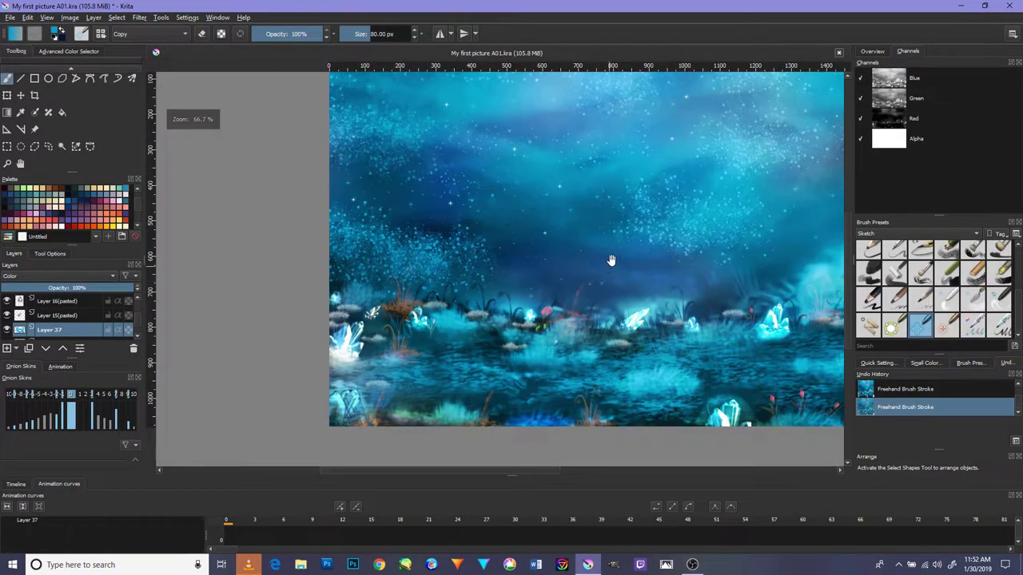
{"action": "scroll", "coordinate": [612, 261], "scroll_direction": "up", "scroll_amount": 1}
{"action": "scroll", "coordinate": [532, 293], "scroll_direction": "down", "scroll_amount": 1}
{"action": "scroll", "coordinate": [571, 280], "scroll_direction": "right", "scroll_amount": 2}
{"action": "scroll", "coordinate": [571, 280], "scroll_direction": "up", "scroll_amount": 1}
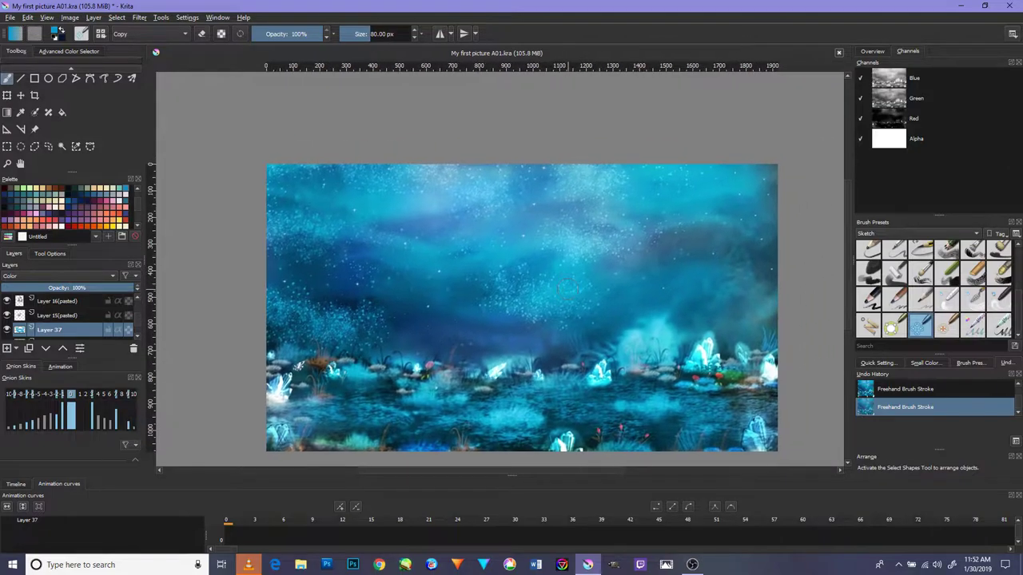
{"action": "scroll", "coordinate": [546, 332], "scroll_direction": "up", "scroll_amount": 1}
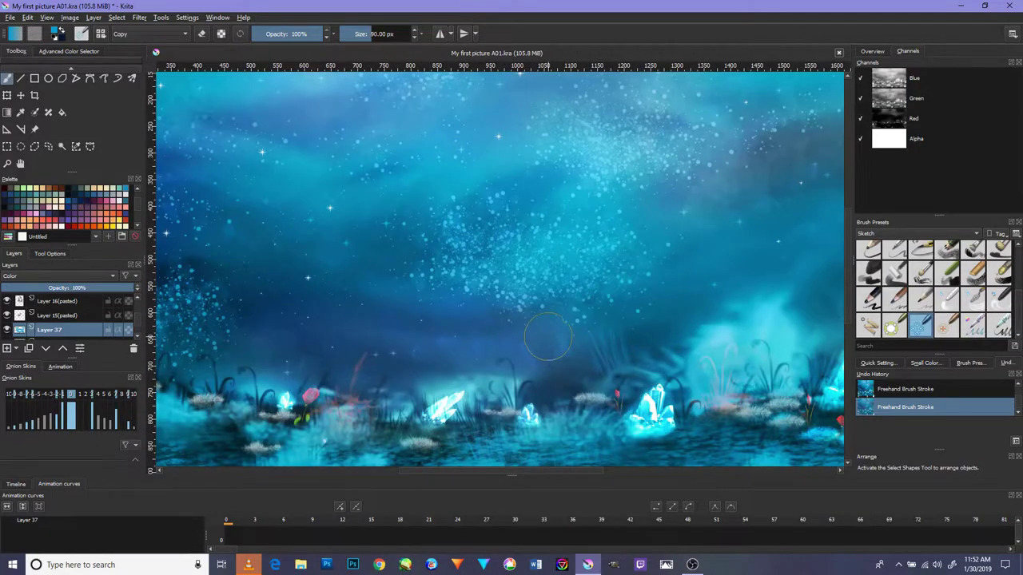
{"action": "scroll", "coordinate": [546, 331], "scroll_direction": "down", "scroll_amount": 3}
{"action": "scroll", "coordinate": [545, 330], "scroll_direction": "up", "scroll_amount": 2}
{"action": "scroll", "coordinate": [537, 338], "scroll_direction": "up", "scroll_amount": 2}
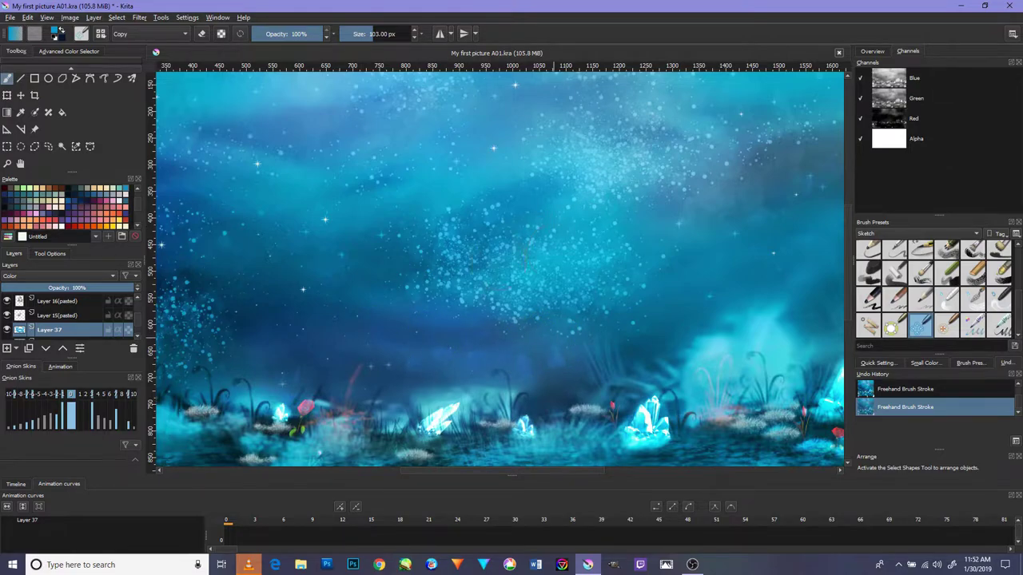
{"action": "scroll", "coordinate": [456, 256], "scroll_direction": "down", "scroll_amount": 4}
{"action": "scroll", "coordinate": [402, 286], "scroll_direction": "up", "scroll_amount": 3}
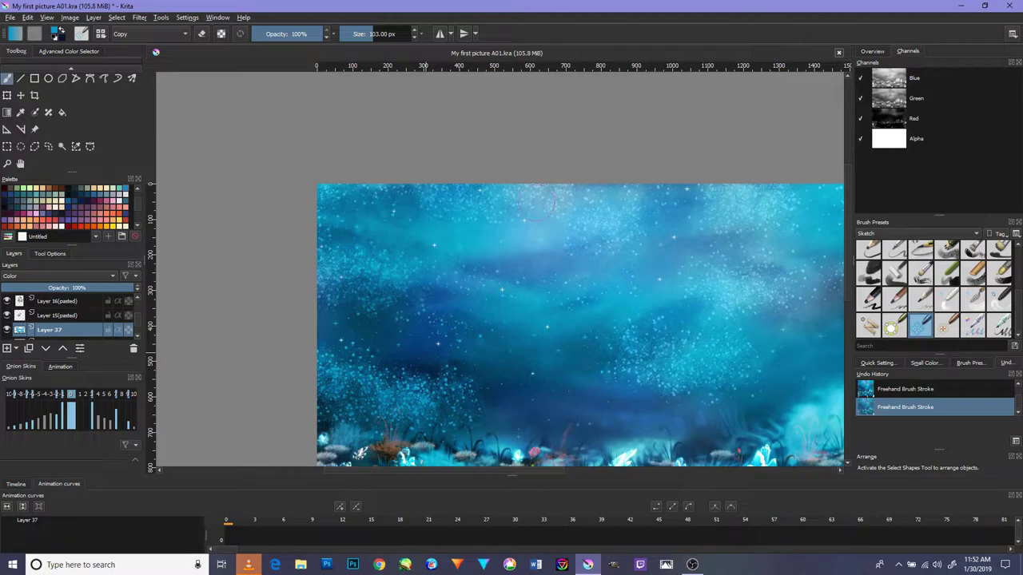
Shift the view to show more sky and sample white as the painting colour.
{"action": "left_click_drag", "start_coordinate": [552, 302], "coordinate": [427, 276]}
{"action": "left_click_drag", "start_coordinate": [601, 285], "coordinate": [556, 256]}
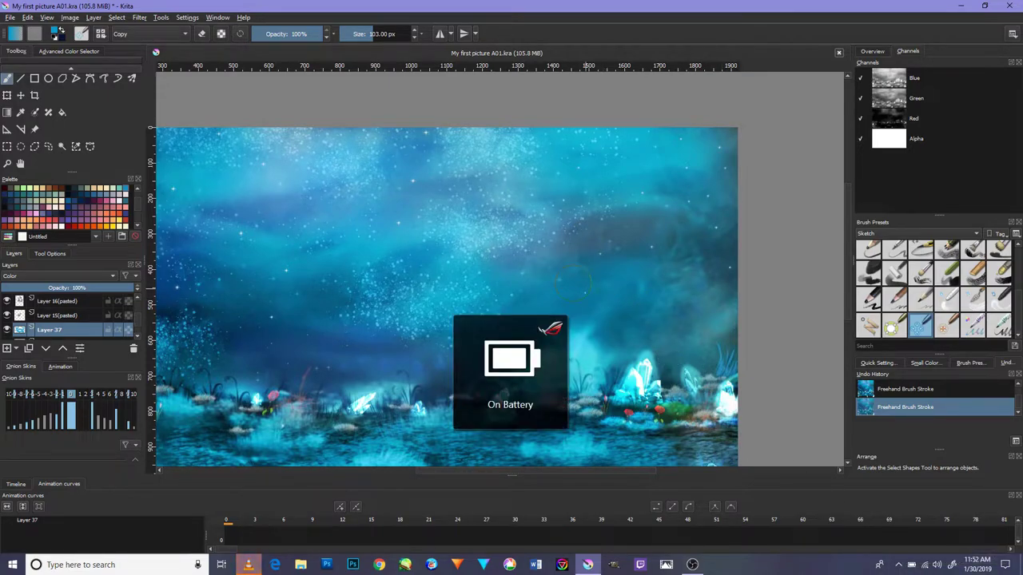
{"action": "left_click_drag", "start_coordinate": [506, 346], "coordinate": [550, 269]}
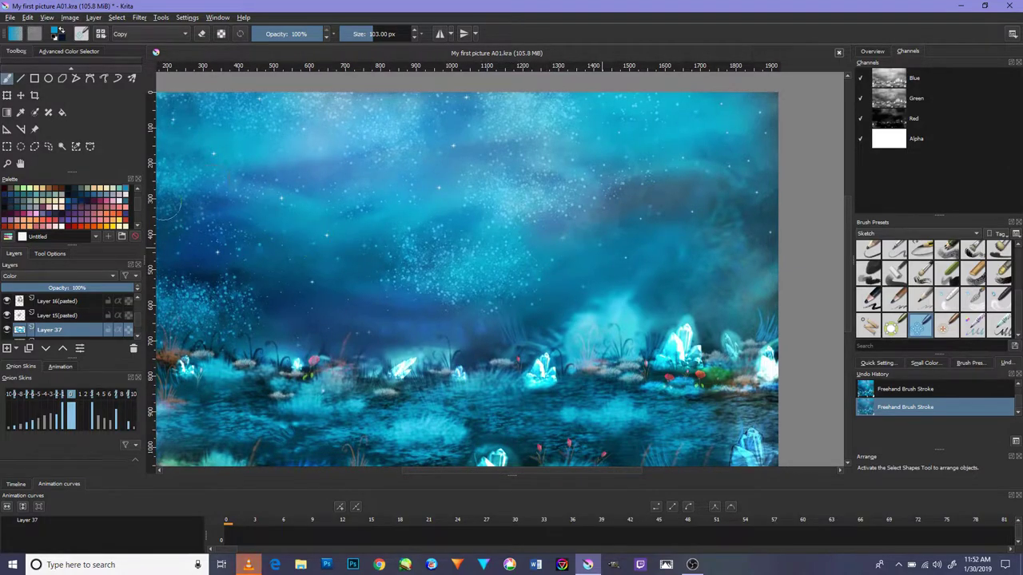
{"action": "left_click", "coordinate": [683, 339], "text": "ctrl"}
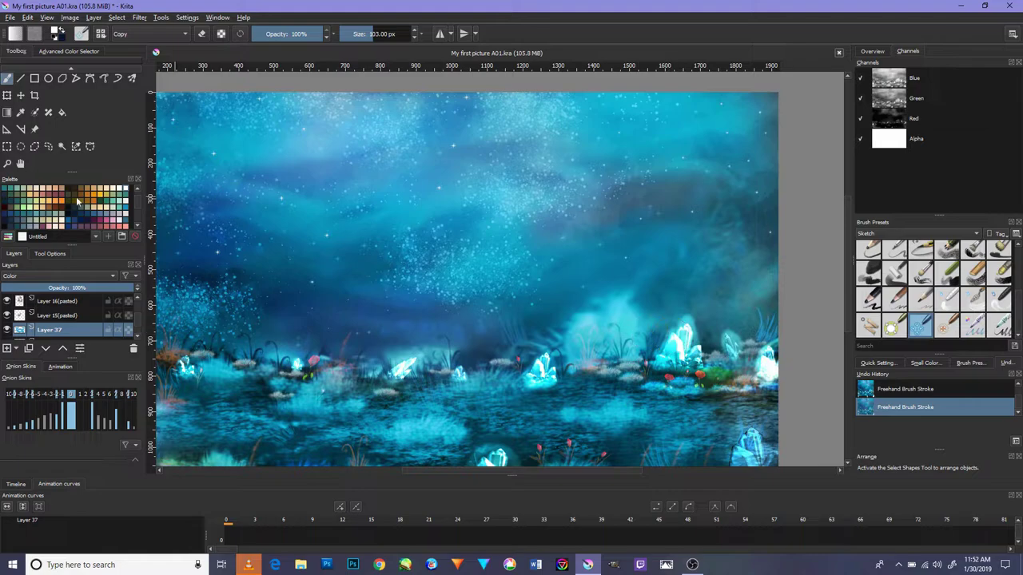
{"action": "scroll", "coordinate": [137, 319], "scroll_direction": "down", "scroll_amount": 2}
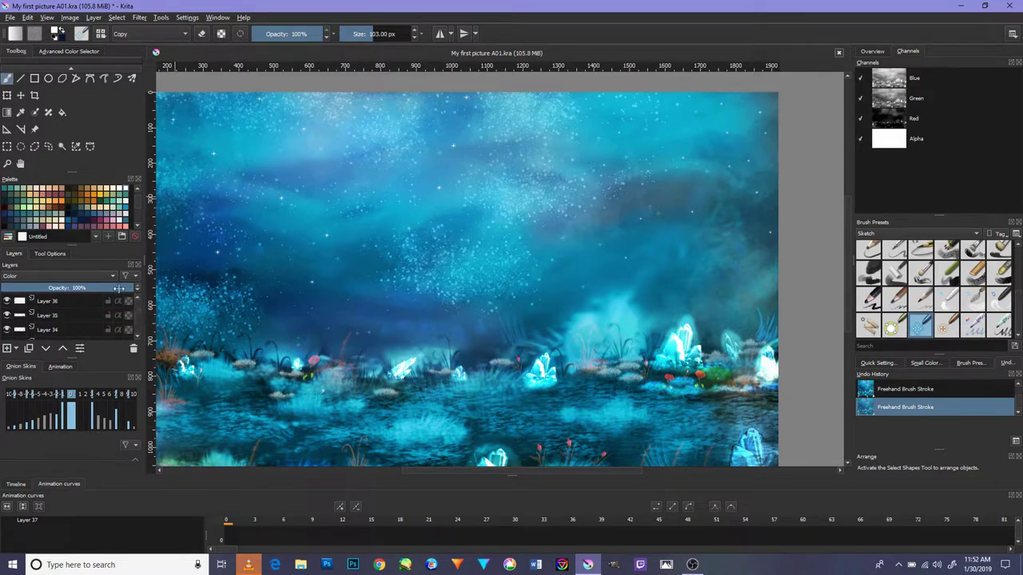
Add new Layer 38 above Layer 36, trying 74% opacity before restoring 100%.
{"action": "left_click", "coordinate": [76, 303]}
{"action": "left_click", "coordinate": [8, 348]}
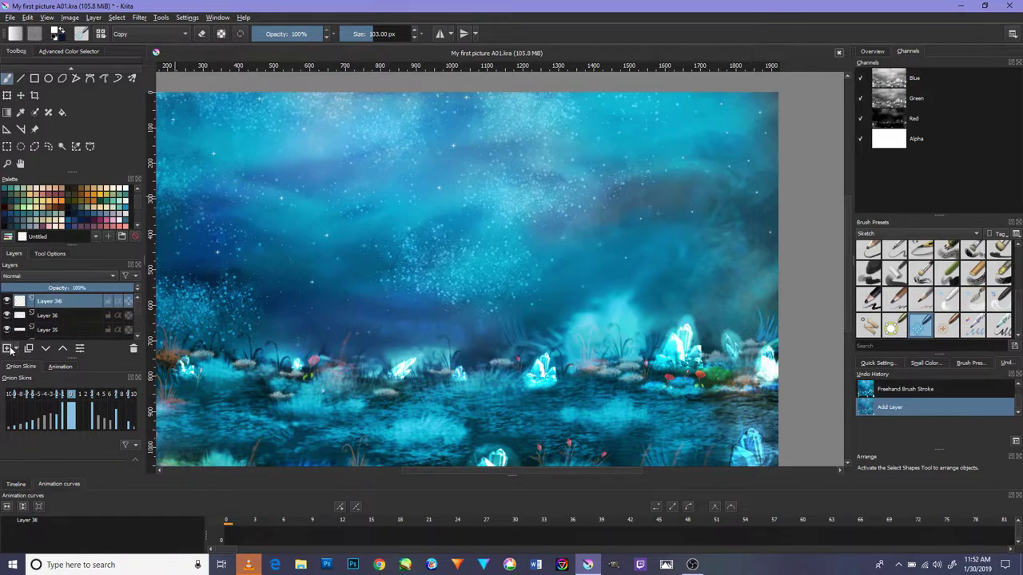
{"action": "left_click_drag", "start_coordinate": [113, 287], "coordinate": [101, 288]}
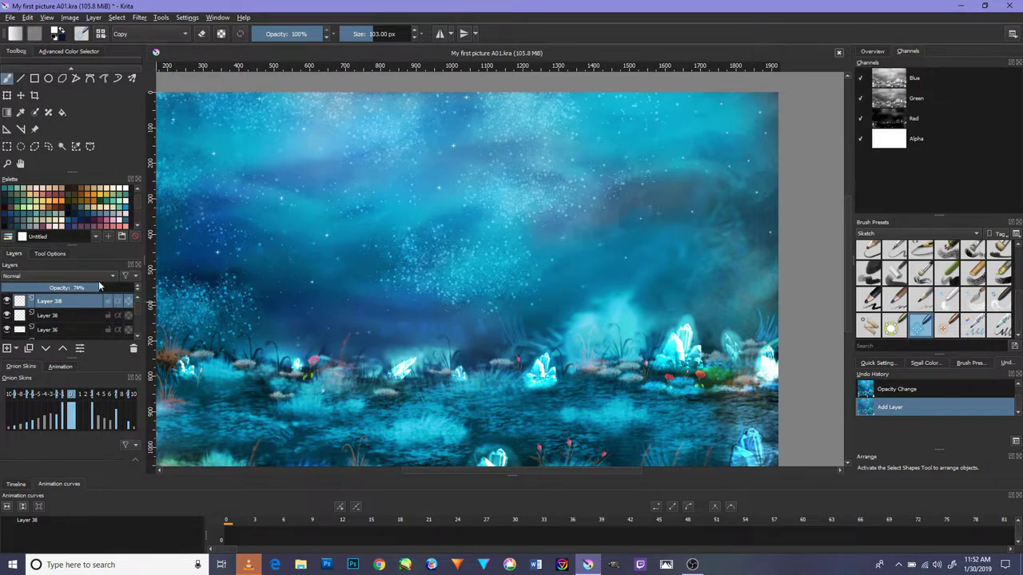
{"action": "left_click_drag", "start_coordinate": [99, 286], "coordinate": [165, 287]}
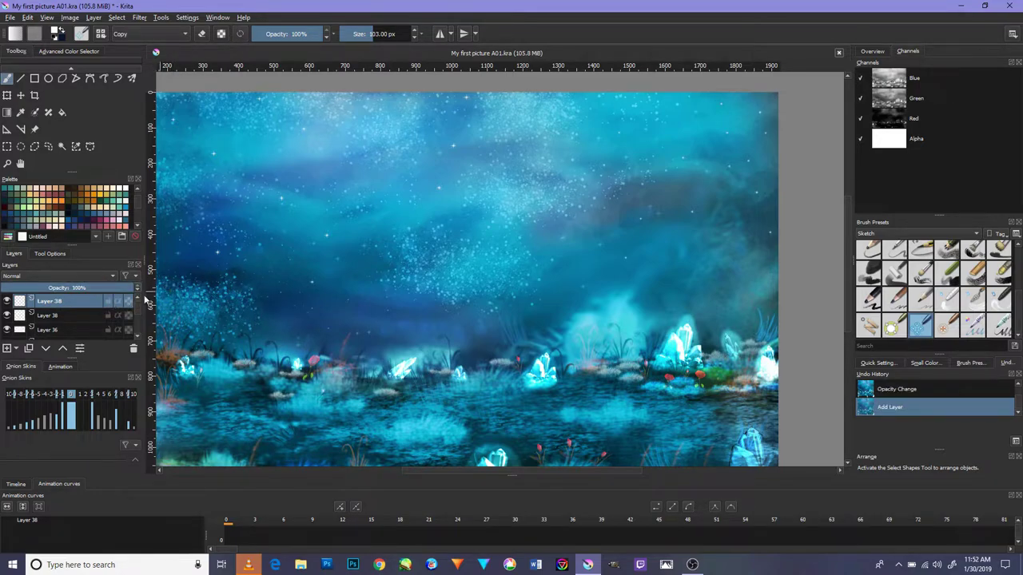
Add Layer 39 in Luminosity blend mode and pick the Textures star-stamp brush.
{"action": "left_click", "coordinate": [6, 349]}
{"action": "left_click", "coordinate": [49, 276]}
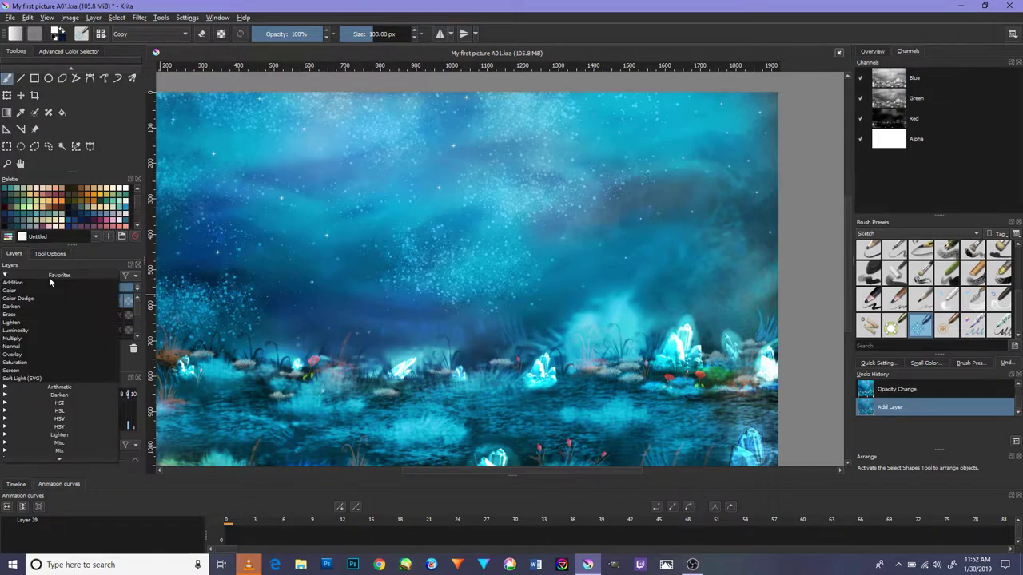
{"action": "left_click", "coordinate": [48, 331]}
{"action": "key", "text": "minus"}
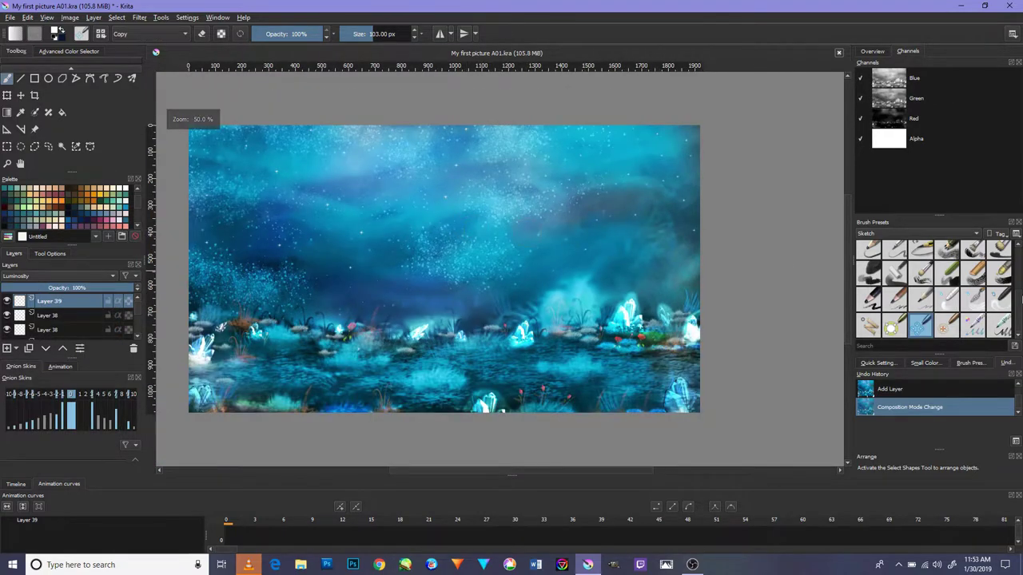
{"action": "left_click", "coordinate": [899, 235]}
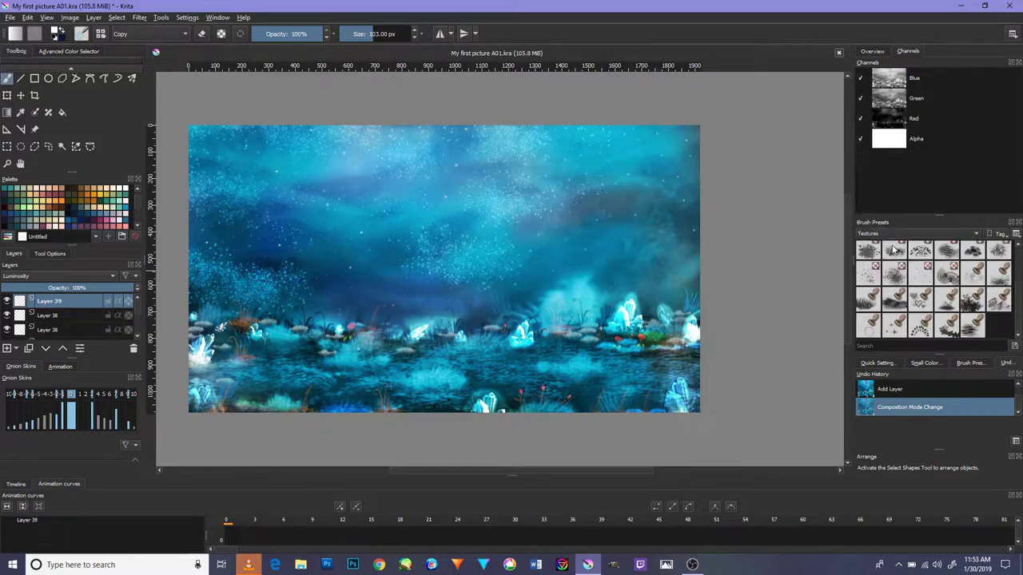
{"action": "left_click", "coordinate": [895, 327]}
Stamp an oversized star in the sky, then undo it via Undo History.
{"action": "scroll", "coordinate": [703, 226], "scroll_direction": "up", "scroll_amount": 2}
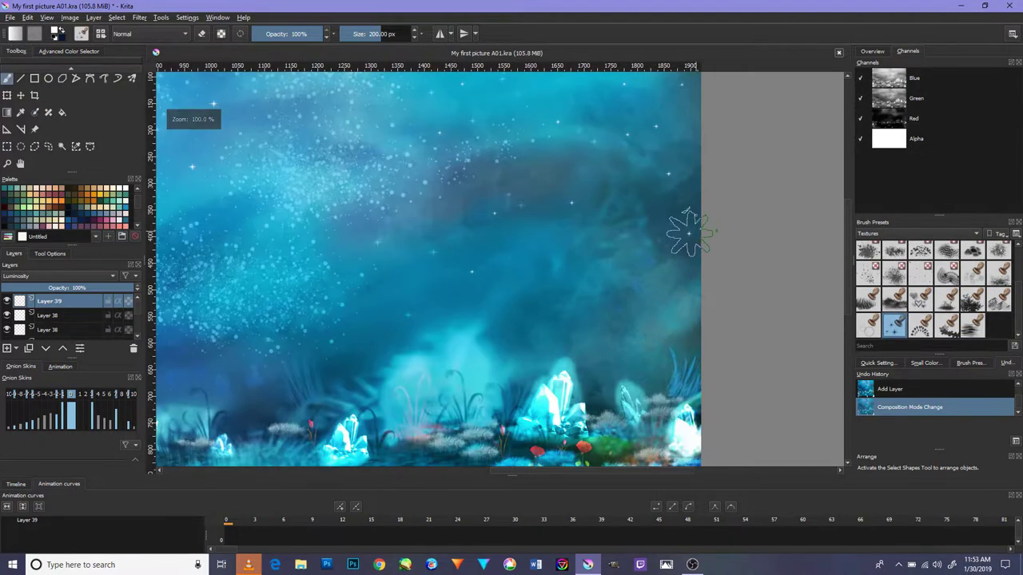
{"action": "left_click", "coordinate": [580, 184]}
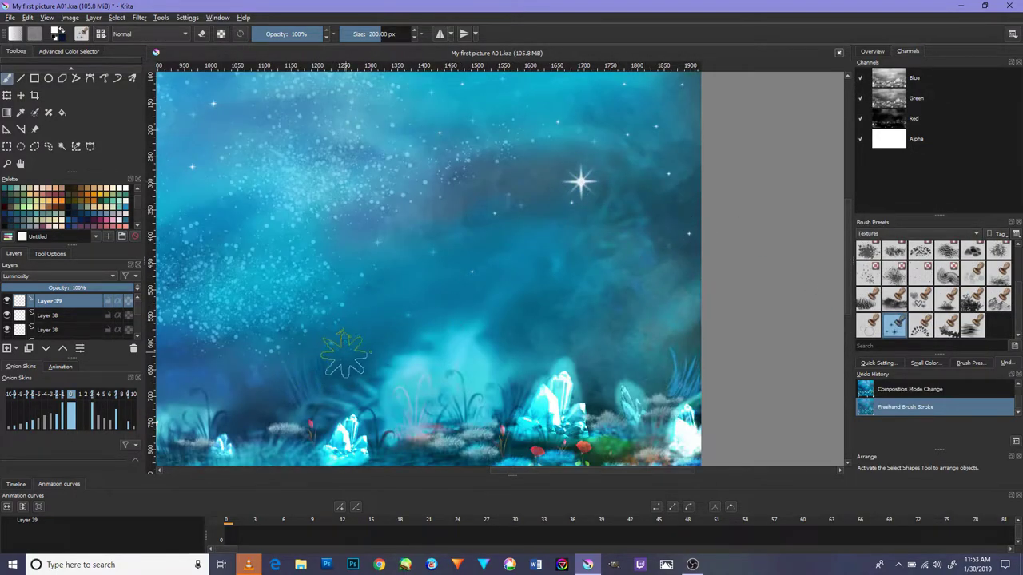
{"action": "left_click", "coordinate": [923, 390]}
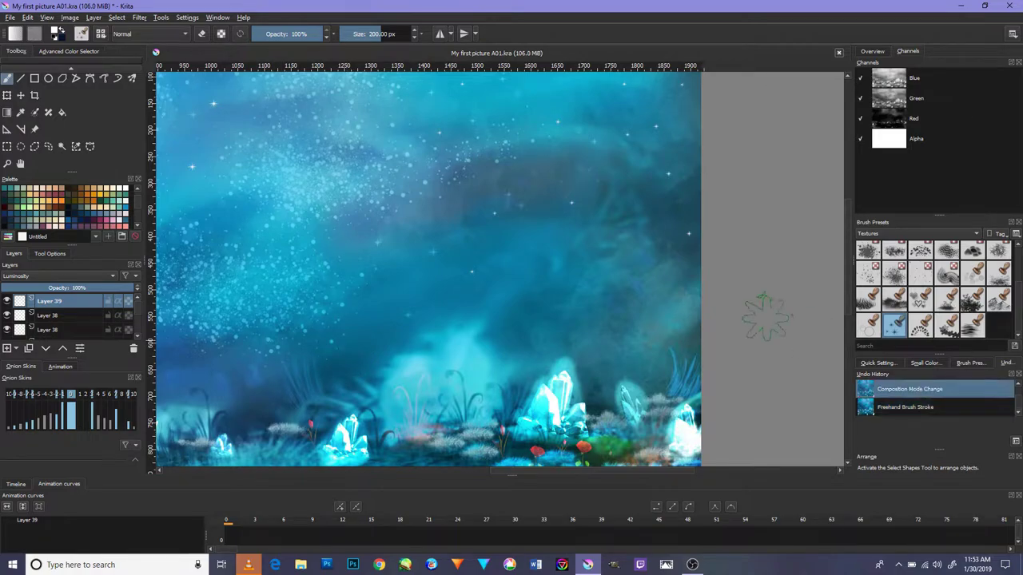
Resize the star brush to 22 px and stamp a small sparkle star.
{"action": "scroll", "coordinate": [557, 190], "scroll_direction": "down", "scroll_amount": 1}
{"action": "scroll", "coordinate": [557, 190], "scroll_direction": "up", "scroll_amount": 4}
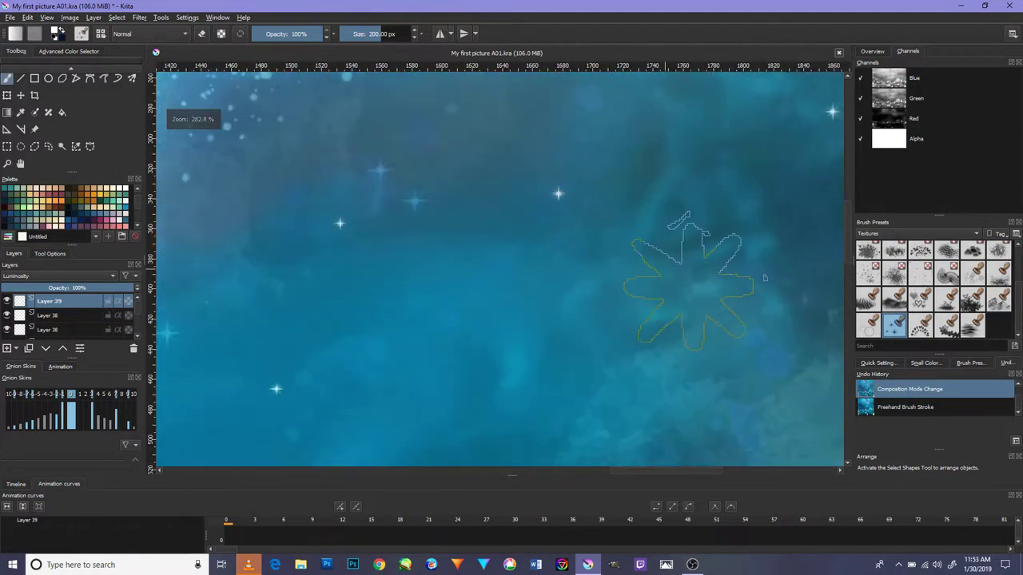
{"action": "scroll", "coordinate": [687, 283], "scroll_direction": "down", "scroll_amount": 4}
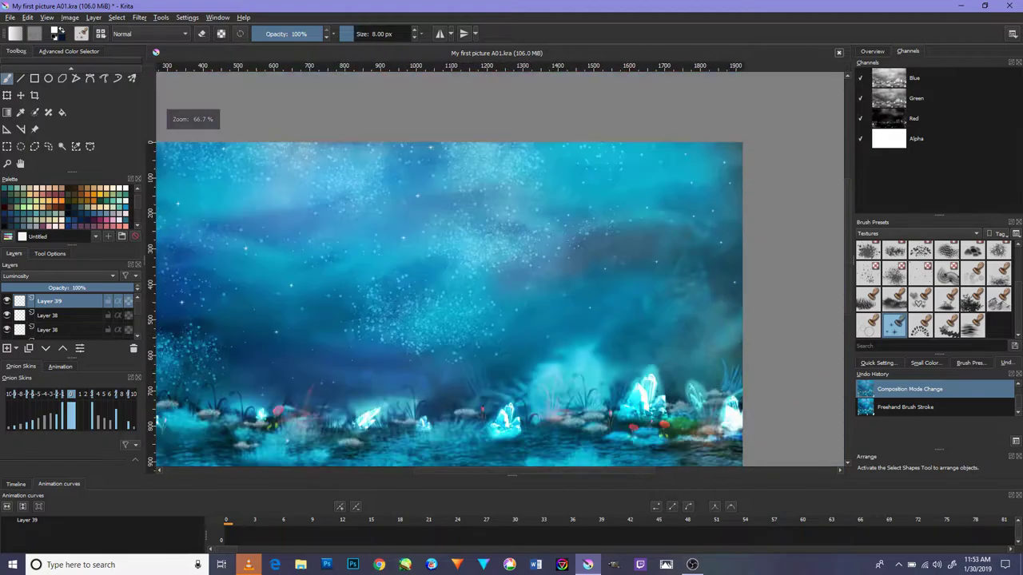
{"action": "scroll", "coordinate": [650, 353], "scroll_direction": "up", "scroll_amount": 3}
{"action": "key", "text": "ctrl+shift+z"}
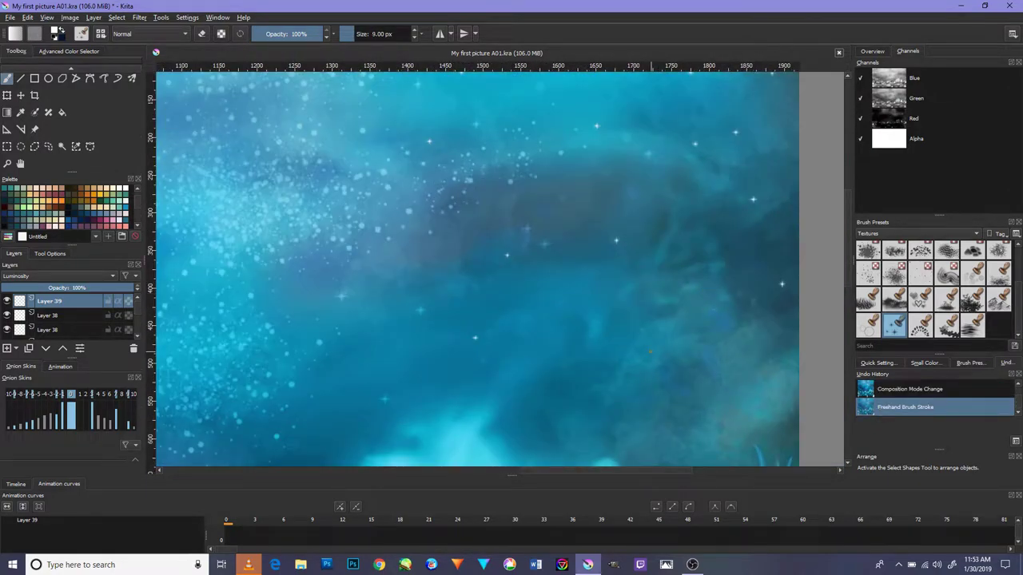
{"action": "key", "text": "bracketright"}
{"action": "left_click", "coordinate": [652, 351]}
Bring the top edge into view and stamp four sparkle stars near the top-right.
{"action": "left_click_drag", "start_coordinate": [647, 214], "coordinate": [640, 382]}
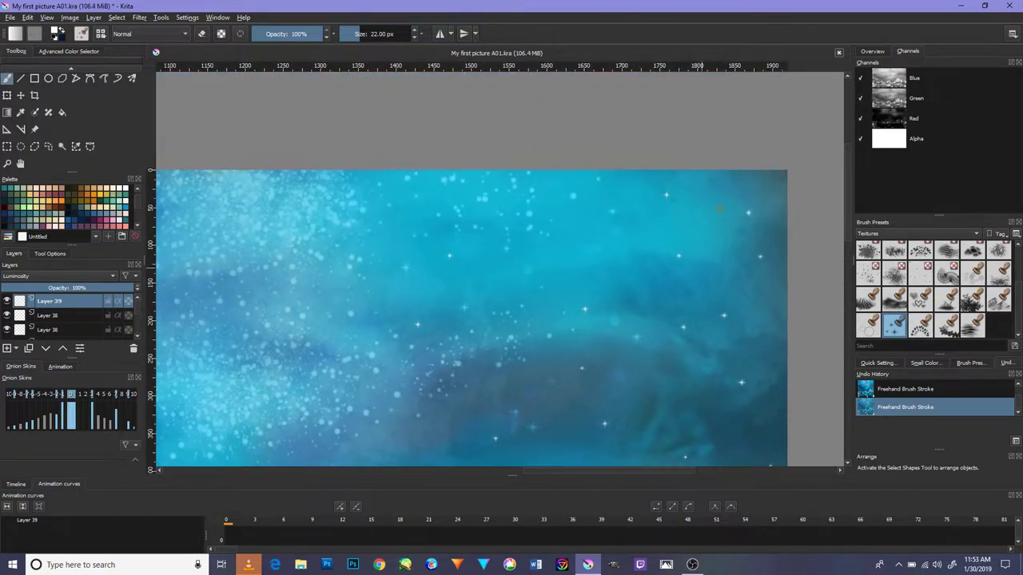
{"action": "scroll", "coordinate": [758, 185], "scroll_direction": "up", "scroll_amount": 2}
{"action": "scroll", "coordinate": [767, 183], "scroll_direction": "up", "scroll_amount": 2}
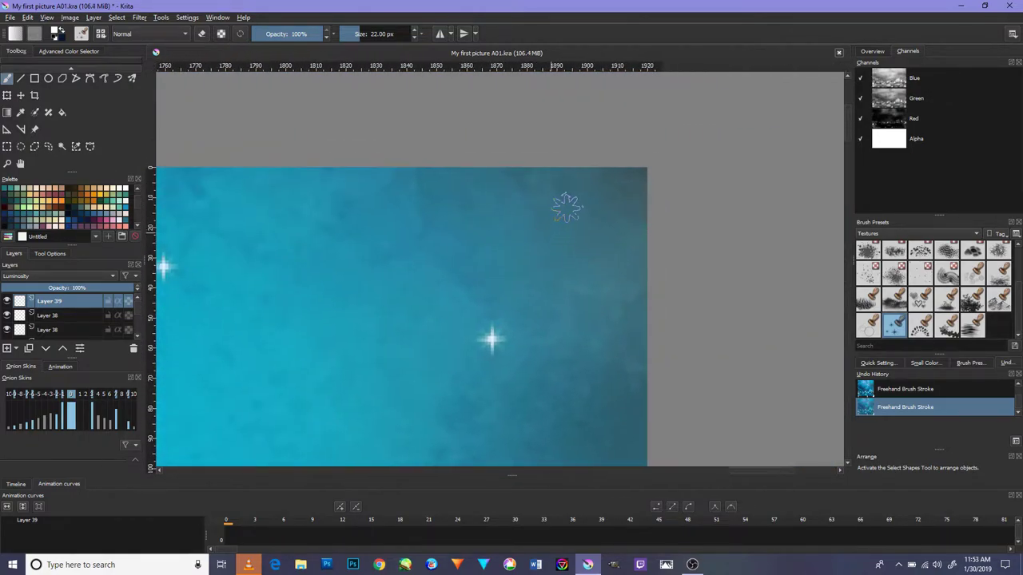
{"action": "left_click", "coordinate": [626, 194]}
{"action": "left_click", "coordinate": [409, 198]}
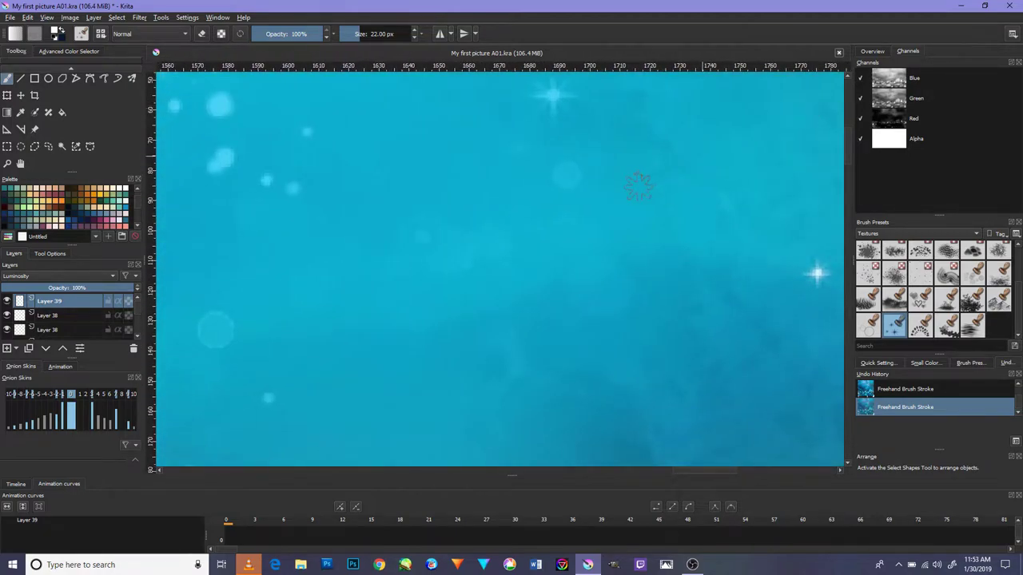
{"action": "left_click", "coordinate": [638, 188]}
{"action": "left_click", "coordinate": [393, 234]}
Enlarge the star brush to 35 px while panning toward the upper-left sky.
{"action": "scroll", "coordinate": [517, 361], "scroll_direction": "down", "scroll_amount": 4}
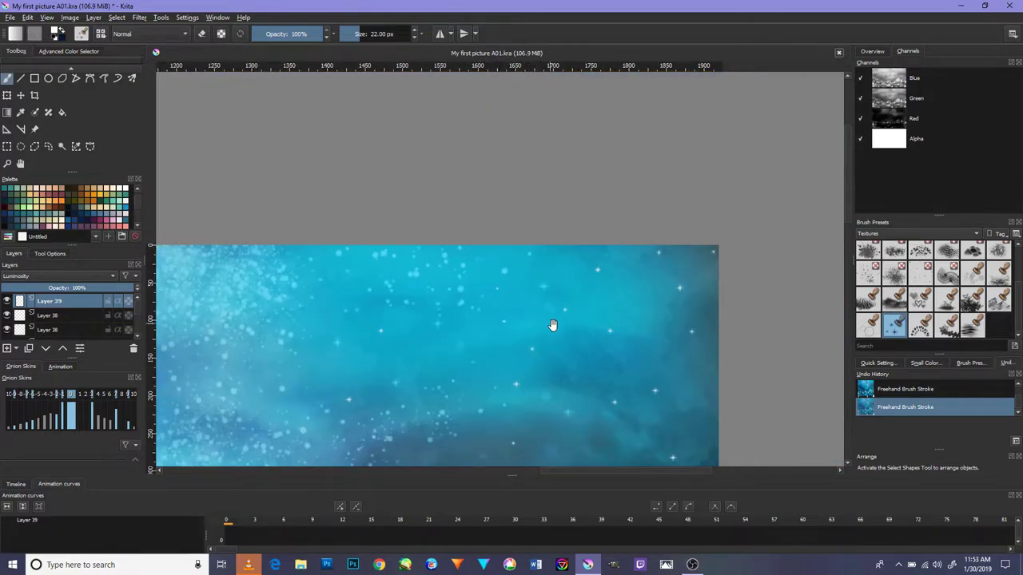
{"action": "left_click_drag", "start_coordinate": [563, 322], "coordinate": [704, 320]}
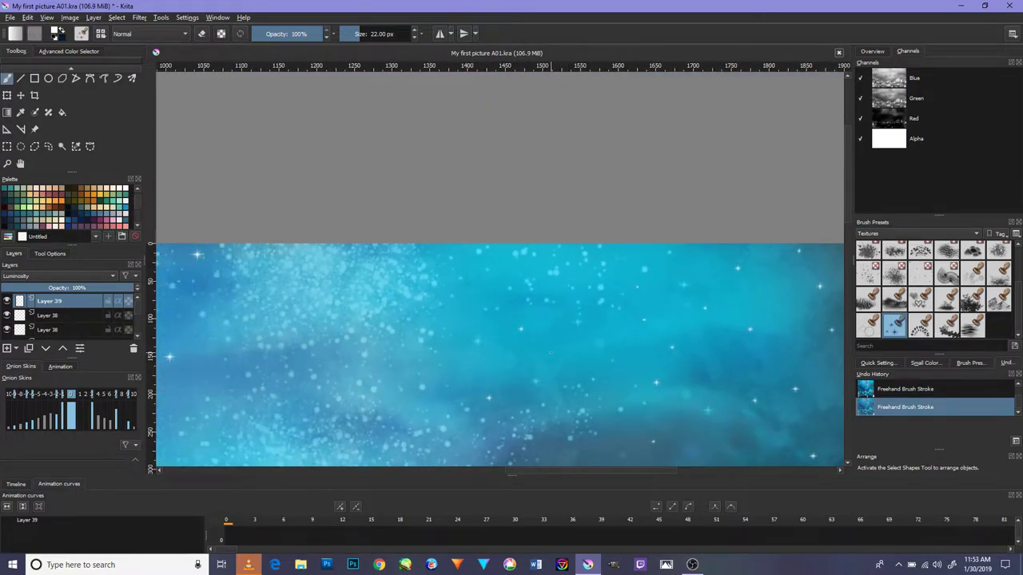
{"action": "left_click_drag", "start_coordinate": [549, 353], "coordinate": [716, 422]}
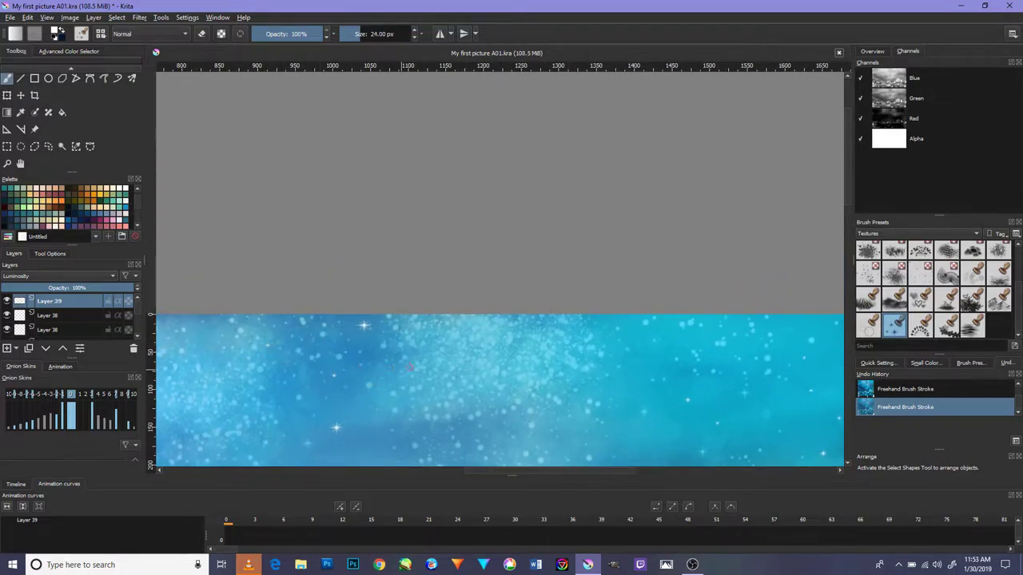
{"action": "scroll", "coordinate": [575, 390], "scroll_direction": "up", "scroll_amount": 3}
{"action": "key", "text": "bracketright"}
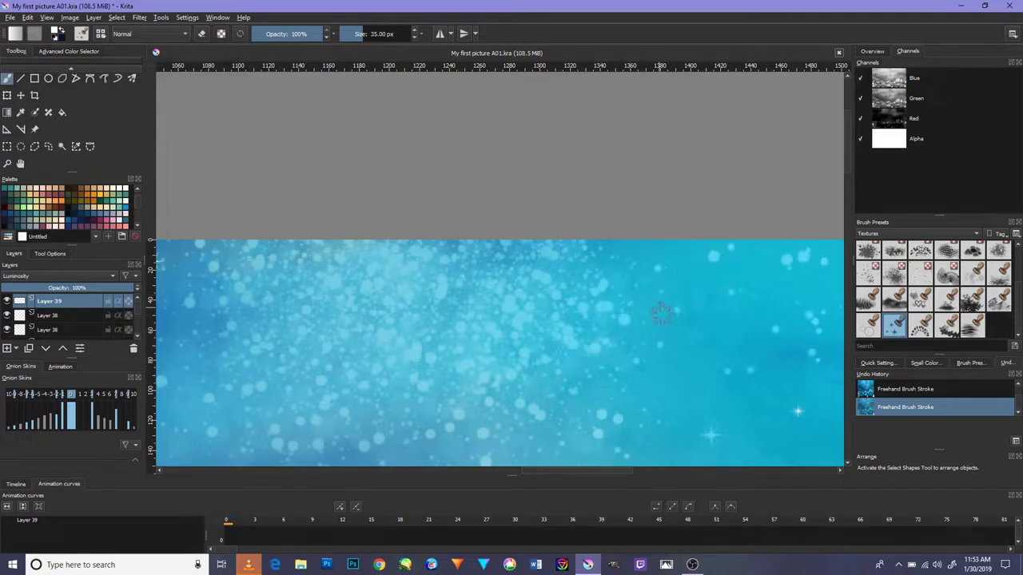
{"action": "scroll", "coordinate": [660, 312], "scroll_direction": "down", "scroll_amount": 1}
{"action": "scroll", "coordinate": [655, 296], "scroll_direction": "up", "scroll_amount": 3}
{"action": "scroll", "coordinate": [631, 303], "scroll_direction": "down", "scroll_amount": 4}
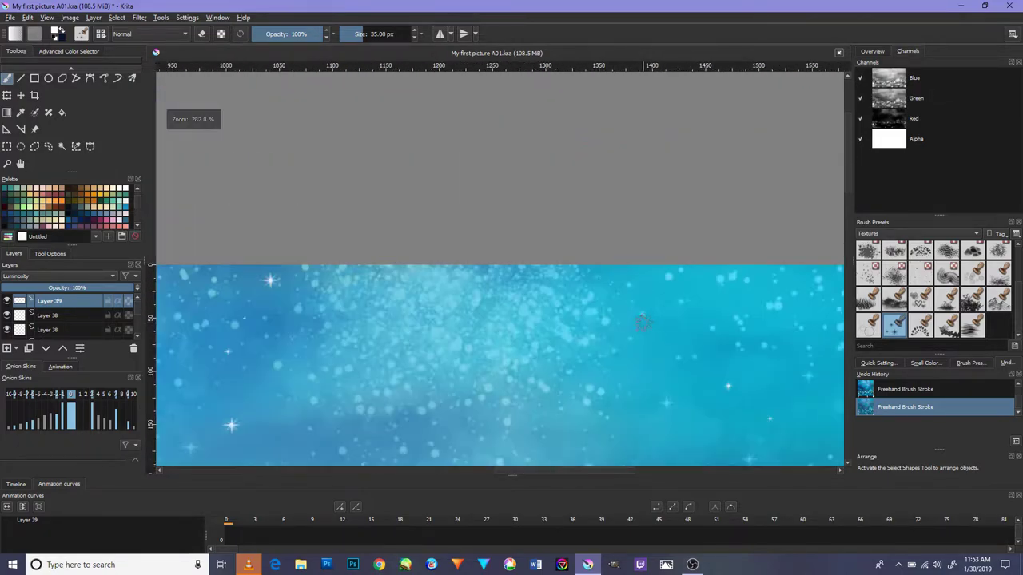
{"action": "scroll", "coordinate": [643, 321], "scroll_direction": "down", "scroll_amount": 3}
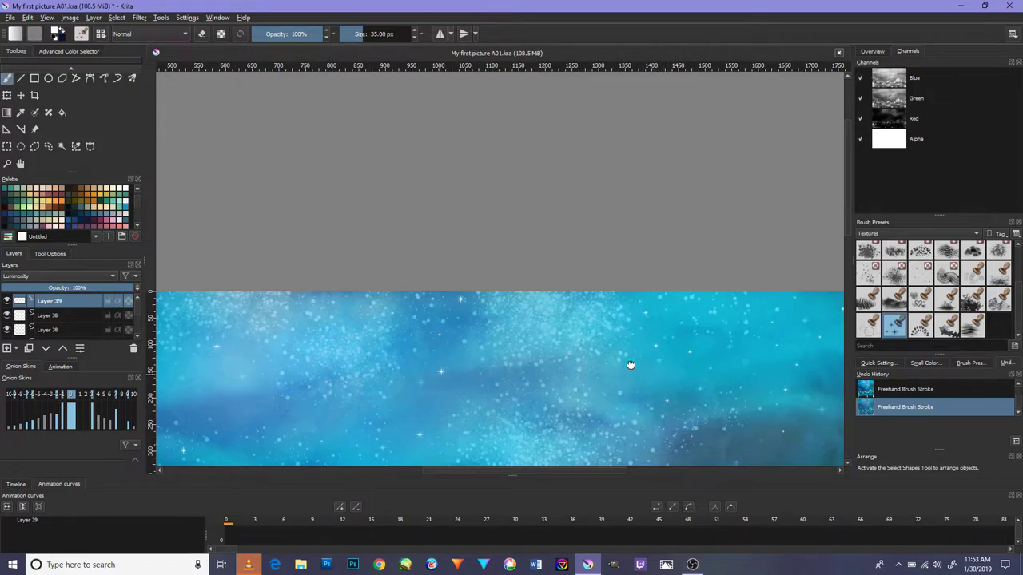
{"action": "left_click_drag", "start_coordinate": [628, 365], "coordinate": [664, 304]}
Stamp five sparkle stars across the left and upper sky and blue clouds.
{"action": "scroll", "coordinate": [427, 322], "scroll_direction": "up", "scroll_amount": 2}
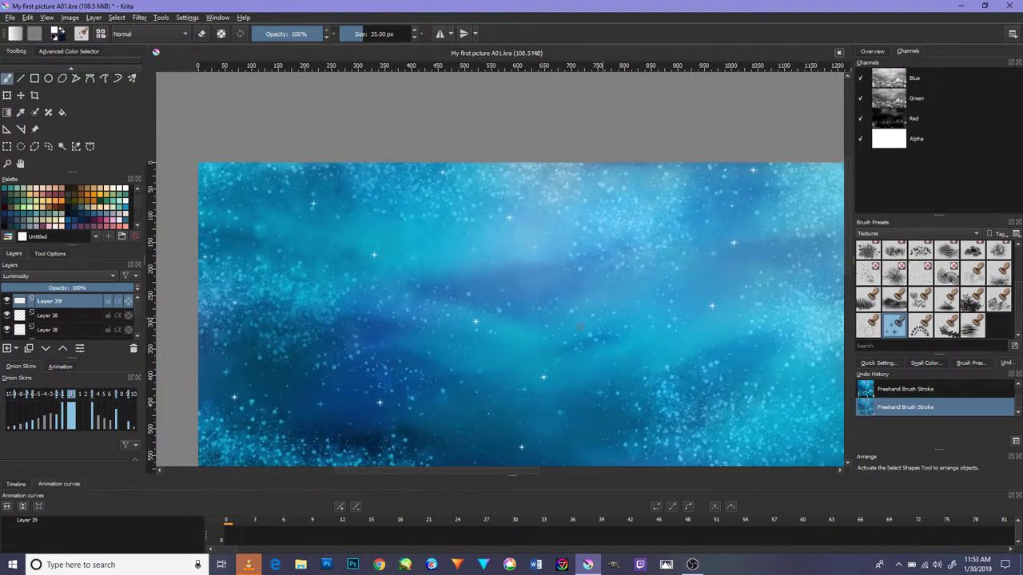
{"action": "scroll", "coordinate": [426, 335], "scroll_direction": "up", "scroll_amount": 1}
{"action": "scroll", "coordinate": [427, 351], "scroll_direction": "up", "scroll_amount": 1}
{"action": "scroll", "coordinate": [426, 366], "scroll_direction": "up", "scroll_amount": 1}
{"action": "left_click", "coordinate": [425, 364]}
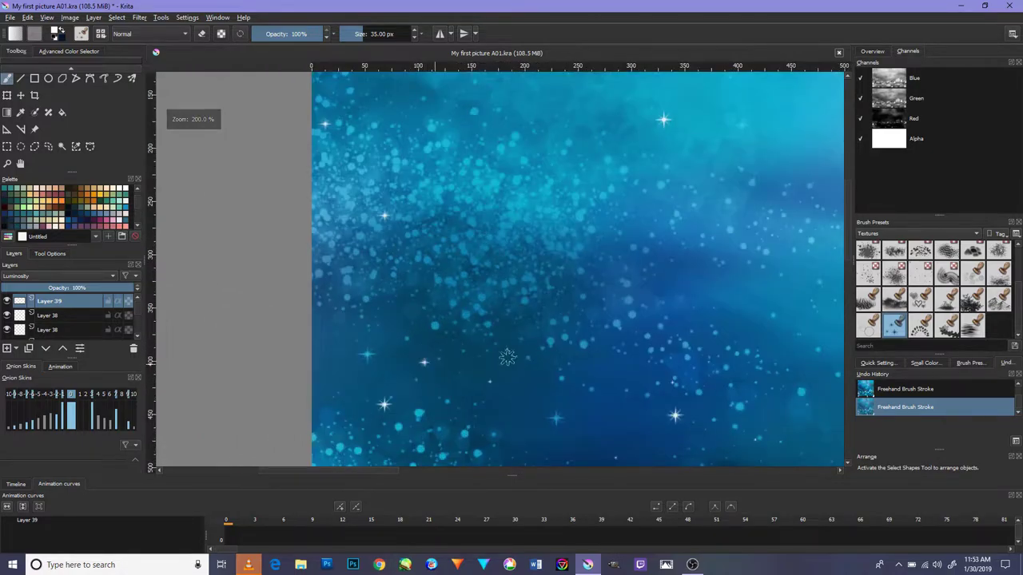
{"action": "left_click", "coordinate": [687, 269]}
{"action": "left_click", "coordinate": [592, 336]}
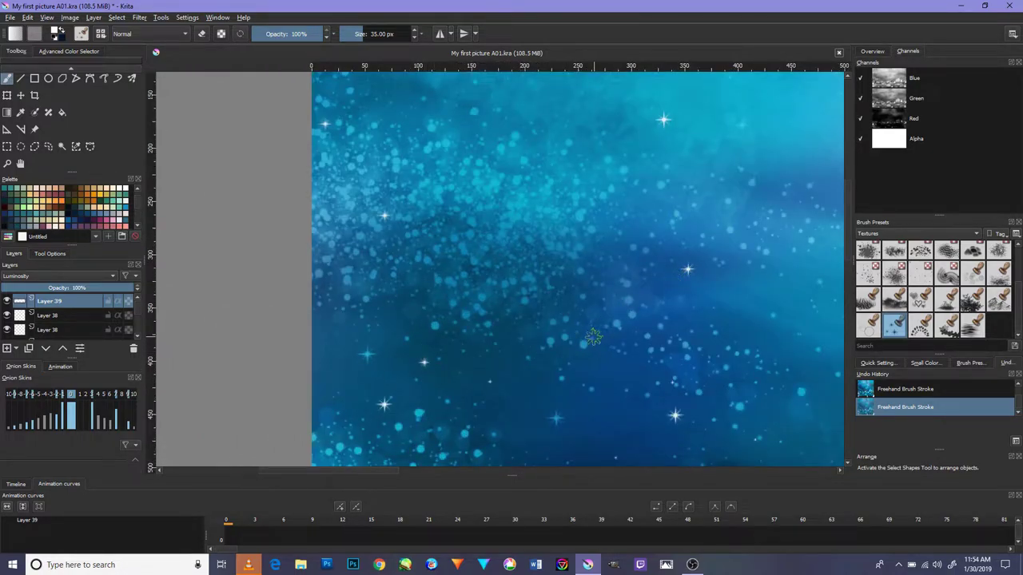
{"action": "left_click", "coordinate": [473, 218]}
{"action": "scroll", "coordinate": [525, 261], "scroll_direction": "down", "scroll_amount": 1}
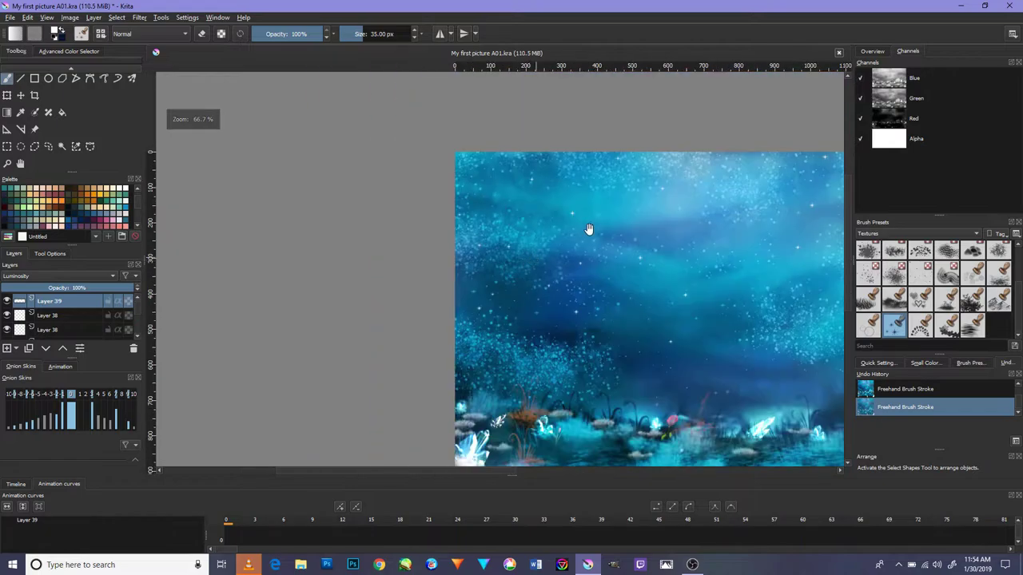
{"action": "scroll", "coordinate": [490, 267], "scroll_direction": "up", "scroll_amount": 1}
{"action": "left_click", "coordinate": [491, 294]}
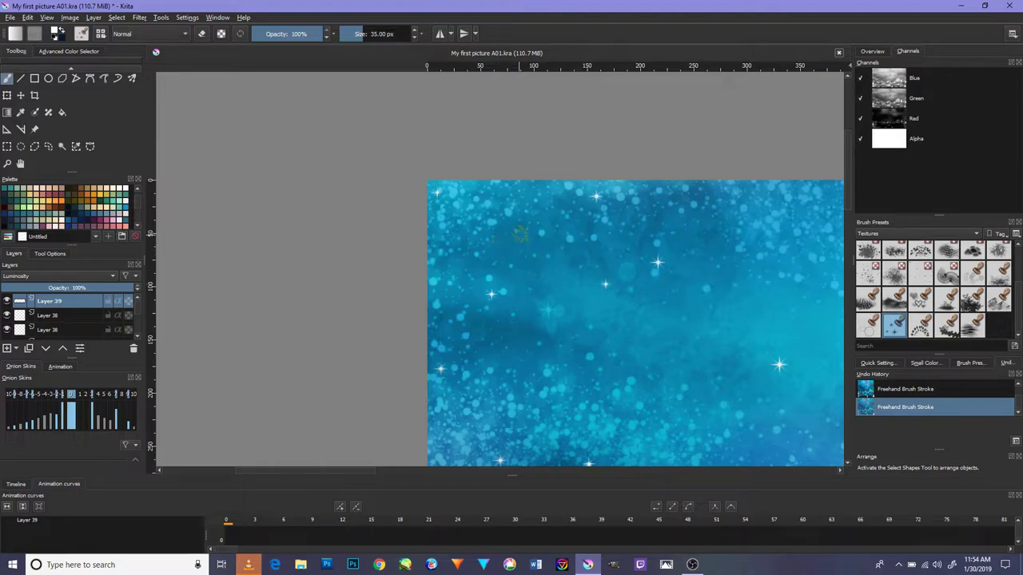
Shrink the star brush to 30 px while panning toward the top of the sky.
{"action": "scroll", "coordinate": [591, 305], "scroll_direction": "down", "scroll_amount": 5}
{"action": "scroll", "coordinate": [587, 311], "scroll_direction": "up", "scroll_amount": 1}
{"action": "left_click_drag", "start_coordinate": [586, 311], "coordinate": [497, 300]}
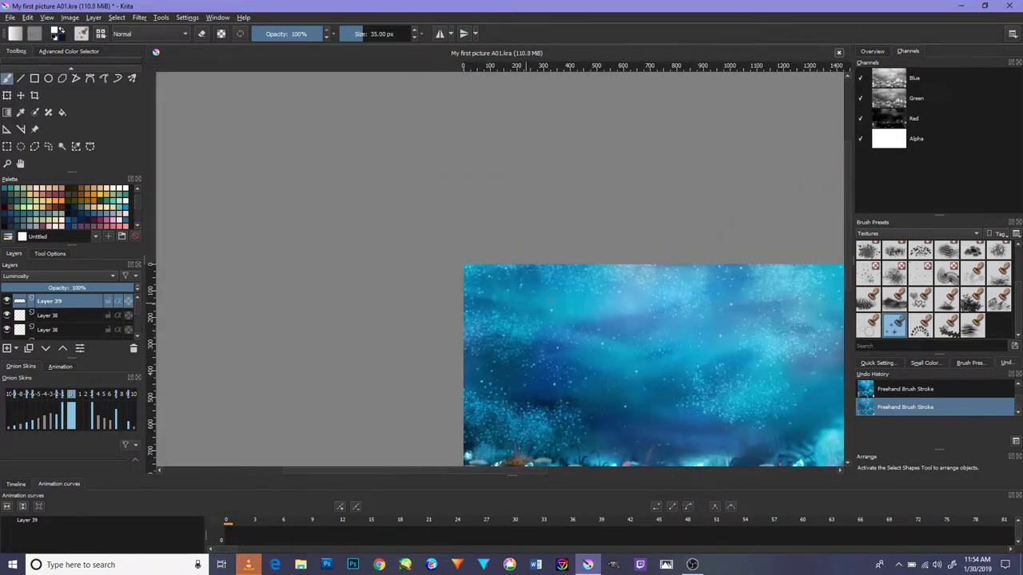
{"action": "scroll", "coordinate": [593, 316], "scroll_direction": "up", "scroll_amount": 2}
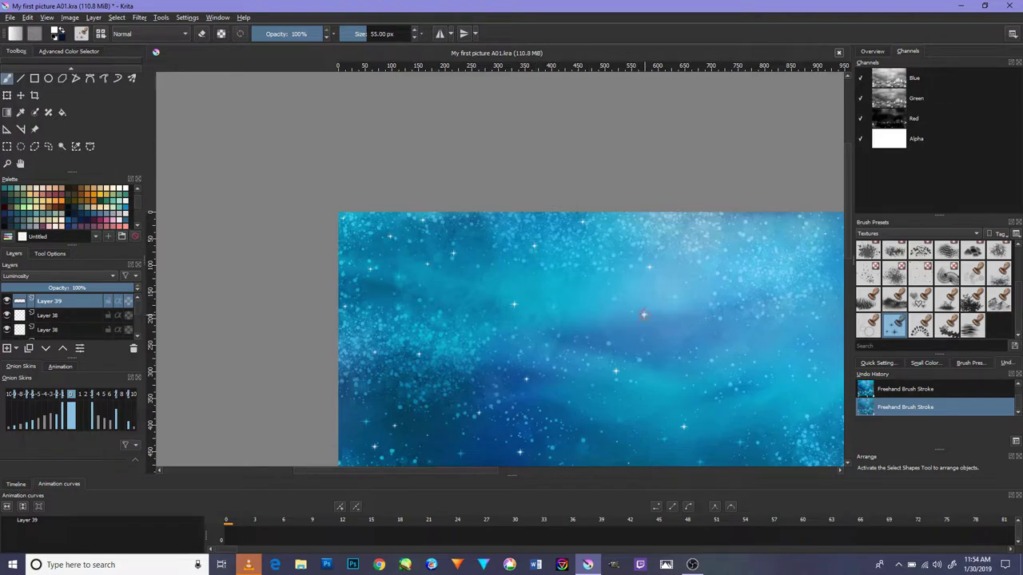
{"action": "scroll", "coordinate": [643, 314], "scroll_direction": "down", "scroll_amount": 2}
{"action": "left_click_drag", "start_coordinate": [701, 375], "coordinate": [664, 299]}
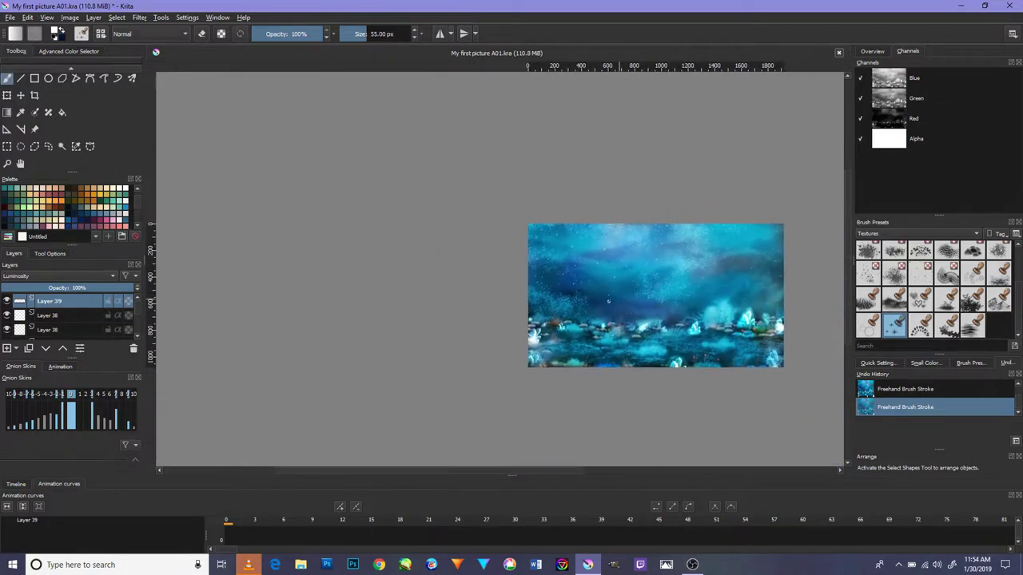
{"action": "scroll", "coordinate": [597, 302], "scroll_direction": "up", "scroll_amount": 4}
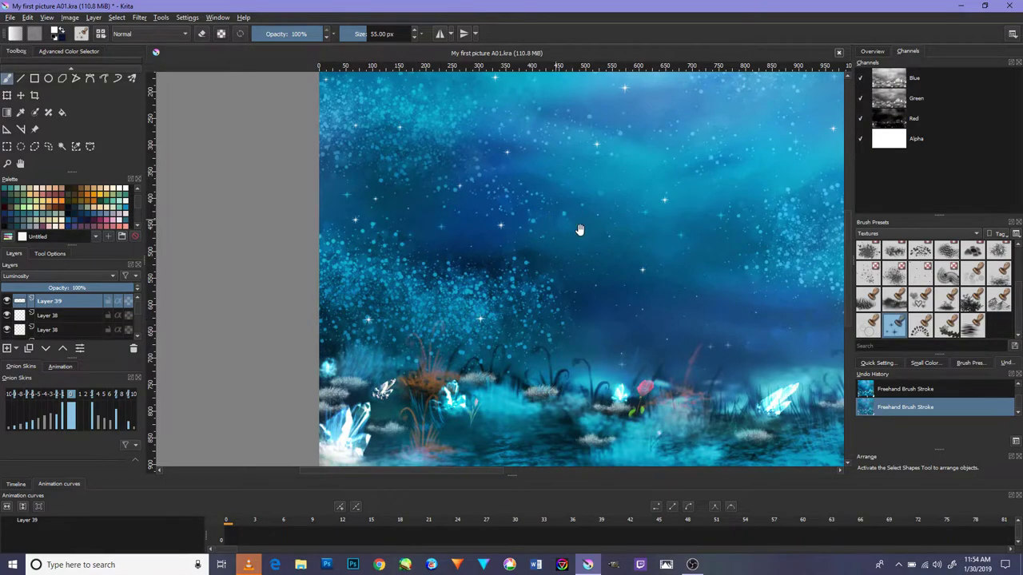
{"action": "left_click_drag", "start_coordinate": [577, 228], "coordinate": [501, 300]}
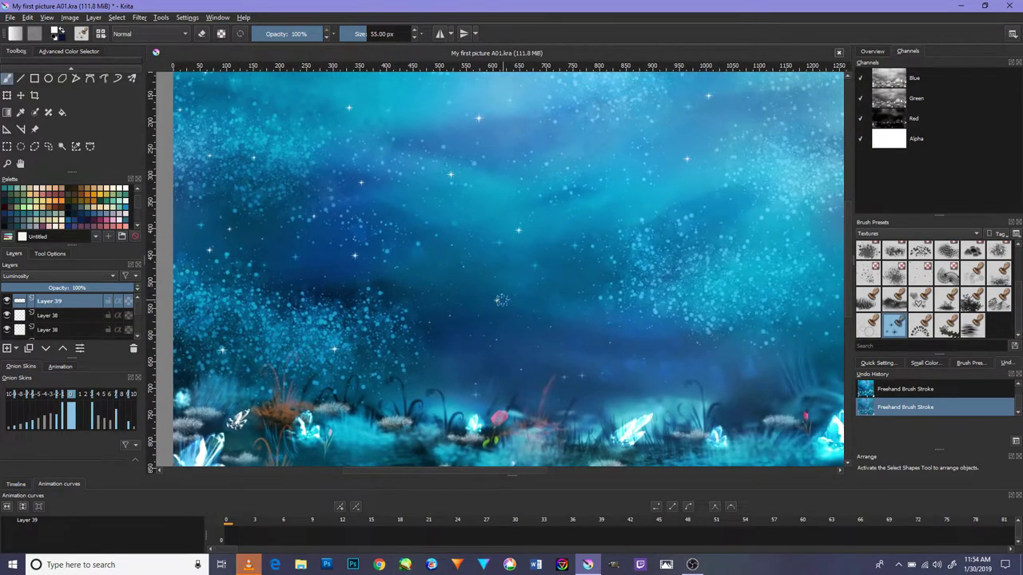
{"action": "key", "text": "bracketleft"}
{"action": "key", "text": "bracketleft"}
{"action": "left_click_drag", "start_coordinate": [668, 297], "coordinate": [593, 293]}
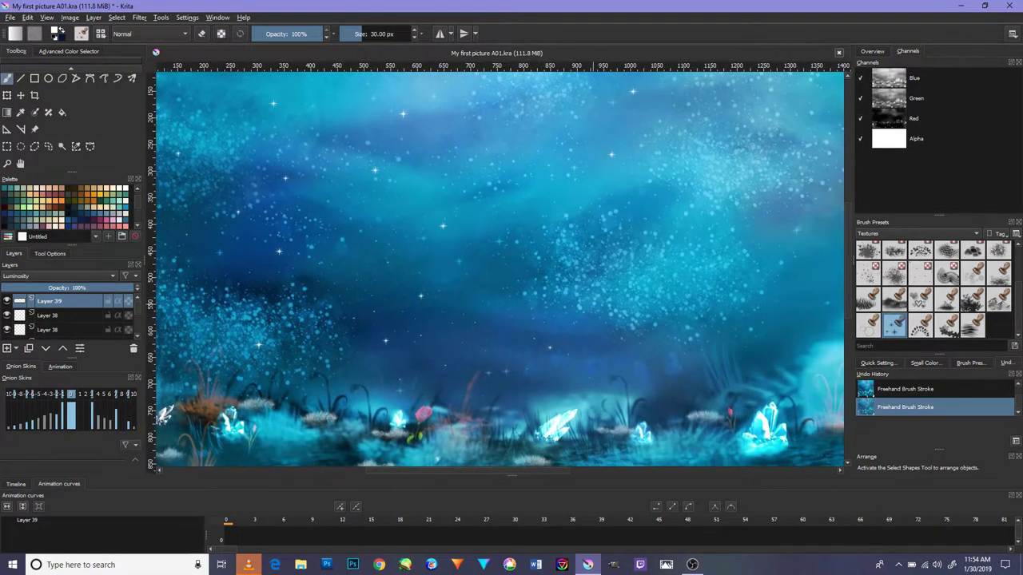
{"action": "left_click_drag", "start_coordinate": [639, 231], "coordinate": [457, 343]}
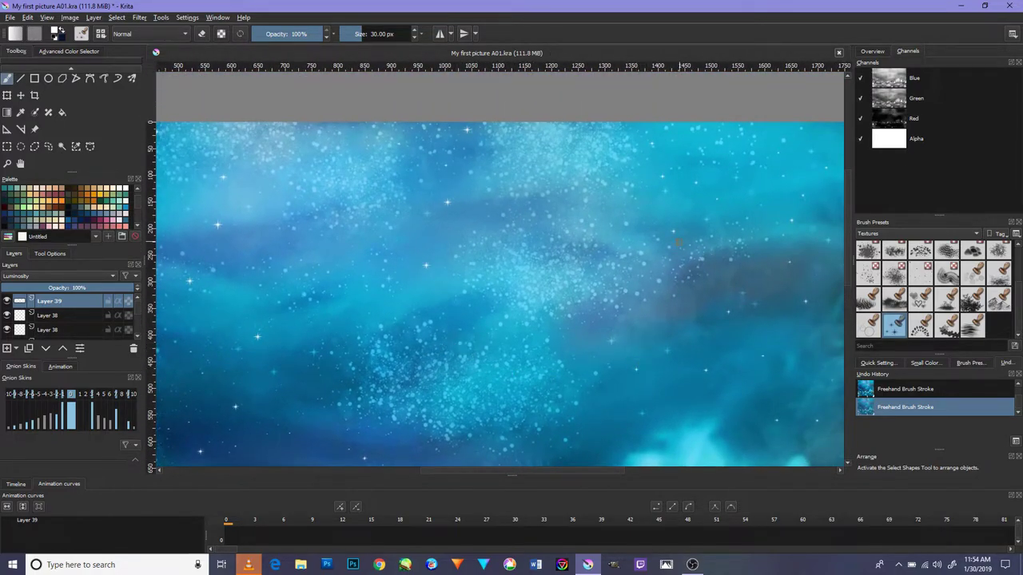
Zoom and pan across the sky to the right edge and back to the bokeh.
{"action": "scroll", "coordinate": [765, 281], "scroll_direction": "down", "scroll_amount": 5}
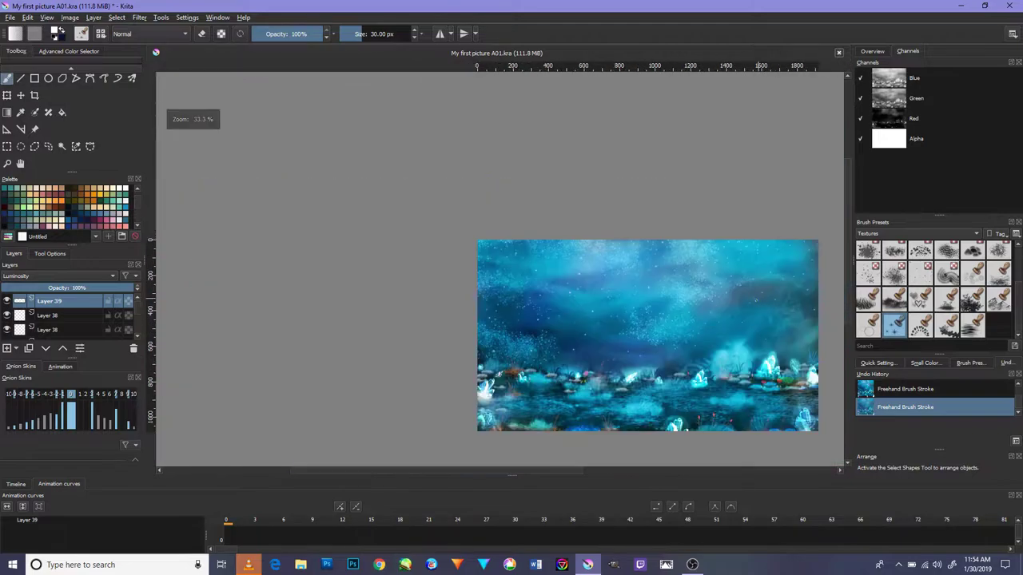
{"action": "scroll", "coordinate": [715, 276], "scroll_direction": "up", "scroll_amount": 1}
{"action": "scroll", "coordinate": [715, 276], "scroll_direction": "up", "scroll_amount": 3}
{"action": "scroll", "coordinate": [549, 240], "scroll_direction": "up", "scroll_amount": 2}
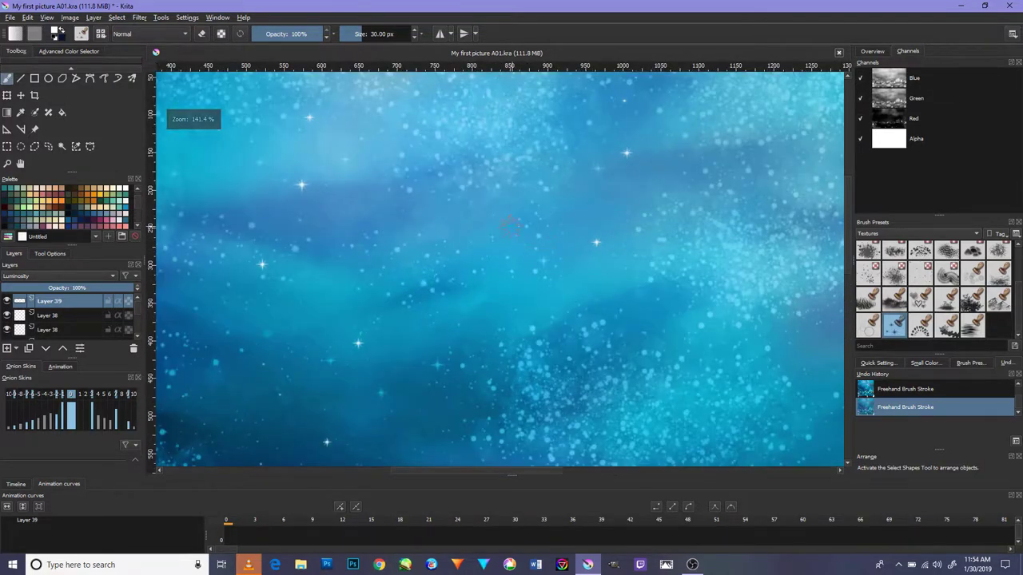
{"action": "scroll", "coordinate": [432, 232], "scroll_direction": "up", "scroll_amount": 1}
{"action": "scroll", "coordinate": [459, 244], "scroll_direction": "up", "scroll_amount": 2}
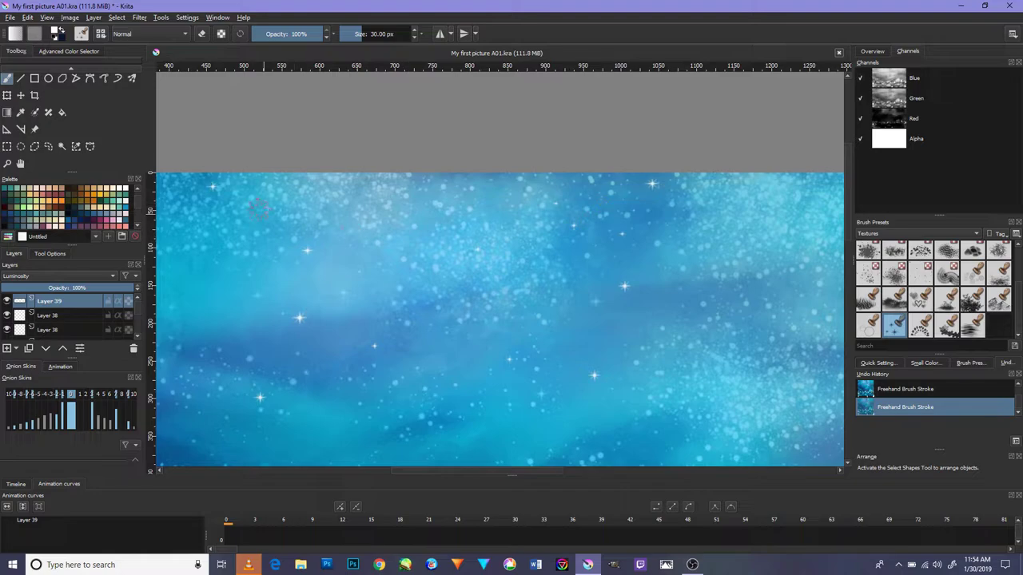
{"action": "scroll", "coordinate": [273, 260], "scroll_direction": "down", "scroll_amount": 3}
{"action": "scroll", "coordinate": [268, 262], "scroll_direction": "left", "scroll_amount": 5}
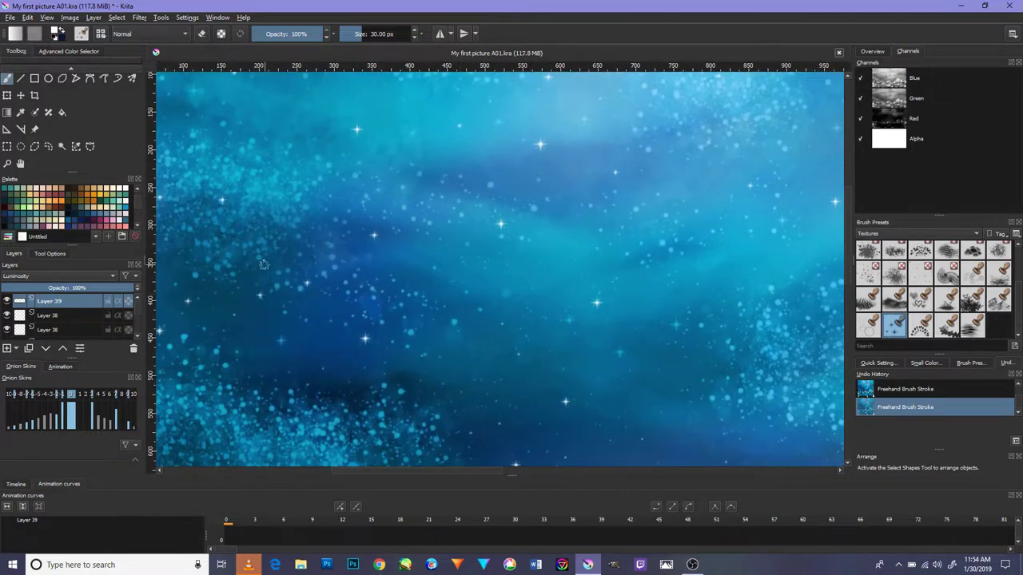
{"action": "scroll", "coordinate": [323, 226], "scroll_direction": "down", "scroll_amount": 2}
{"action": "scroll", "coordinate": [319, 299], "scroll_direction": "right", "scroll_amount": 1}
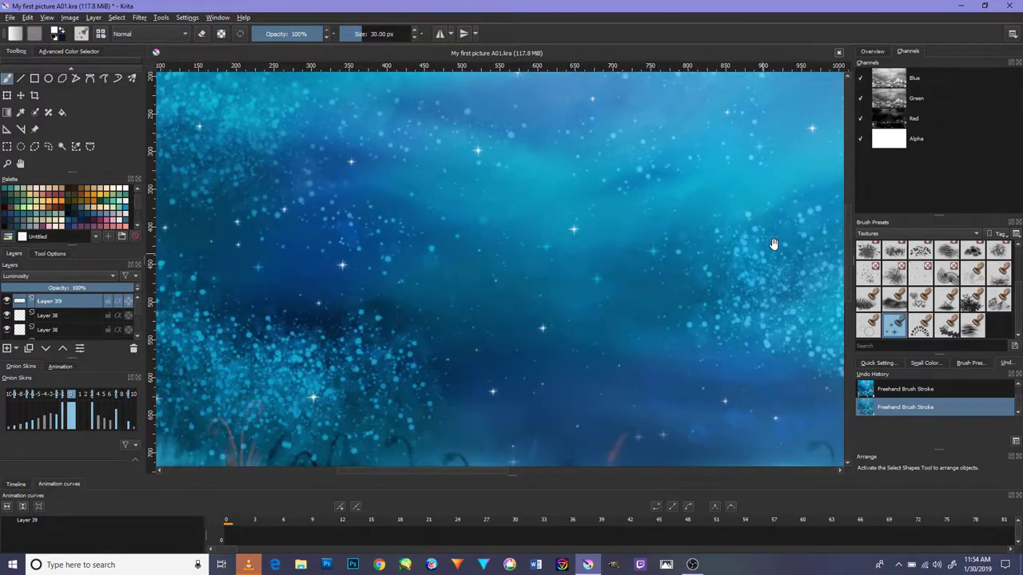
{"action": "left_click_drag", "start_coordinate": [773, 243], "coordinate": [475, 237]}
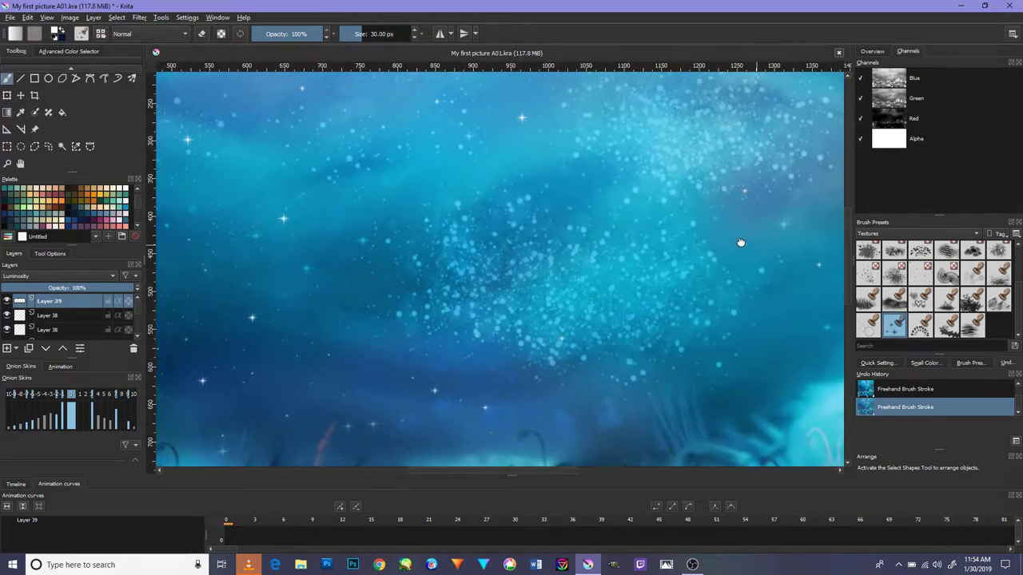
{"action": "left_click_drag", "start_coordinate": [742, 239], "coordinate": [448, 240]}
{"action": "mouse_move", "coordinate": [678, 237]}
{"action": "left_mouse_down"}
{"action": "mouse_move", "coordinate": [471, 241]}
{"action": "mouse_move", "coordinate": [623, 98]}
{"action": "left_mouse_up"}
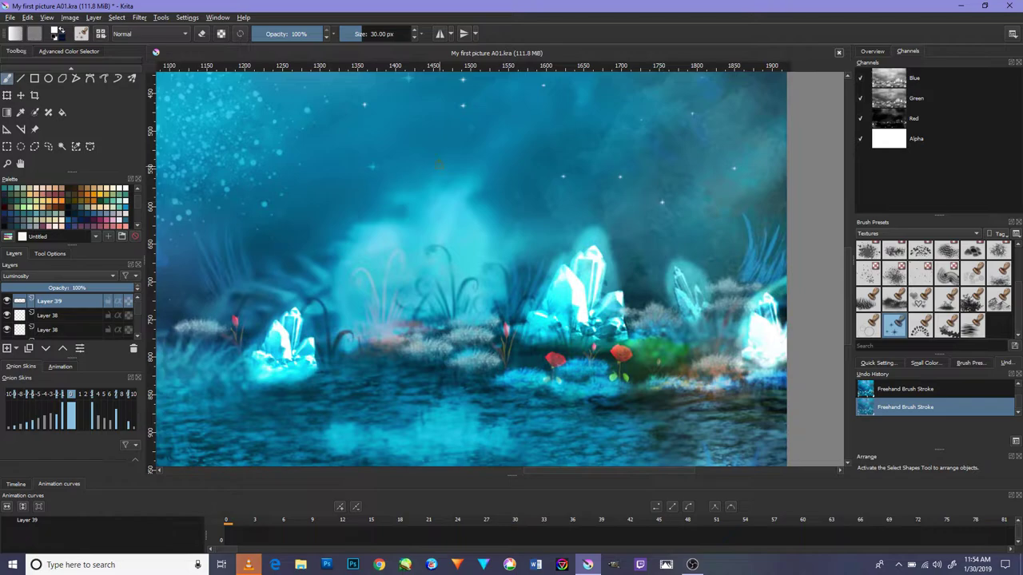
{"action": "left_click_drag", "start_coordinate": [331, 199], "coordinate": [525, 337]}
{"action": "left_click_drag", "start_coordinate": [281, 230], "coordinate": [579, 313]}
Raise the brush to 35 px and stamp a sparkle star in the upper sky.
{"action": "scroll", "coordinate": [330, 166], "scroll_direction": "down", "scroll_amount": 4}
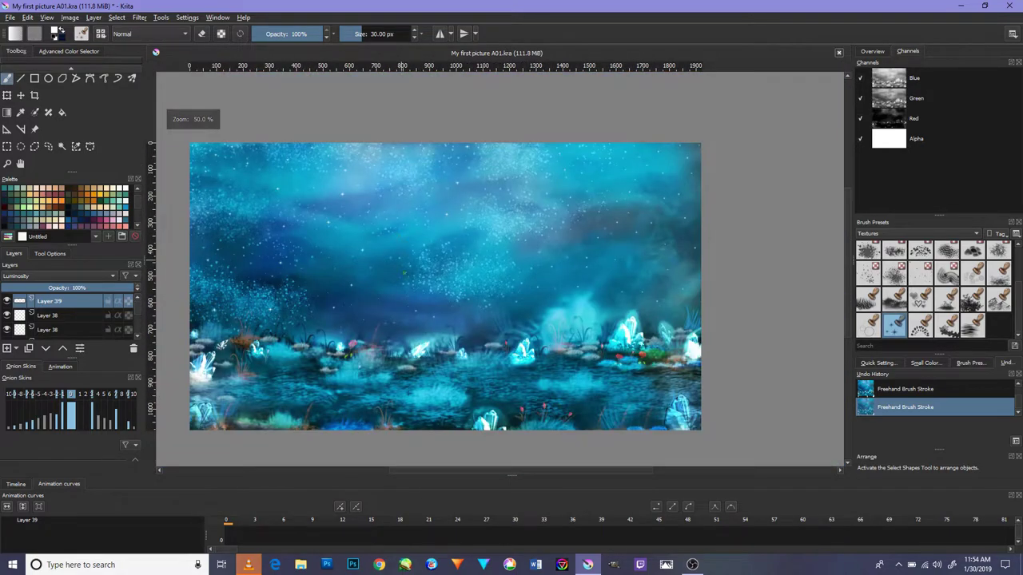
{"action": "scroll", "coordinate": [408, 292], "scroll_direction": "up", "scroll_amount": 2}
{"action": "scroll", "coordinate": [408, 291], "scroll_direction": "up", "scroll_amount": 2}
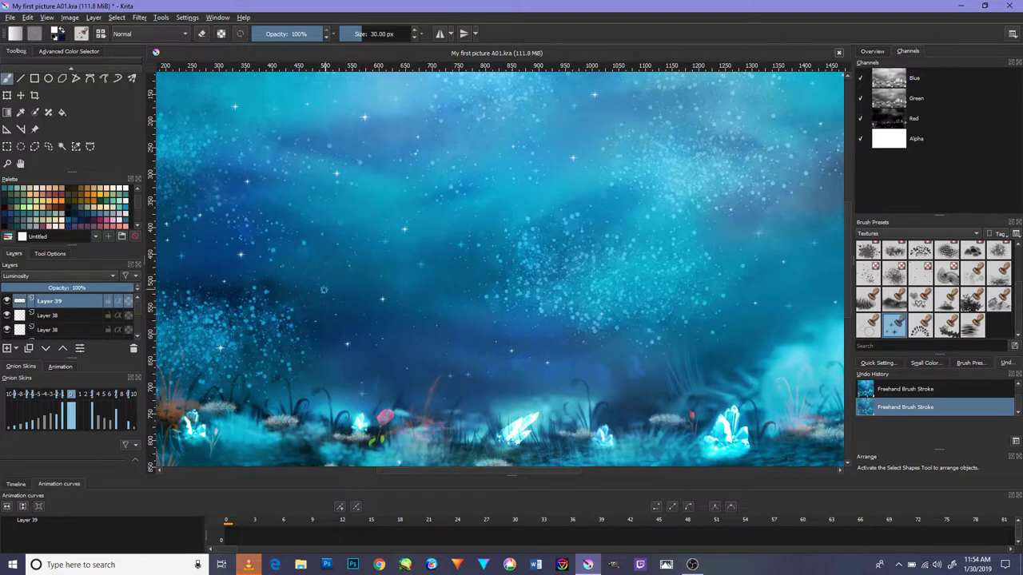
{"action": "scroll", "coordinate": [324, 290], "scroll_direction": "up", "scroll_amount": 1}
{"action": "scroll", "coordinate": [408, 326], "scroll_direction": "up", "scroll_amount": 1}
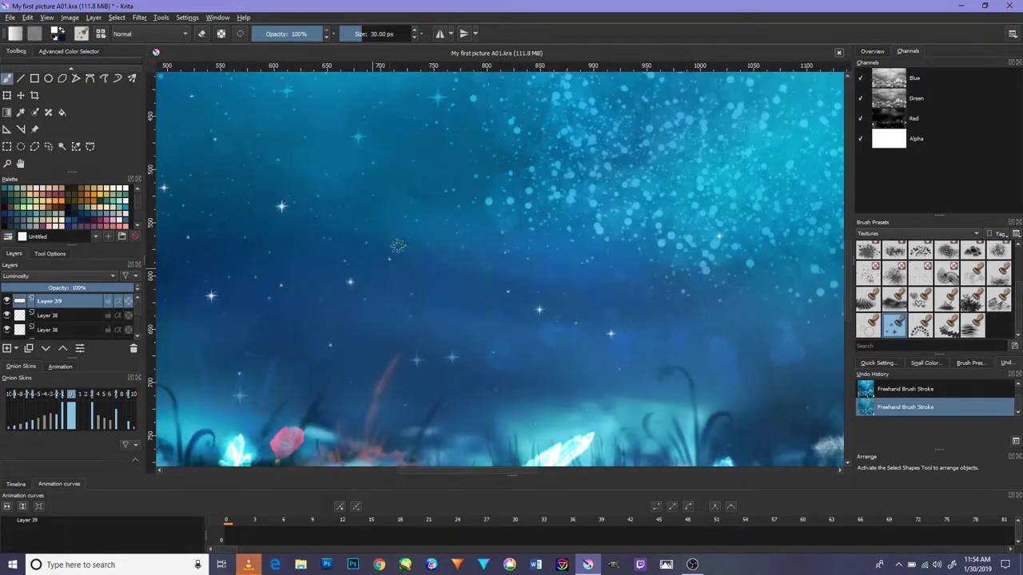
{"action": "left_click_drag", "start_coordinate": [398, 246], "coordinate": [507, 388]}
{"action": "key", "text": "]"}
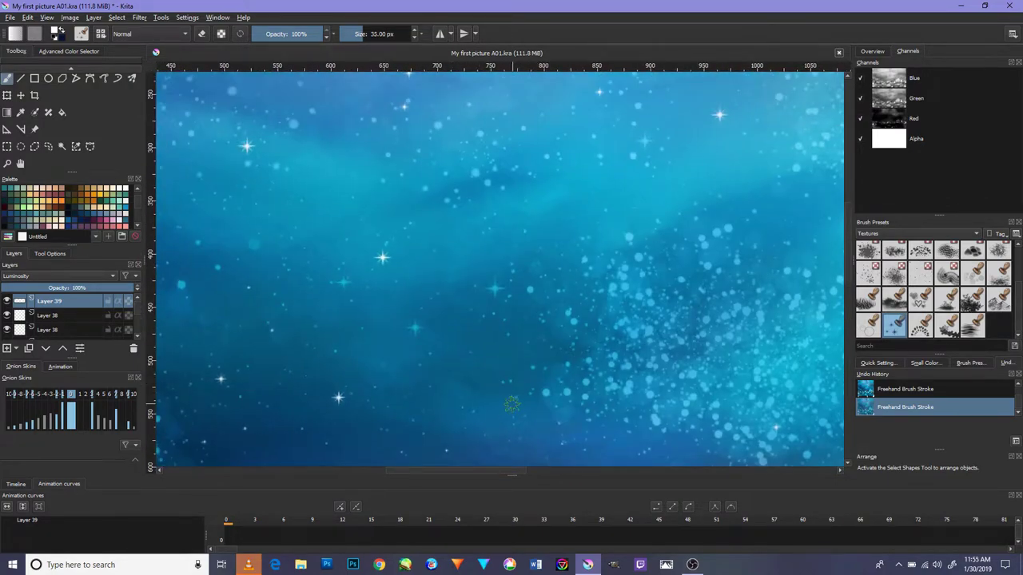
{"action": "left_click", "coordinate": [488, 408]}
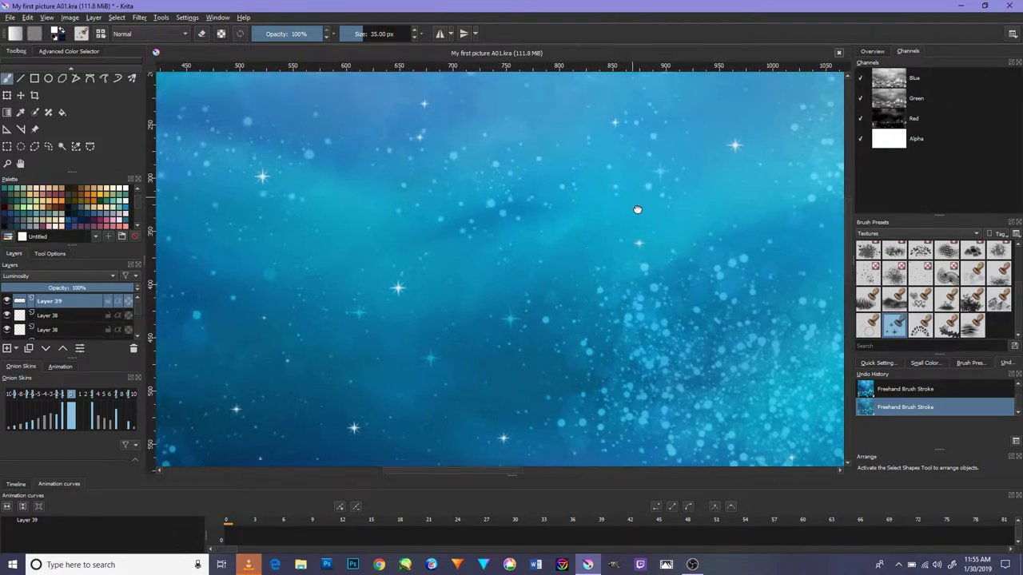
{"action": "left_click_drag", "start_coordinate": [623, 212], "coordinate": [541, 234]}
{"action": "scroll", "coordinate": [673, 242], "scroll_direction": "up", "scroll_amount": 2}
Zoom into the upper-left sky and stamp another sparkle star.
{"action": "scroll", "coordinate": [672, 242], "scroll_direction": "down", "scroll_amount": 5}
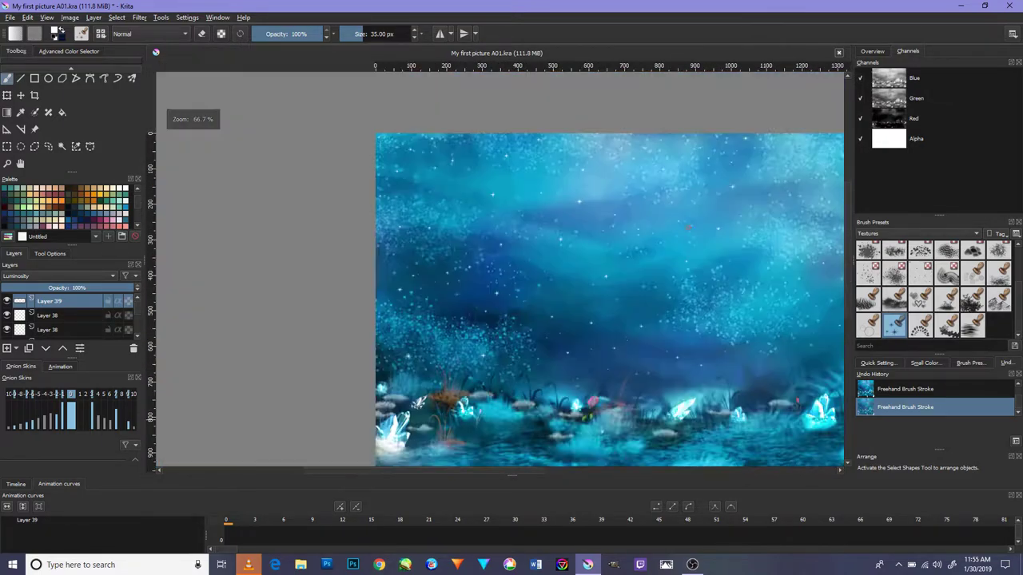
{"action": "scroll", "coordinate": [696, 221], "scroll_direction": "down", "scroll_amount": 2}
{"action": "left_click_drag", "start_coordinate": [696, 221], "coordinate": [618, 313]}
{"action": "scroll", "coordinate": [635, 302], "scroll_direction": "up", "scroll_amount": 2}
{"action": "scroll", "coordinate": [635, 302], "scroll_direction": "up", "scroll_amount": 2}
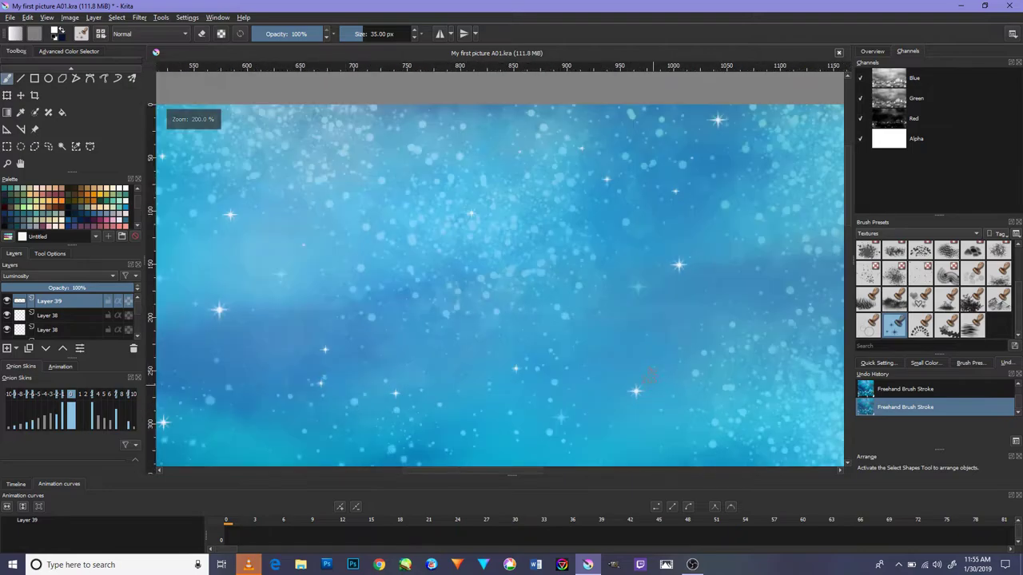
{"action": "left_click", "coordinate": [334, 167]}
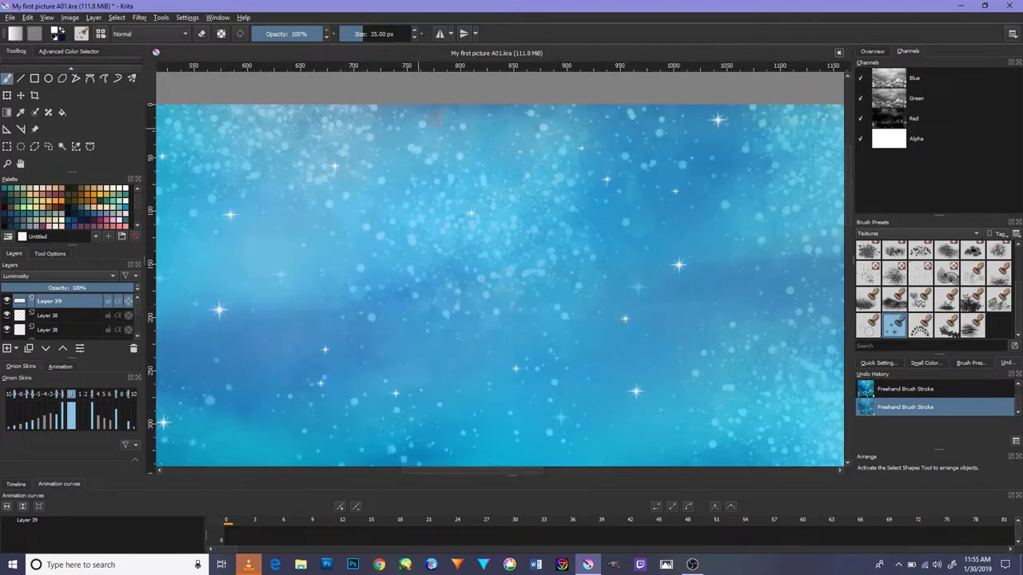
Zoom out and pan across the crystal landscape to review the stars.
{"action": "scroll", "coordinate": [519, 128], "scroll_direction": "down", "scroll_amount": 3}
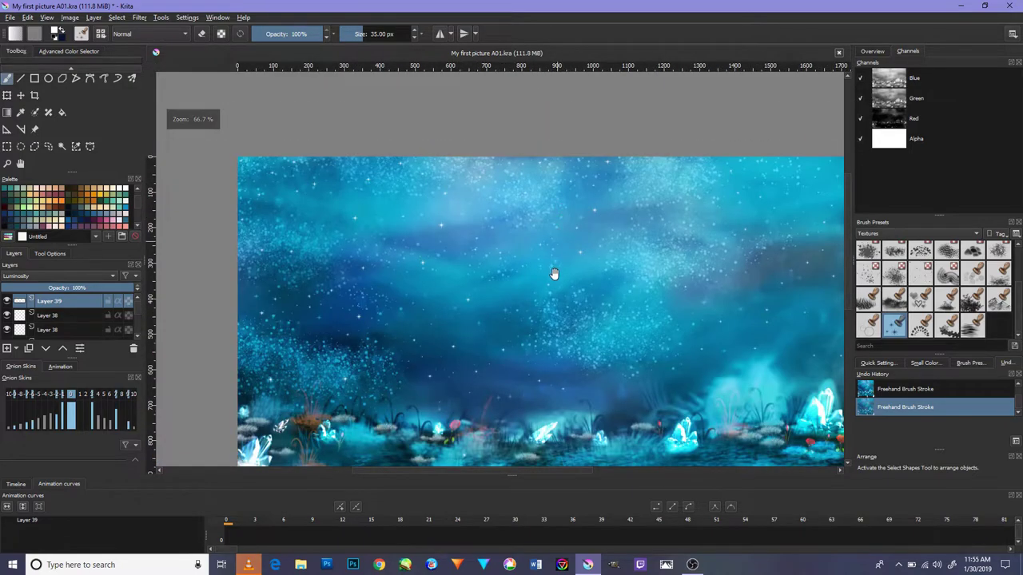
{"action": "scroll", "coordinate": [553, 276], "scroll_direction": "up", "scroll_amount": 2}
{"action": "scroll", "coordinate": [508, 275], "scroll_direction": "up", "scroll_amount": 2}
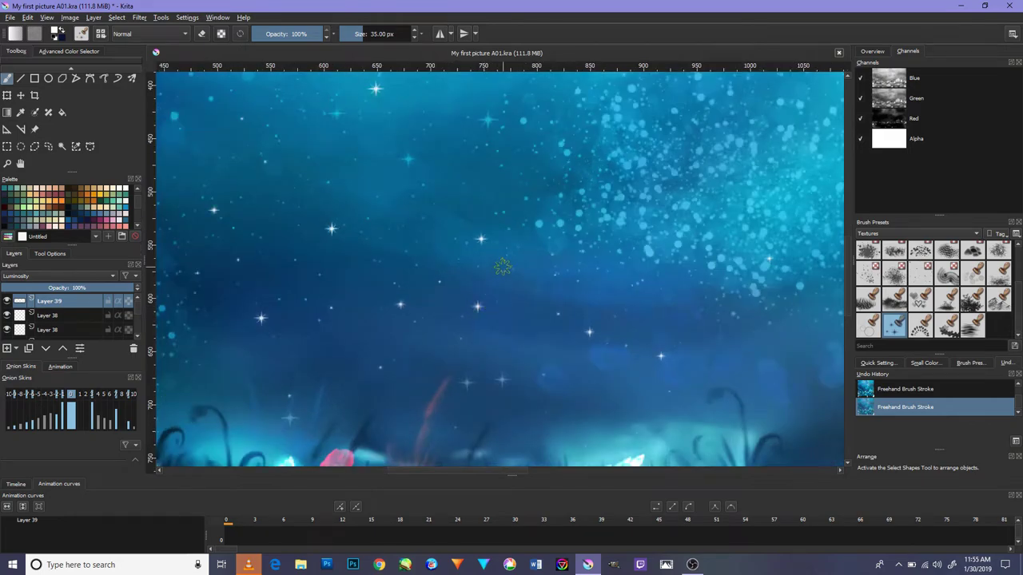
{"action": "scroll", "coordinate": [502, 265], "scroll_direction": "down", "scroll_amount": 3}
{"action": "scroll", "coordinate": [475, 328], "scroll_direction": "up", "scroll_amount": 2}
{"action": "scroll", "coordinate": [472, 321], "scroll_direction": "up", "scroll_amount": 1}
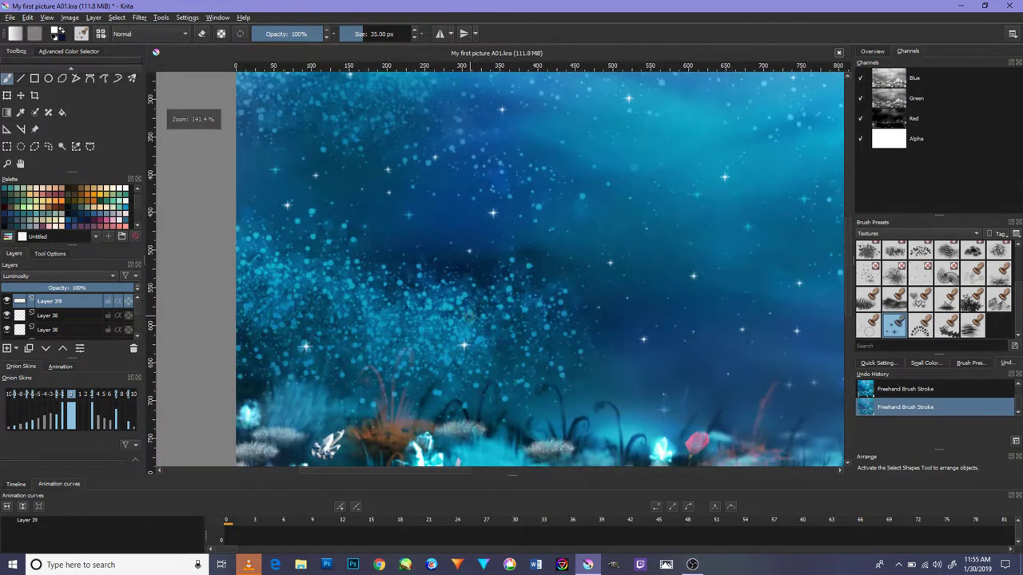
{"action": "scroll", "coordinate": [636, 177], "scroll_direction": "down", "scroll_amount": 3}
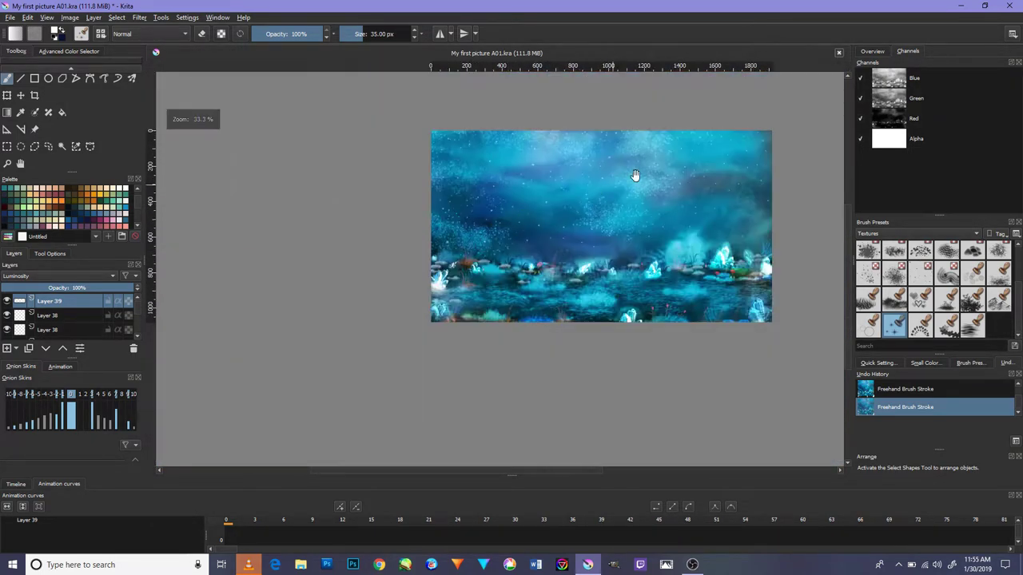
{"action": "scroll", "coordinate": [636, 176], "scroll_direction": "down", "scroll_amount": 1}
{"action": "scroll", "coordinate": [599, 249], "scroll_direction": "up", "scroll_amount": 3}
{"action": "left_click_drag", "start_coordinate": [639, 305], "coordinate": [566, 300]}
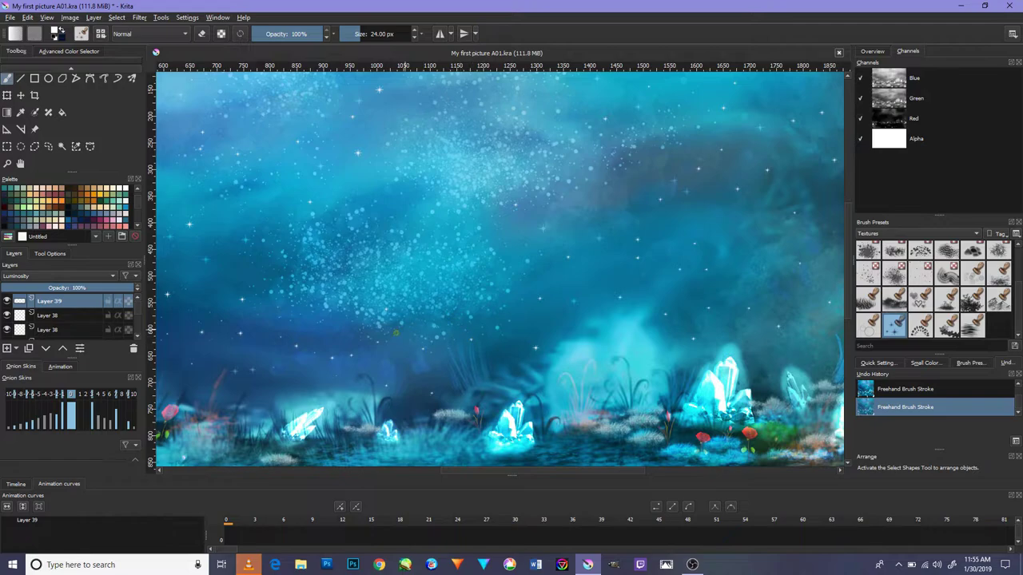
Zoom into the night sky and stamp one more sparkle star.
{"action": "scroll", "coordinate": [394, 333], "scroll_direction": "down", "scroll_amount": 3}
{"action": "scroll", "coordinate": [395, 333], "scroll_direction": "up", "scroll_amount": 4}
{"action": "scroll", "coordinate": [405, 384], "scroll_direction": "up", "scroll_amount": 2}
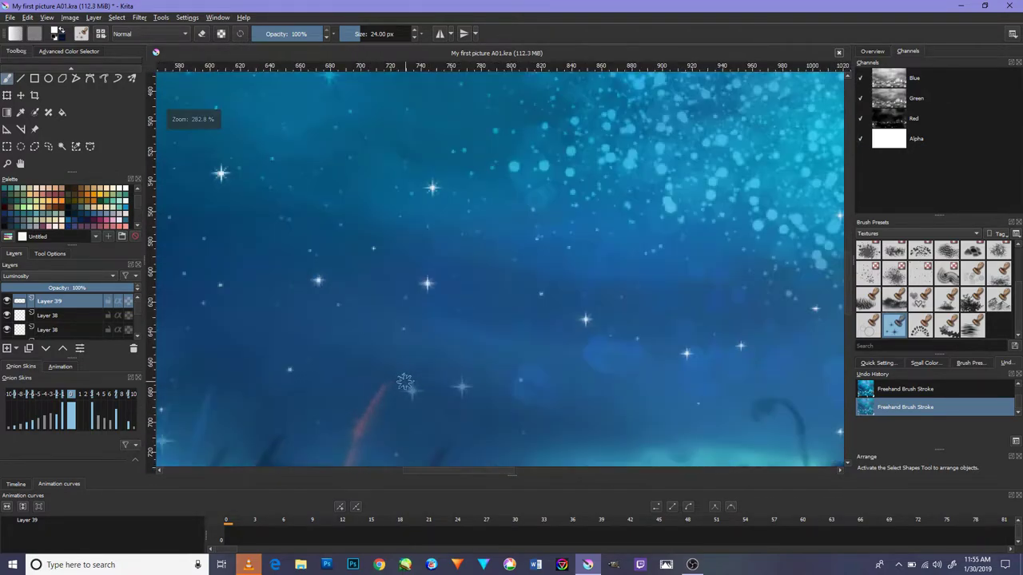
{"action": "scroll", "coordinate": [381, 264], "scroll_direction": "down", "scroll_amount": 3}
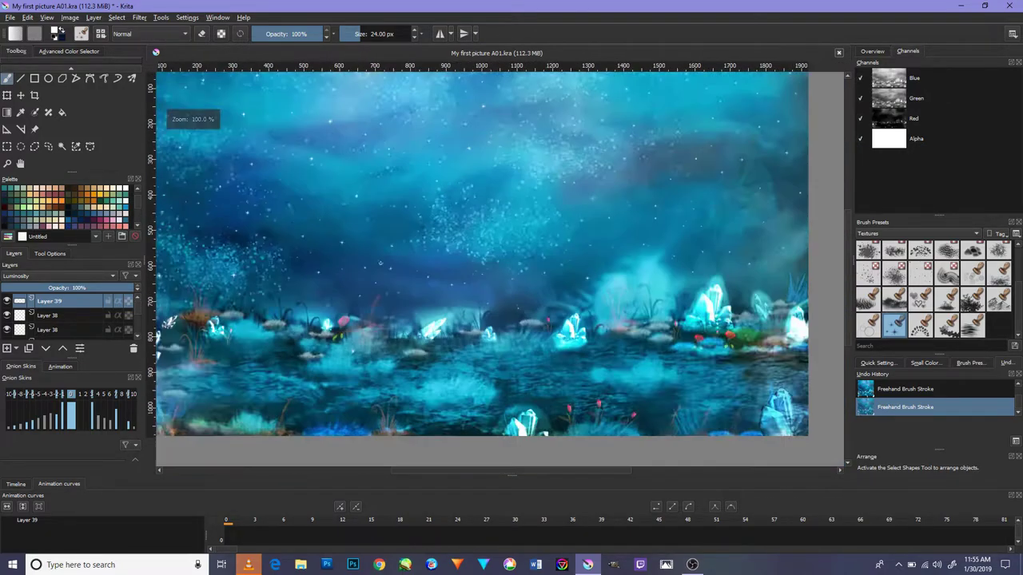
{"action": "scroll", "coordinate": [423, 224], "scroll_direction": "down", "scroll_amount": 1}
{"action": "scroll", "coordinate": [423, 224], "scroll_direction": "up", "scroll_amount": 2}
{"action": "scroll", "coordinate": [559, 263], "scroll_direction": "up", "scroll_amount": 1}
{"action": "scroll", "coordinate": [629, 312], "scroll_direction": "up", "scroll_amount": 1}
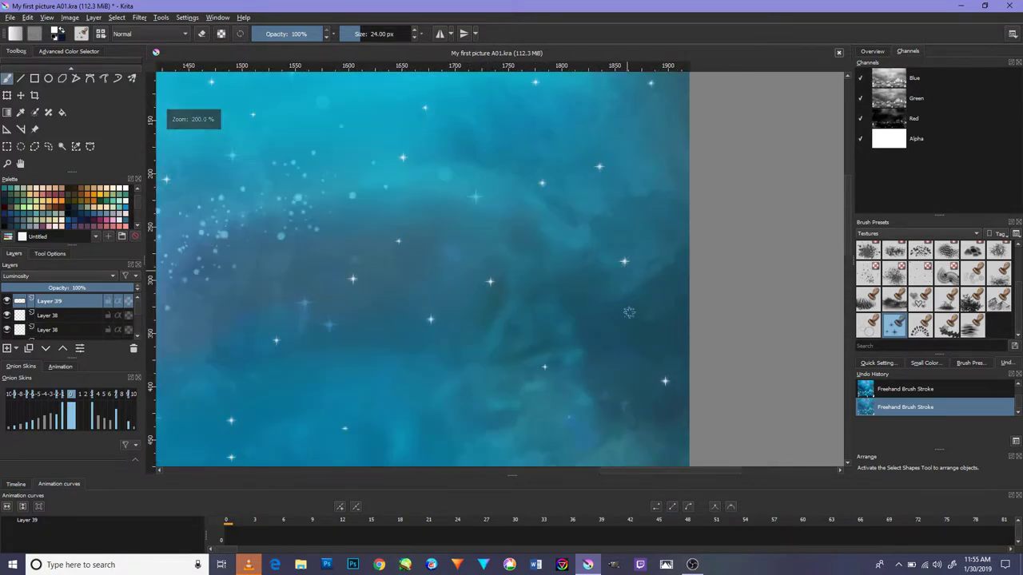
{"action": "left_click", "coordinate": [629, 313]}
Recenter on the crystals and plants and select the 500 px texture brush preset.
{"action": "scroll", "coordinate": [658, 126], "scroll_direction": "down", "scroll_amount": 4}
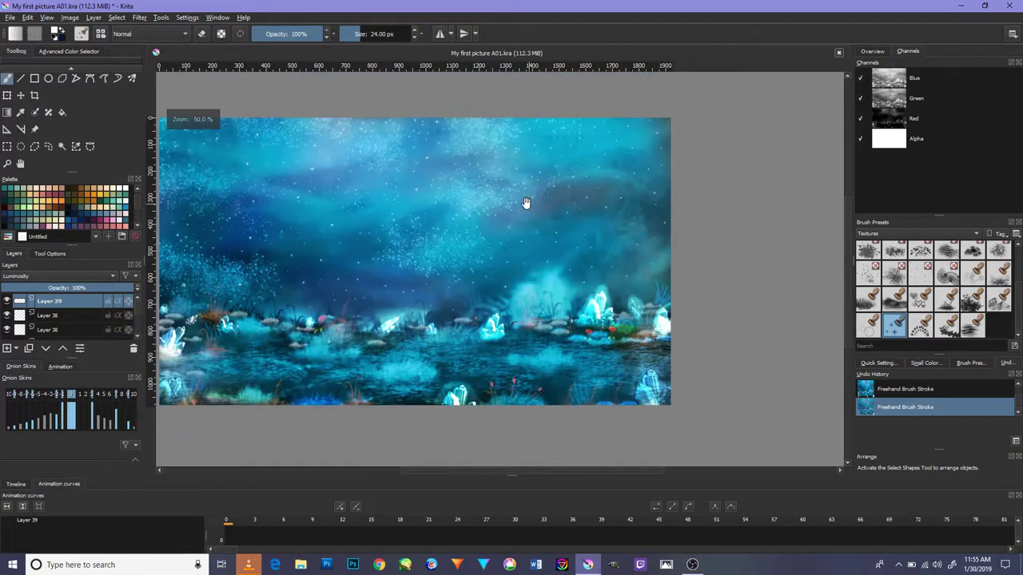
{"action": "left_click_drag", "start_coordinate": [524, 206], "coordinate": [675, 279]}
{"action": "scroll", "coordinate": [515, 269], "scroll_direction": "up", "scroll_amount": 3}
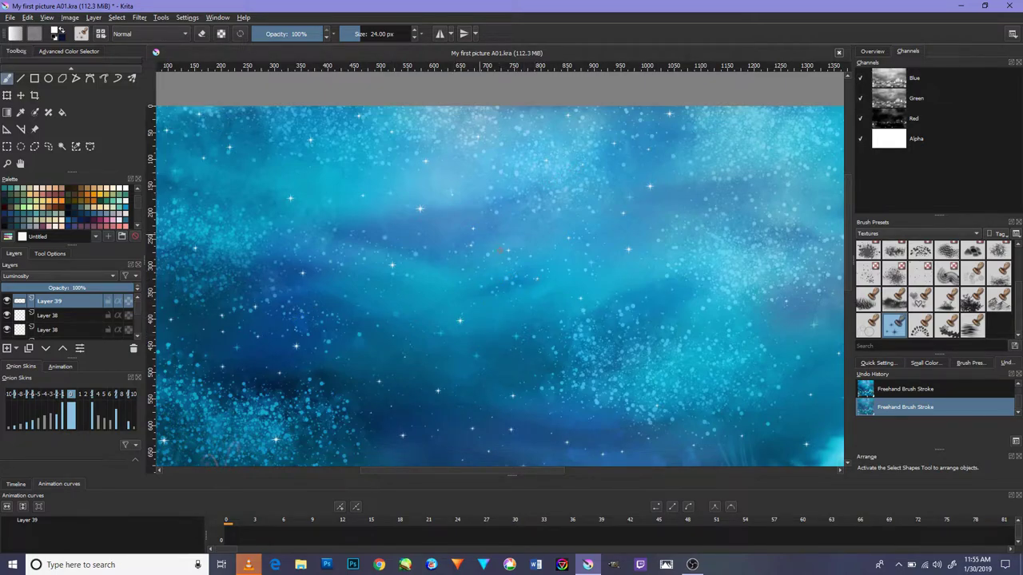
{"action": "mouse_move", "coordinate": [499, 250]}
{"action": "left_mouse_down"}
{"action": "mouse_move", "coordinate": [592, 155]}
{"action": "mouse_move", "coordinate": [663, 132]}
{"action": "mouse_move", "coordinate": [608, 177]}
{"action": "left_mouse_up"}
{"action": "left_click", "coordinate": [867, 326]}
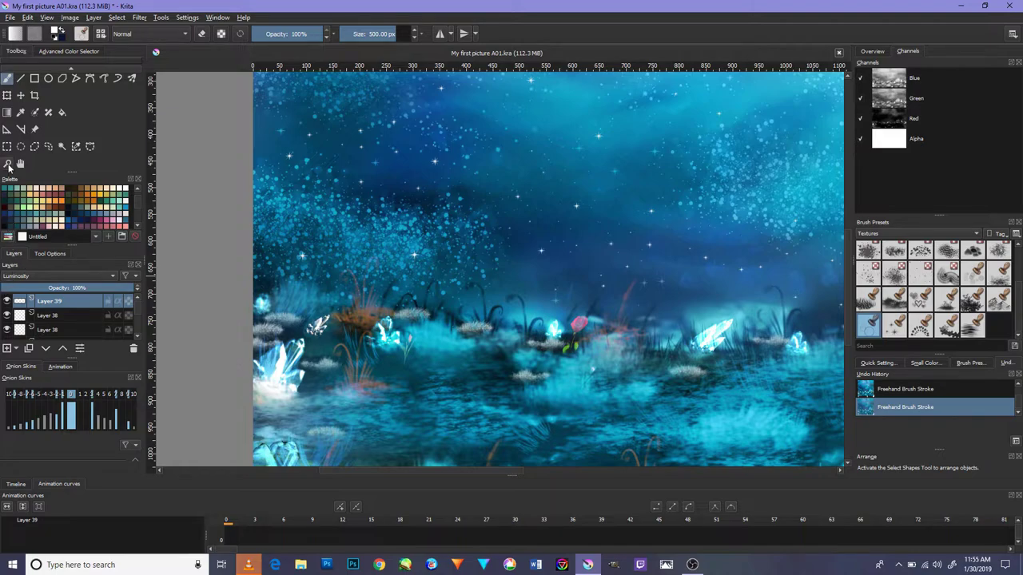
Add Layer 40 above Layer 39 and set its blend mode to Overlay.
{"action": "left_click", "coordinate": [6, 349]}
{"action": "left_click", "coordinate": [27, 274]}
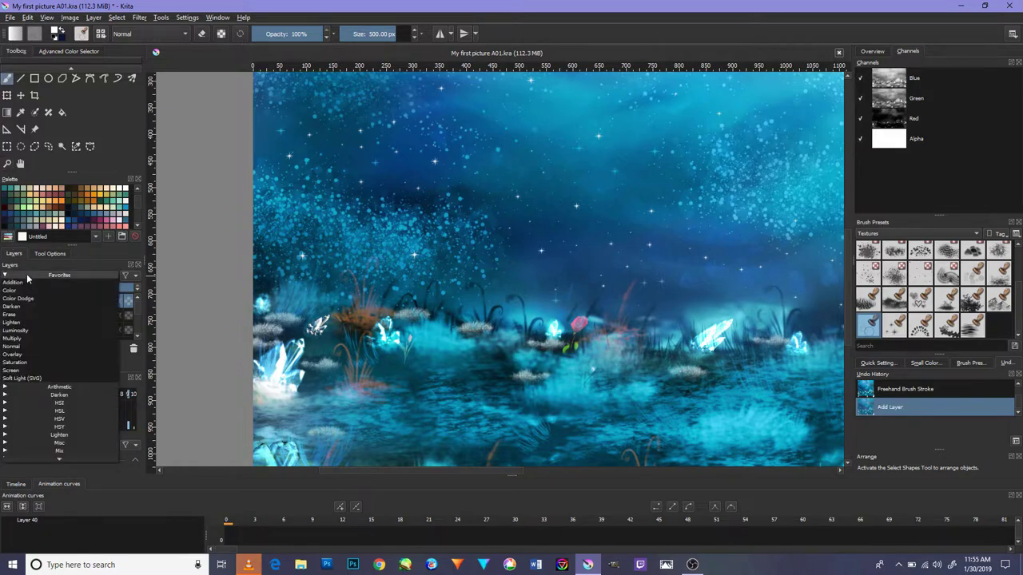
{"action": "left_click", "coordinate": [44, 356]}
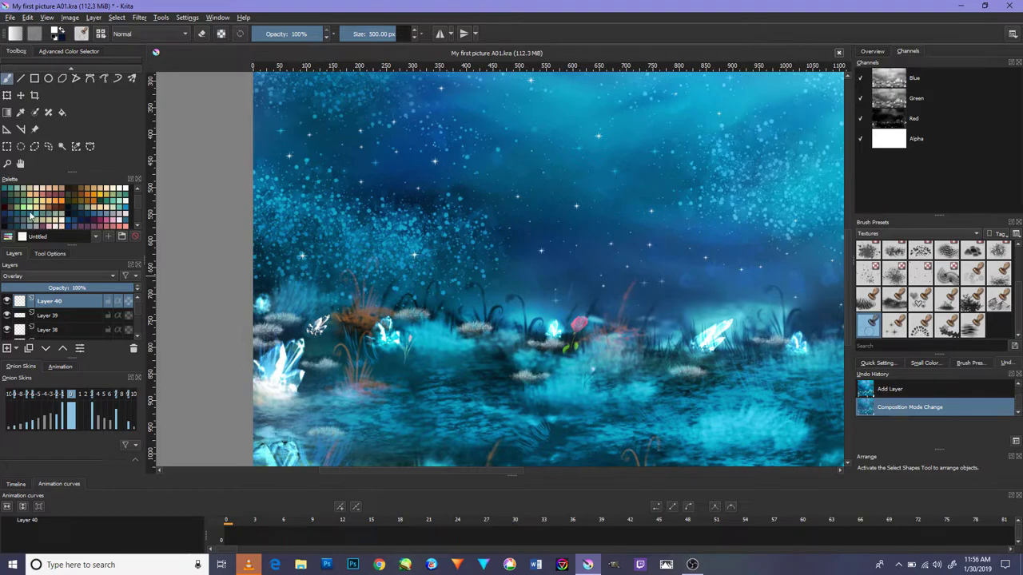
{"action": "scroll", "coordinate": [294, 319], "scroll_direction": "up", "scroll_amount": 1}
{"action": "scroll", "coordinate": [294, 319], "scroll_direction": "up", "scroll_amount": 4}
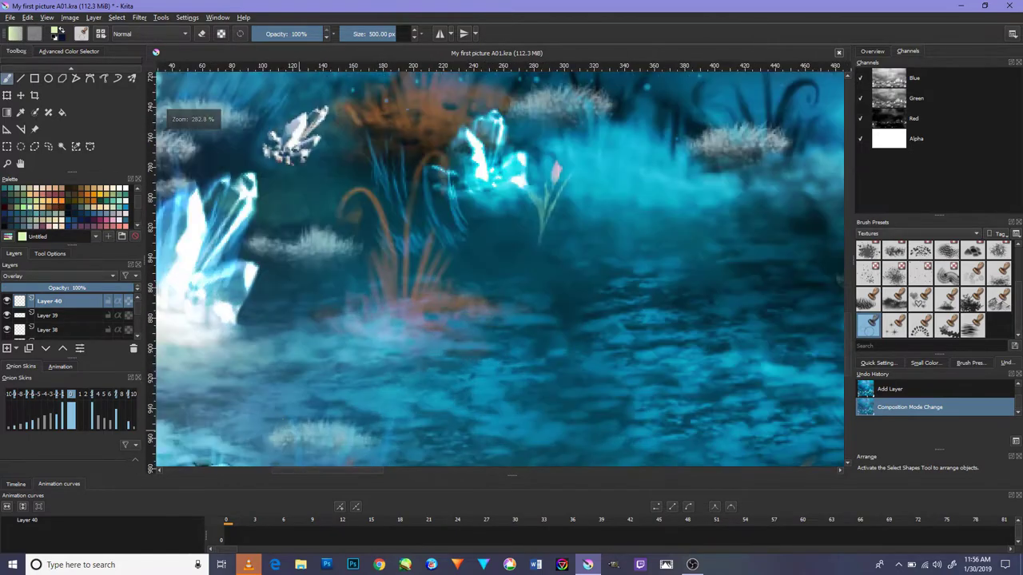
{"action": "scroll", "coordinate": [294, 319], "scroll_direction": "up", "scroll_amount": 1}
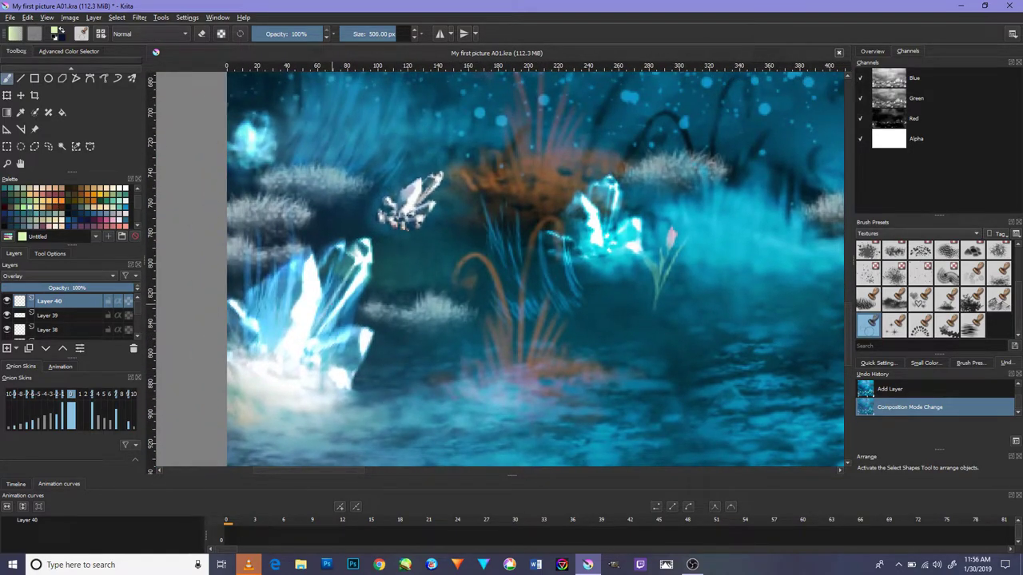
Shrink the texture brush to 2 px, paint a test stroke, then undo it.
{"action": "key", "text": "bracketright"}
{"action": "key", "text": "bracketright"}
{"action": "key", "text": "bracketright"}
{"action": "key", "text": "bracketleft"}
{"action": "key", "text": "bracketleft"}
{"action": "key", "text": "bracketleft"}
{"action": "key", "text": "bracketleft"}
{"action": "key", "text": "bracketleft"}
{"action": "key", "text": "bracketleft"}
{"action": "key", "text": "bracketleft"}
{"action": "left_click", "coordinate": [484, 242]}
{"action": "key", "text": "bracketleft"}
{"action": "key", "text": "bracketleft"}
{"action": "key", "text": "bracketleft"}
{"action": "key", "text": "bracketleft"}
{"action": "key", "text": "bracketleft"}
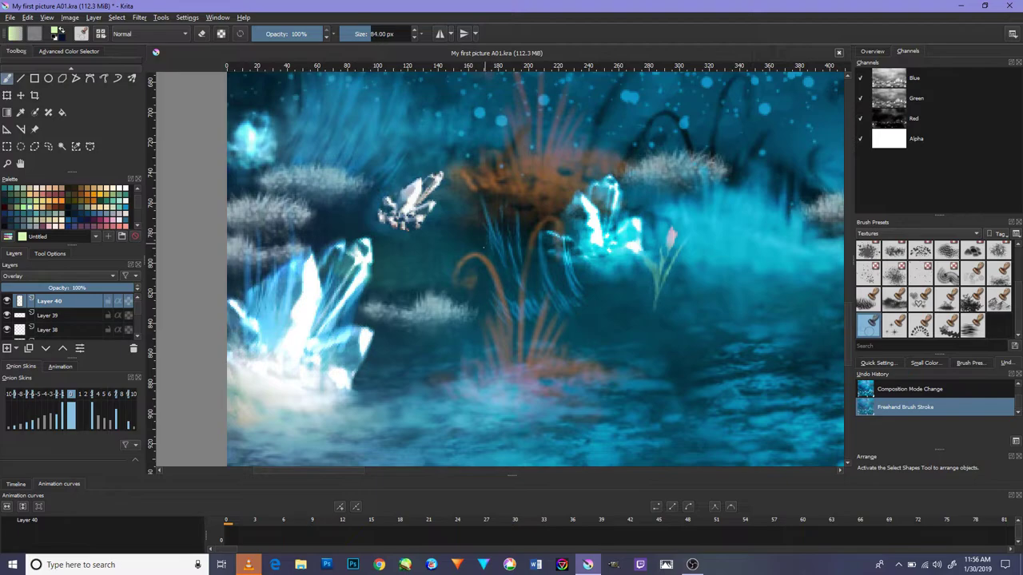
{"action": "key", "text": "bracketleft"}
{"action": "scroll", "coordinate": [466, 277], "scroll_direction": "down", "scroll_amount": 5}
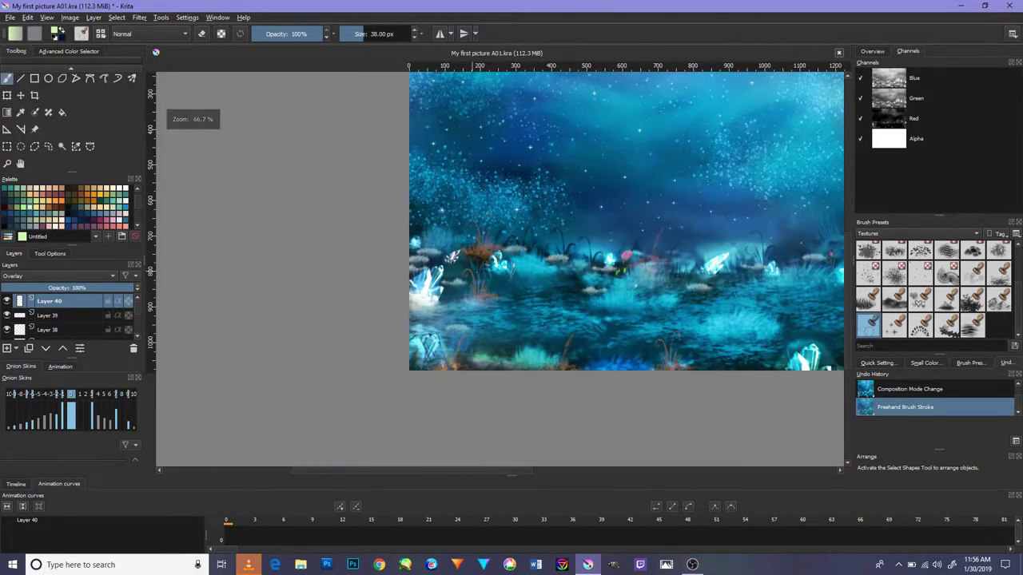
{"action": "key", "text": "bracketleft"}
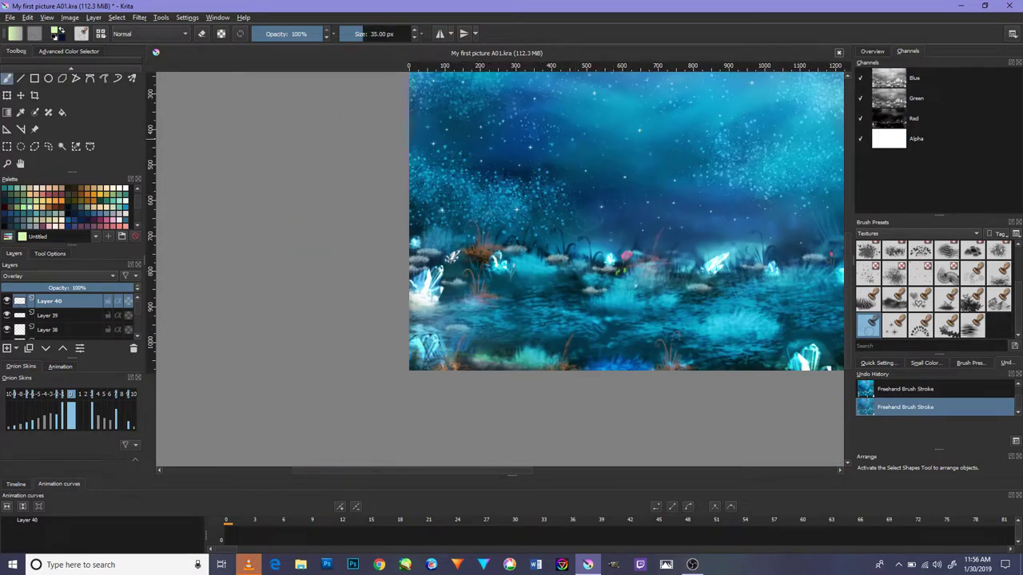
{"action": "left_click", "coordinate": [879, 390]}
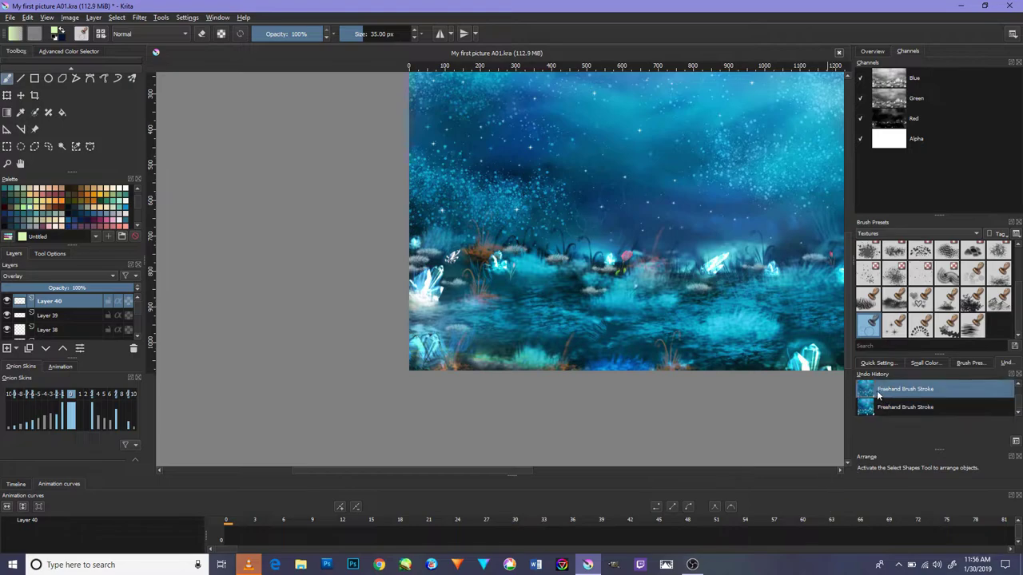
{"action": "key", "text": "bracketleft"}
{"action": "key", "text": "bracketleft"}
{"action": "key", "text": "bracketleft"}
{"action": "key", "text": "bracketleft"}
{"action": "key", "text": "bracketleft"}
{"action": "key", "text": "bracketleft"}
{"action": "key", "text": "bracketleft"}
{"action": "key", "text": "bracketleft"}
{"action": "key", "text": "bracketleft"}
{"action": "key", "text": "bracketleft"}
{"action": "key", "text": "bracketleft"}
{"action": "key", "text": "bracketleft"}
Undo and restore the halo stroke on the crystal, keeping it in the end.
{"action": "scroll", "coordinate": [464, 292], "scroll_direction": "up", "scroll_amount": 2}
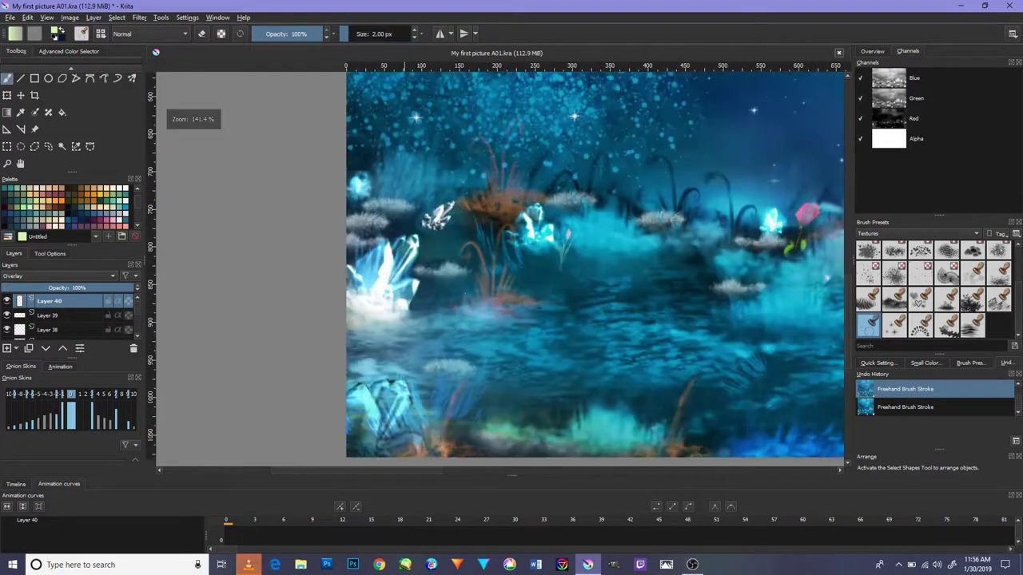
{"action": "scroll", "coordinate": [410, 292], "scroll_direction": "up", "scroll_amount": 3}
{"action": "key", "text": "ctrl+shift+z"}
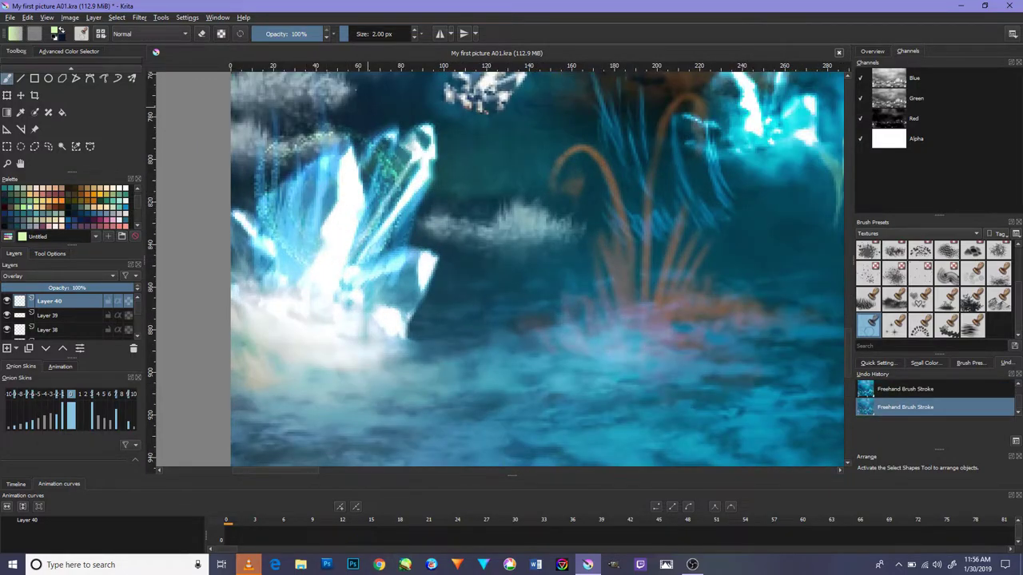
{"action": "left_click", "coordinate": [879, 392]}
{"action": "key", "text": "bracketleft"}
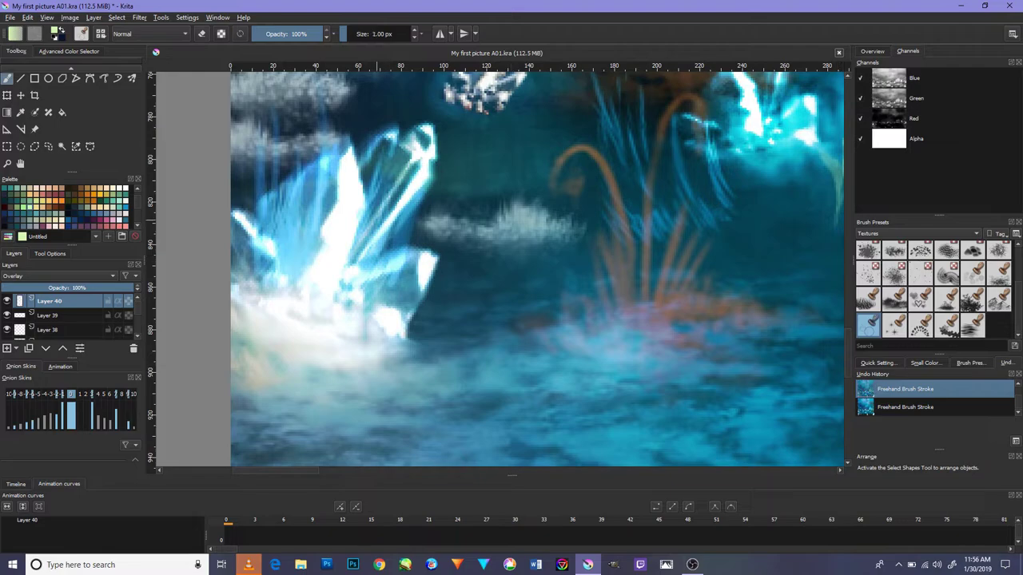
{"action": "key", "text": "ctrl+shift+z"}
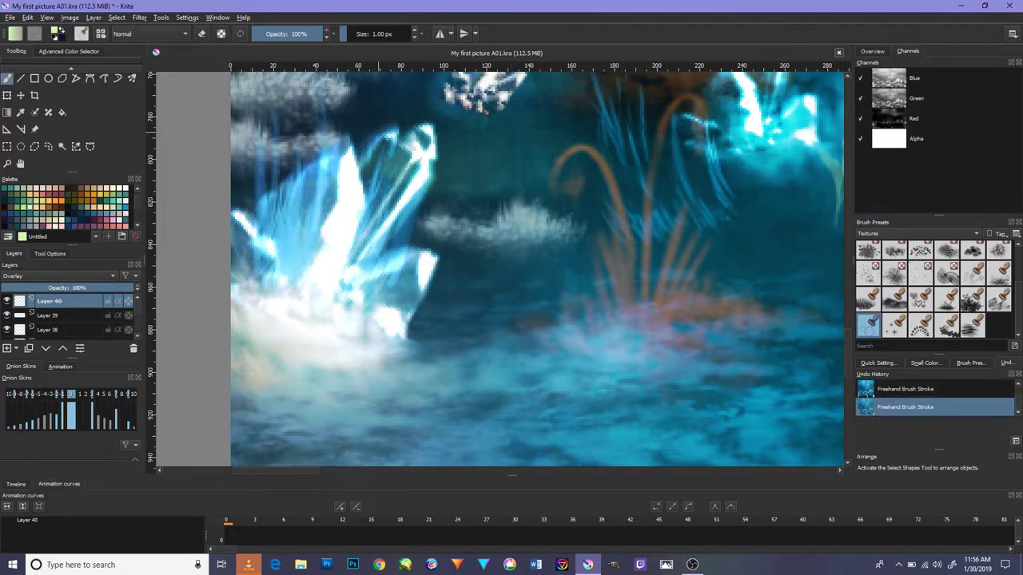
Zoom and pan to check the flowers, butterfly and glowing crystal.
{"action": "scroll", "coordinate": [387, 222], "scroll_direction": "down", "scroll_amount": 5}
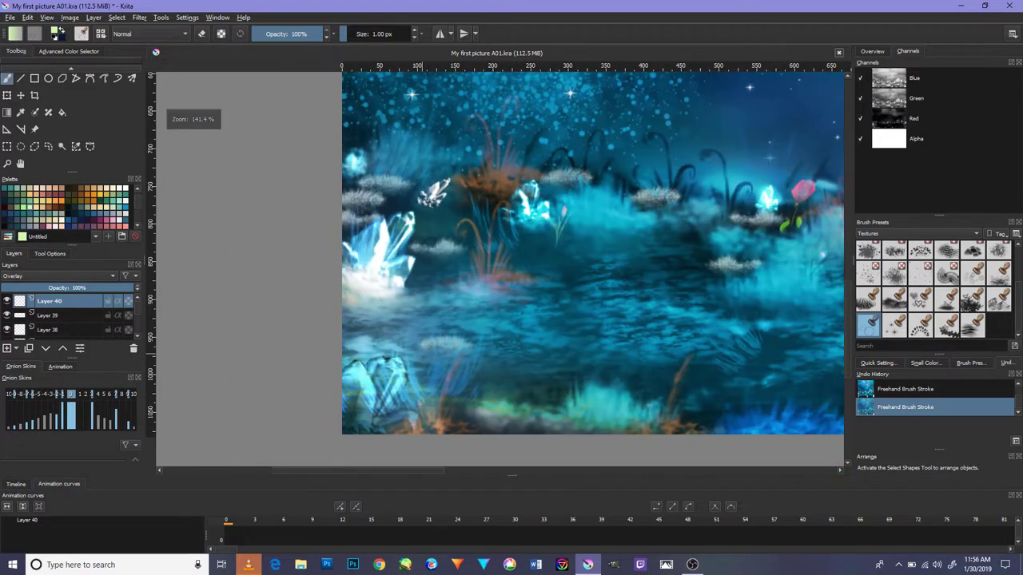
{"action": "scroll", "coordinate": [376, 304], "scroll_direction": "up", "scroll_amount": 1}
{"action": "scroll", "coordinate": [371, 328], "scroll_direction": "up", "scroll_amount": 2}
{"action": "scroll", "coordinate": [371, 338], "scroll_direction": "up", "scroll_amount": 2}
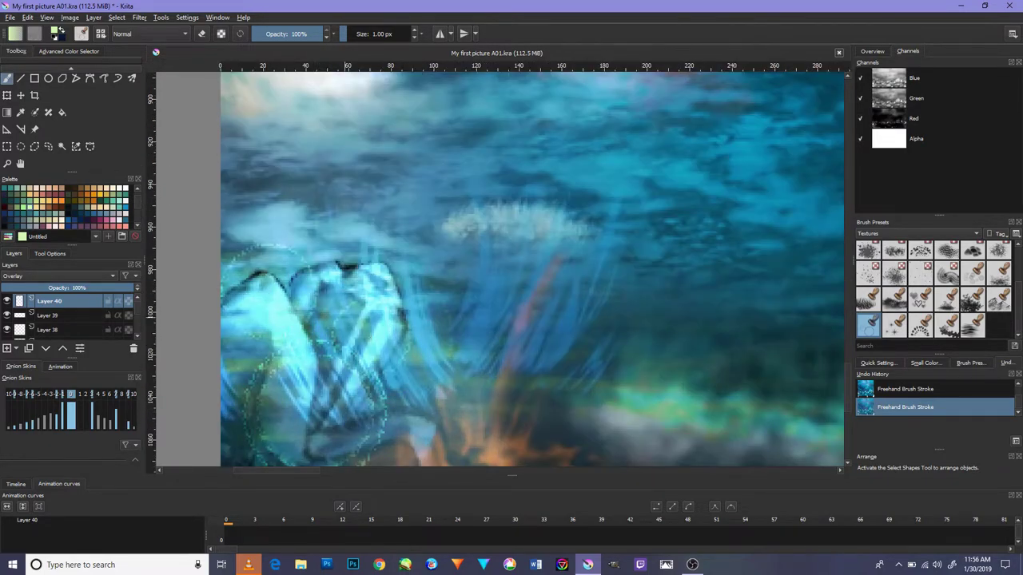
{"action": "scroll", "coordinate": [367, 336], "scroll_direction": "down", "scroll_amount": 3}
{"action": "scroll", "coordinate": [571, 224], "scroll_direction": "up", "scroll_amount": 1}
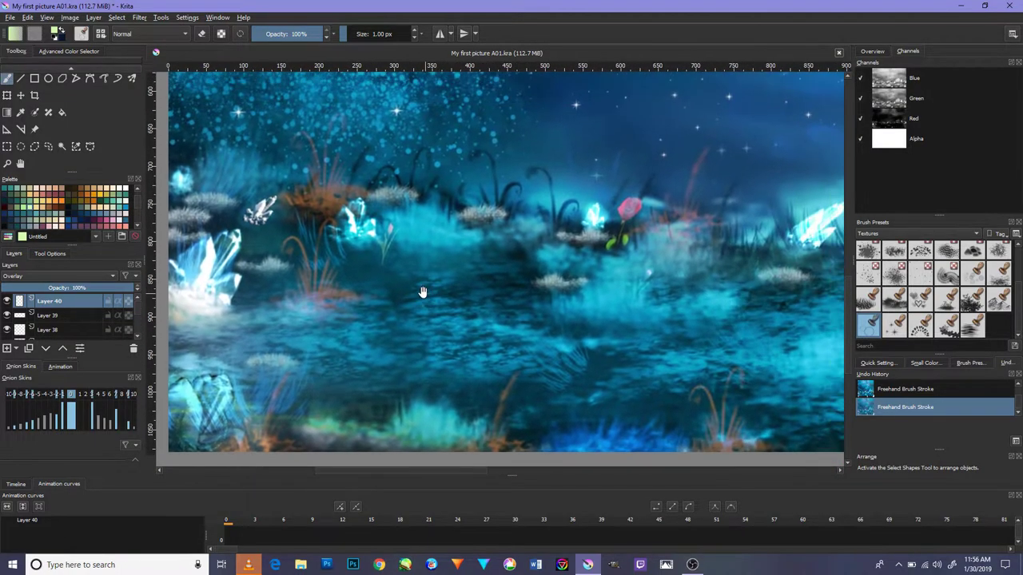
{"action": "scroll", "coordinate": [422, 290], "scroll_direction": "up", "scroll_amount": 1}
{"action": "scroll", "coordinate": [410, 197], "scroll_direction": "up", "scroll_amount": 1}
{"action": "left_click_drag", "start_coordinate": [410, 197], "coordinate": [392, 453]}
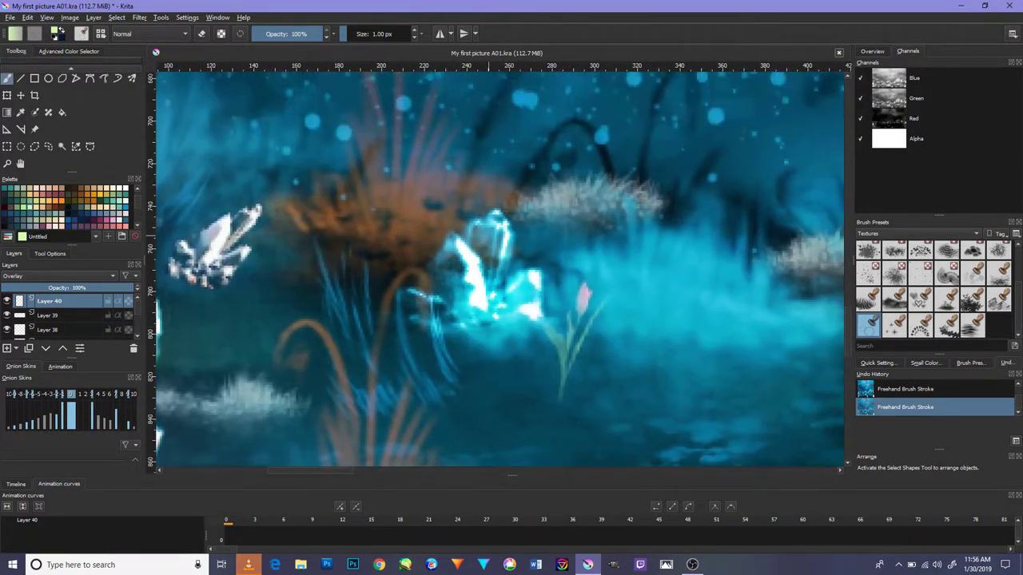
{"action": "left_click_drag", "start_coordinate": [391, 221], "coordinate": [499, 290]}
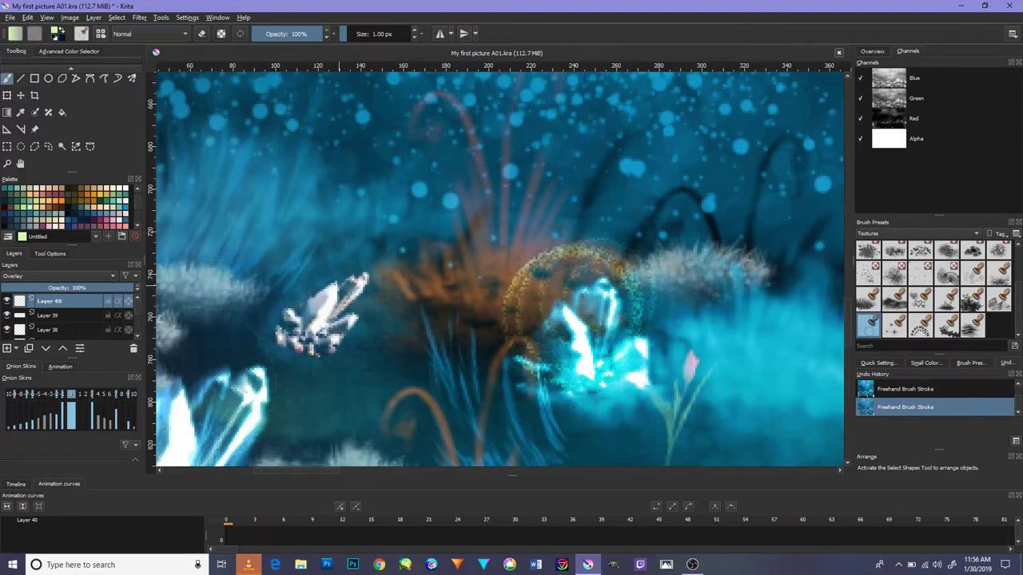
Pan across the pond water and back up to the crystals and sky.
{"action": "scroll", "coordinate": [404, 276], "scroll_direction": "up", "scroll_amount": 1}
{"action": "scroll", "coordinate": [320, 239], "scroll_direction": "down", "scroll_amount": 3}
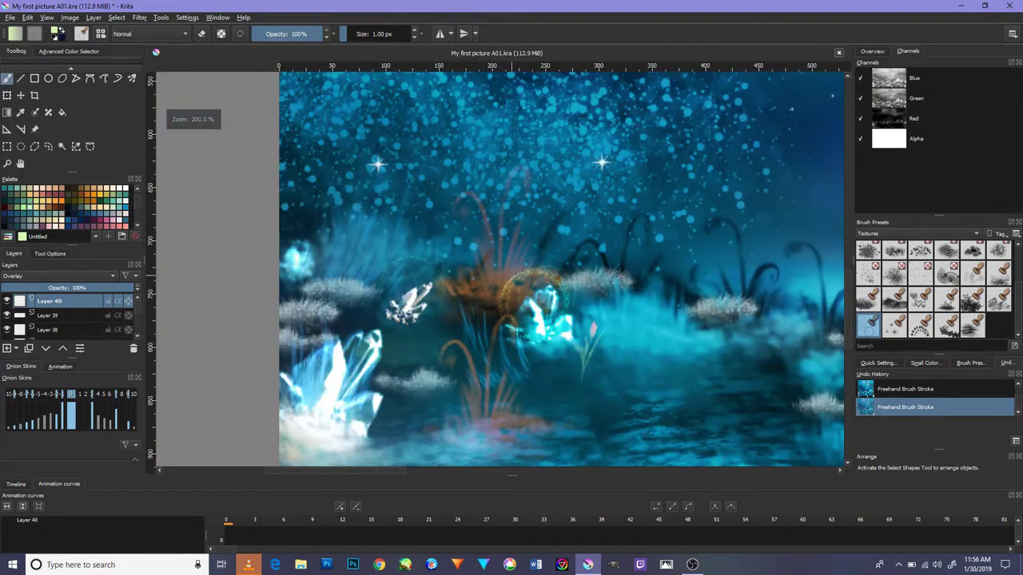
{"action": "scroll", "coordinate": [264, 230], "scroll_direction": "up", "scroll_amount": 1}
{"action": "scroll", "coordinate": [264, 230], "scroll_direction": "up", "scroll_amount": 1}
{"action": "scroll", "coordinate": [264, 230], "scroll_direction": "down", "scroll_amount": 1}
{"action": "scroll", "coordinate": [407, 280], "scroll_direction": "up", "scroll_amount": 2}
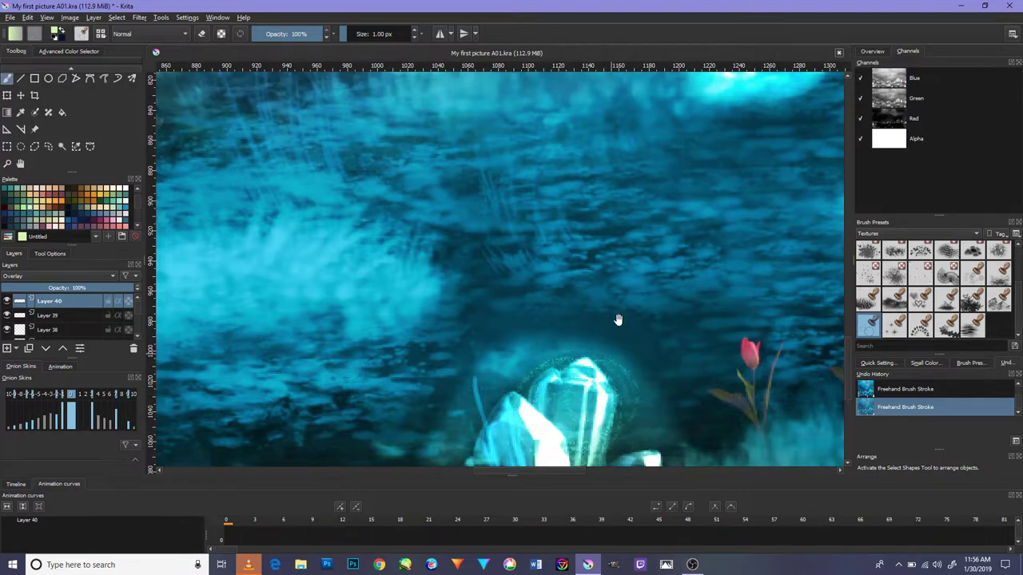
{"action": "left_click_drag", "start_coordinate": [763, 268], "coordinate": [457, 304]}
{"action": "scroll", "coordinate": [456, 304], "scroll_direction": "down", "scroll_amount": 2}
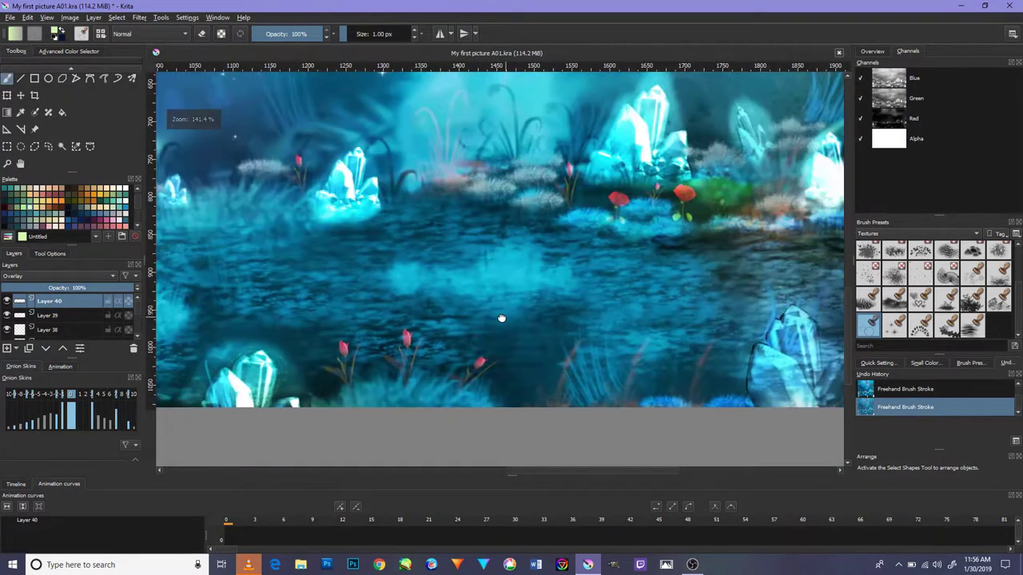
{"action": "scroll", "coordinate": [498, 314], "scroll_direction": "right", "scroll_amount": 2}
{"action": "scroll", "coordinate": [639, 327], "scroll_direction": "up", "scroll_amount": 1}
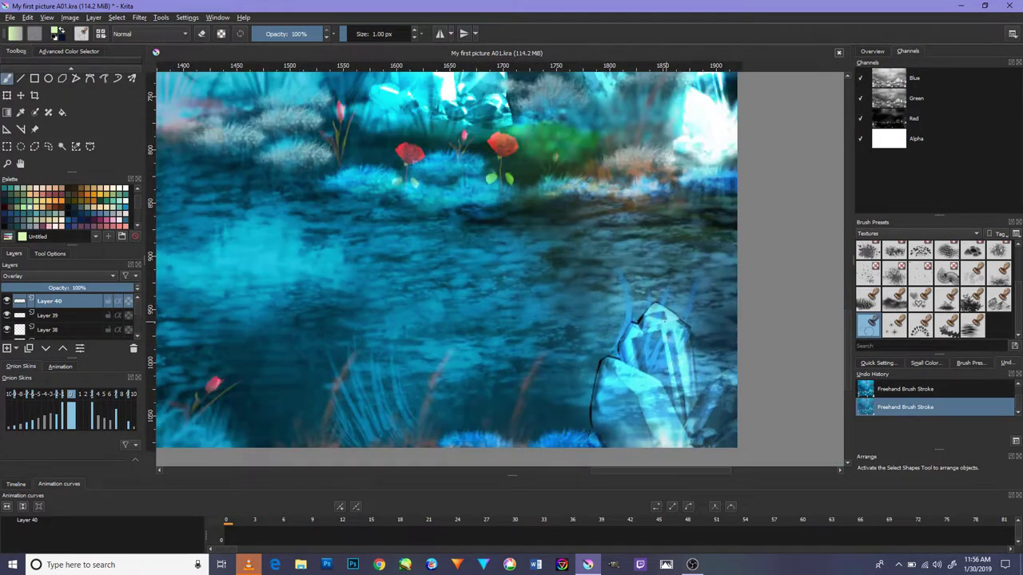
{"action": "left_click_drag", "start_coordinate": [637, 258], "coordinate": [631, 350]}
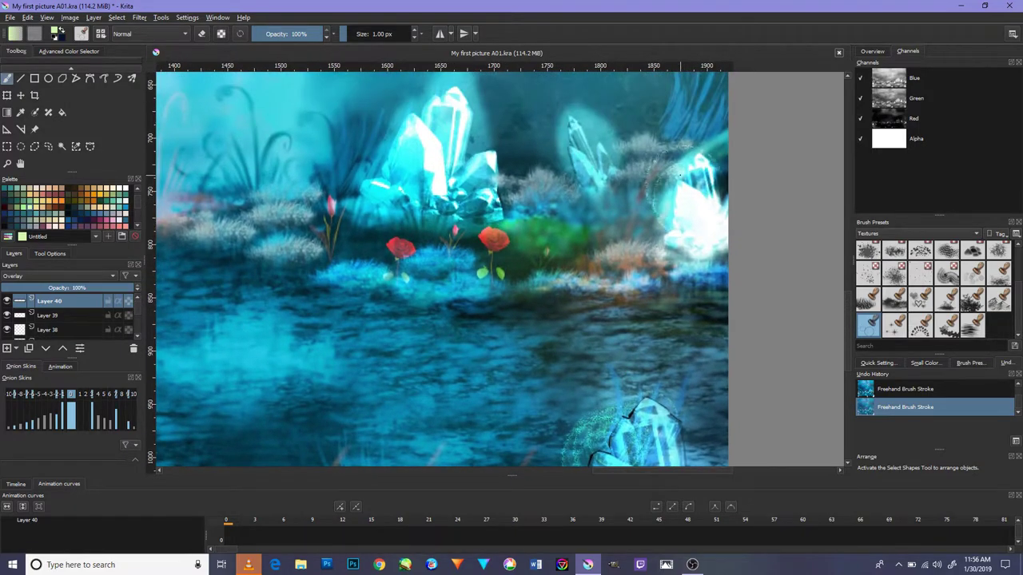
{"action": "left_click_drag", "start_coordinate": [564, 180], "coordinate": [598, 303]}
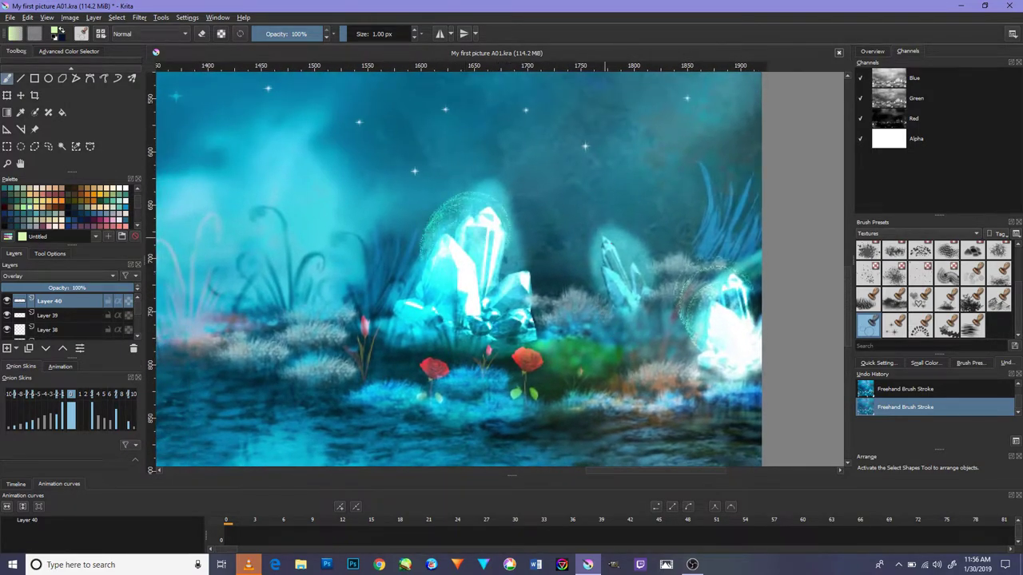
Stamp sparkle halos around the middle and left crystals.
{"action": "left_click", "coordinate": [614, 249]}
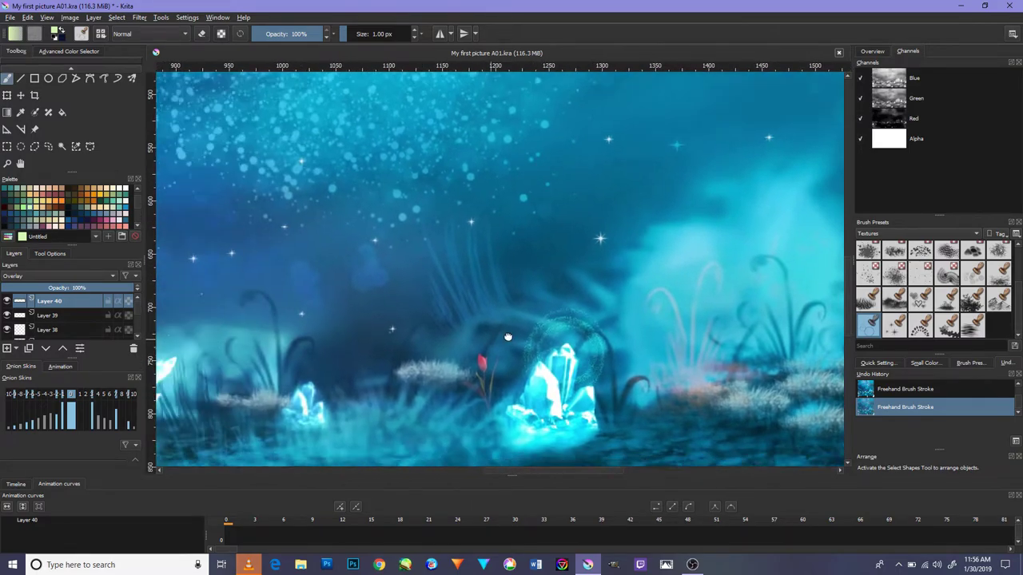
{"action": "left_click_drag", "start_coordinate": [498, 286], "coordinate": [847, 272]}
{"action": "mouse_move", "coordinate": [254, 358]}
{"action": "left_mouse_down"}
{"action": "mouse_move", "coordinate": [307, 339]}
{"action": "mouse_move", "coordinate": [296, 414]}
{"action": "left_mouse_up"}
{"action": "left_click_drag", "start_coordinate": [392, 376], "coordinate": [599, 320]}
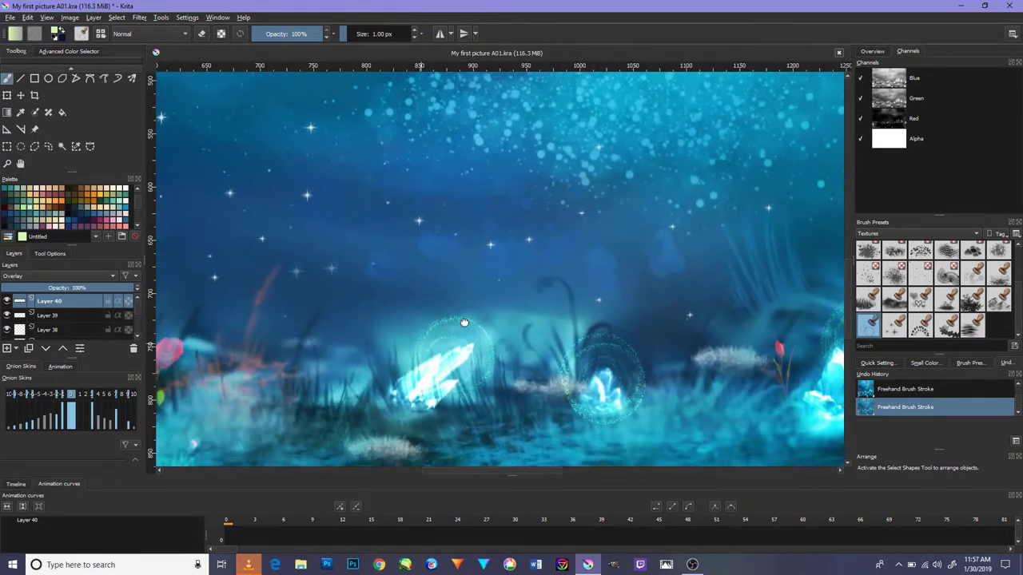
{"action": "left_click_drag", "start_coordinate": [240, 312], "coordinate": [542, 309]}
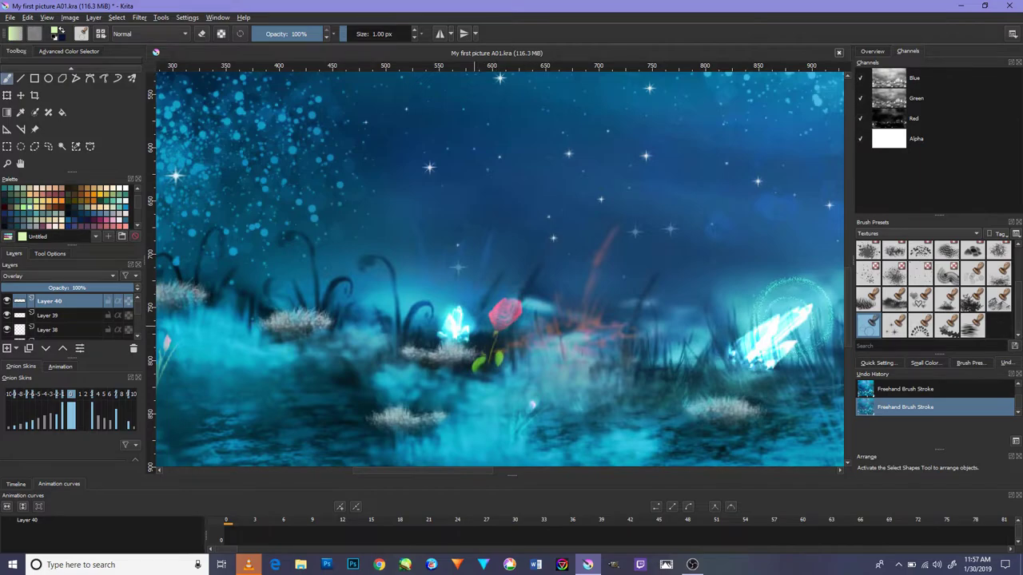
Pan and zoom over the left edge, lower-left crystals and pond to review the halos.
{"action": "scroll", "coordinate": [451, 323], "scroll_direction": "up", "scroll_amount": 3}
{"action": "scroll", "coordinate": [448, 320], "scroll_direction": "up", "scroll_amount": 1}
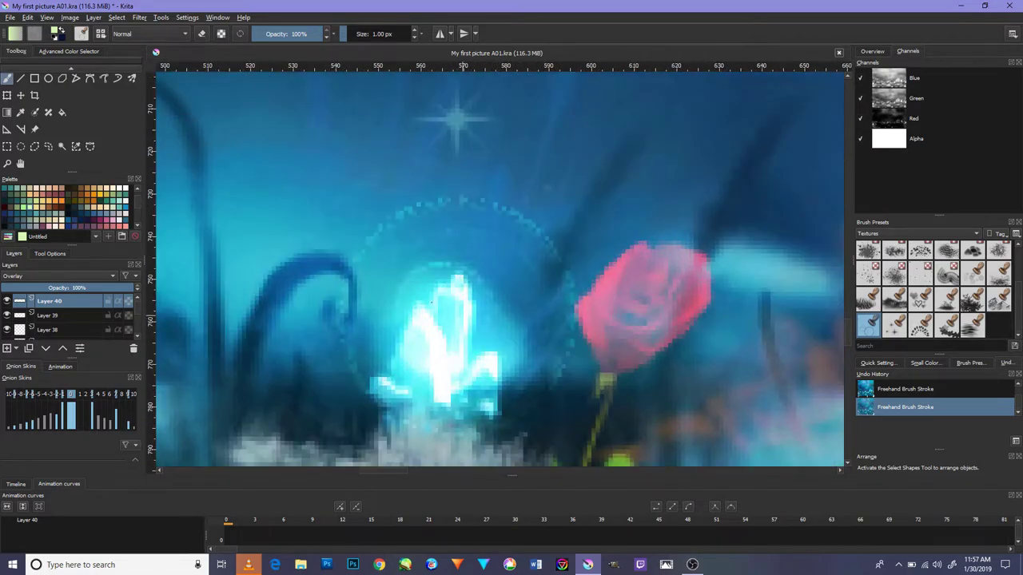
{"action": "scroll", "coordinate": [432, 301], "scroll_direction": "down", "scroll_amount": 4}
{"action": "left_click_drag", "start_coordinate": [432, 302], "coordinate": [808, 245]}
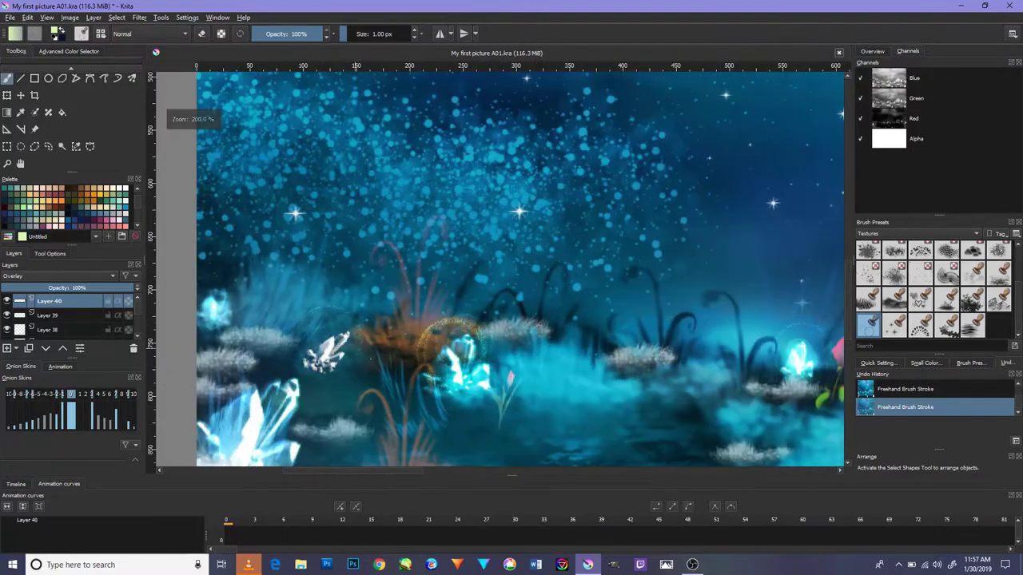
{"action": "scroll", "coordinate": [404, 369], "scroll_direction": "up", "scroll_amount": 1}
{"action": "left_click_drag", "start_coordinate": [216, 297], "coordinate": [352, 299]}
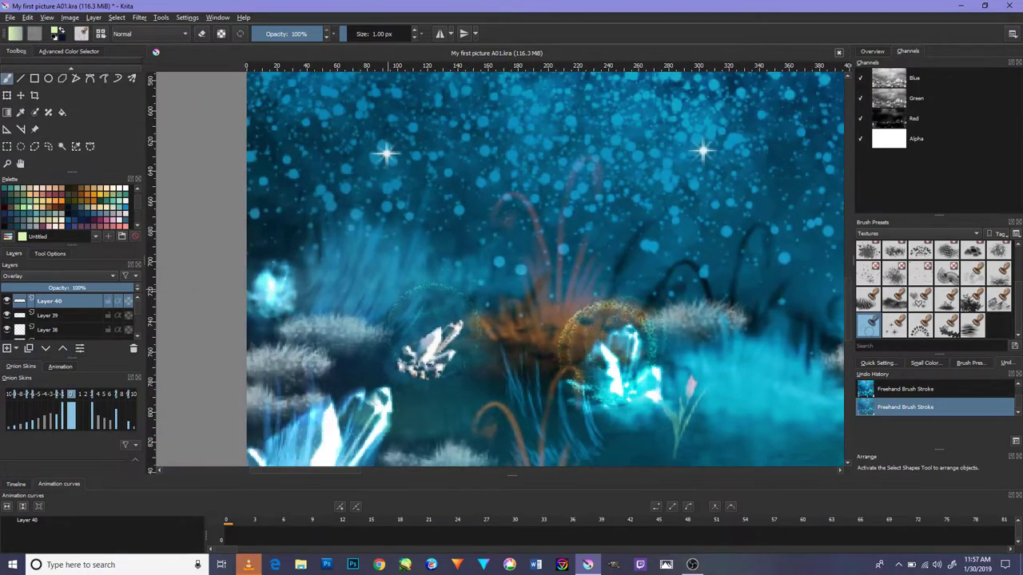
{"action": "left_click_drag", "start_coordinate": [479, 359], "coordinate": [543, 271]}
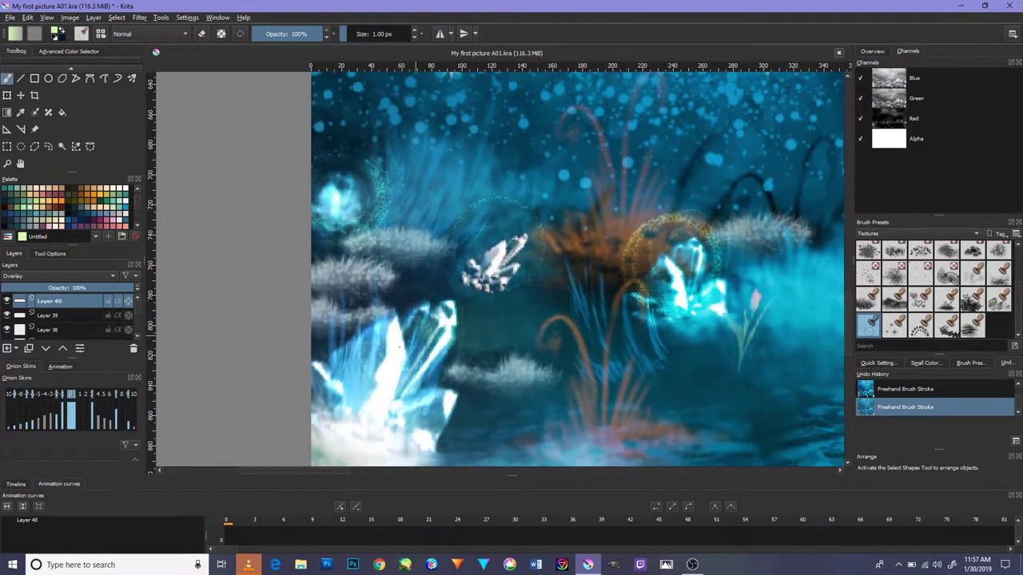
{"action": "scroll", "coordinate": [576, 312], "scroll_direction": "down", "scroll_amount": 2}
{"action": "left_click_drag", "start_coordinate": [648, 240], "coordinate": [494, 237]}
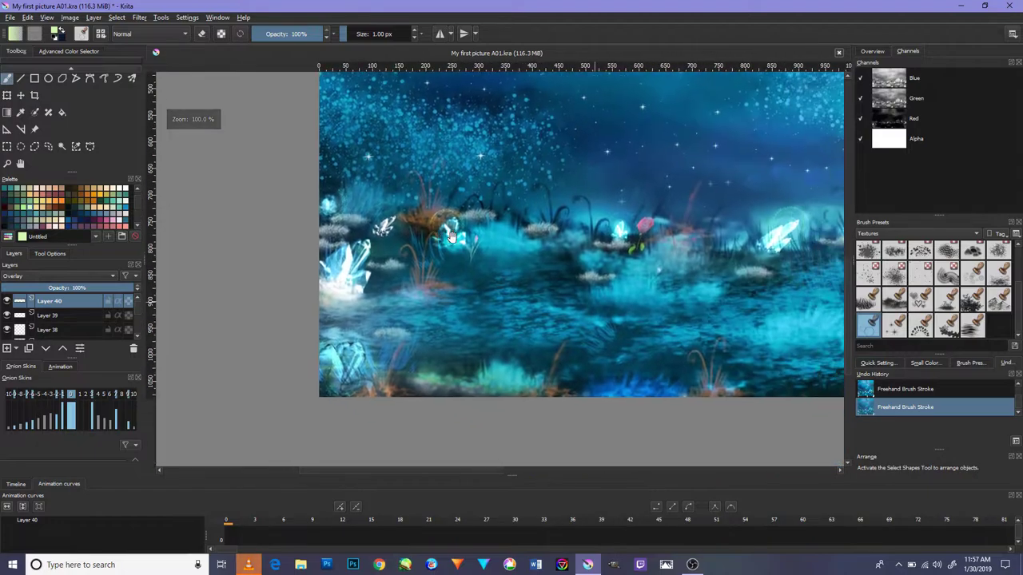
{"action": "scroll", "coordinate": [380, 332], "scroll_direction": "up", "scroll_amount": 3}
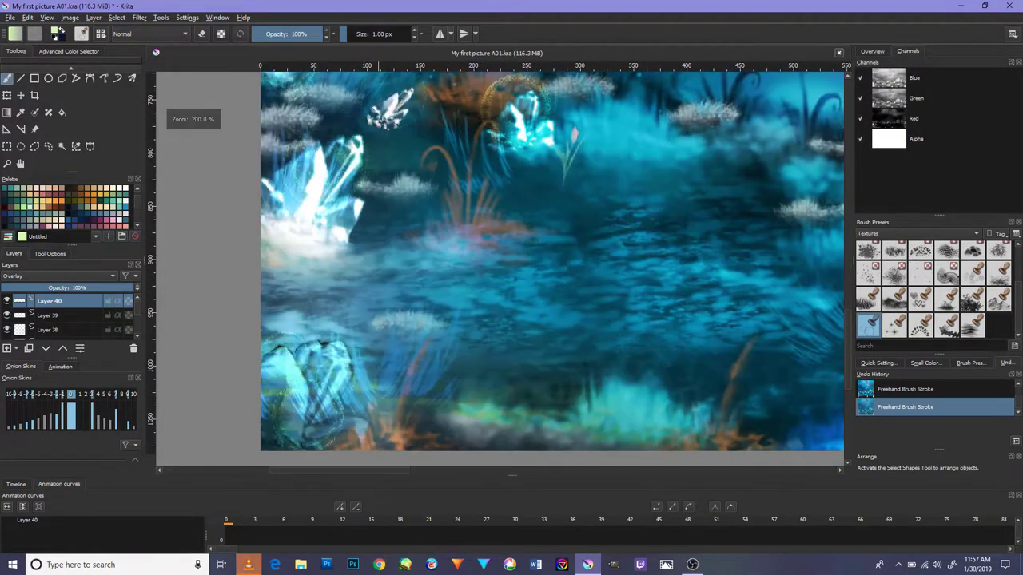
{"action": "scroll", "coordinate": [527, 293], "scroll_direction": "down", "scroll_amount": 2}
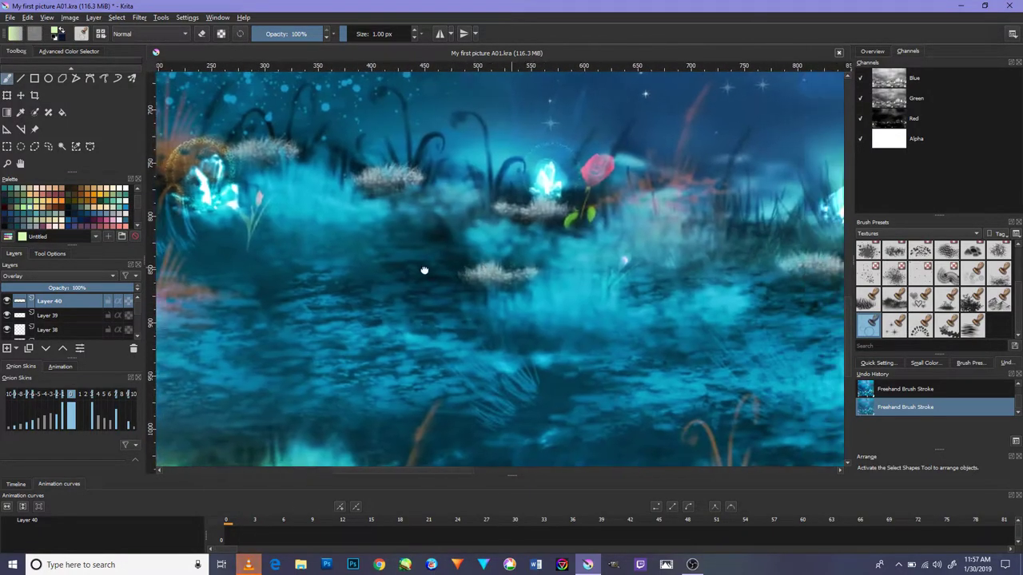
{"action": "scroll", "coordinate": [423, 269], "scroll_direction": "down", "scroll_amount": 1}
{"action": "left_click_drag", "start_coordinate": [568, 283], "coordinate": [471, 319]}
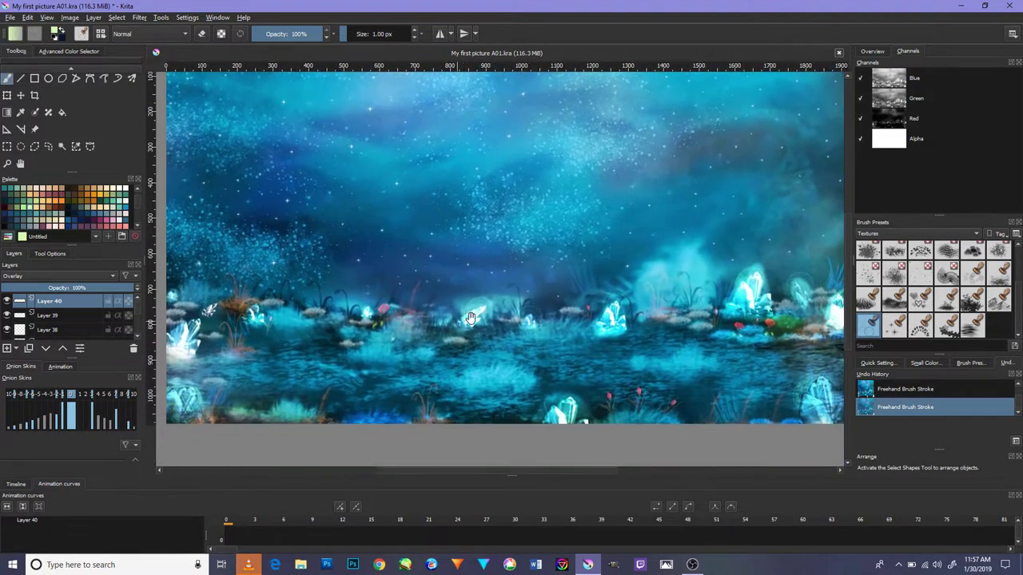
Review the middle crystals, then bring up Layer 40's blend-mode list.
{"action": "scroll", "coordinate": [548, 392], "scroll_direction": "down", "scroll_amount": 2}
{"action": "scroll", "coordinate": [548, 392], "scroll_direction": "up", "scroll_amount": 3}
{"action": "left_click_drag", "start_coordinate": [548, 392], "coordinate": [434, 405]}
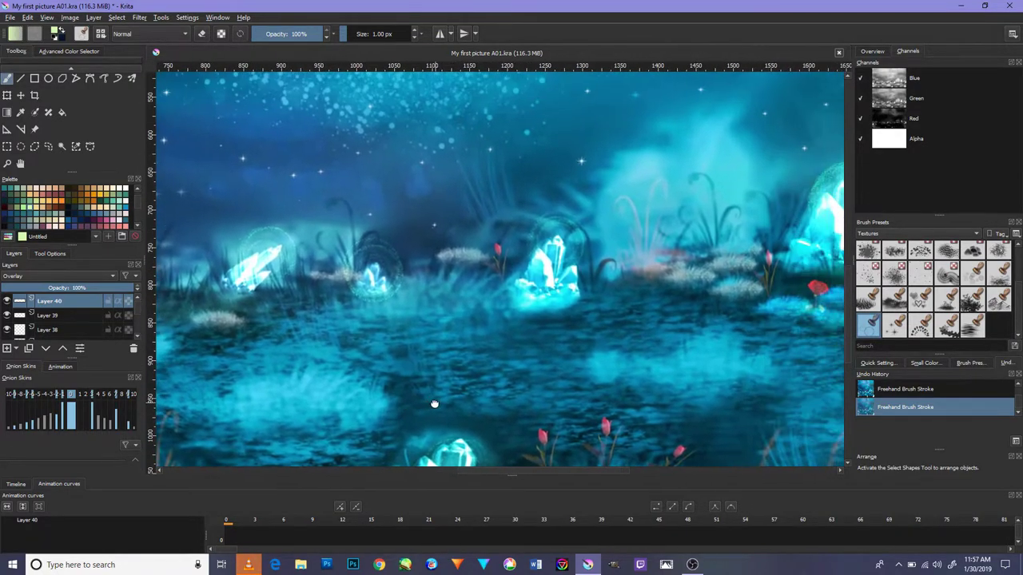
{"action": "scroll", "coordinate": [453, 297], "scroll_direction": "up", "scroll_amount": 1}
{"action": "mouse_move", "coordinate": [453, 297]}
{"action": "left_mouse_down"}
{"action": "mouse_move", "coordinate": [403, 312]}
{"action": "mouse_move", "coordinate": [506, 322]}
{"action": "mouse_move", "coordinate": [671, 285]}
{"action": "left_mouse_up"}
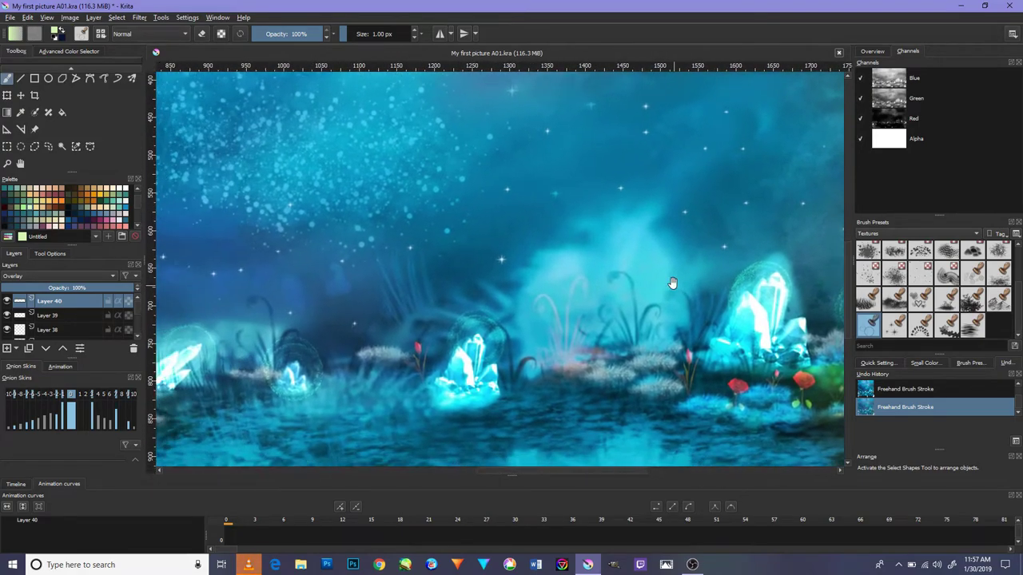
{"action": "left_click_drag", "start_coordinate": [512, 312], "coordinate": [668, 274]}
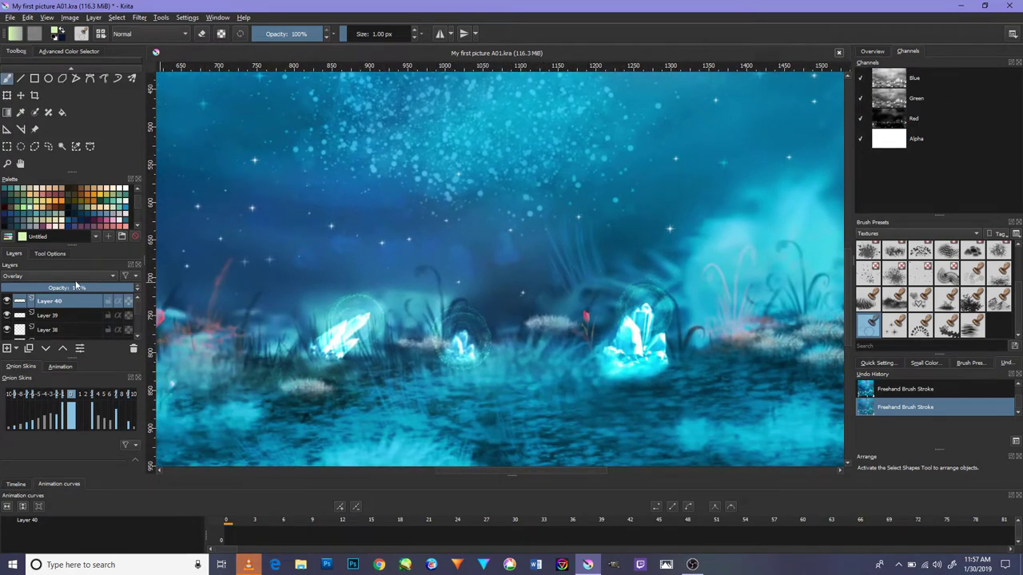
{"action": "left_click", "coordinate": [77, 276]}
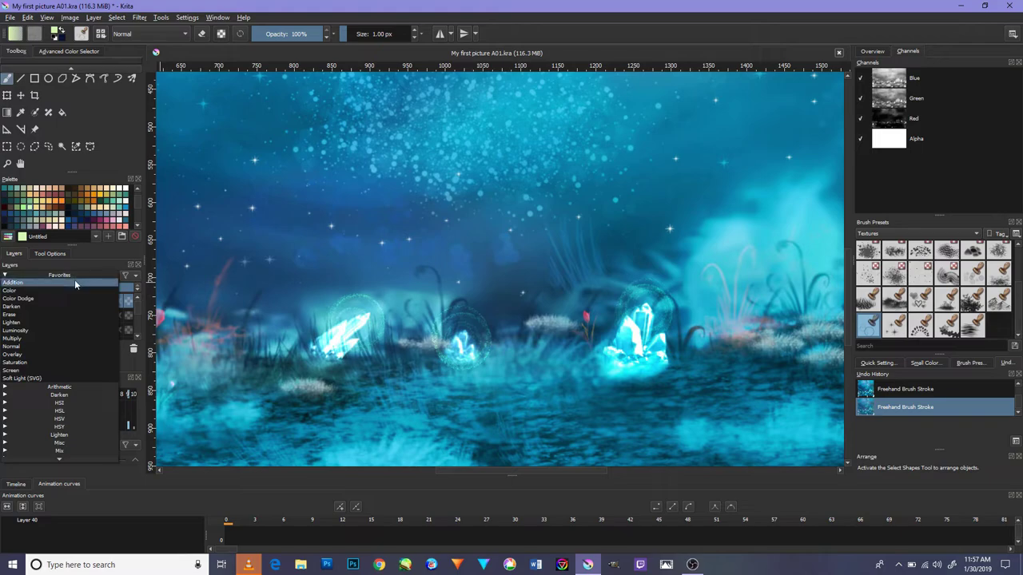
Try Lighten and Saturation blend modes on Layer 40 while varying its opacity.
{"action": "left_click", "coordinate": [60, 323]}
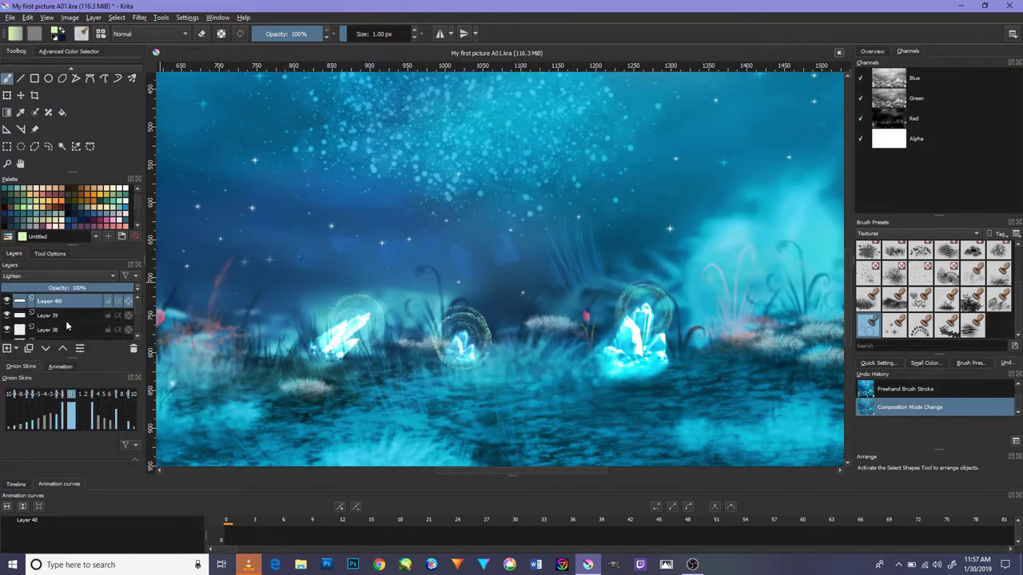
{"action": "left_click_drag", "start_coordinate": [67, 286], "coordinate": [64, 286]}
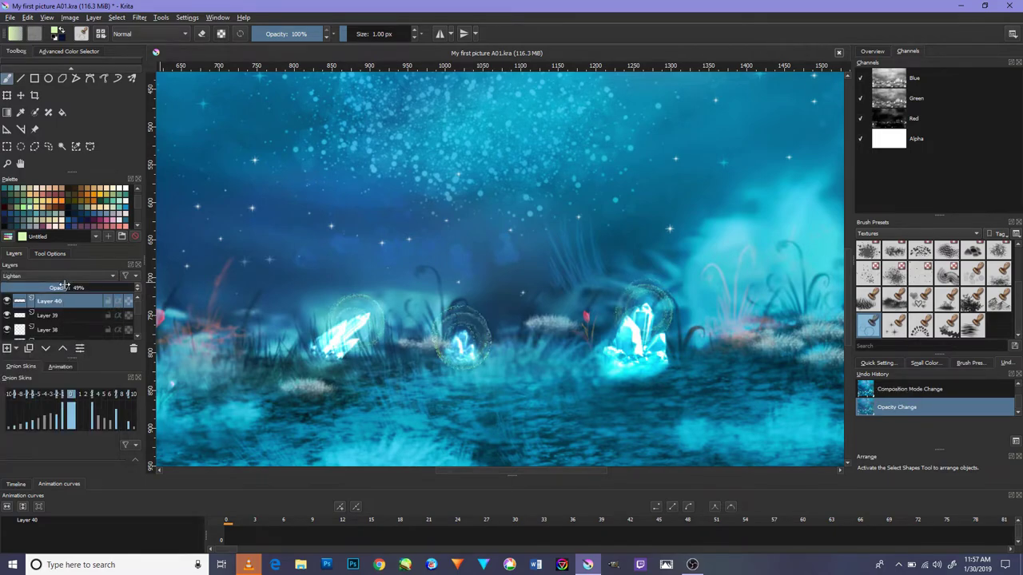
{"action": "key", "text": "minus"}
{"action": "key", "text": "minus"}
{"action": "key", "text": "minus"}
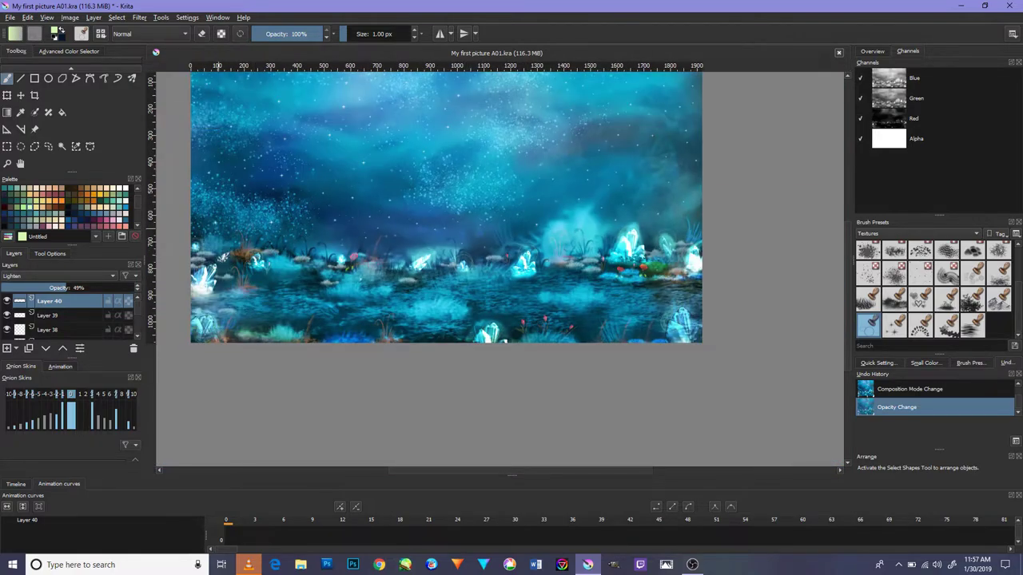
{"action": "left_click", "coordinate": [65, 275]}
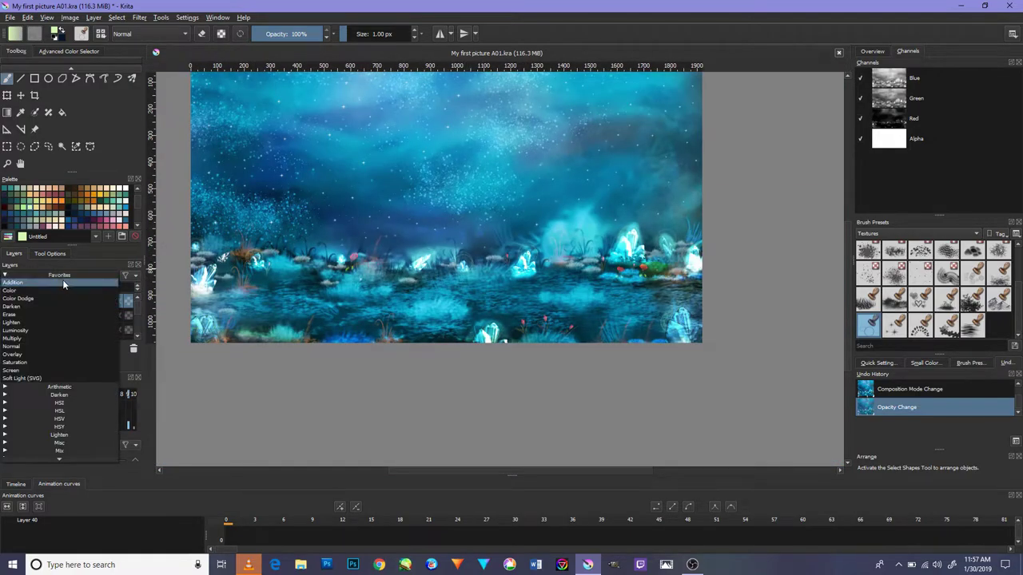
{"action": "left_click", "coordinate": [40, 363]}
{"action": "left_click_drag", "start_coordinate": [77, 289], "coordinate": [140, 289]}
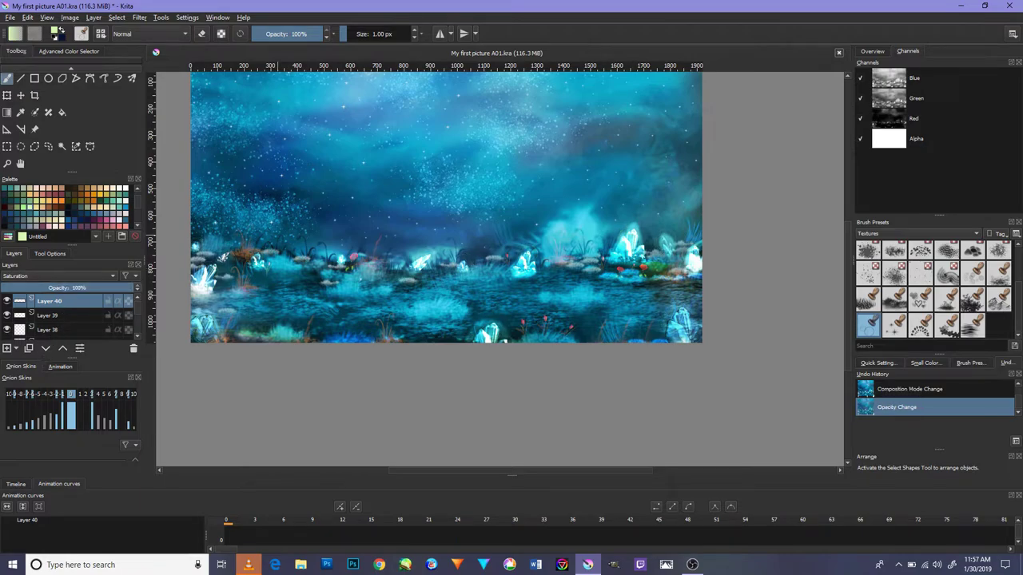
{"action": "key", "text": "plus"}
{"action": "key", "text": "plus"}
{"action": "key", "text": "plus"}
{"action": "key", "text": "plus"}
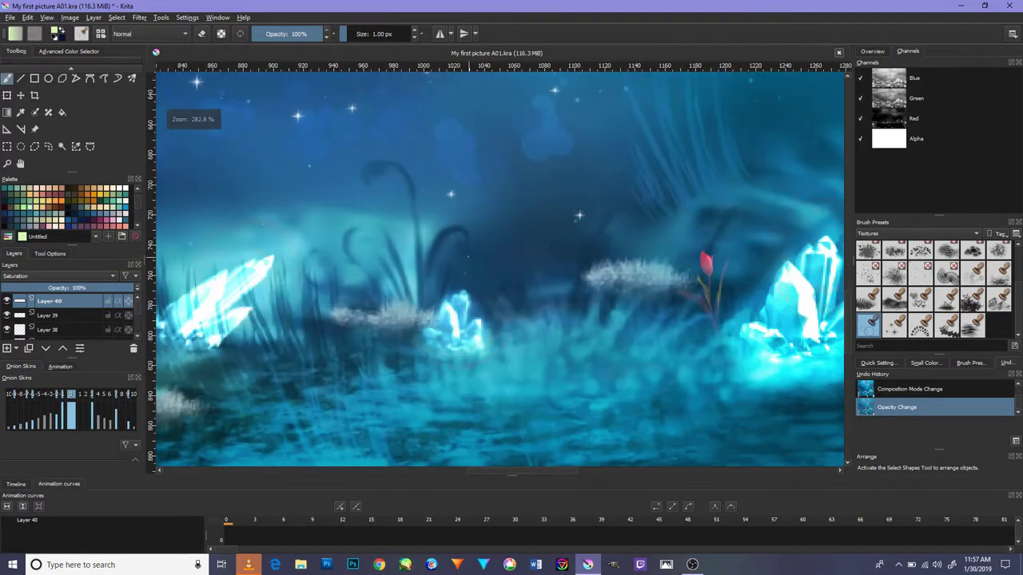
{"action": "key", "text": "plus"}
Try Multiply, then set Layer 40 back to Lighten at 43% opacity.
{"action": "left_click", "coordinate": [71, 276]}
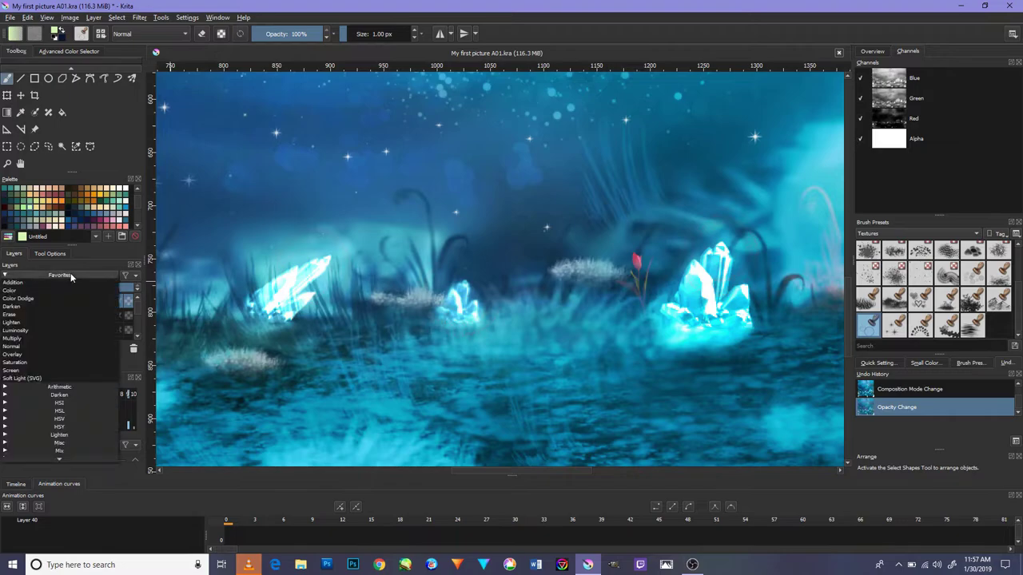
{"action": "left_click", "coordinate": [48, 336]}
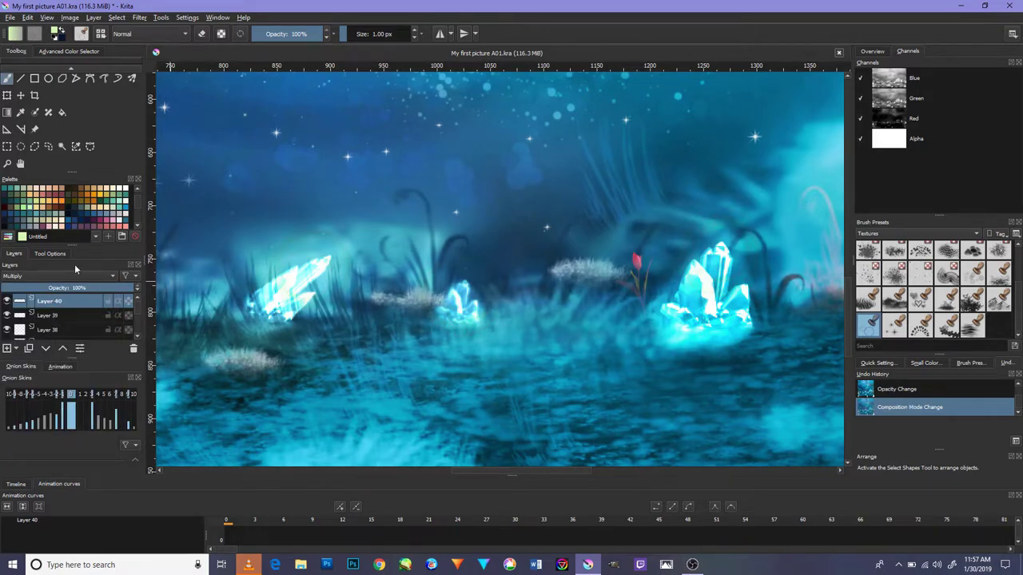
{"action": "left_click", "coordinate": [39, 275]}
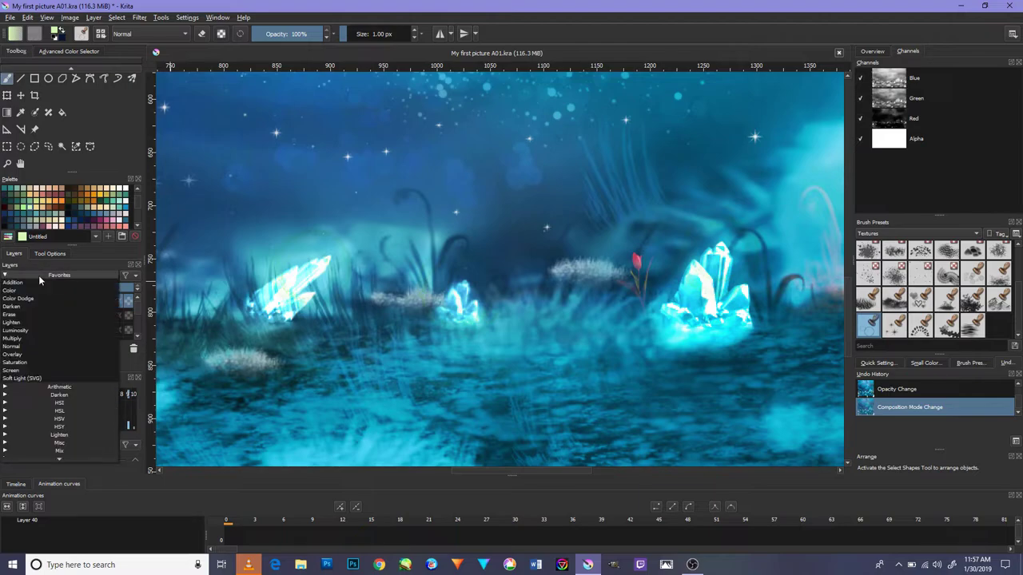
{"action": "left_click", "coordinate": [50, 336]}
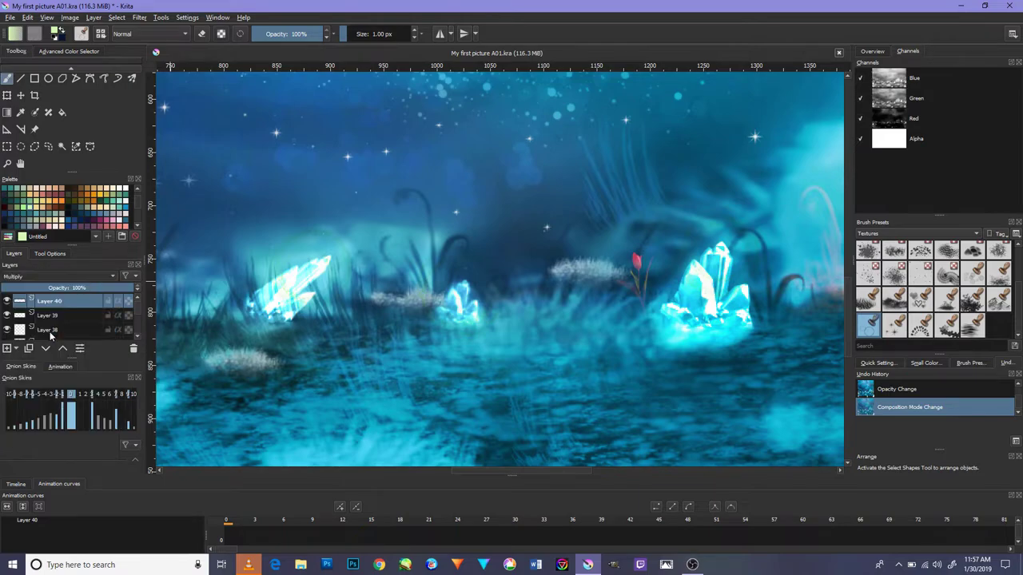
{"action": "left_click", "coordinate": [78, 284]}
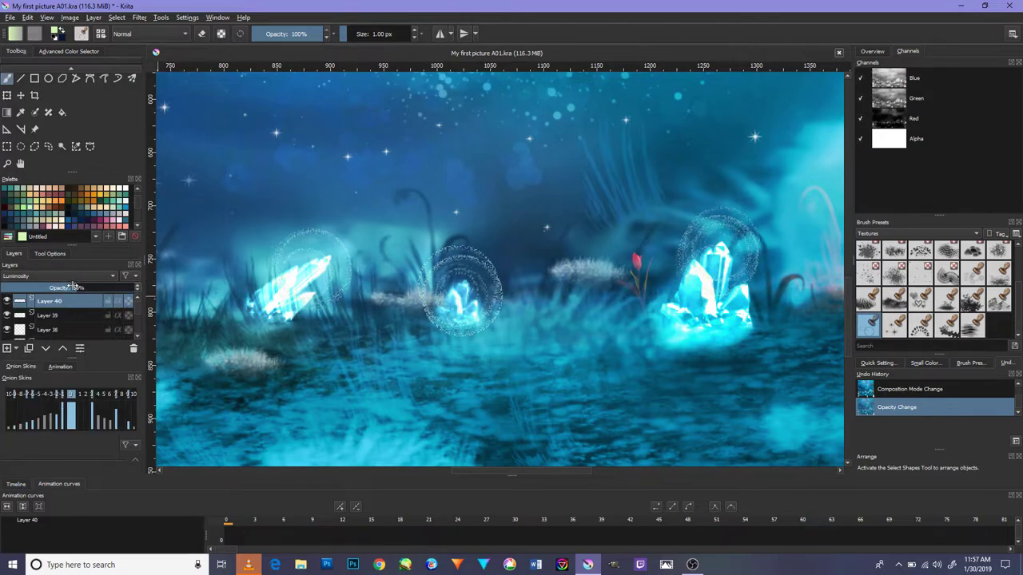
{"action": "left_click", "coordinate": [61, 287]}
{"action": "key", "text": "minus"}
{"action": "key", "text": "minus"}
{"action": "key", "text": "minus"}
{"action": "key", "text": "plus"}
{"action": "key", "text": "plus"}
{"action": "key", "text": "plus"}
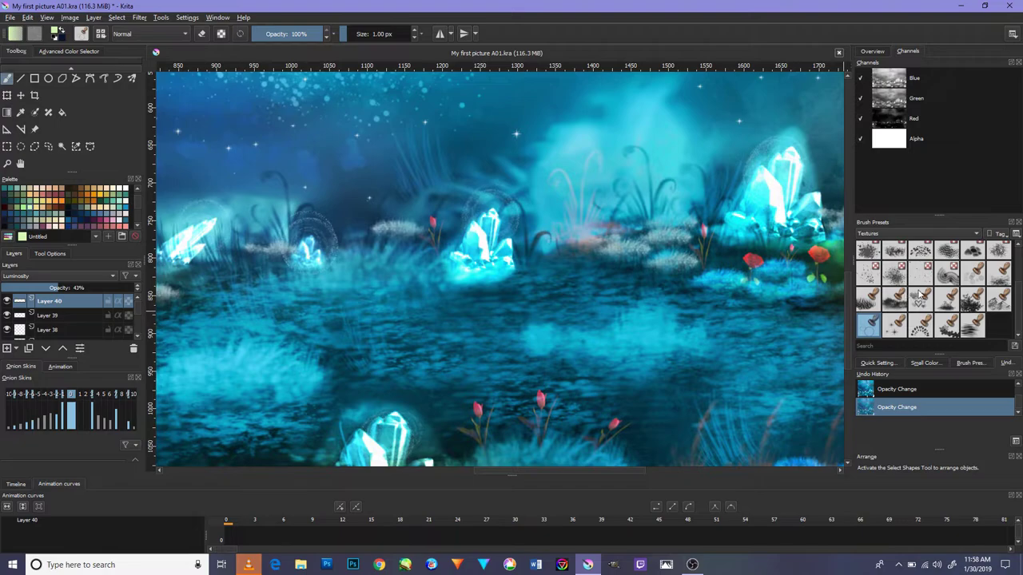
Choose a soft 60 px brush from the Digital presets and undo its first test stroke.
{"action": "left_click", "coordinate": [882, 233]}
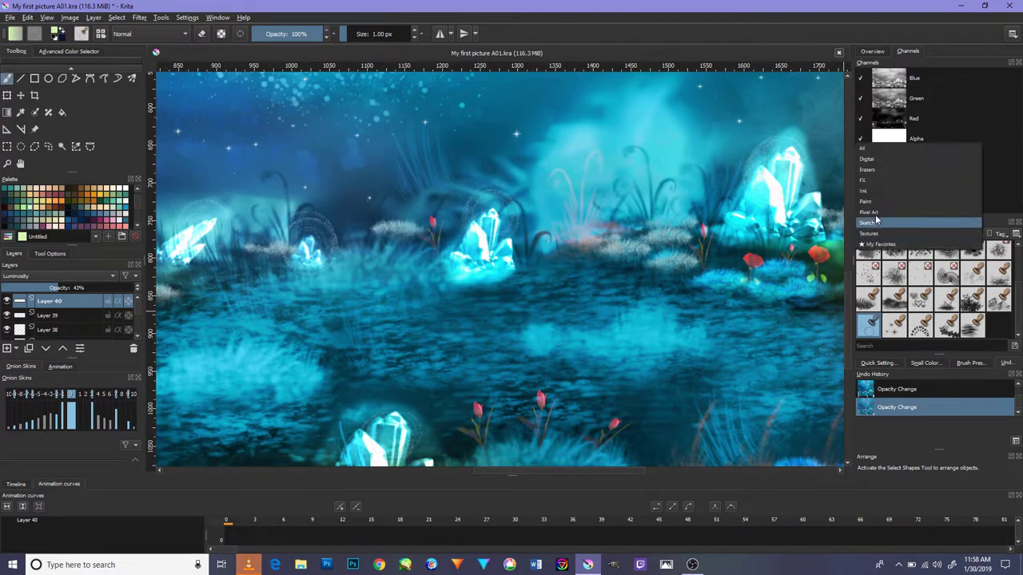
{"action": "left_click", "coordinate": [864, 169]}
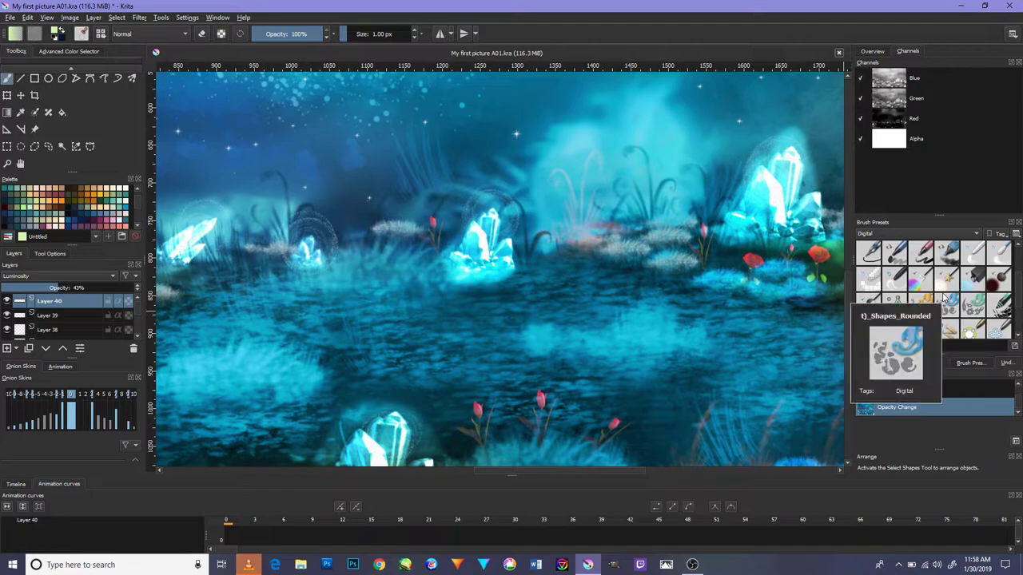
{"action": "left_click", "coordinate": [998, 253]}
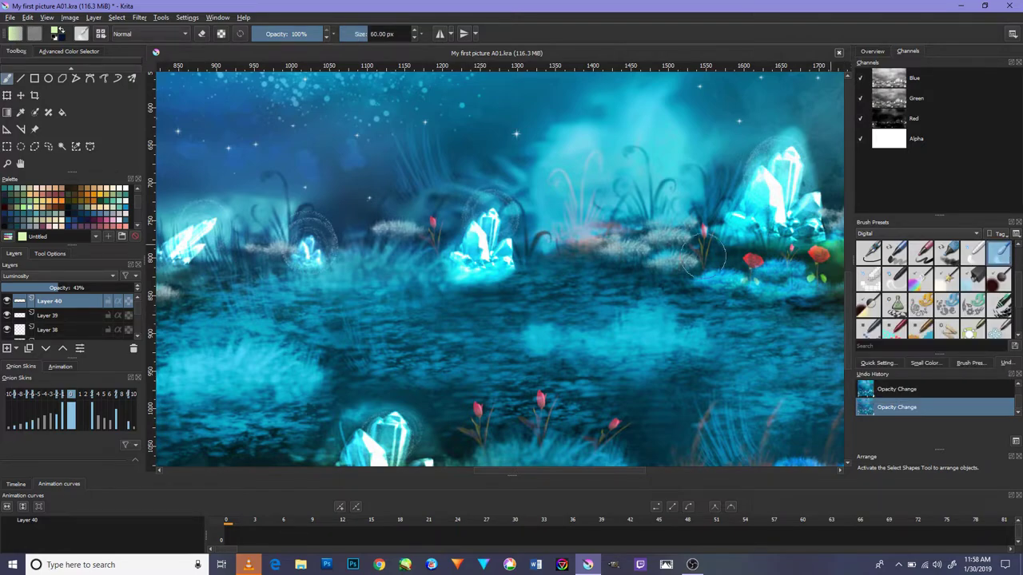
{"action": "scroll", "coordinate": [364, 232], "scroll_direction": "up", "scroll_amount": 2}
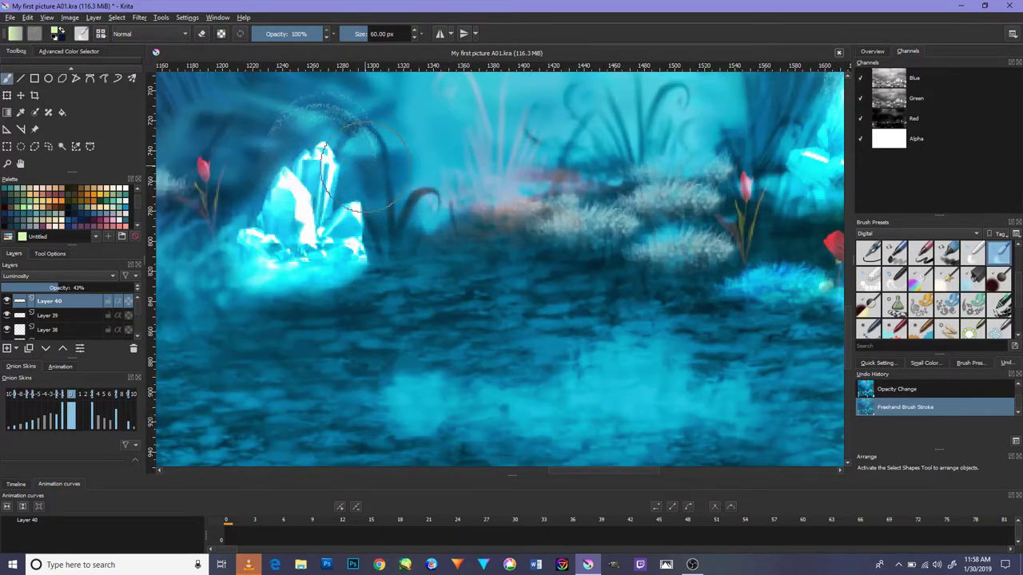
{"action": "left_click_drag", "start_coordinate": [363, 232], "coordinate": [269, 109]}
{"action": "left_click", "coordinate": [897, 390]}
{"action": "scroll", "coordinate": [655, 263], "scroll_direction": "down", "scroll_amount": 5}
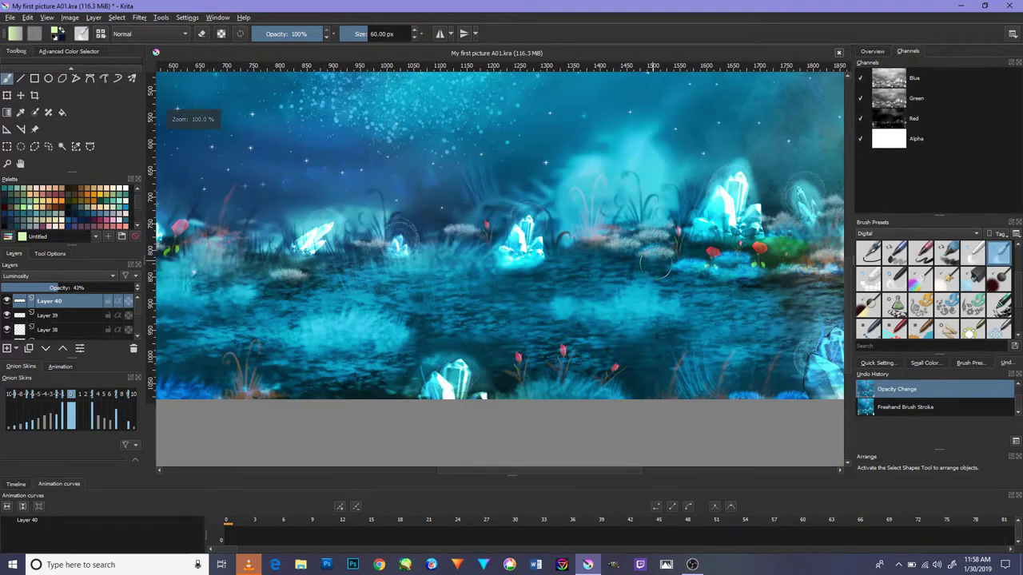
Lower brush opacity to 34% and paint a faint glow around the right crystal.
{"action": "left_click", "coordinate": [289, 33]}
{"action": "scroll", "coordinate": [613, 337], "scroll_direction": "up", "scroll_amount": 2}
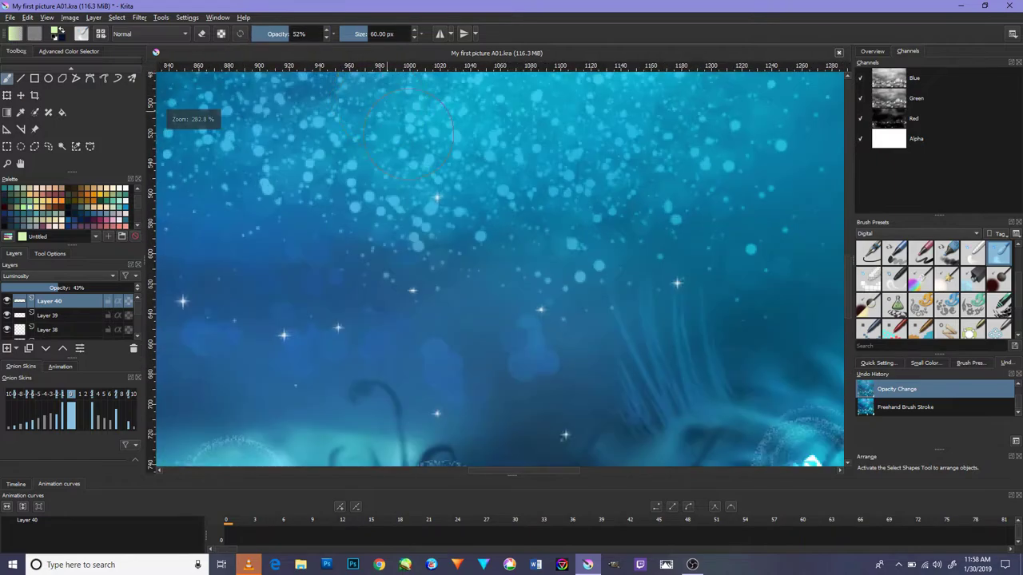
{"action": "scroll", "coordinate": [613, 337], "scroll_direction": "down", "scroll_amount": 1}
{"action": "scroll", "coordinate": [613, 337], "scroll_direction": "up", "scroll_amount": 1}
{"action": "key", "text": "ctrl+shift+z"}
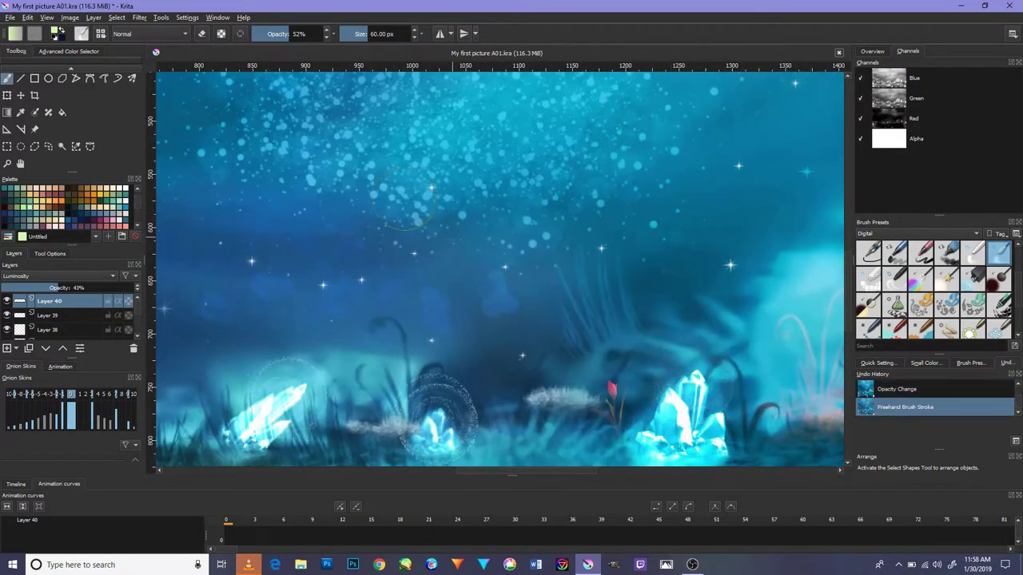
{"action": "left_click_drag", "start_coordinate": [288, 37], "coordinate": [280, 37]}
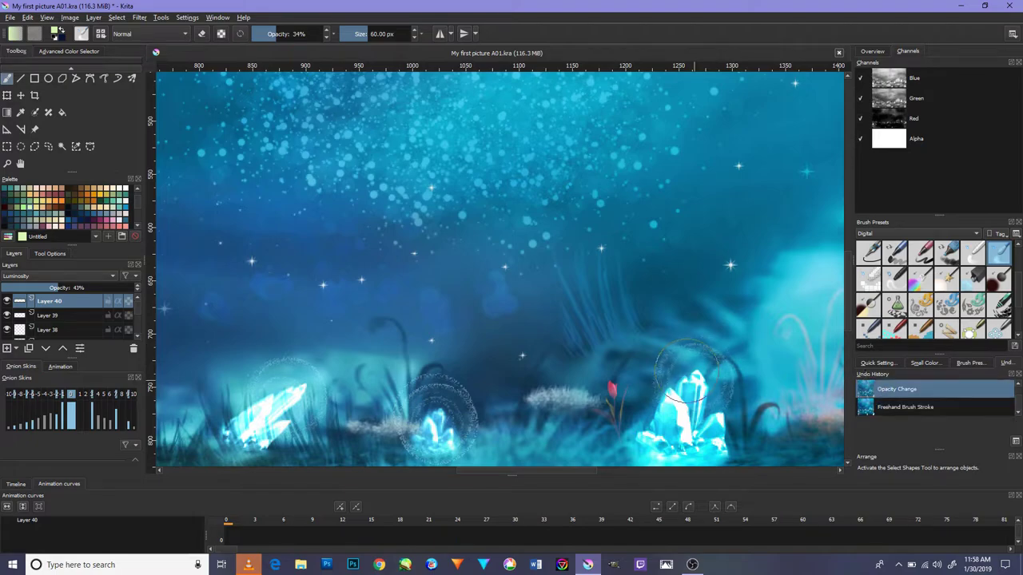
{"action": "left_click_drag", "start_coordinate": [667, 396], "coordinate": [704, 383]}
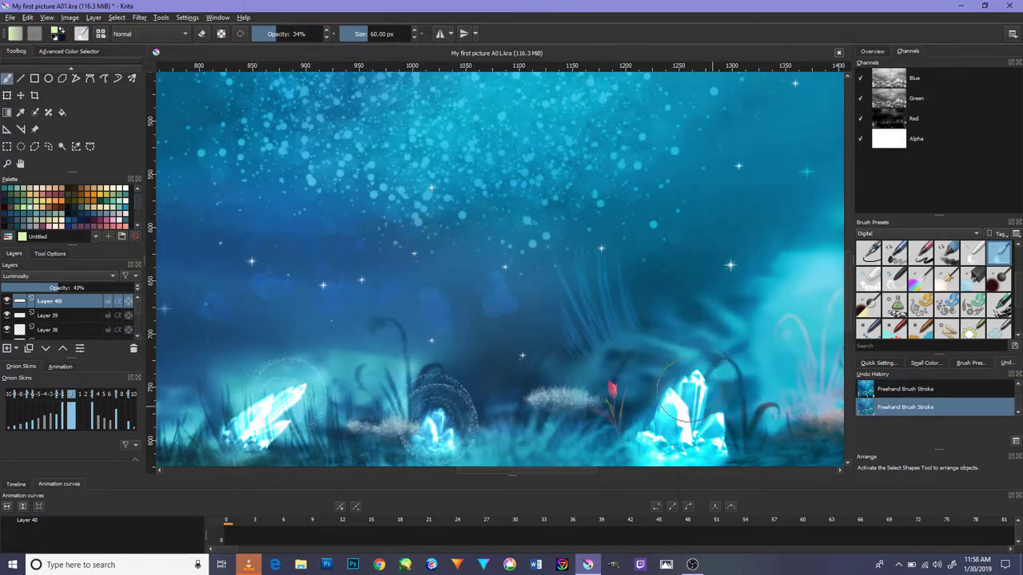
Drop brush opacity to 17% and pan toward the left crystal.
{"action": "scroll", "coordinate": [714, 404], "scroll_direction": "up", "scroll_amount": 3}
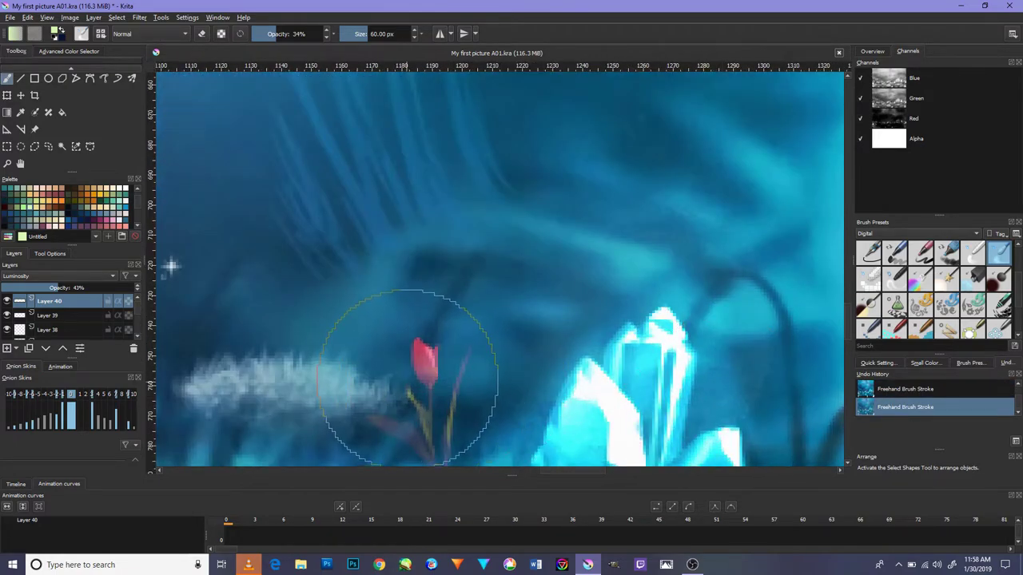
{"action": "scroll", "coordinate": [383, 375], "scroll_direction": "down", "scroll_amount": 3}
{"action": "key", "text": "i"}
{"action": "key", "text": "i"}
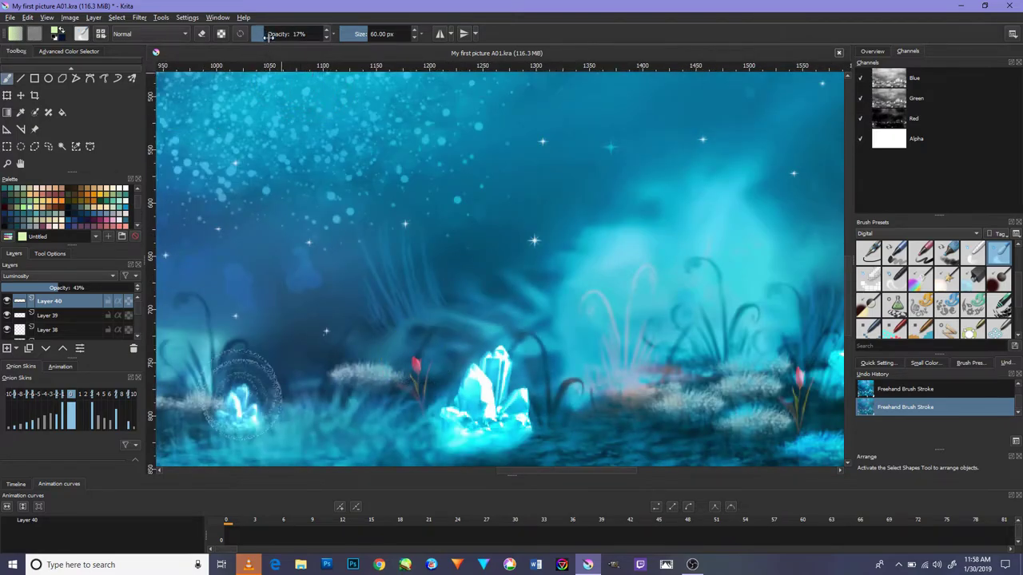
{"action": "key", "text": "i"}
{"action": "key", "text": "i"}
{"action": "scroll", "coordinate": [256, 383], "scroll_direction": "up", "scroll_amount": 3}
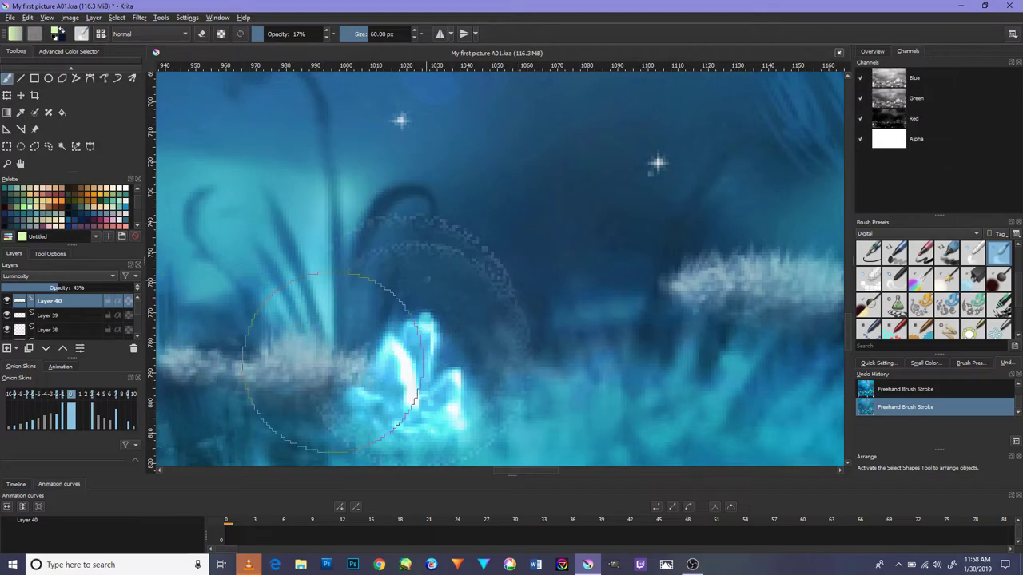
{"action": "scroll", "coordinate": [560, 356], "scroll_direction": "down", "scroll_amount": 2}
{"action": "left_click_drag", "start_coordinate": [586, 367], "coordinate": [434, 277]}
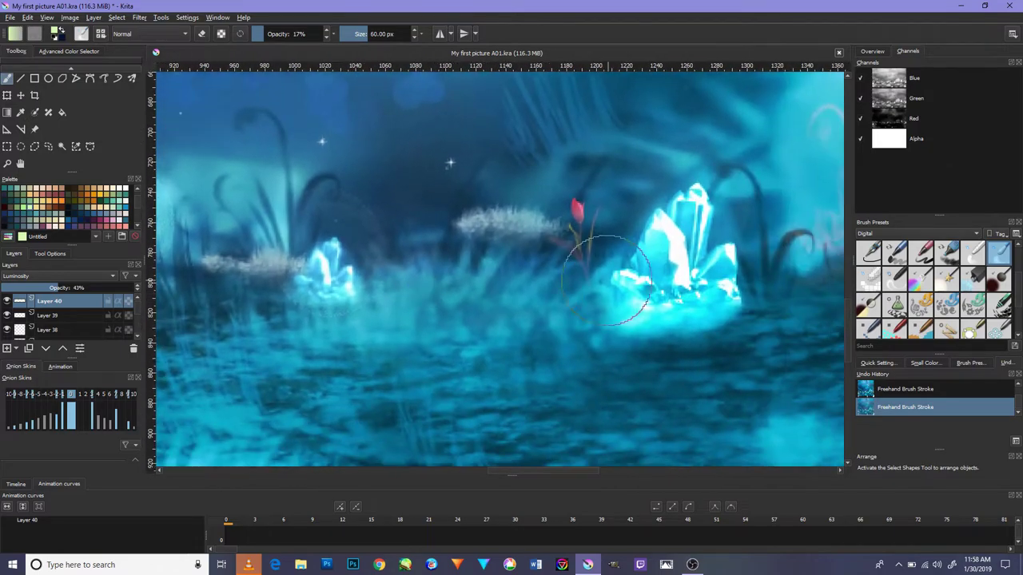
{"action": "left_click", "coordinate": [933, 390]}
{"action": "left_click", "coordinate": [939, 398]}
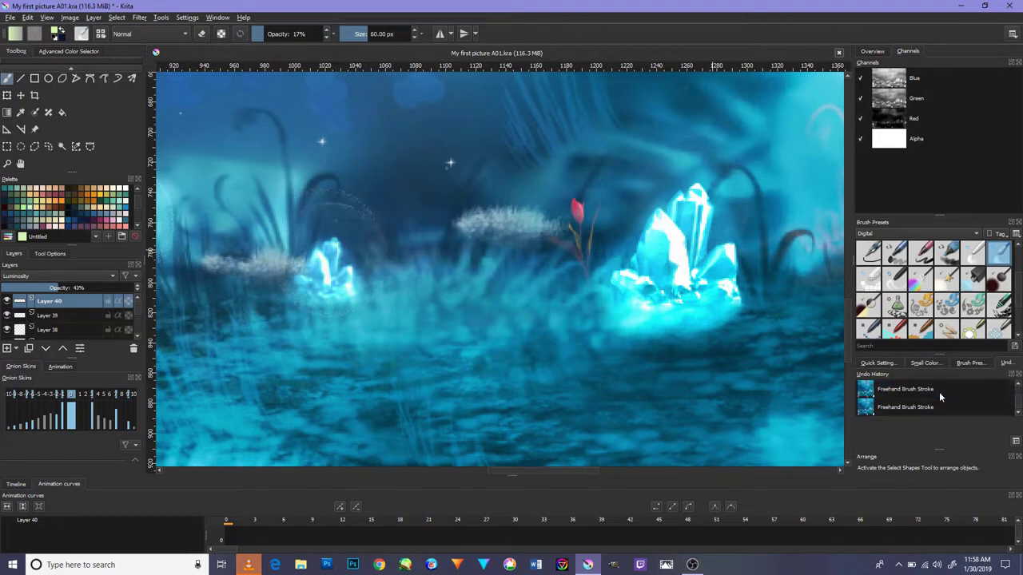
{"action": "left_click", "coordinate": [939, 392]}
{"action": "left_click", "coordinate": [942, 393]}
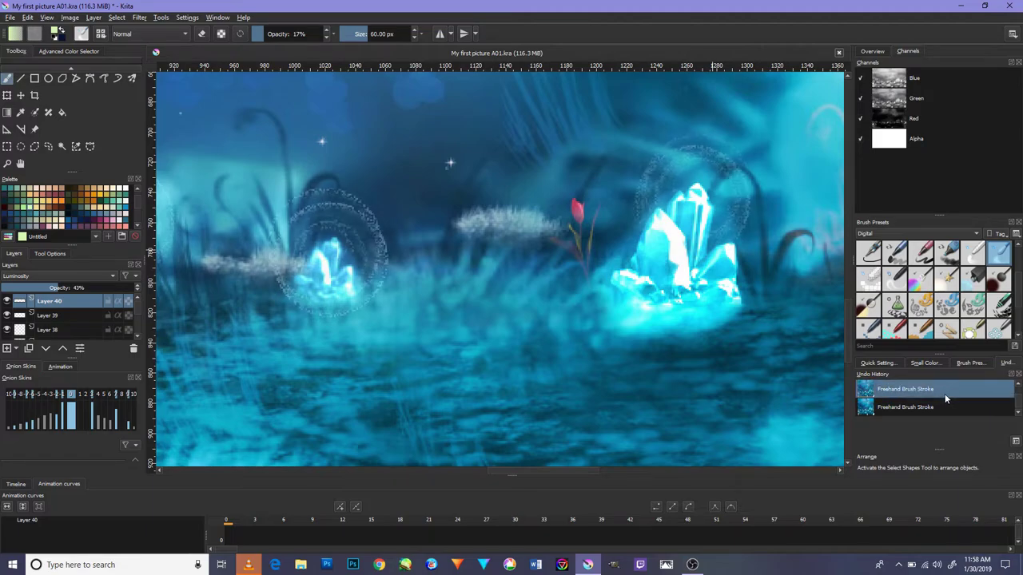
{"action": "left_click", "coordinate": [942, 407]}
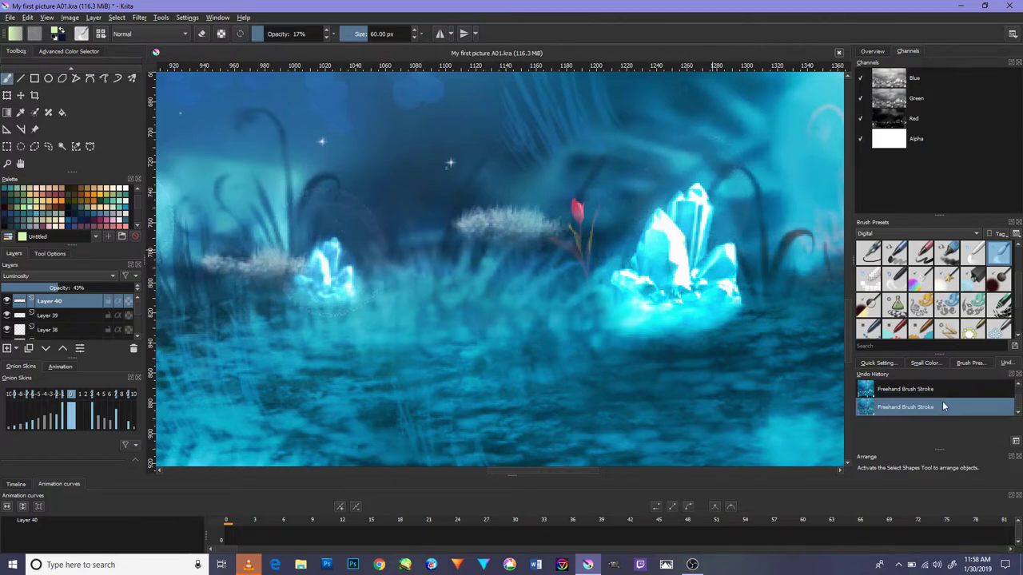
{"action": "left_click", "coordinate": [939, 391]}
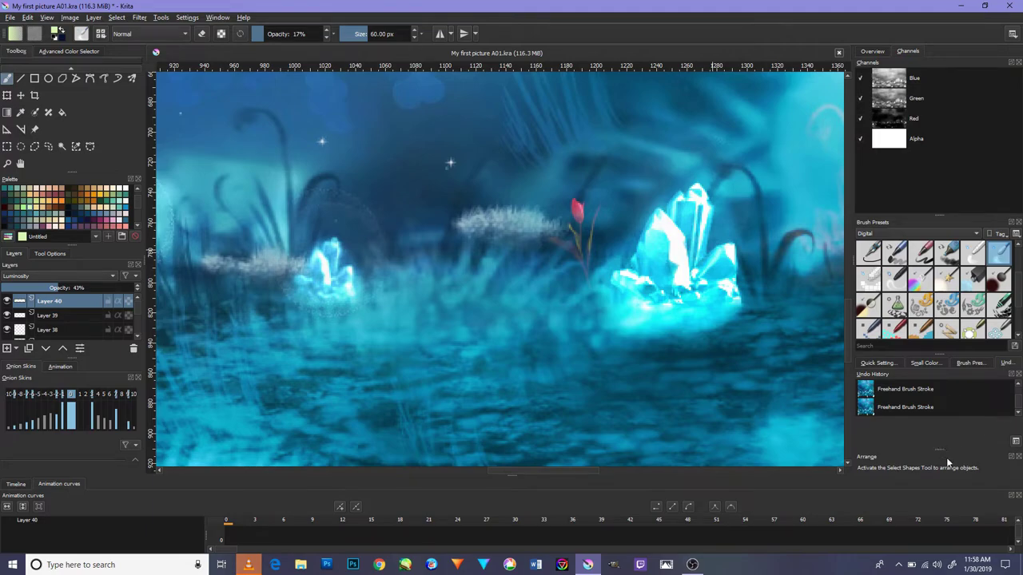
{"action": "left_click", "coordinate": [927, 413]}
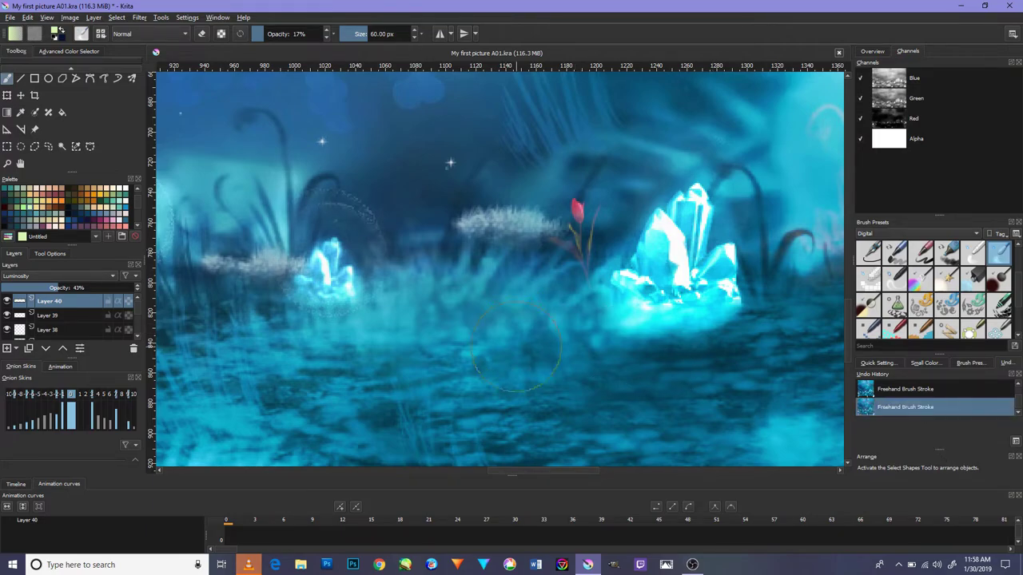
{"action": "scroll", "coordinate": [551, 351], "scroll_direction": "down", "scroll_amount": 3}
{"action": "scroll", "coordinate": [571, 325], "scroll_direction": "up", "scroll_amount": 3}
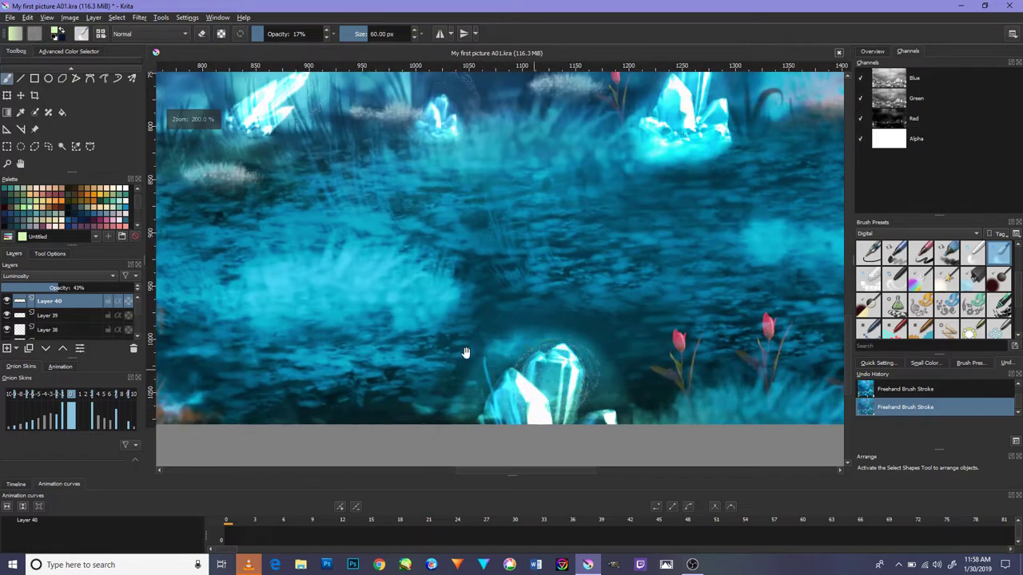
{"action": "mouse_move", "coordinate": [464, 354]}
{"action": "left_mouse_down"}
{"action": "mouse_move", "coordinate": [506, 330]}
{"action": "mouse_move", "coordinate": [490, 279]}
{"action": "left_mouse_up"}
{"action": "scroll", "coordinate": [780, 316], "scroll_direction": "up", "scroll_amount": 2}
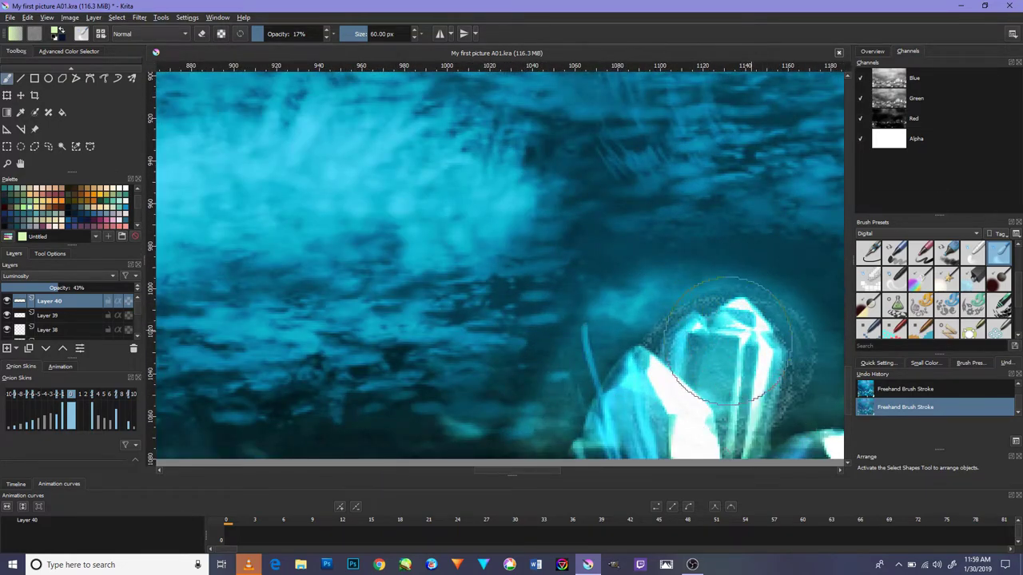
{"action": "scroll", "coordinate": [605, 295], "scroll_direction": "down", "scroll_amount": 2}
{"action": "scroll", "coordinate": [605, 296], "scroll_direction": "down", "scroll_amount": 2}
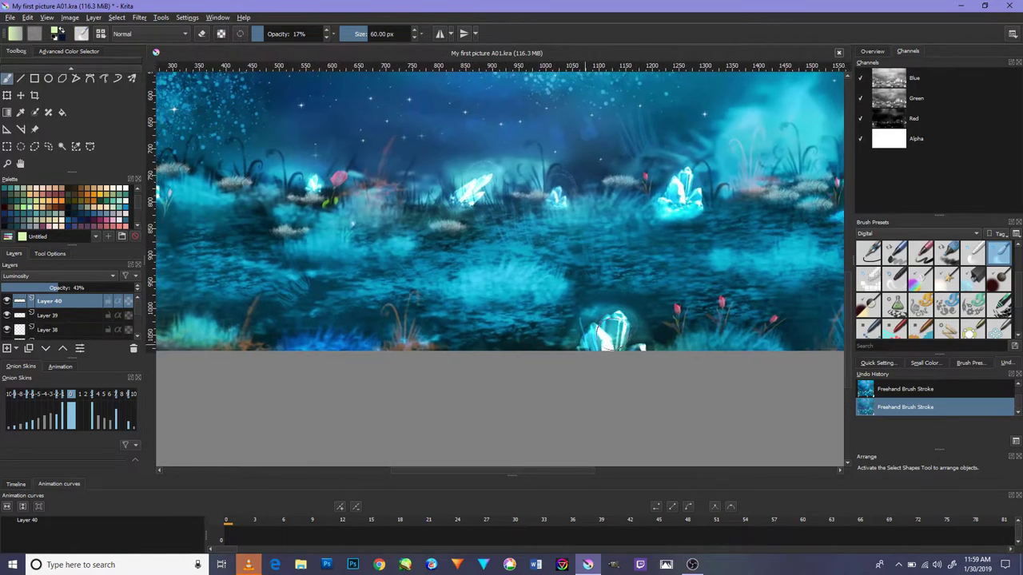
{"action": "scroll", "coordinate": [479, 335], "scroll_direction": "down", "scroll_amount": 1}
{"action": "scroll", "coordinate": [443, 355], "scroll_direction": "down", "scroll_amount": 1}
{"action": "scroll", "coordinate": [632, 400], "scroll_direction": "up", "scroll_amount": 2}
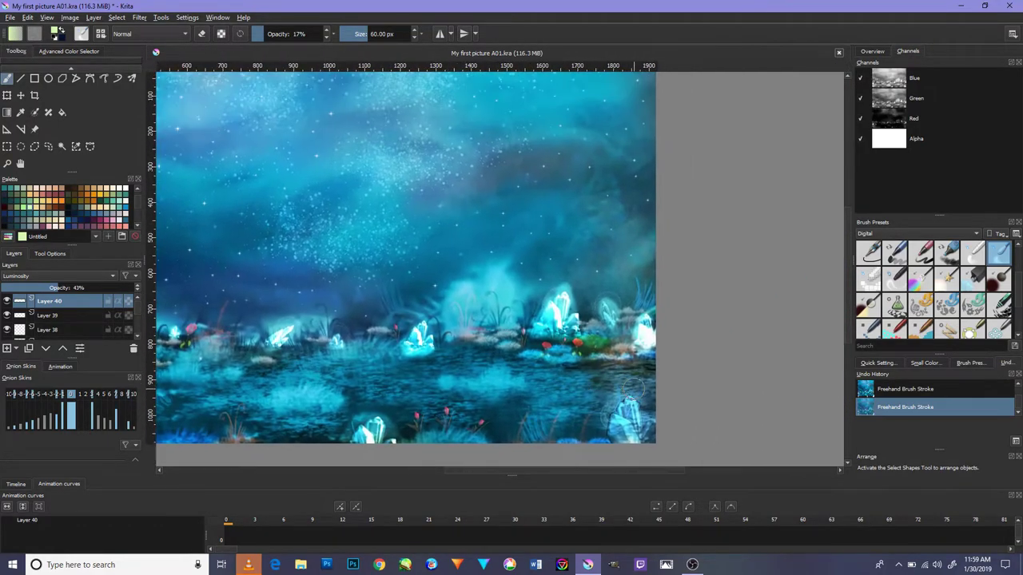
{"action": "scroll", "coordinate": [616, 431], "scroll_direction": "up", "scroll_amount": 1}
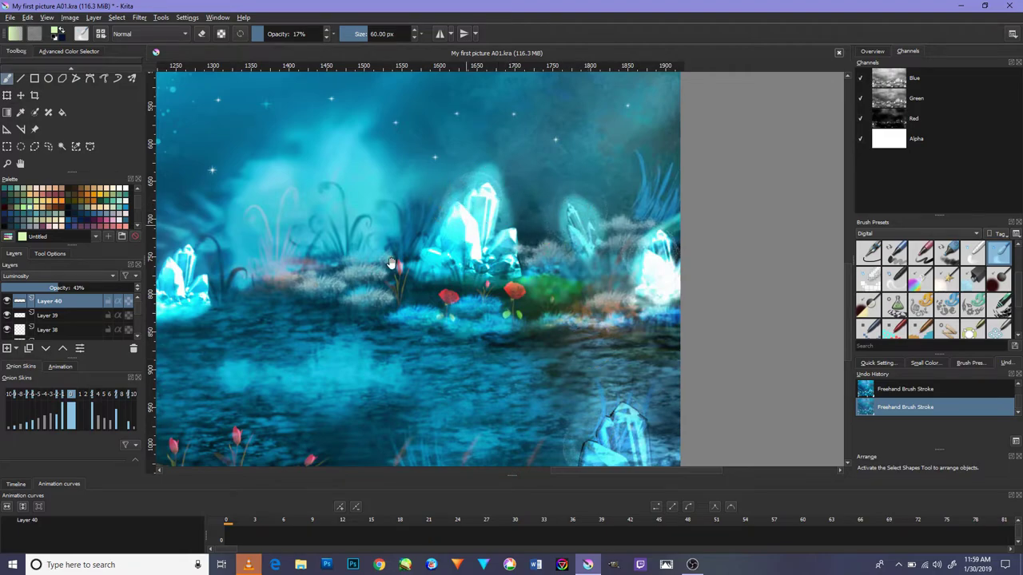
{"action": "mouse_move", "coordinate": [156, 339]}
{"action": "left_mouse_down"}
{"action": "mouse_move", "coordinate": [735, 222]}
{"action": "mouse_move", "coordinate": [466, 255]}
{"action": "mouse_move", "coordinate": [633, 266]}
{"action": "left_mouse_up"}
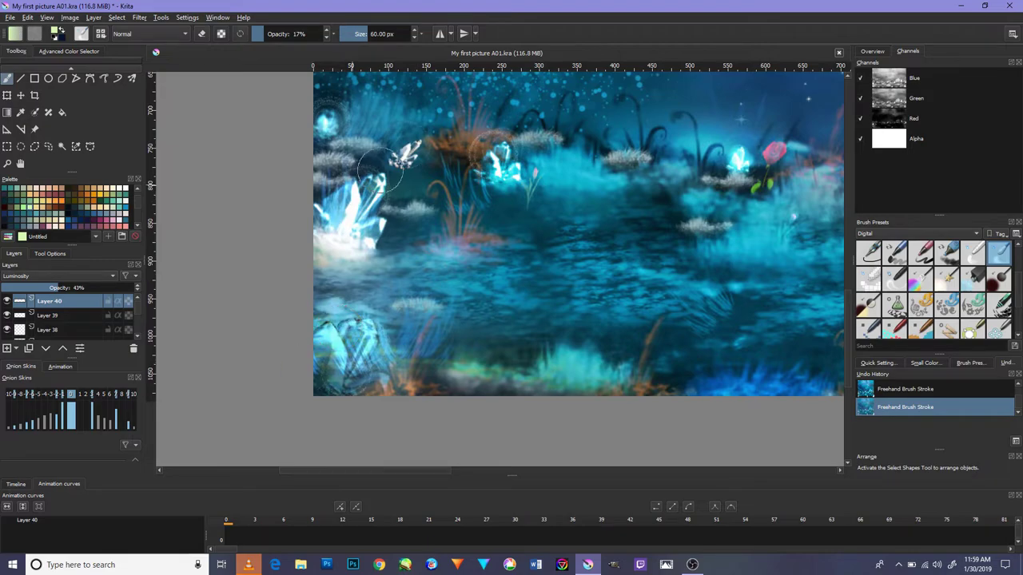
{"action": "scroll", "coordinate": [613, 152], "scroll_direction": "down", "scroll_amount": 2}
{"action": "scroll", "coordinate": [612, 151], "scroll_direction": "up", "scroll_amount": 1}
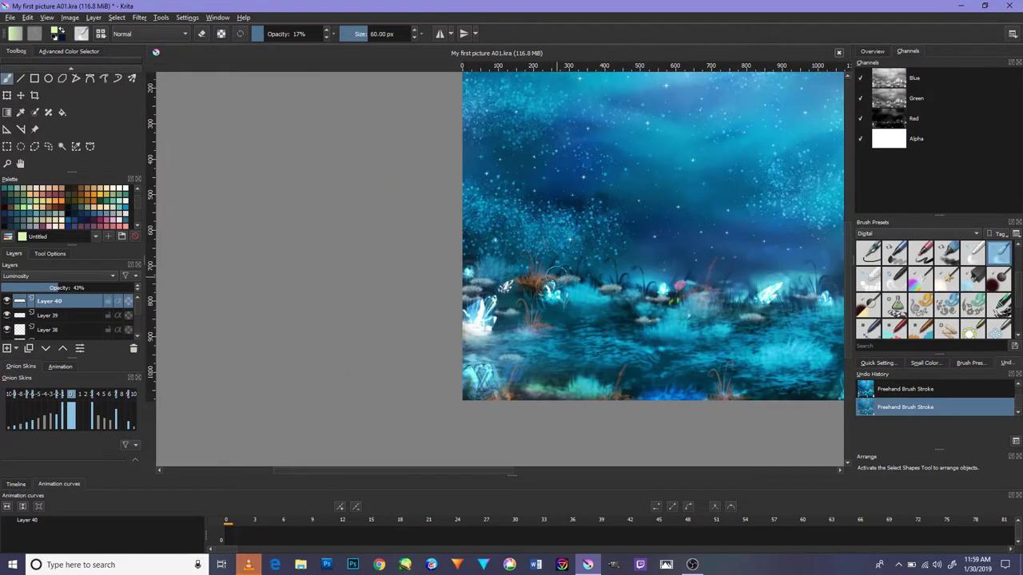
{"action": "scroll", "coordinate": [519, 276], "scroll_direction": "up", "scroll_amount": 2}
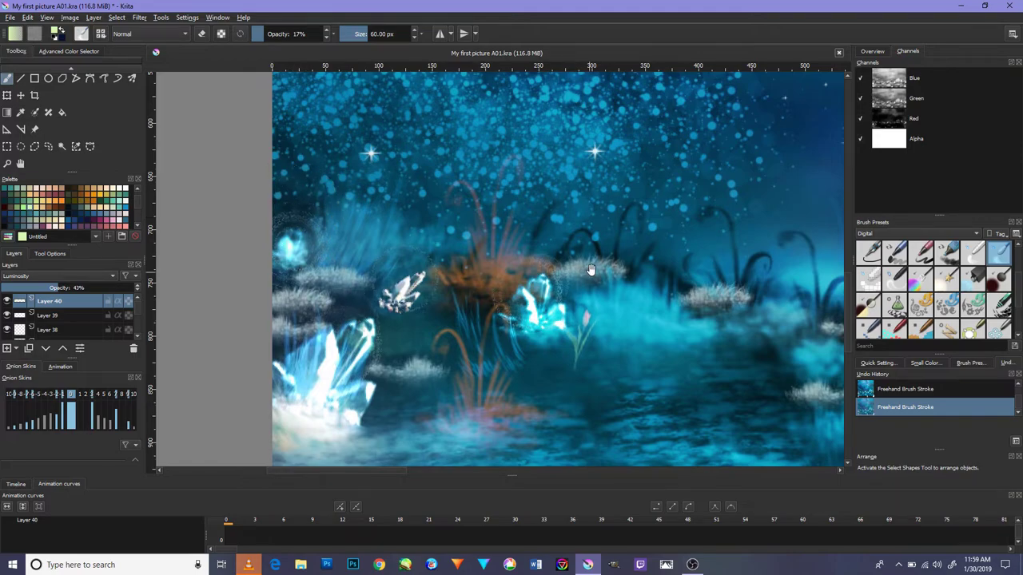
{"action": "scroll", "coordinate": [447, 272], "scroll_direction": "right", "scroll_amount": 5}
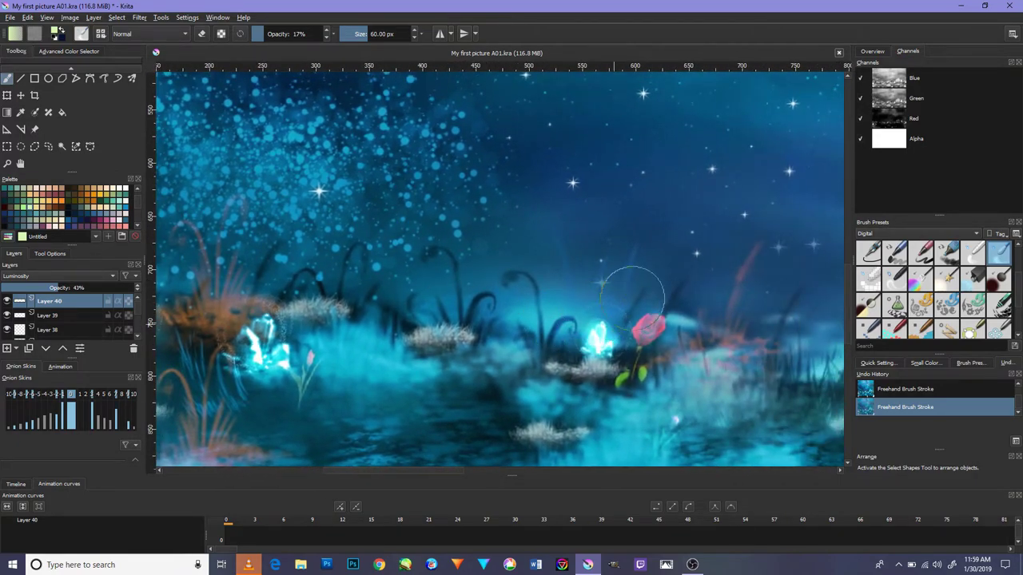
{"action": "scroll", "coordinate": [529, 330], "scroll_direction": "right", "scroll_amount": 6}
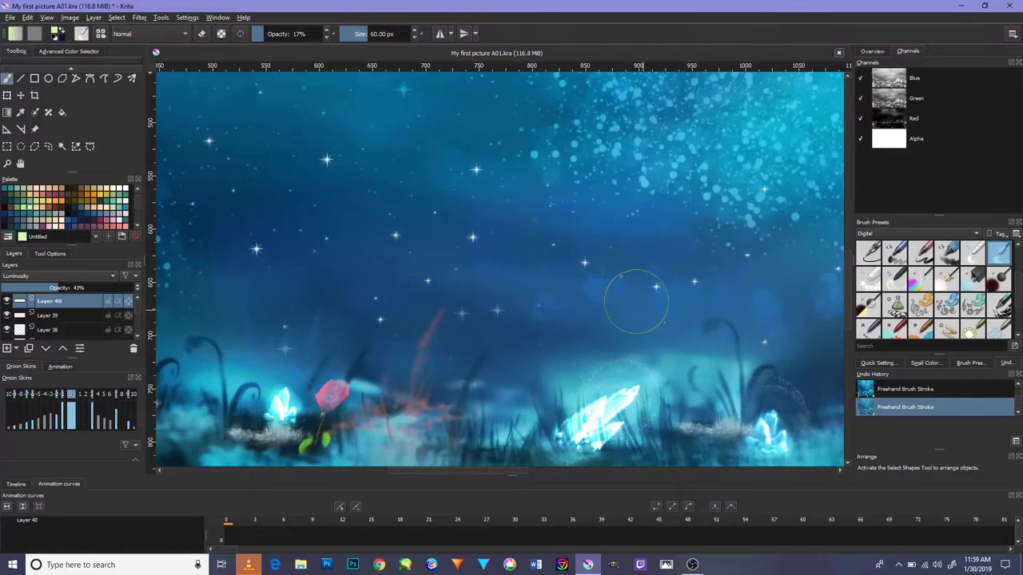
{"action": "scroll", "coordinate": [664, 279], "scroll_direction": "down", "scroll_amount": 4}
{"action": "scroll", "coordinate": [690, 260], "scroll_direction": "right", "scroll_amount": 1}
{"action": "scroll", "coordinate": [602, 281], "scroll_direction": "right", "scroll_amount": 1}
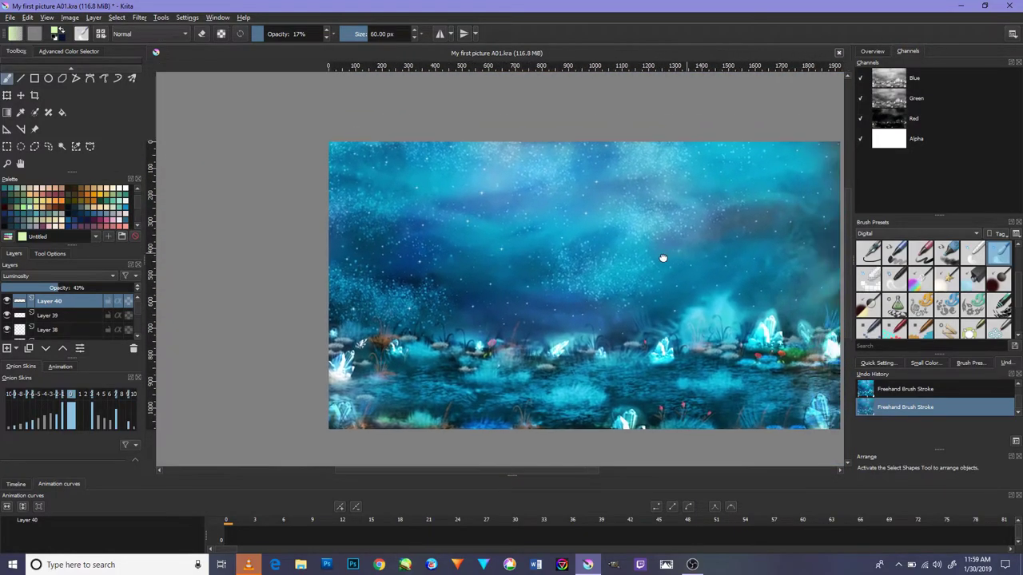
{"action": "scroll", "coordinate": [662, 258], "scroll_direction": "right", "scroll_amount": 2}
{"action": "left_click_drag", "start_coordinate": [603, 232], "coordinate": [600, 234]}
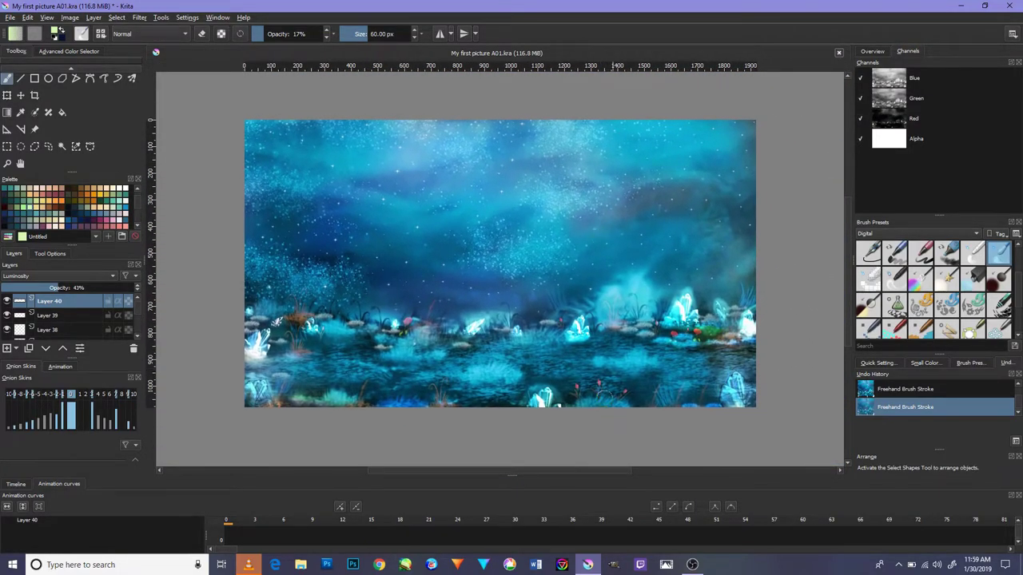
{"action": "scroll", "coordinate": [595, 336], "scroll_direction": "up", "scroll_amount": 2}
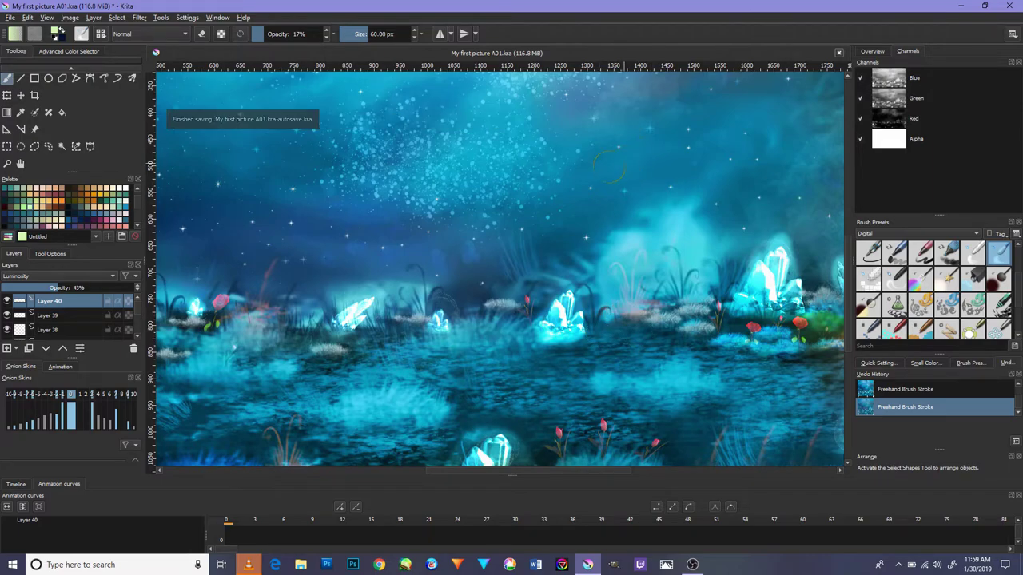
{"action": "scroll", "coordinate": [607, 199], "scroll_direction": "down", "scroll_amount": 3}
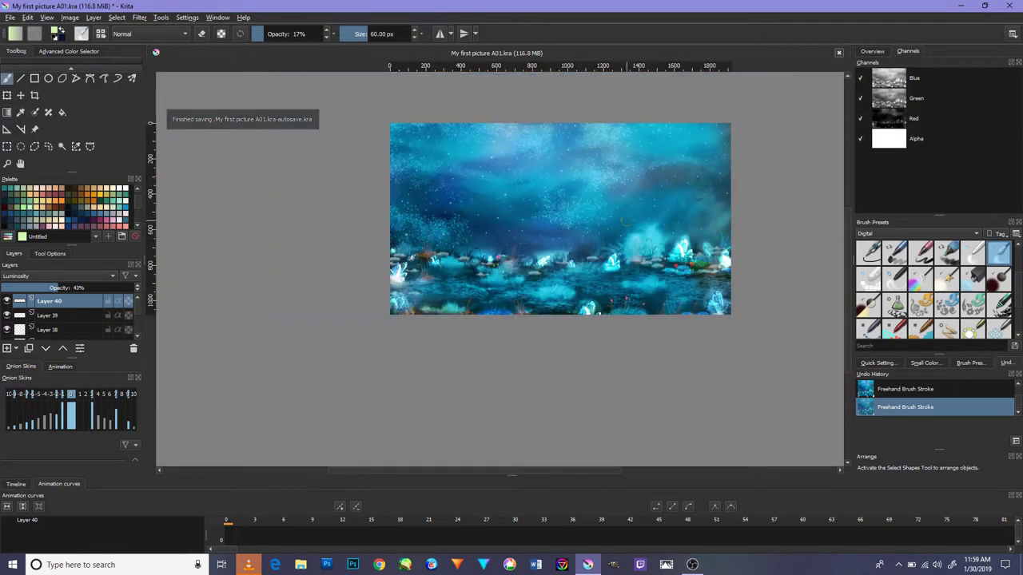
{"action": "scroll", "coordinate": [640, 198], "scroll_direction": "up", "scroll_amount": 1}
{"action": "mouse_move", "coordinate": [645, 197]}
{"action": "left_mouse_down"}
{"action": "mouse_move", "coordinate": [632, 226]}
{"action": "mouse_move", "coordinate": [651, 247]}
{"action": "left_mouse_up"}
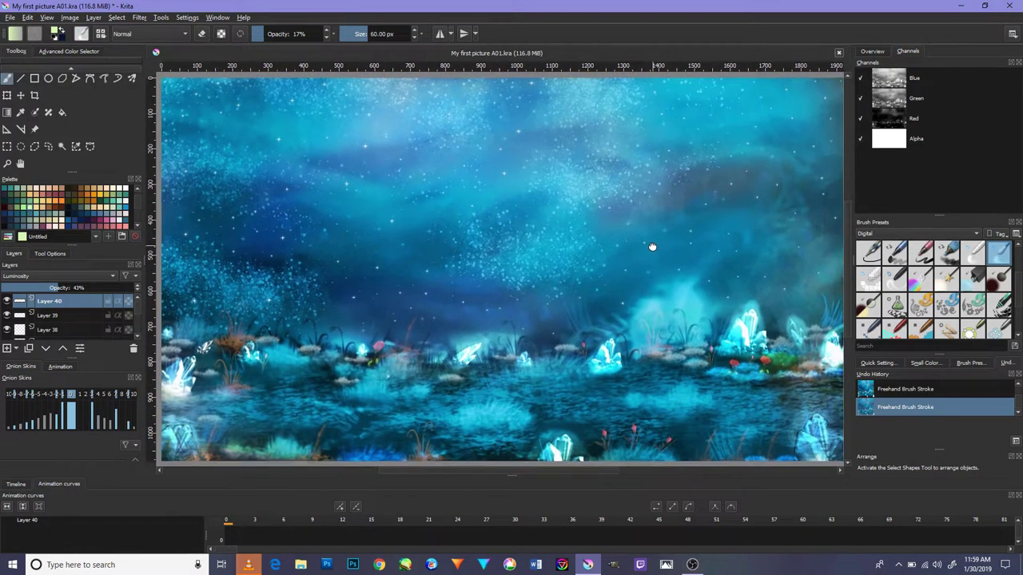
{"action": "left_click", "coordinate": [692, 564]}
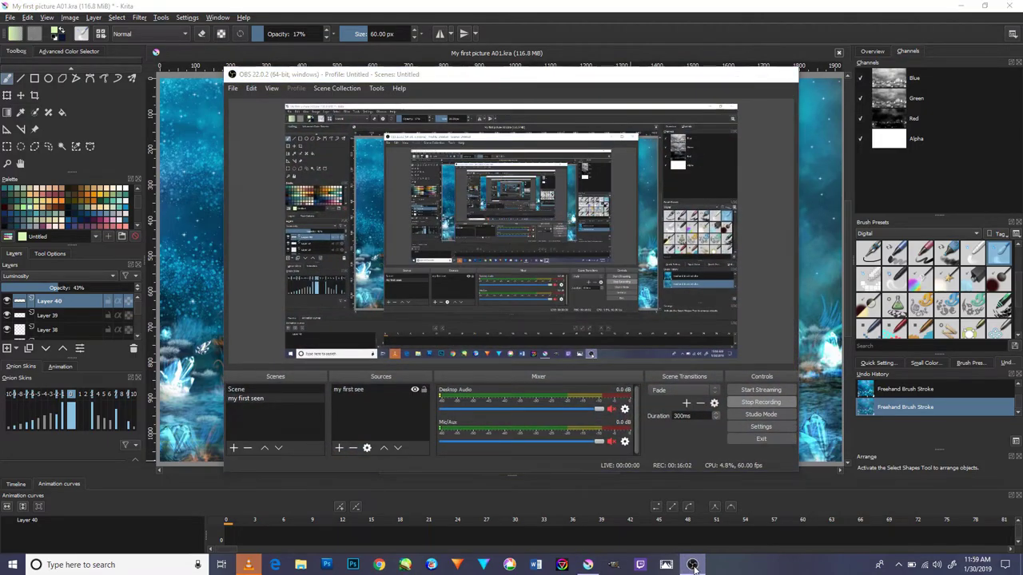
{"action": "left_click", "coordinate": [692, 564]}
{"action": "scroll", "coordinate": [659, 196], "scroll_direction": "up", "scroll_amount": 2}
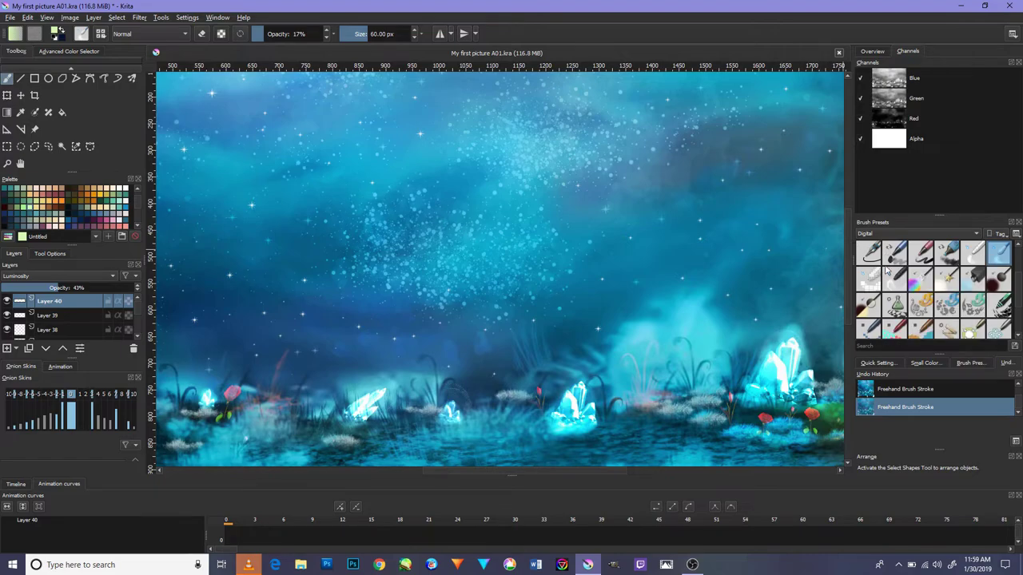
{"action": "scroll", "coordinate": [513, 243], "scroll_direction": "down", "scroll_amount": 1}
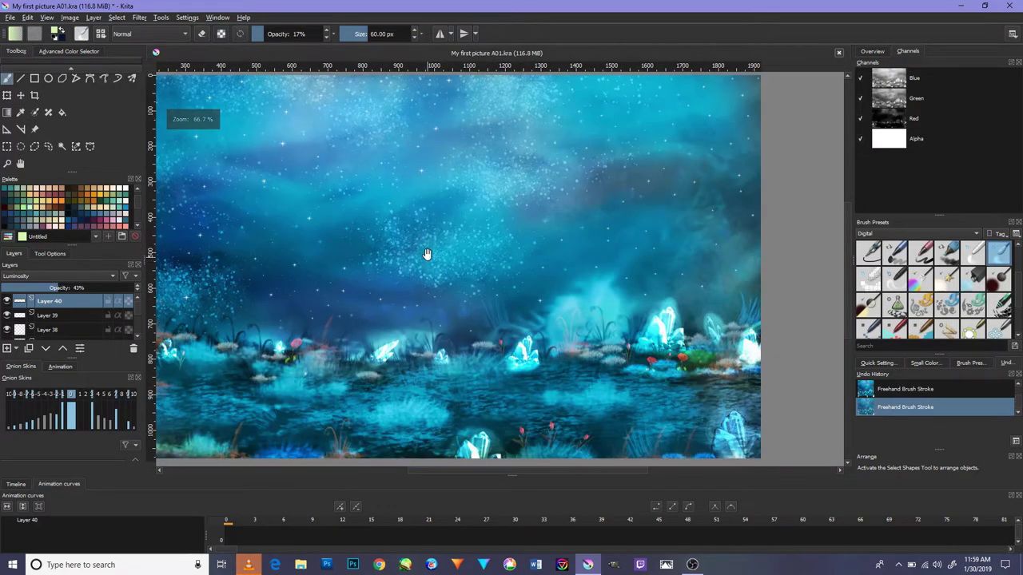
{"action": "left_click_drag", "start_coordinate": [426, 254], "coordinate": [480, 338]}
{"action": "scroll", "coordinate": [532, 315], "scroll_direction": "up", "scroll_amount": 1}
{"action": "scroll", "coordinate": [348, 270], "scroll_direction": "up", "scroll_amount": 1}
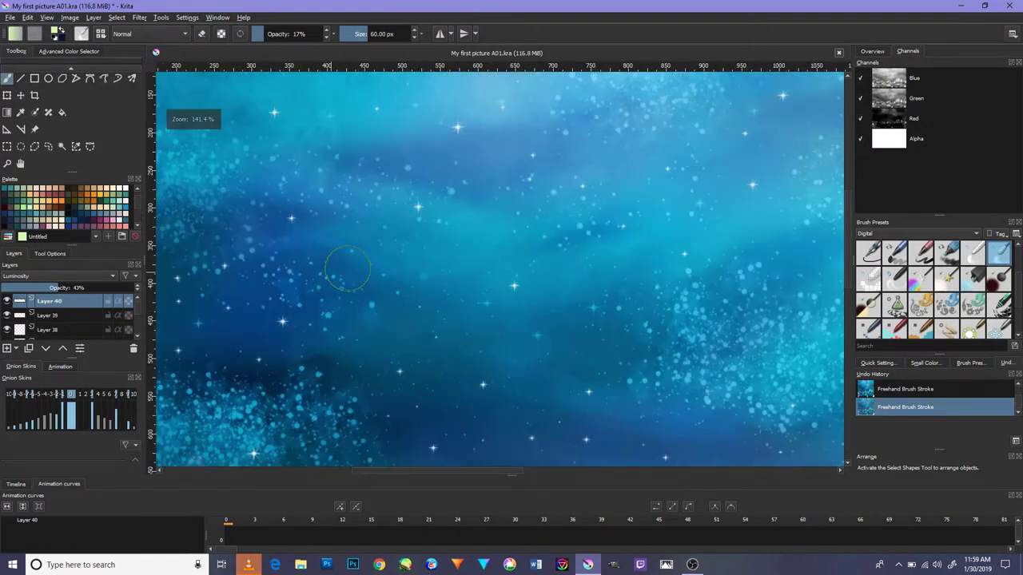
{"action": "left_click_drag", "start_coordinate": [597, 221], "coordinate": [373, 269]}
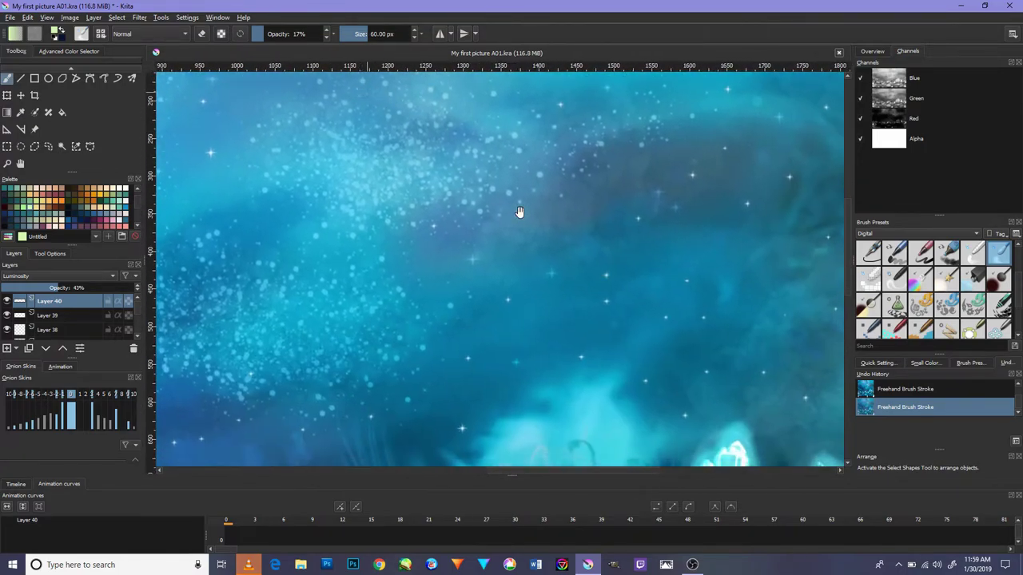
{"action": "left_click_drag", "start_coordinate": [520, 212], "coordinate": [436, 147]}
{"action": "left_click_drag", "start_coordinate": [506, 164], "coordinate": [473, 365]}
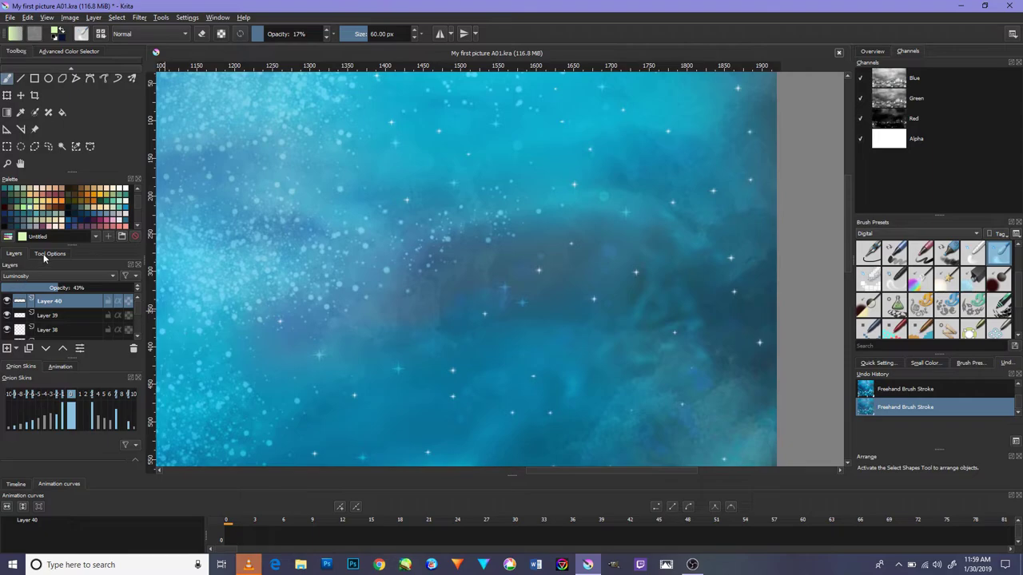
Add a new empty layer above Layer 40 and filter brush presets to Textures.
{"action": "left_click", "coordinate": [6, 349]}
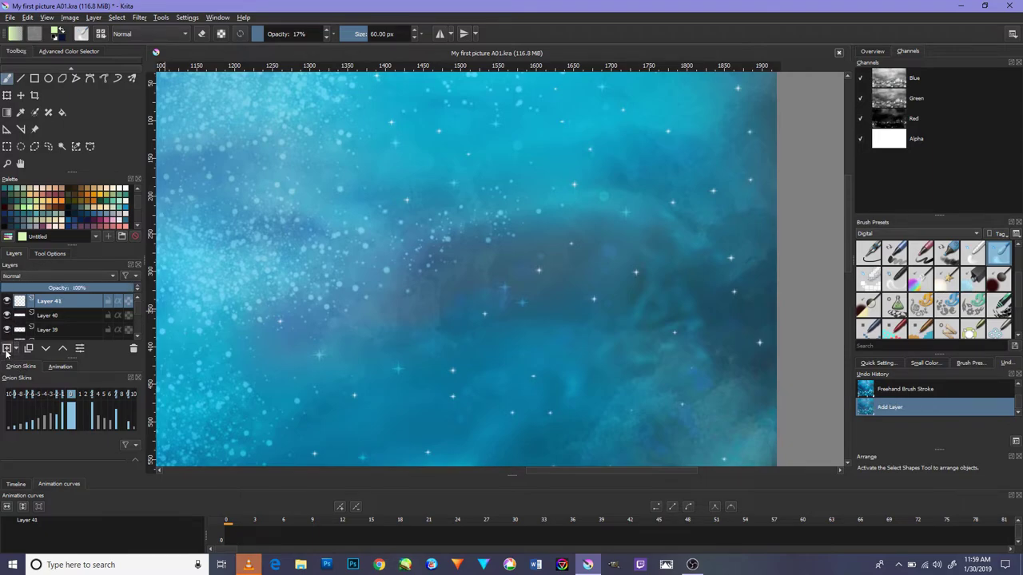
{"action": "left_click", "coordinate": [914, 229]}
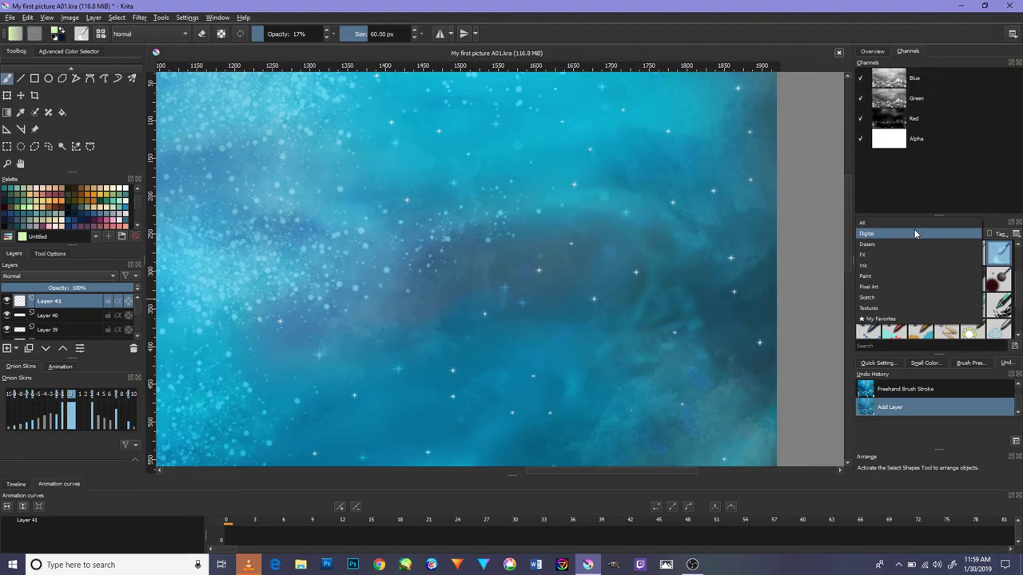
{"action": "left_click", "coordinate": [912, 307]}
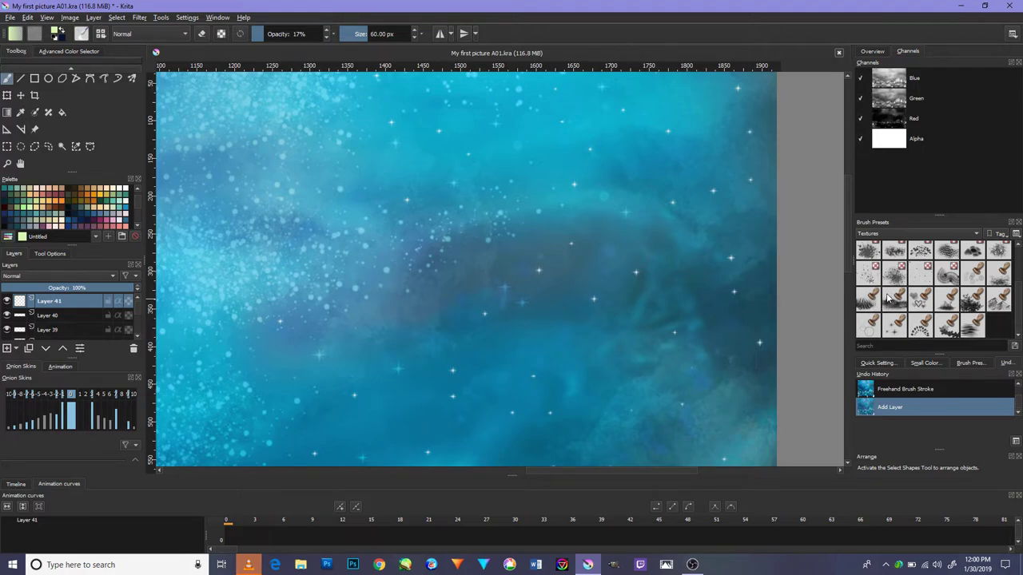
Try several texture brushes, including a dotted one, undoing each test stroke.
{"action": "left_click", "coordinate": [916, 234]}
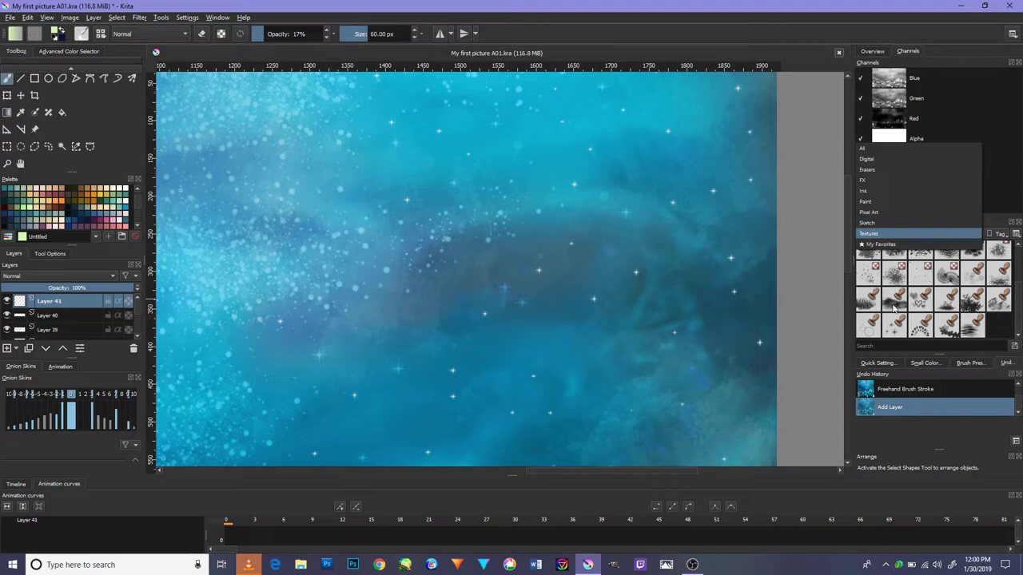
{"action": "left_click", "coordinate": [888, 313]}
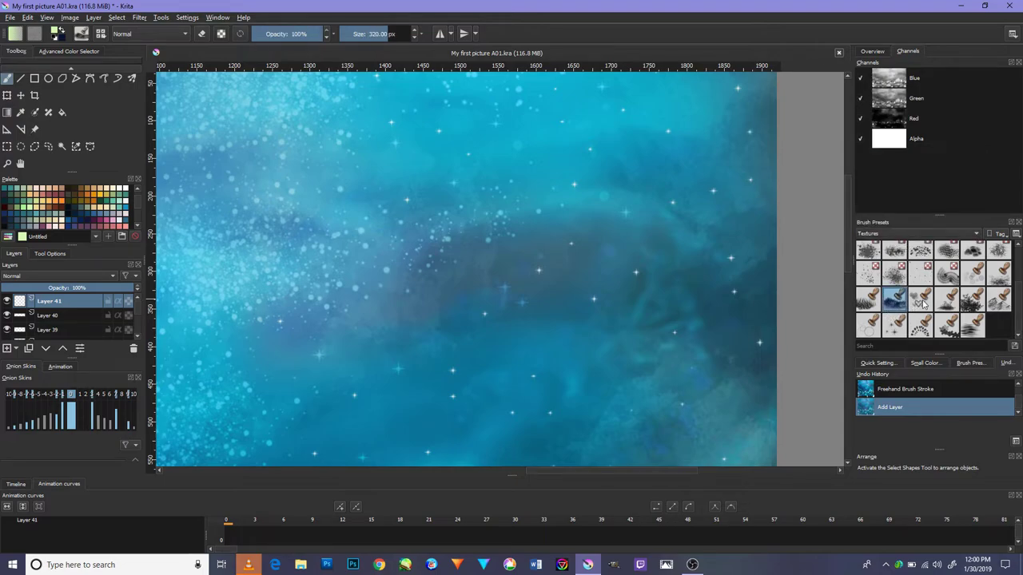
{"action": "left_click", "coordinate": [923, 302]}
{"action": "scroll", "coordinate": [969, 284], "scroll_direction": "up", "scroll_amount": 1}
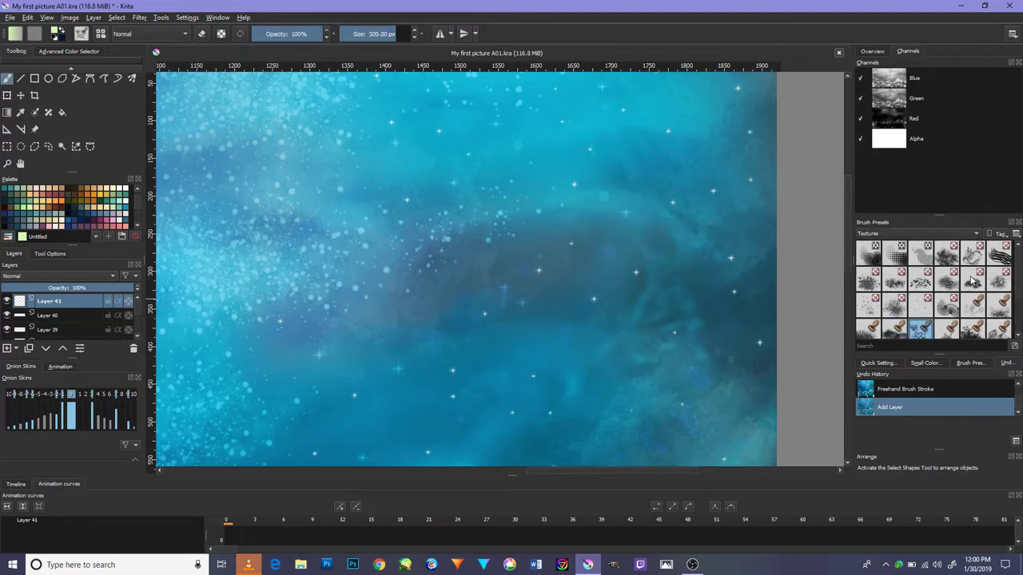
{"action": "left_click", "coordinate": [923, 254]}
{"action": "left_click_drag", "start_coordinate": [755, 265], "coordinate": [662, 250]}
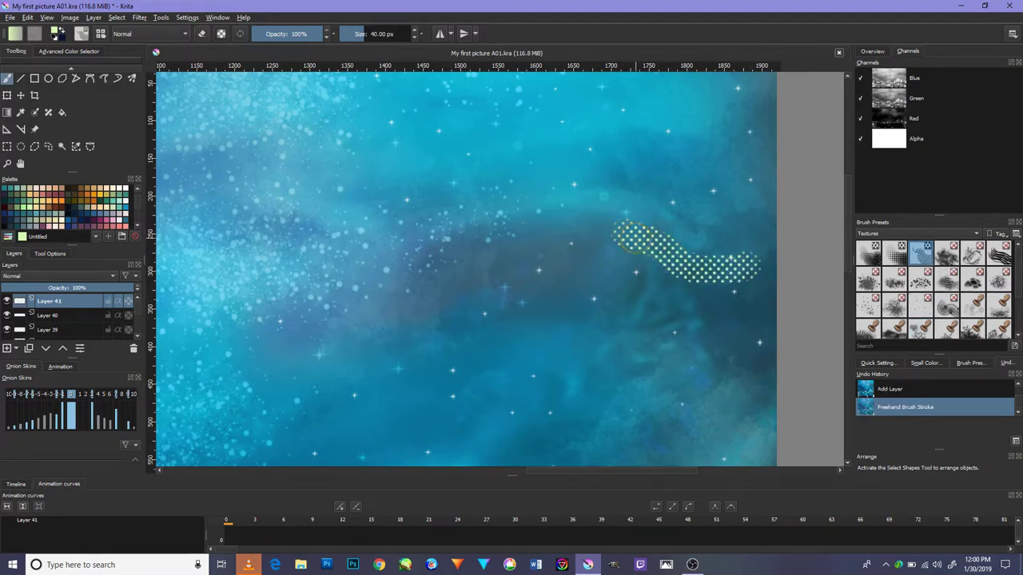
{"action": "left_click", "coordinate": [893, 390]}
{"action": "left_click", "coordinate": [895, 254]}
{"action": "left_click_drag", "start_coordinate": [582, 328], "coordinate": [392, 252]}
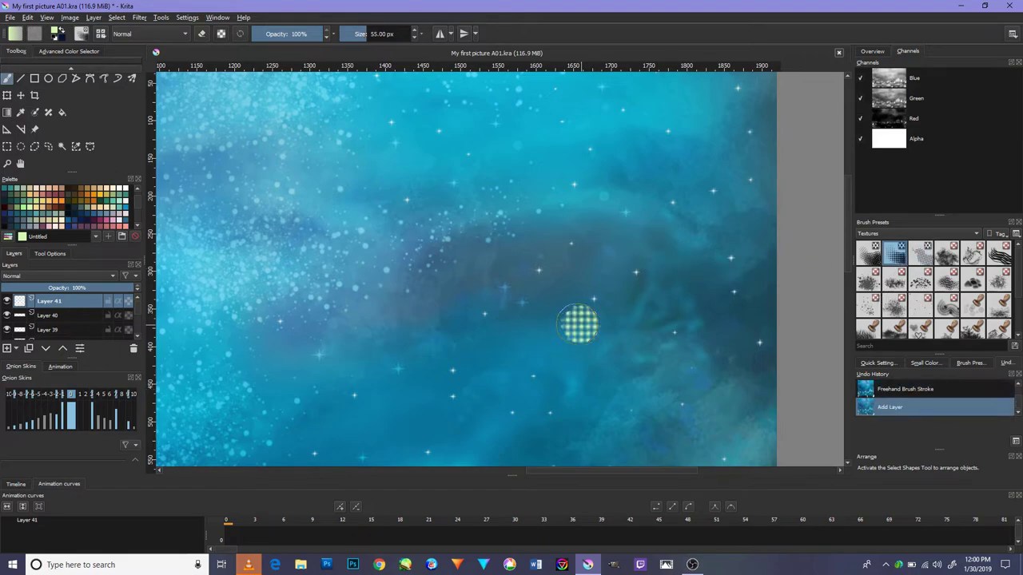
{"action": "left_click", "coordinate": [895, 389]}
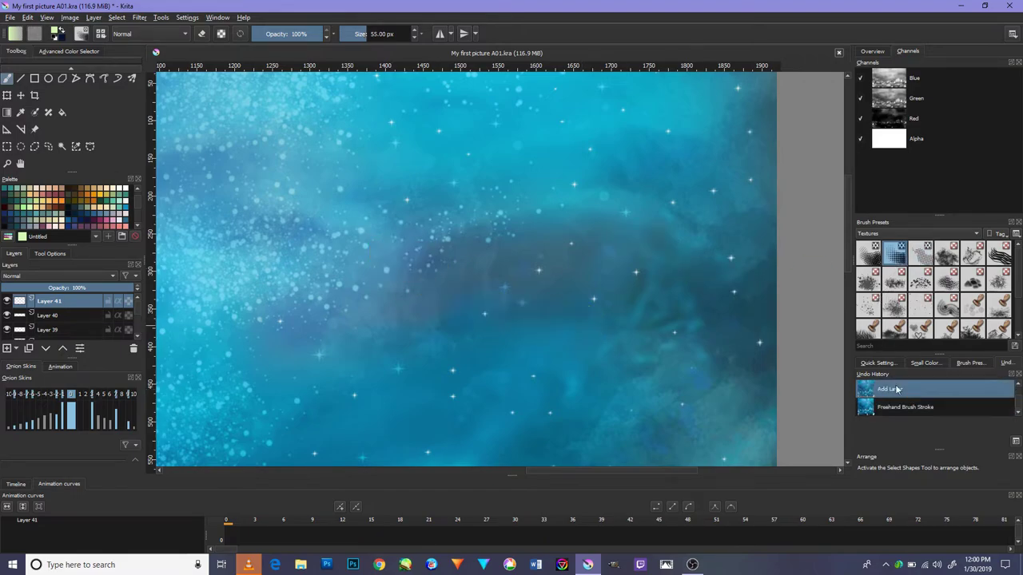
Turn on mirrored painting, fit and centre the image, and add a horizontal guide.
{"action": "left_click", "coordinate": [439, 33]}
{"action": "key", "text": "minus"}
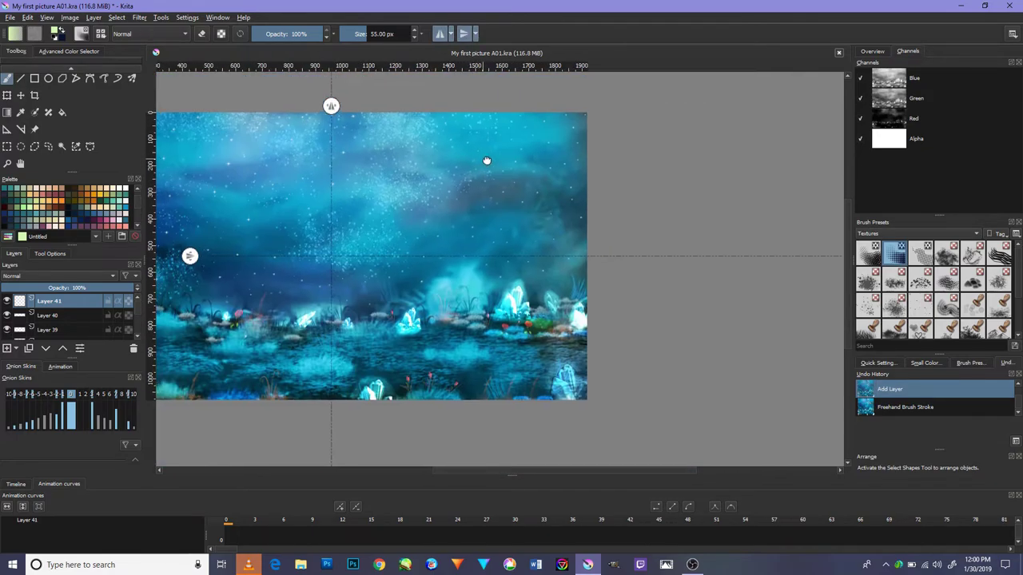
{"action": "mouse_move", "coordinate": [486, 160]}
{"action": "left_mouse_down"}
{"action": "mouse_move", "coordinate": [635, 199]}
{"action": "mouse_move", "coordinate": [678, 185]}
{"action": "mouse_move", "coordinate": [648, 178]}
{"action": "mouse_move", "coordinate": [647, 189]}
{"action": "left_mouse_up"}
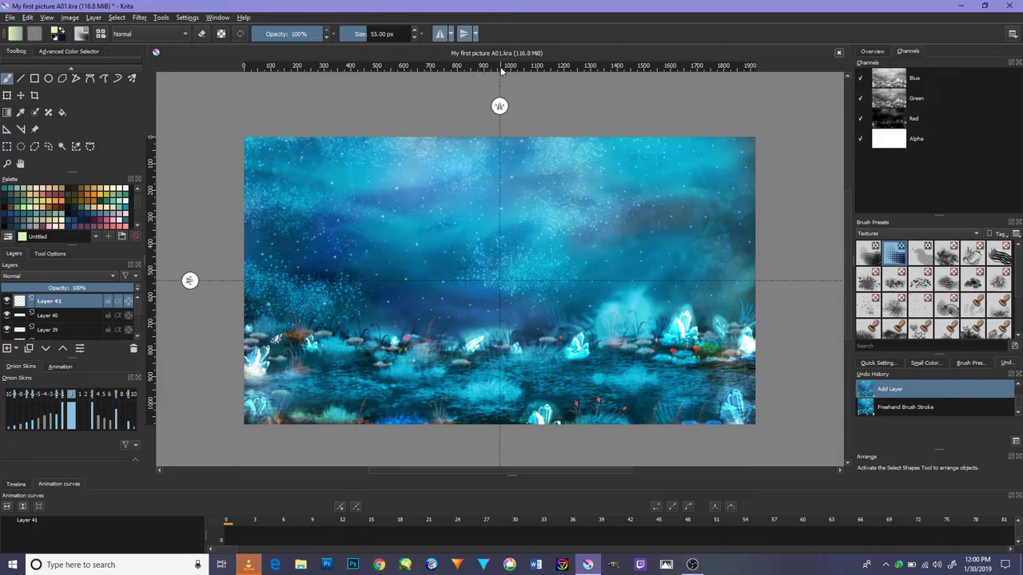
{"action": "mouse_move", "coordinate": [502, 71]}
{"action": "left_mouse_down"}
{"action": "mouse_move", "coordinate": [499, 306]}
{"action": "mouse_move", "coordinate": [499, 280]}
{"action": "left_mouse_up"}
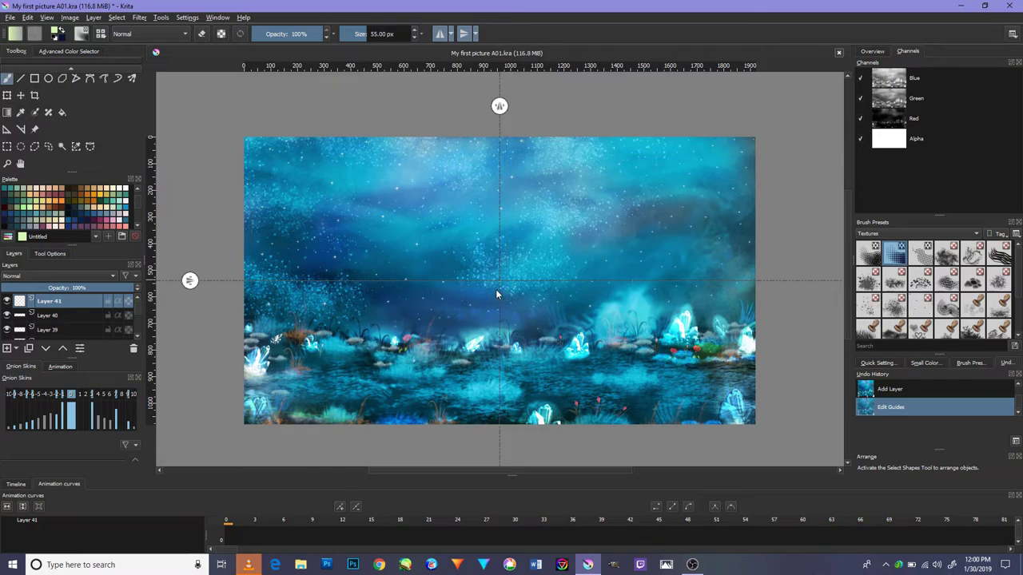
Paint a band of sparkle dots across the middle sky with a texture preset.
{"action": "scroll", "coordinate": [495, 294], "scroll_direction": "up", "scroll_amount": 5}
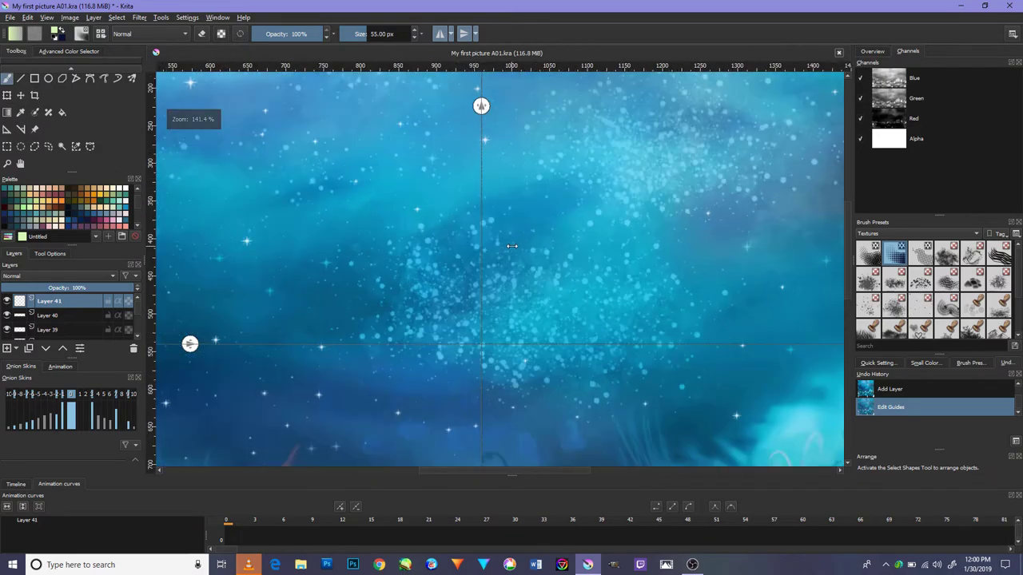
{"action": "key", "text": "2"}
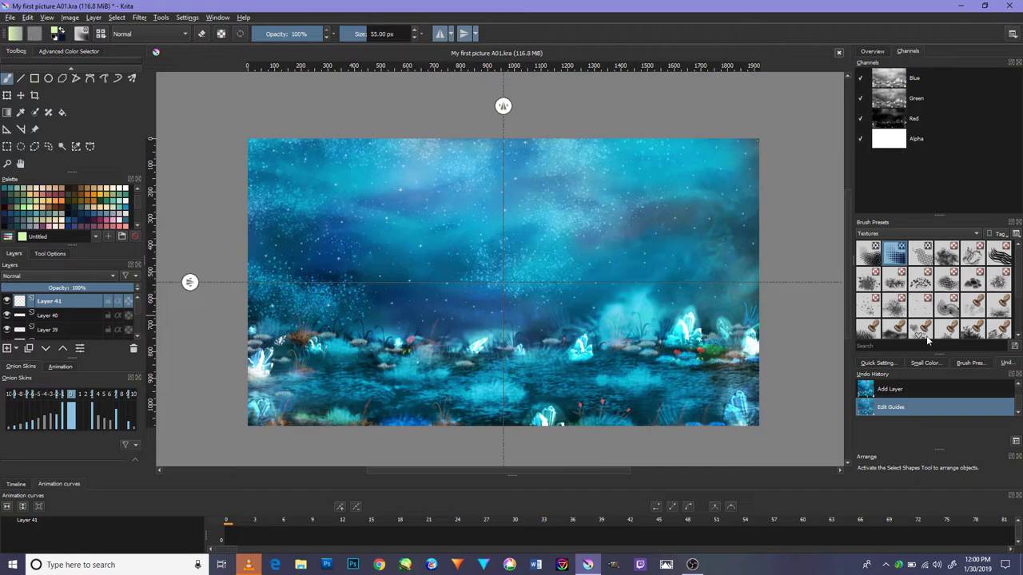
{"action": "left_click", "coordinate": [869, 308]}
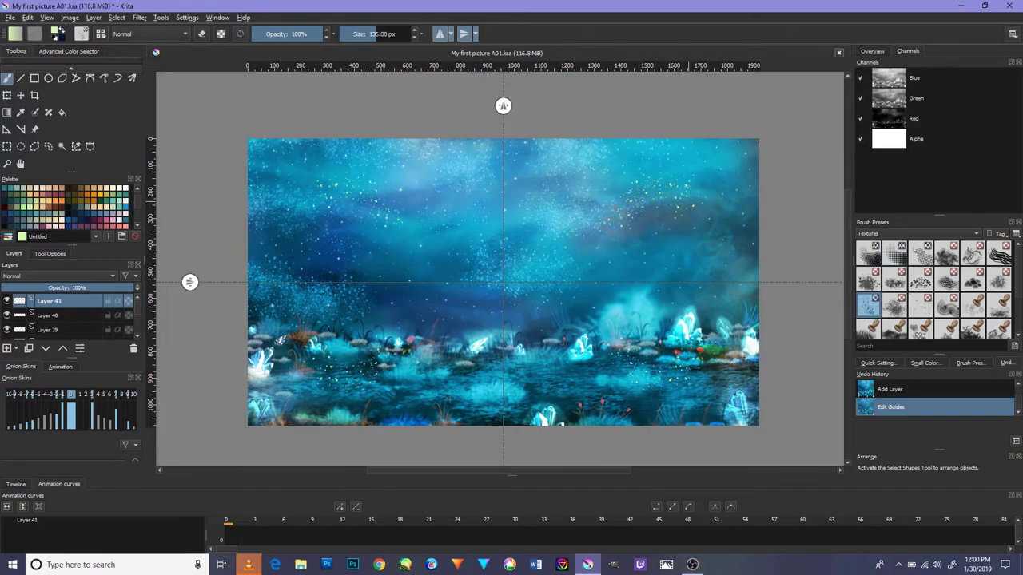
{"action": "left_click_drag", "start_coordinate": [574, 276], "coordinate": [385, 282]}
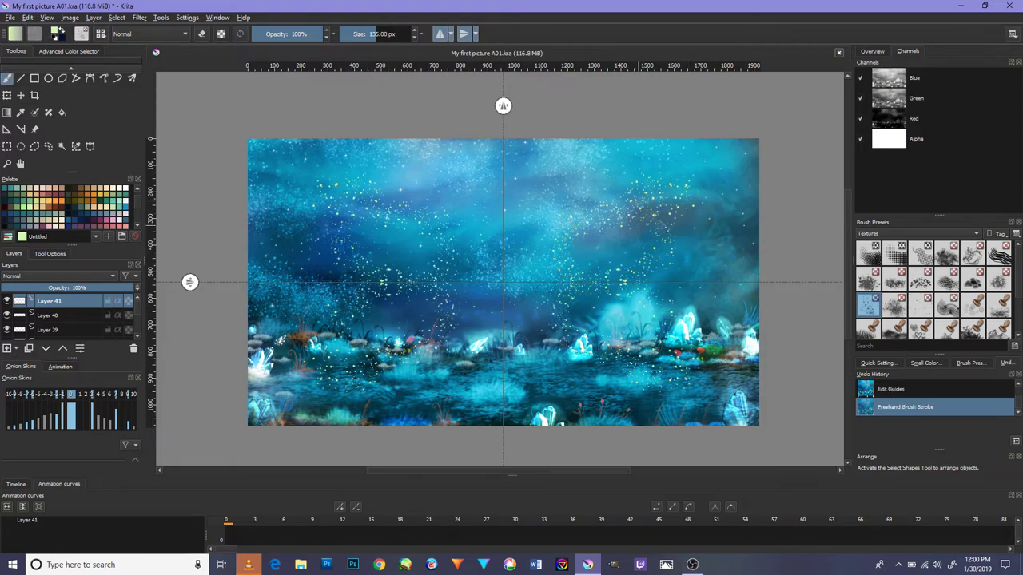
Try Overlay blending on the sparkle layer and test a small stroke near the lower-left crystals.
{"action": "left_click", "coordinate": [46, 275]}
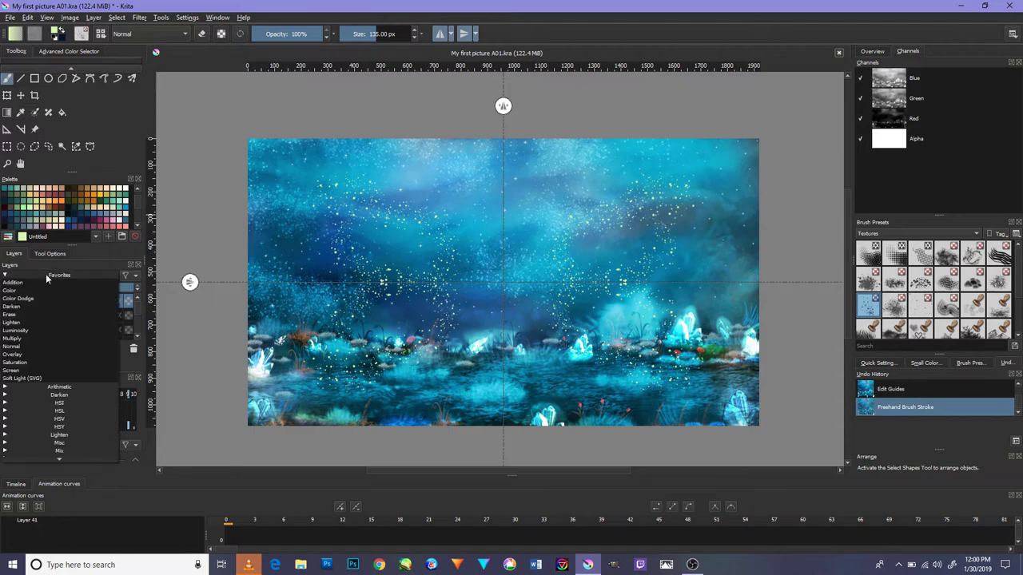
{"action": "left_click", "coordinate": [47, 353]}
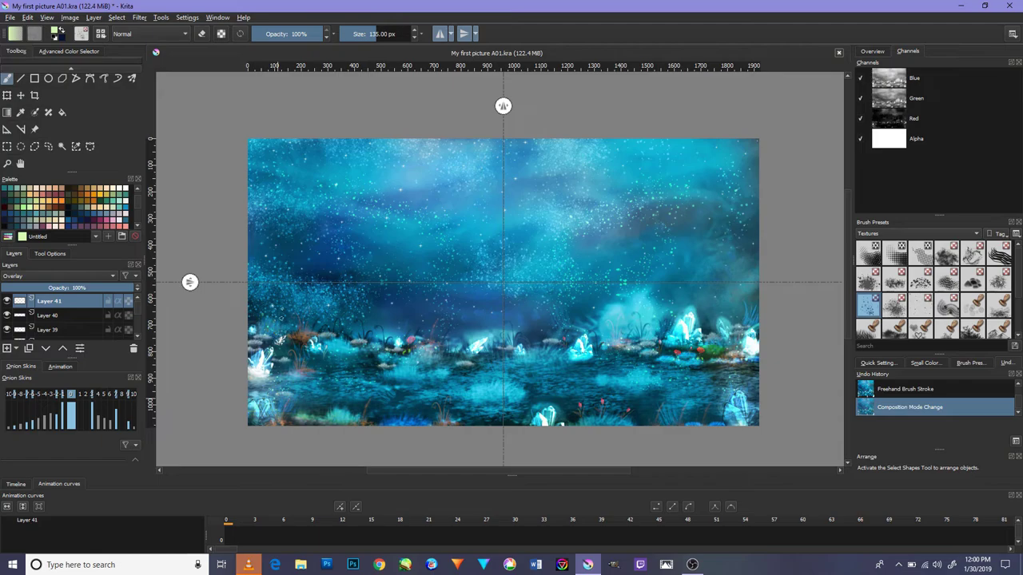
{"action": "left_click_drag", "start_coordinate": [297, 413], "coordinate": [291, 414]}
Switch Layer 41 to Lighten blending and lower its opacity to 45%.
{"action": "left_click", "coordinate": [72, 276]}
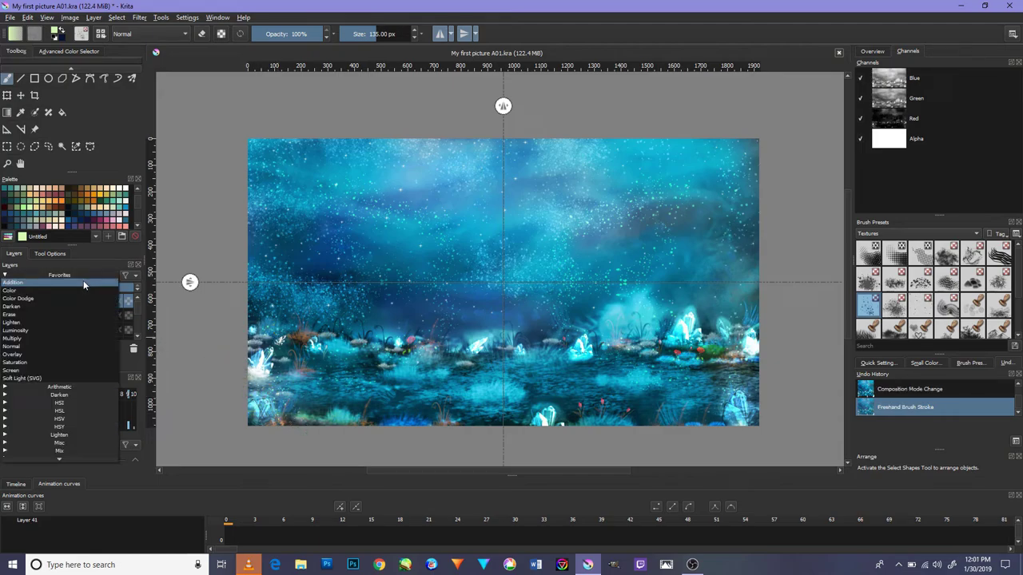
{"action": "left_click", "coordinate": [62, 321]}
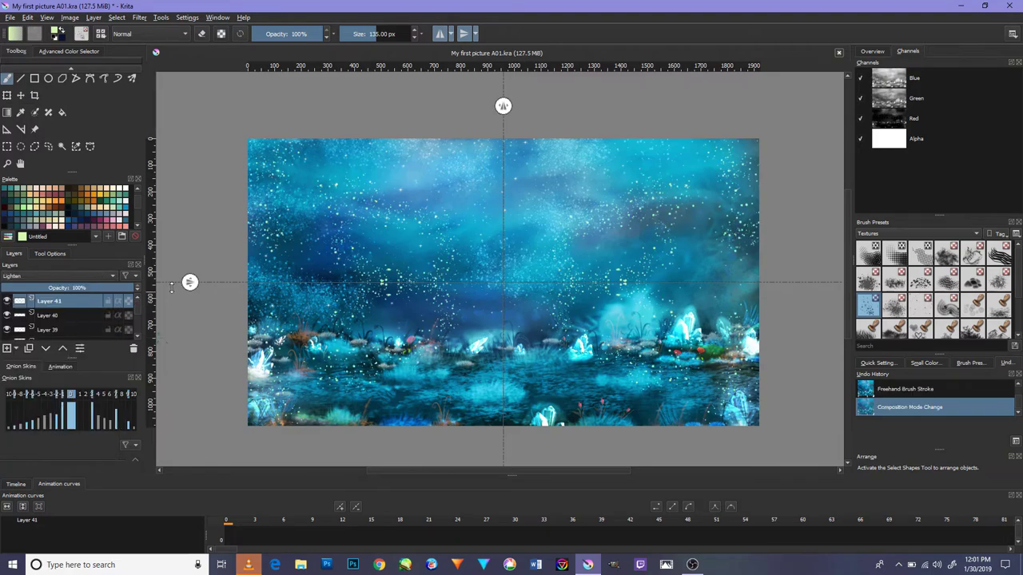
{"action": "left_click_drag", "start_coordinate": [85, 287], "coordinate": [62, 287]}
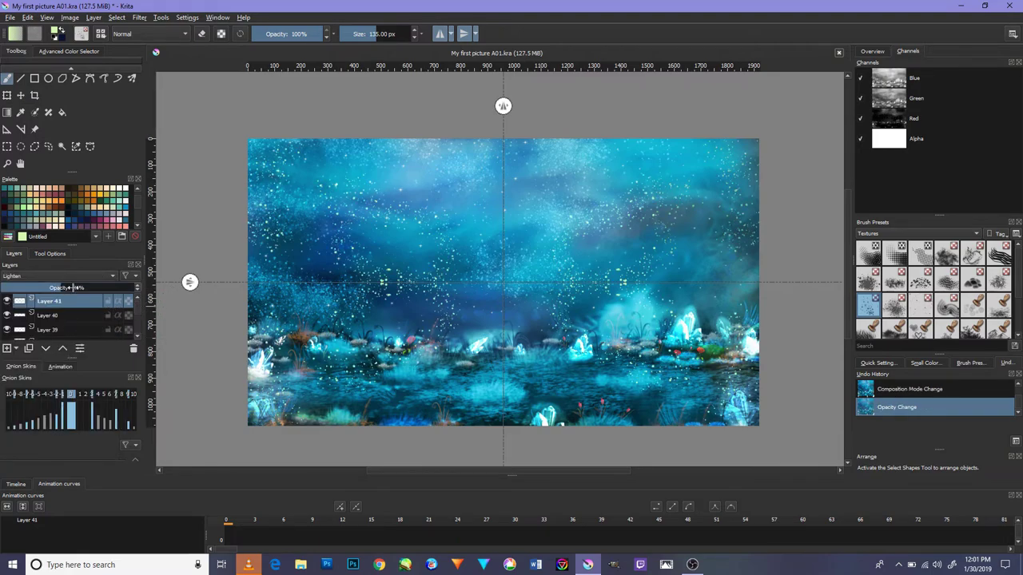
{"action": "scroll", "coordinate": [301, 270], "scroll_direction": "down", "scroll_amount": 2}
{"action": "left_click", "coordinate": [302, 270]}
{"action": "scroll", "coordinate": [301, 271], "scroll_direction": "up", "scroll_amount": 5}
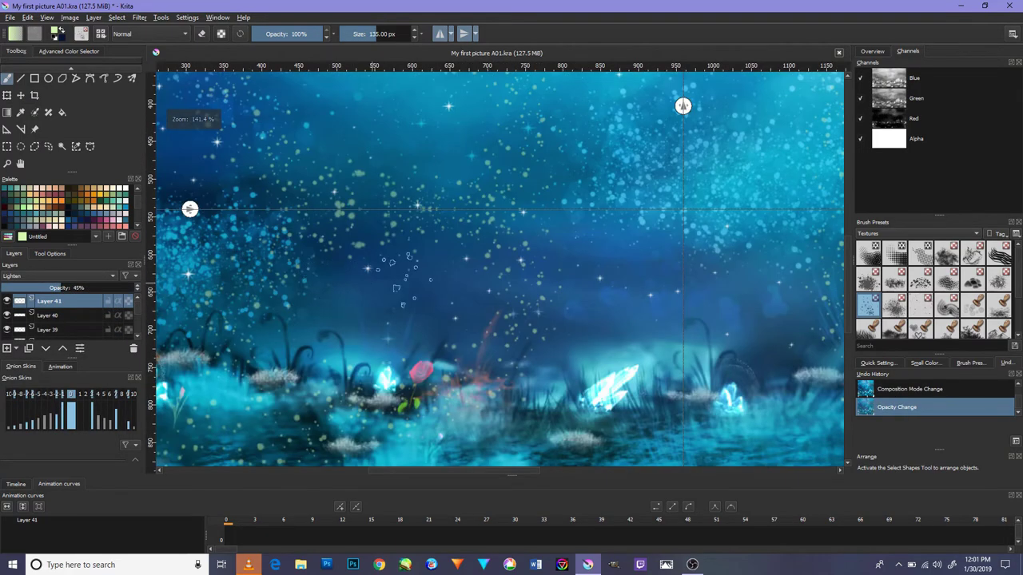
Look over the landscape, turn off horizontal and vertical mirror painting, and remove the horizontal guide.
{"action": "scroll", "coordinate": [399, 271], "scroll_direction": "down", "scroll_amount": 1}
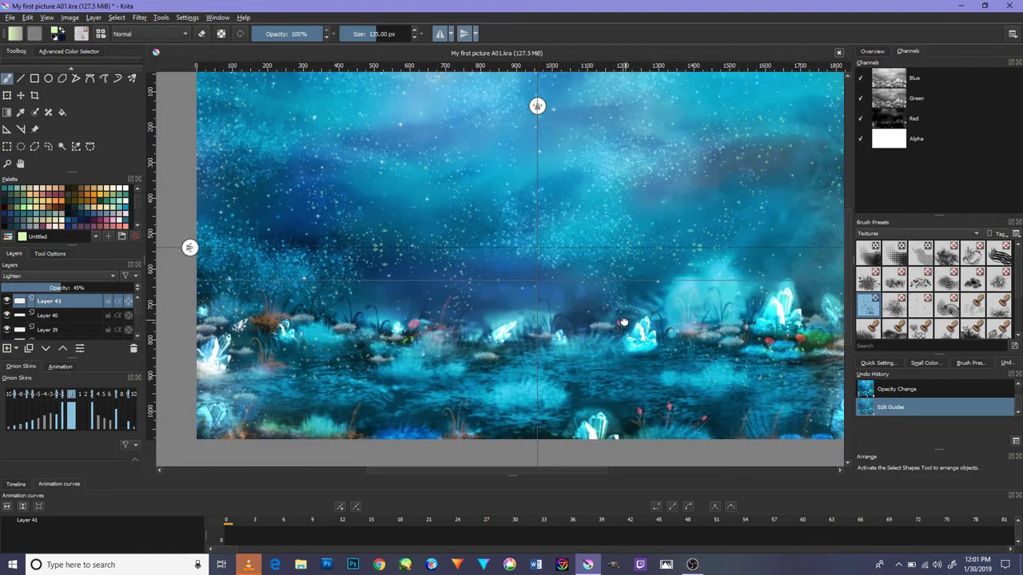
{"action": "mouse_move", "coordinate": [616, 322]}
{"action": "left_mouse_down"}
{"action": "mouse_move", "coordinate": [543, 370]}
{"action": "mouse_move", "coordinate": [624, 331]}
{"action": "left_mouse_up"}
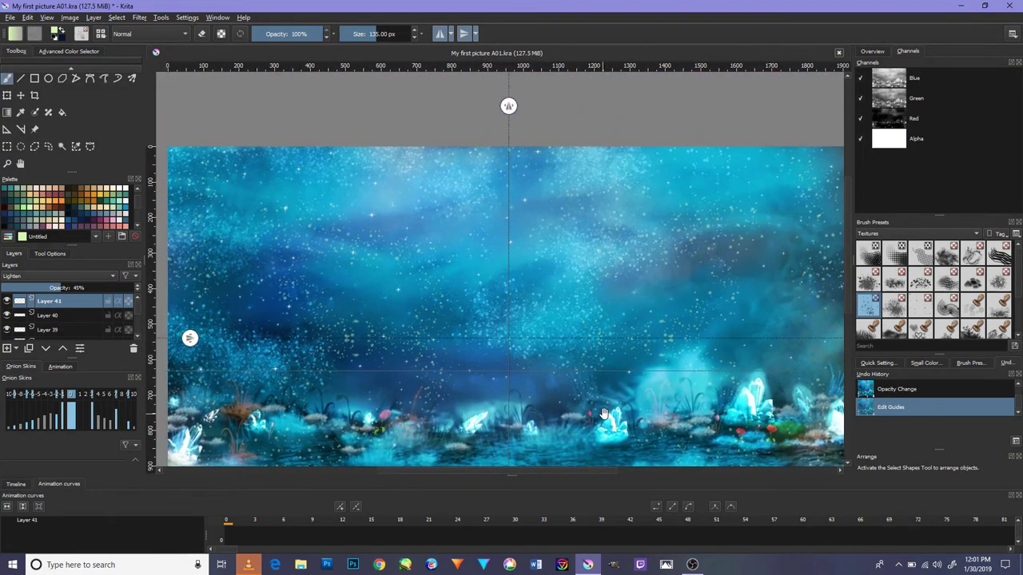
{"action": "scroll", "coordinate": [596, 332], "scroll_direction": "up", "scroll_amount": 1}
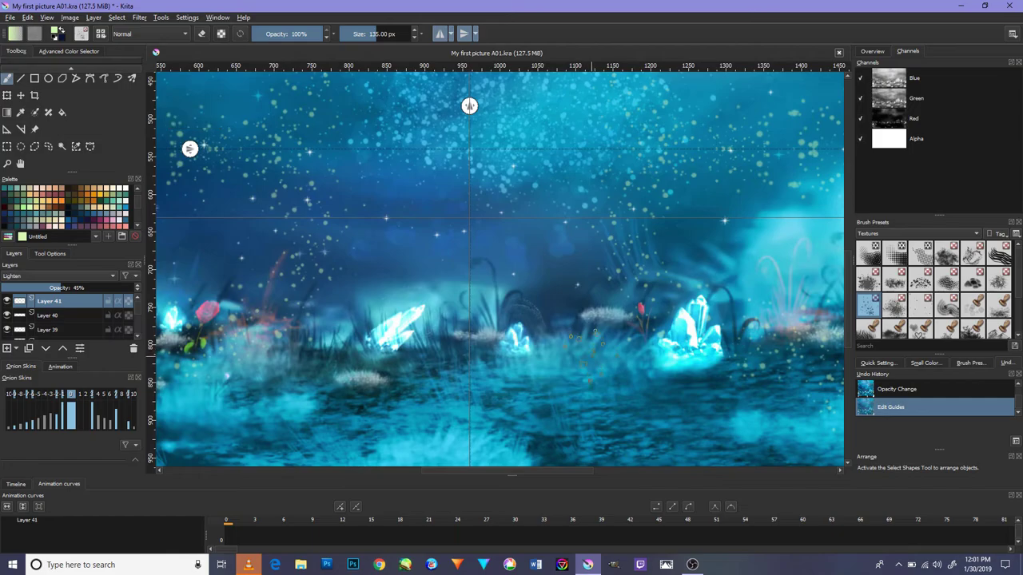
{"action": "scroll", "coordinate": [596, 331], "scroll_direction": "down", "scroll_amount": 2}
{"action": "scroll", "coordinate": [596, 335], "scroll_direction": "up", "scroll_amount": 4}
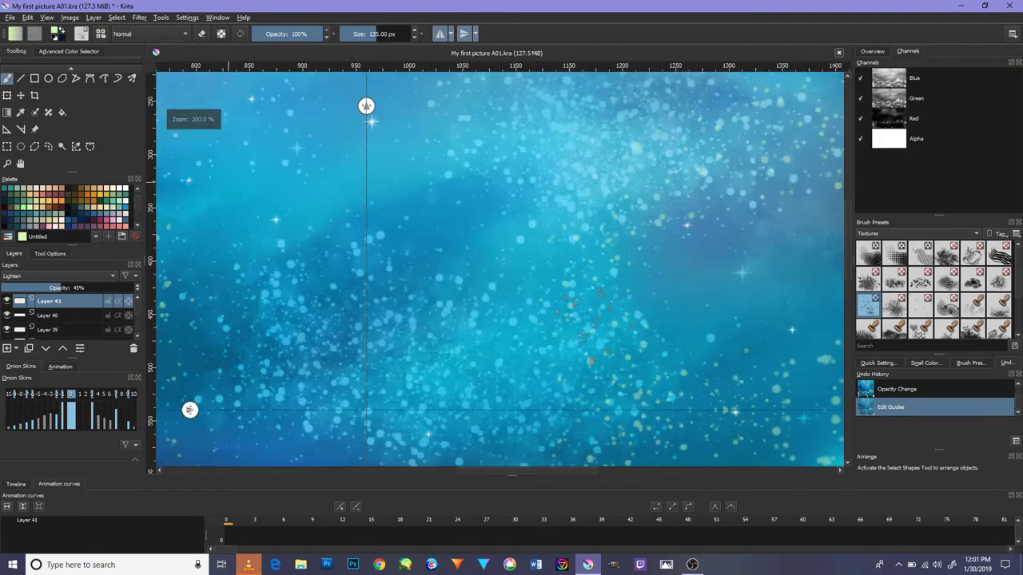
{"action": "scroll", "coordinate": [596, 319], "scroll_direction": "up", "scroll_amount": 2}
{"action": "scroll", "coordinate": [596, 319], "scroll_direction": "down", "scroll_amount": 3}
{"action": "scroll", "coordinate": [596, 319], "scroll_direction": "down", "scroll_amount": 3}
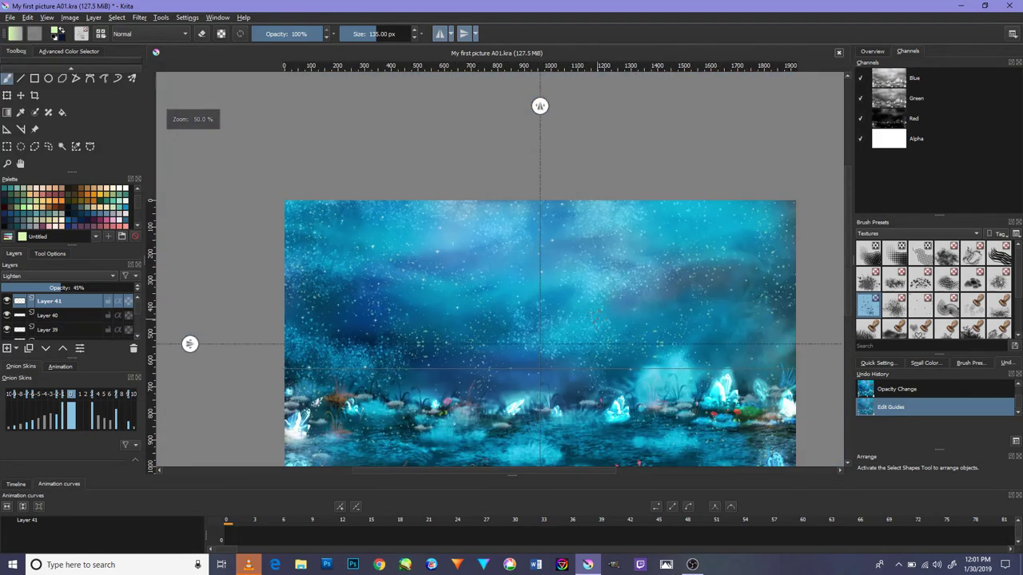
{"action": "mouse_move", "coordinate": [596, 319]}
{"action": "left_mouse_down"}
{"action": "mouse_move", "coordinate": [564, 254]}
{"action": "mouse_move", "coordinate": [547, 280]}
{"action": "left_mouse_up"}
{"action": "scroll", "coordinate": [559, 274], "scroll_direction": "down", "scroll_amount": 2}
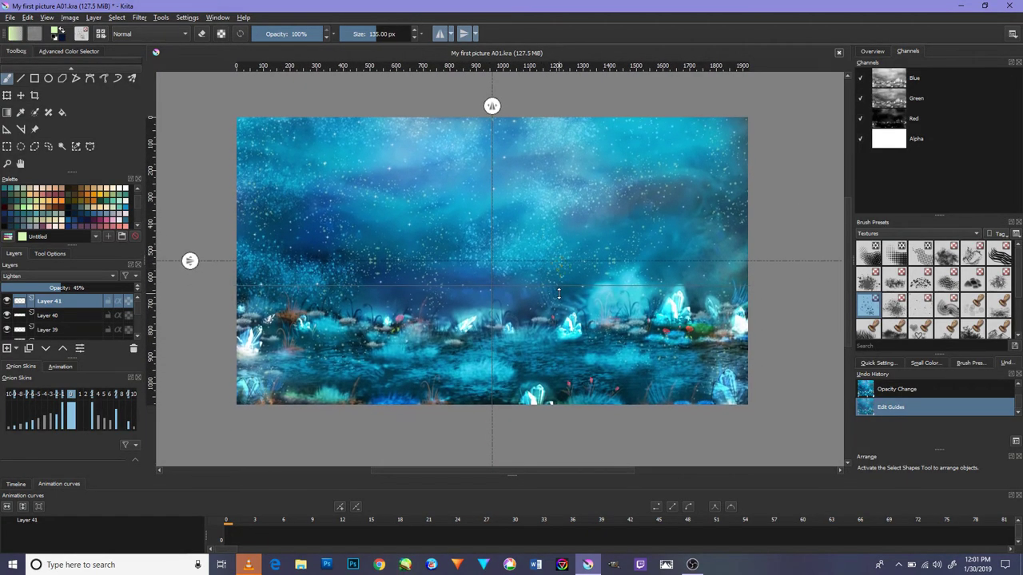
{"action": "left_click", "coordinate": [444, 36]}
{"action": "left_click", "coordinate": [463, 34]}
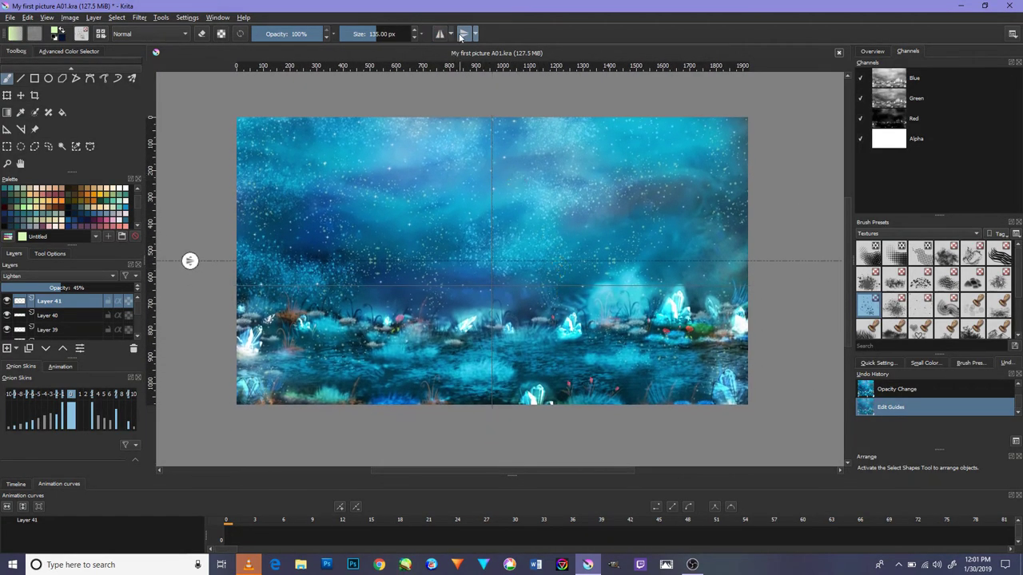
{"action": "left_click_drag", "start_coordinate": [488, 169], "coordinate": [489, 66]}
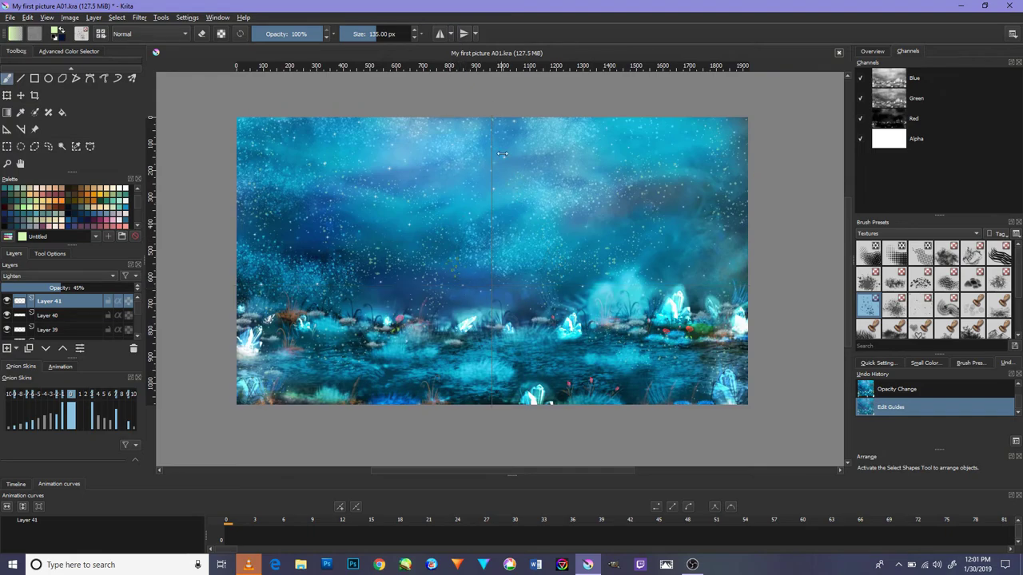
View the image at 100% zoom, recentre it, and bring up the OBS Studio window.
{"action": "key", "text": "minus"}
{"action": "key", "text": "minus"}
{"action": "key", "text": "minus"}
{"action": "key", "text": "1"}
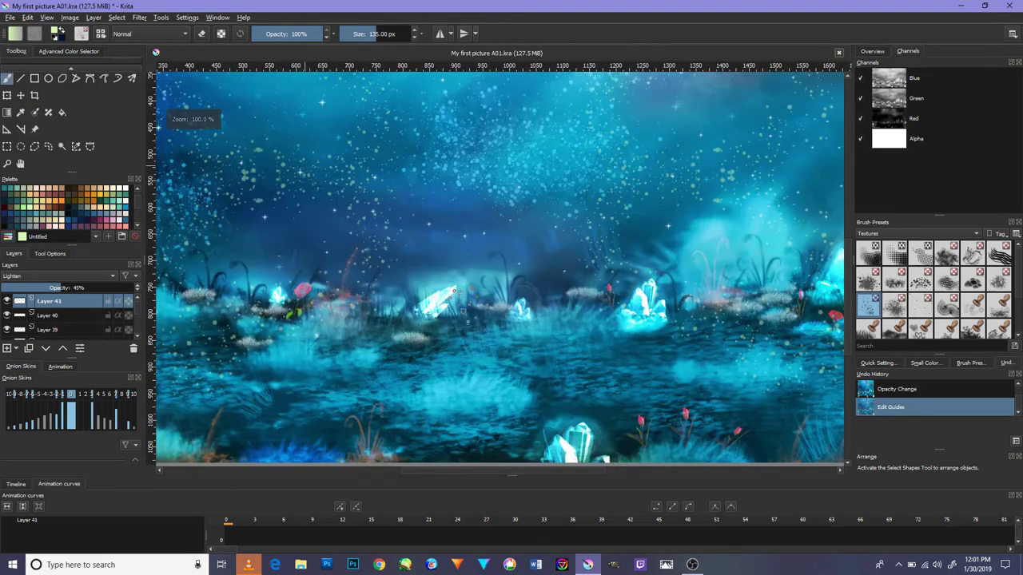
{"action": "mouse_move", "coordinate": [606, 252]}
{"action": "left_mouse_down"}
{"action": "mouse_move", "coordinate": [484, 265]}
{"action": "mouse_move", "coordinate": [547, 212]}
{"action": "mouse_move", "coordinate": [520, 373]}
{"action": "left_mouse_up"}
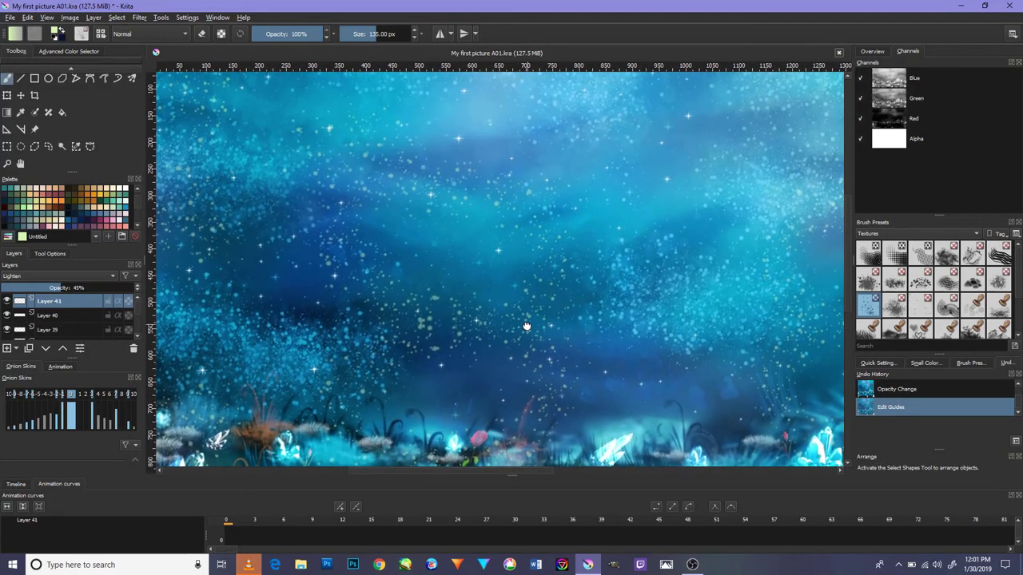
{"action": "scroll", "coordinate": [520, 373], "scroll_direction": "down", "scroll_amount": 2}
{"action": "mouse_move", "coordinate": [619, 370]}
{"action": "left_mouse_down"}
{"action": "mouse_move", "coordinate": [570, 299]}
{"action": "mouse_move", "coordinate": [533, 292]}
{"action": "left_mouse_up"}
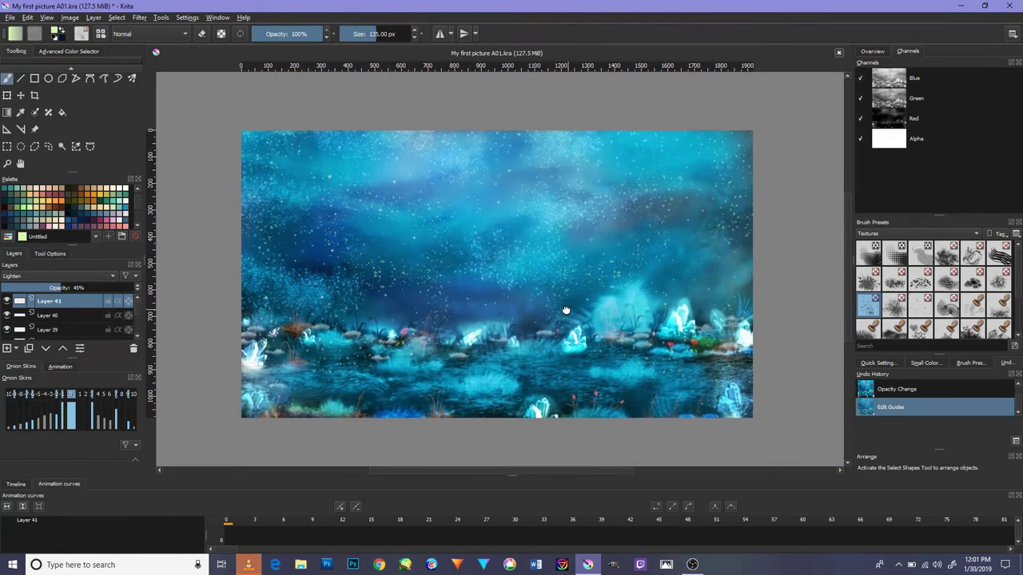
{"action": "scroll", "coordinate": [637, 377], "scroll_direction": "up", "scroll_amount": 1}
{"action": "scroll", "coordinate": [564, 313], "scroll_direction": "down", "scroll_amount": 1}
{"action": "mouse_move", "coordinate": [555, 298]}
{"action": "left_mouse_down"}
{"action": "mouse_move", "coordinate": [561, 314]}
{"action": "mouse_move", "coordinate": [582, 299]}
{"action": "left_mouse_up"}
{"action": "scroll", "coordinate": [562, 314], "scroll_direction": "up", "scroll_amount": 1}
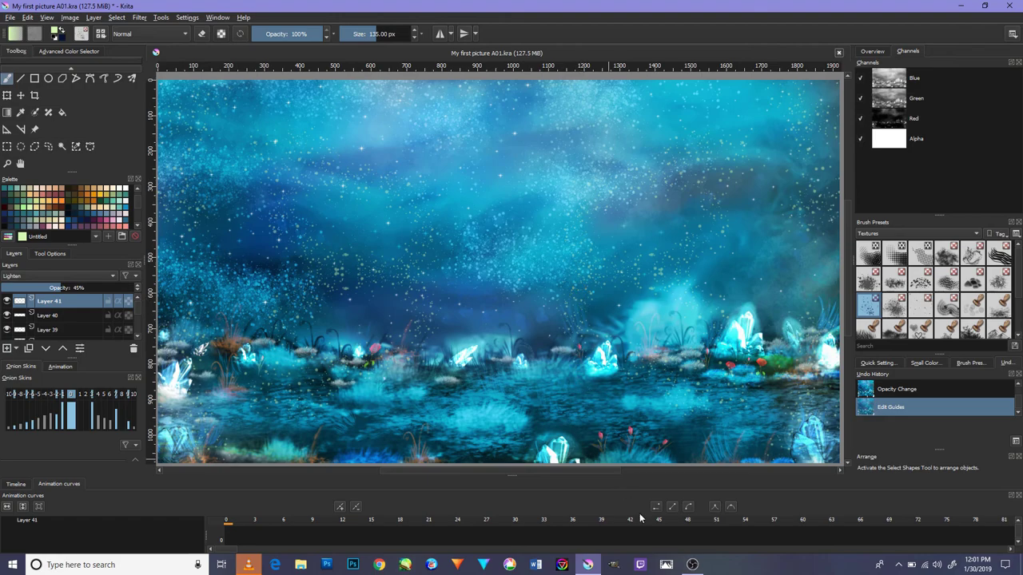
{"action": "left_click", "coordinate": [689, 565]}
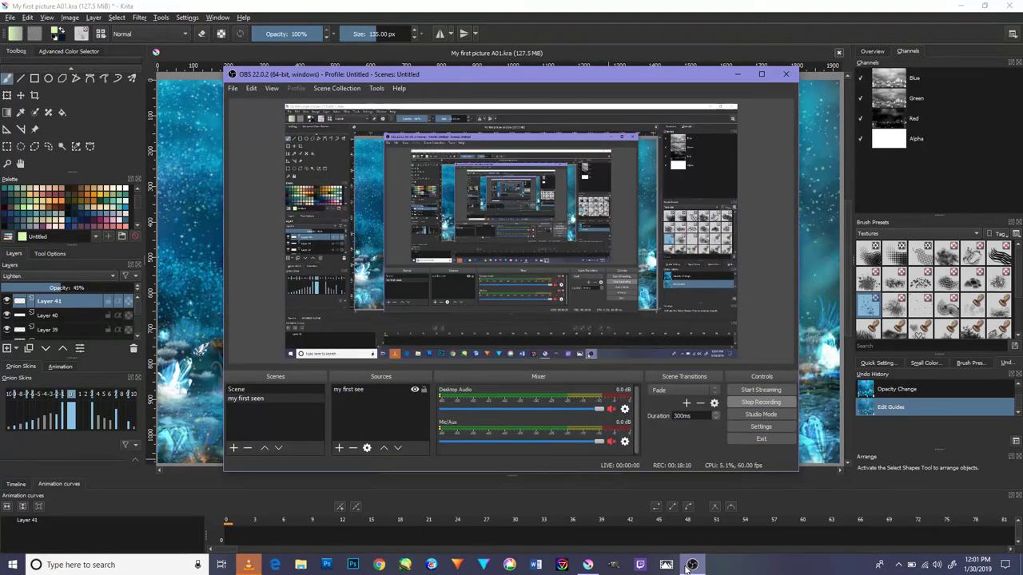